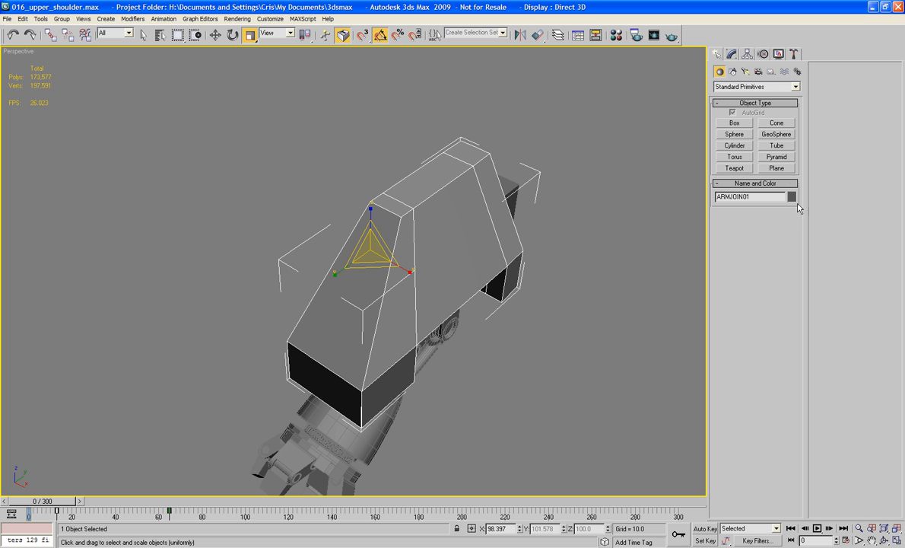
Draw a plane about 128 by 31 units directly on the top face of the shoulder block
click(791, 169)
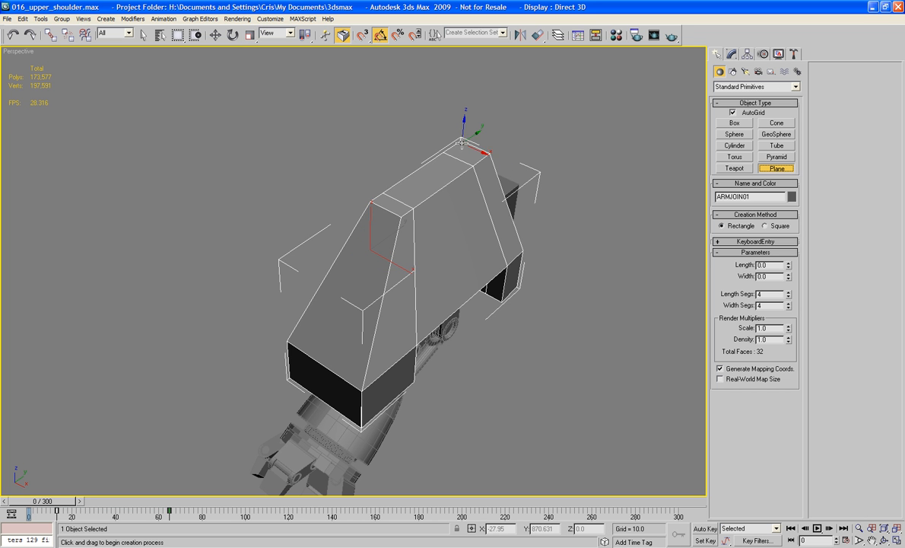
drag(468, 146, 400, 216)
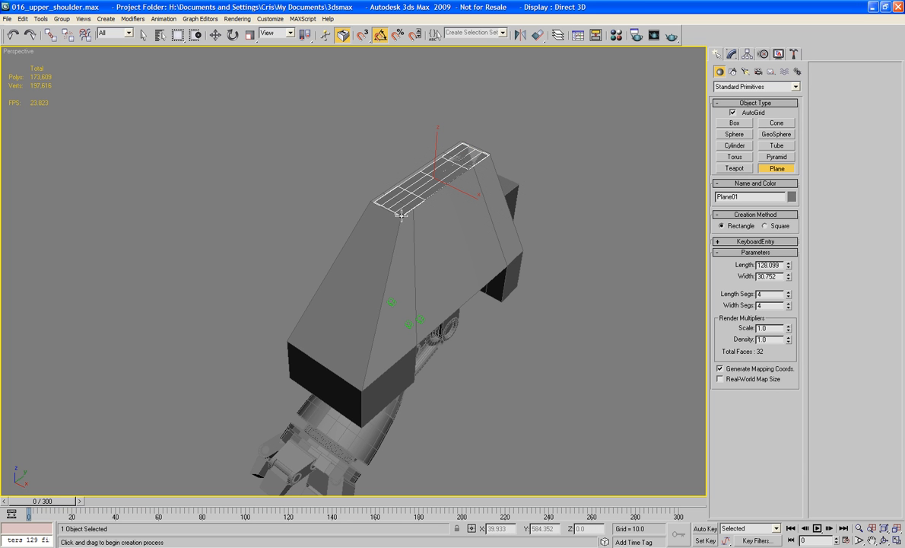
key(r)
Set both the length segments and the width segments of the new plane to 1
click(732, 54)
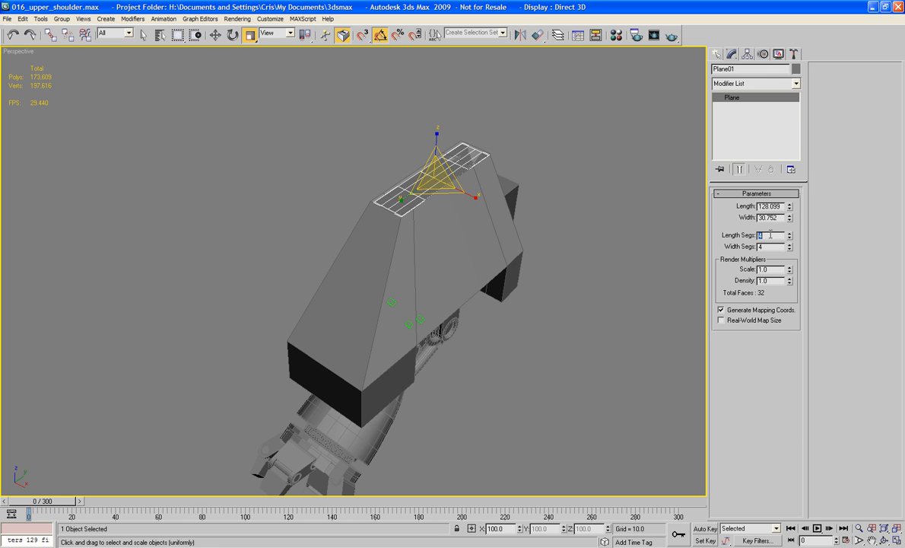
text(1)
key(Tab)
text(1)
key(Tab)
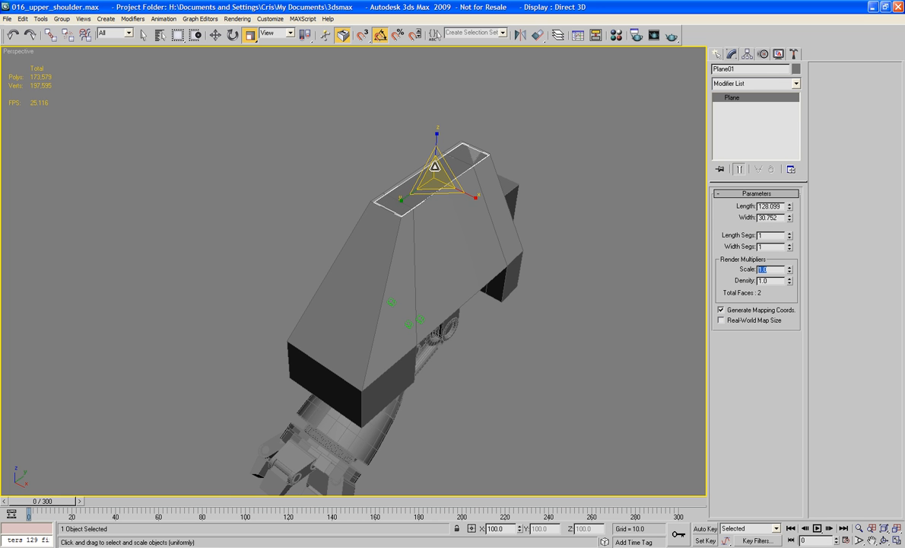
Convert the new plane on top of the shoulder block to an Editable Poly
middle_drag(437, 166, 411, 221)
right_click(407, 218)
mouse_move(437, 316)
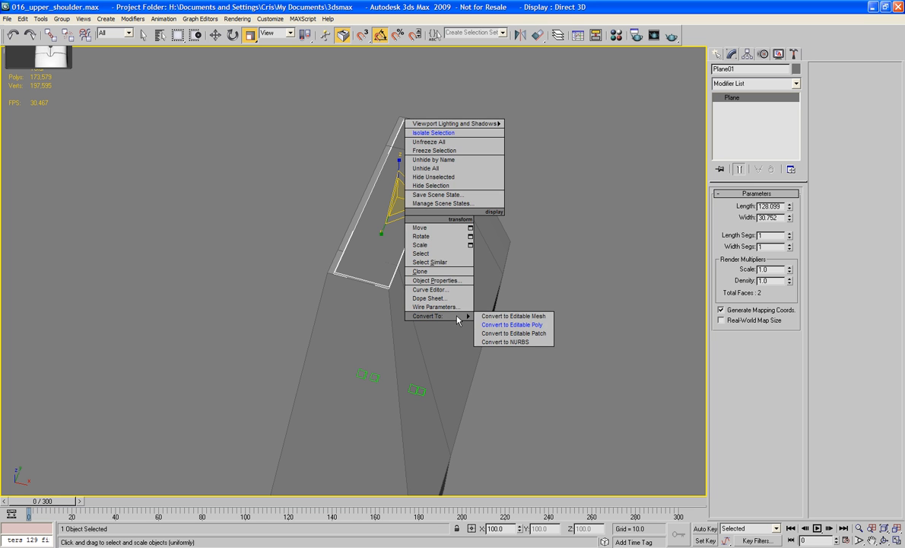
click(502, 325)
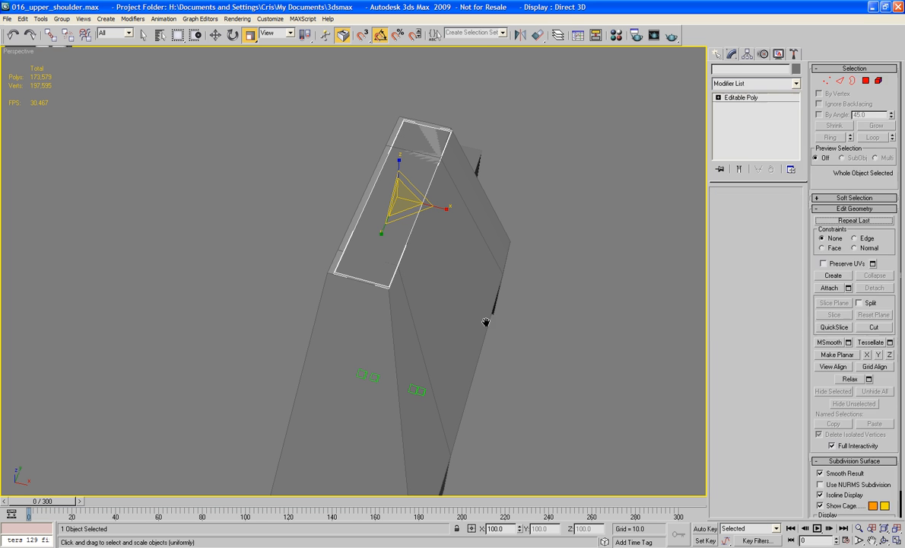
Move the plane's edges outward to line up with the edges of the shoulder block's top face
click(215, 35)
click(747, 207)
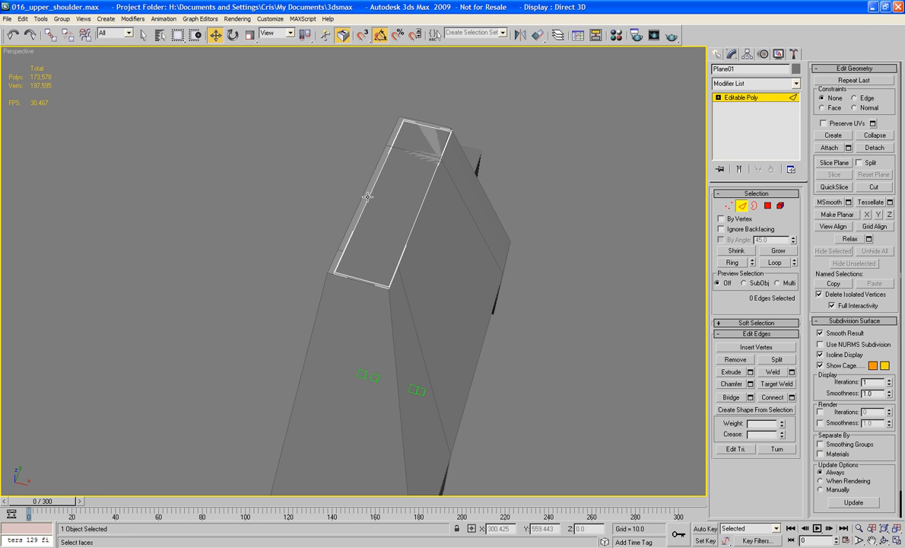
click(369, 191)
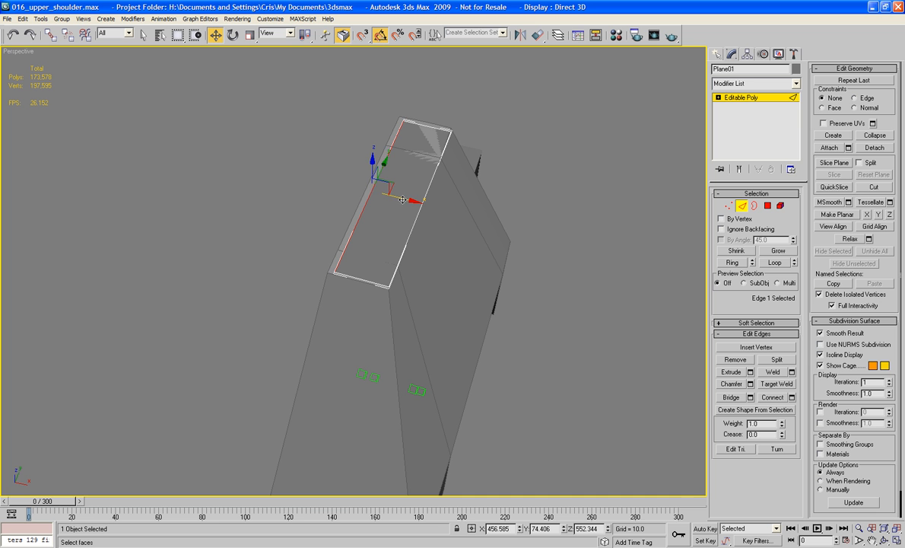
alt+middle_drag(472, 198, 495, 237)
scroll(515, 226, up, 4)
click(481, 236)
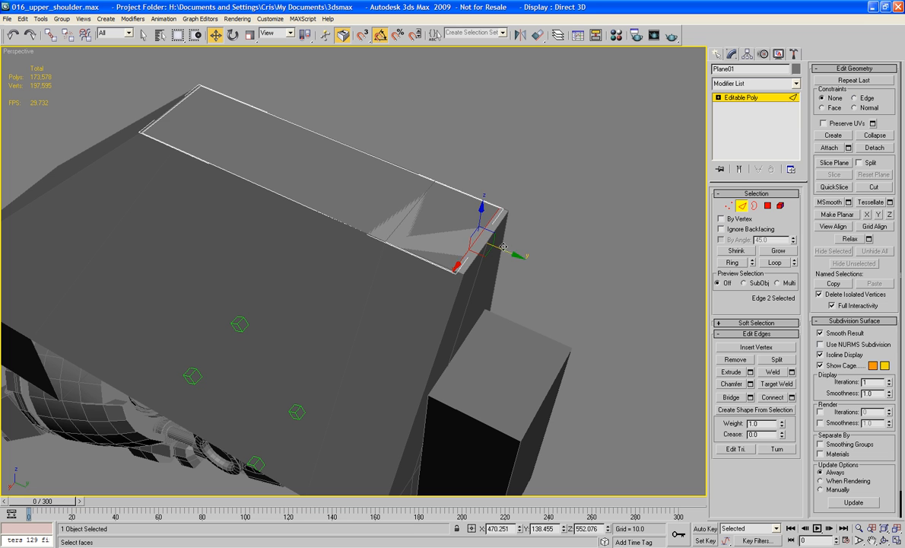
alt+middle_drag(455, 228, 459, 195)
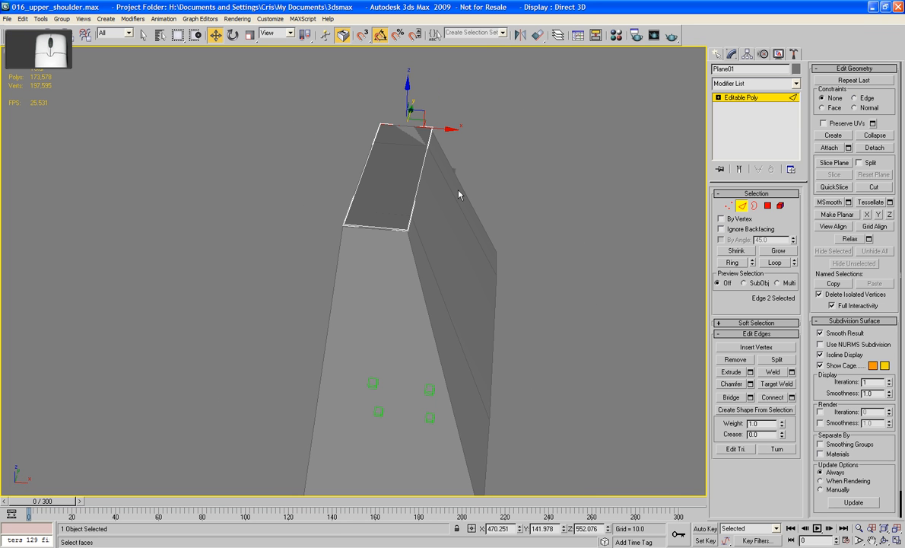
Extend all four border edges of the plane straight down in two sections, to the block's mid-level and its base, in the front view
click(363, 177)
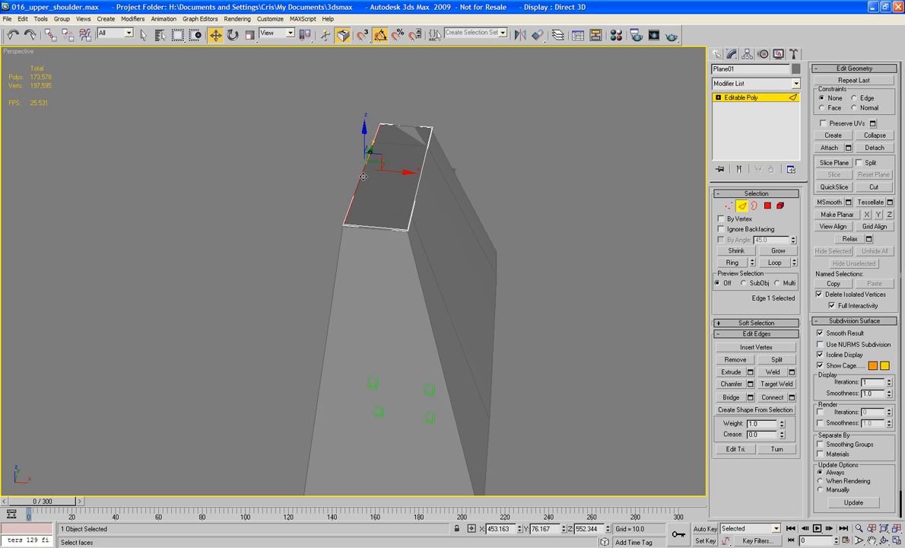
ctrl+click(383, 229)
ctrl+click(411, 120)
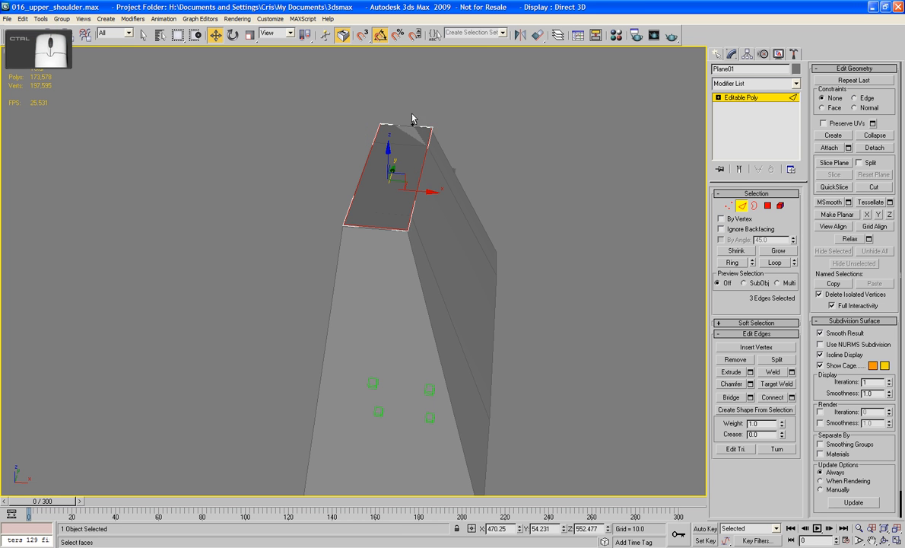
ctrl+click(414, 125)
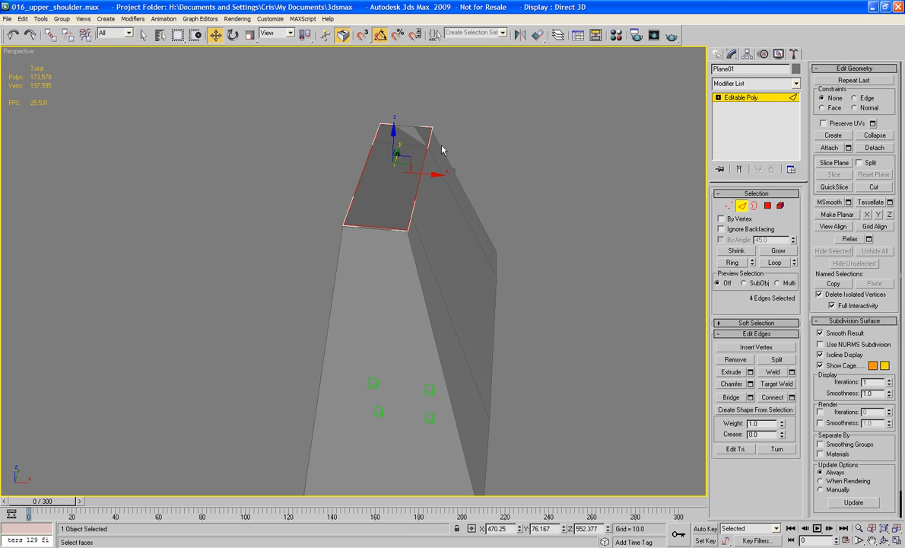
key(f)
key(z)
scroll(458, 115, down, 5)
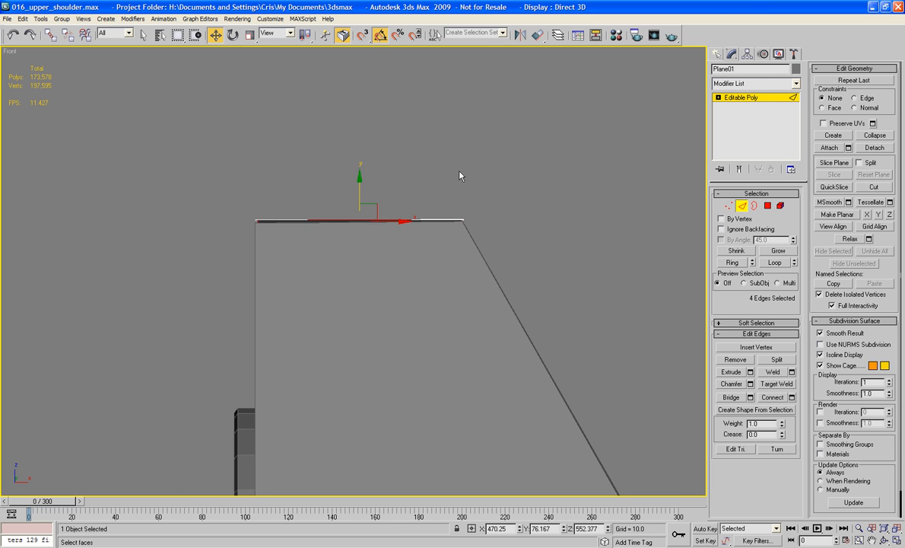
middle_drag(460, 221, 451, 49)
scroll(432, 271, down, 6)
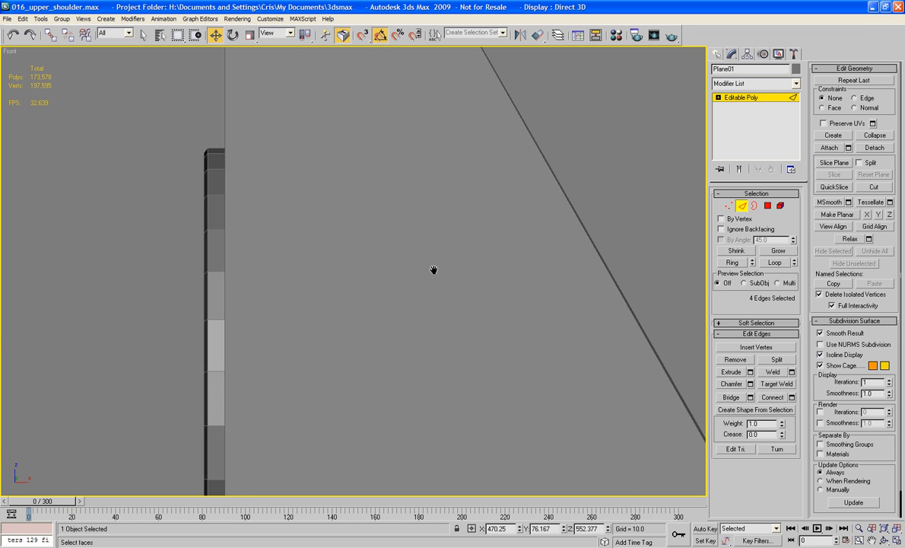
key(F3)
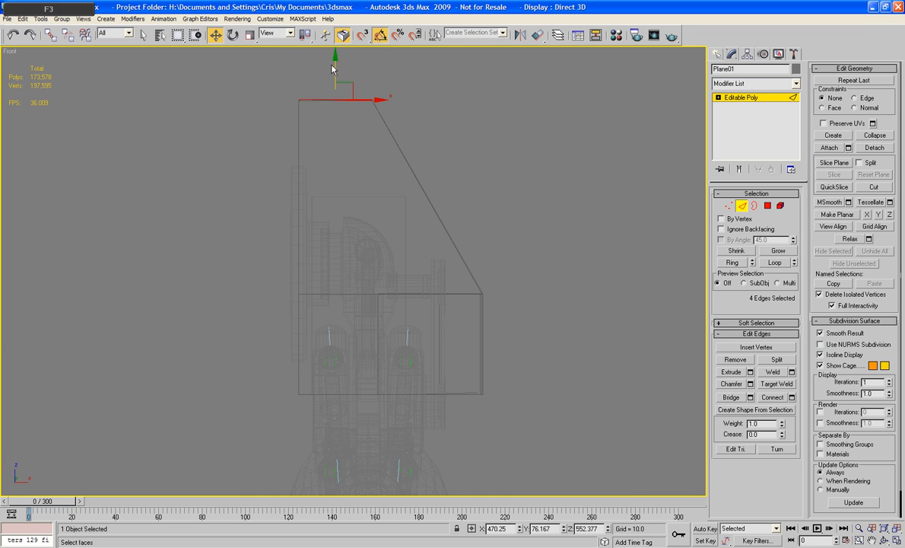
mouse_move(333, 68)
shift+mouse_down()
mouse_move(374, 258)
mouse_move(339, 263)
mouse_move(350, 358)
shift+mouse_up()
Move the middle and lower vertices on the sloped side outward to match the block's outline in the front view
key(1)
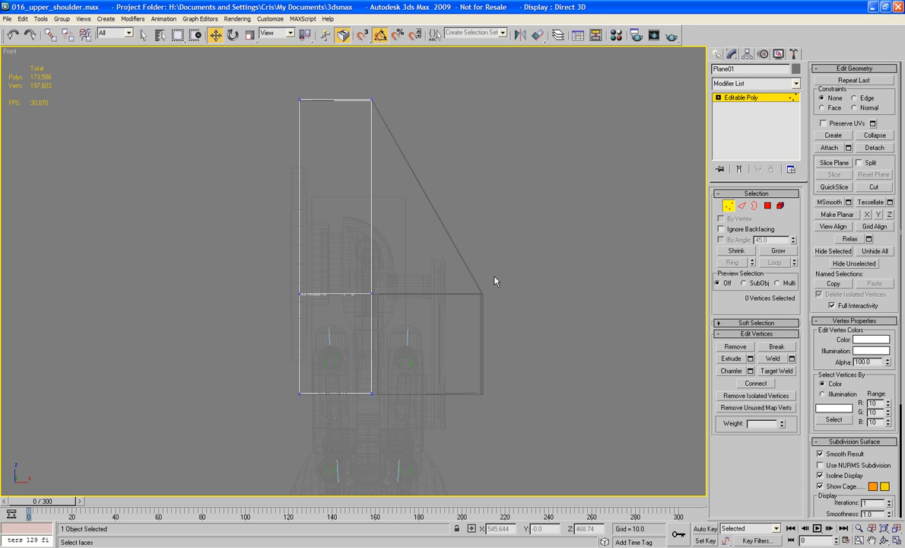
drag(317, 392, 317, 394)
drag(411, 344, 524, 390)
Move the middle and lower vertices at the front end outward to match the block's sloped outline in the left view
key(l)
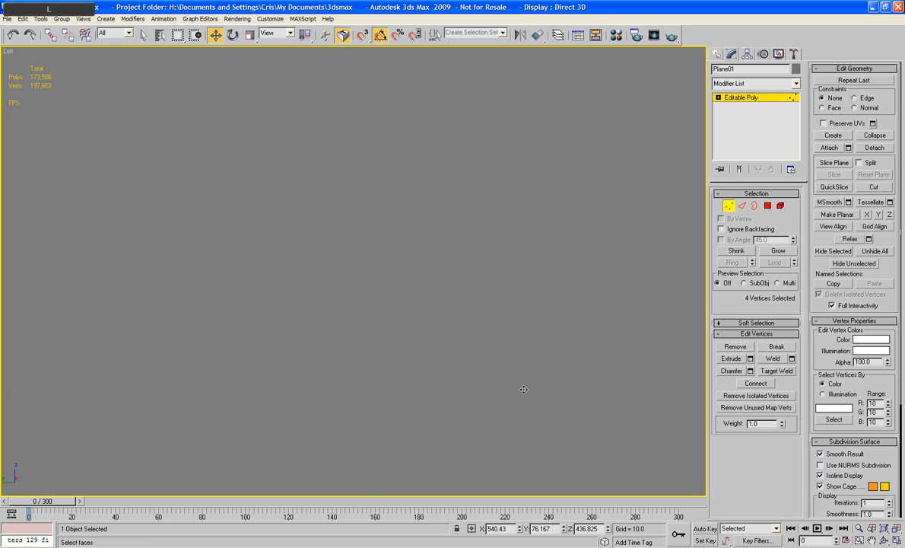
key(z)
middle_drag(521, 364, 534, 364)
scroll(531, 346, down, 5)
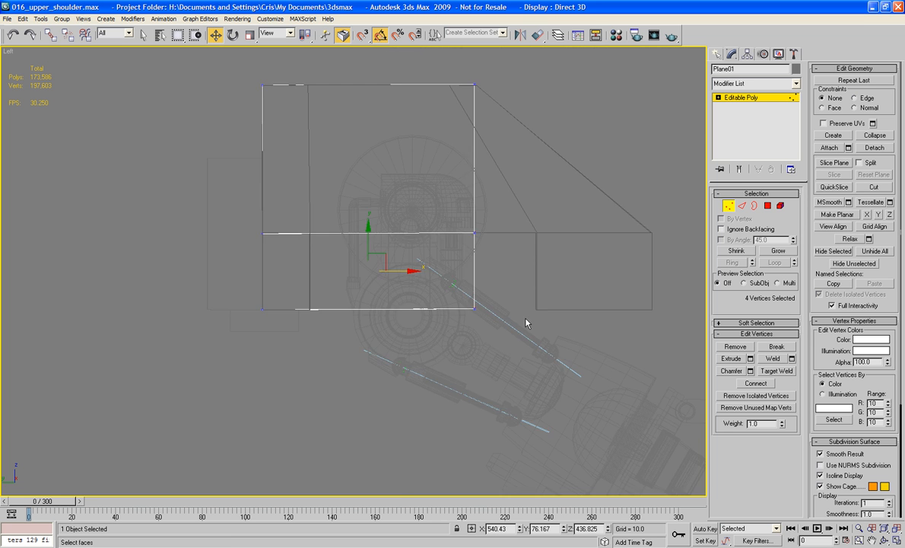
middle_drag(520, 274, 407, 318)
drag(342, 323, 569, 321)
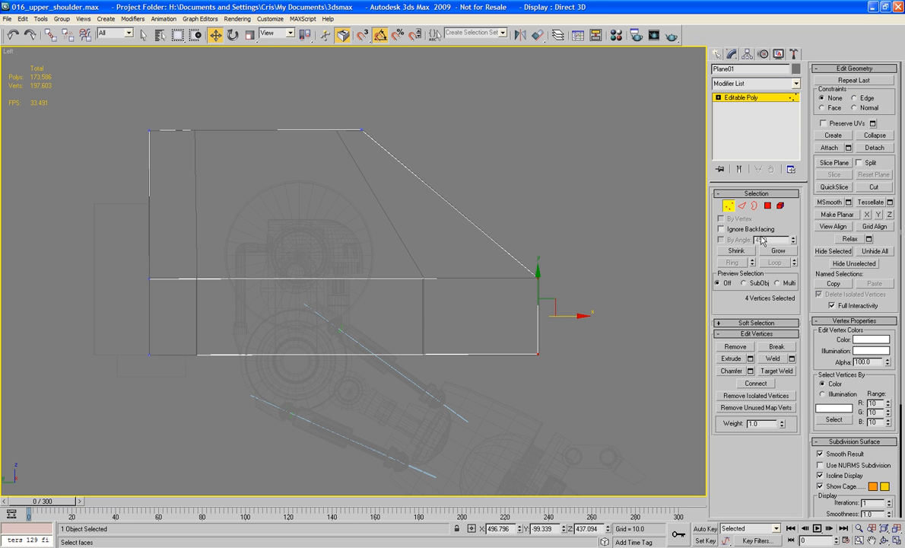
click(727, 207)
Delete the tall box attached to the back of the shoulder
key(p)
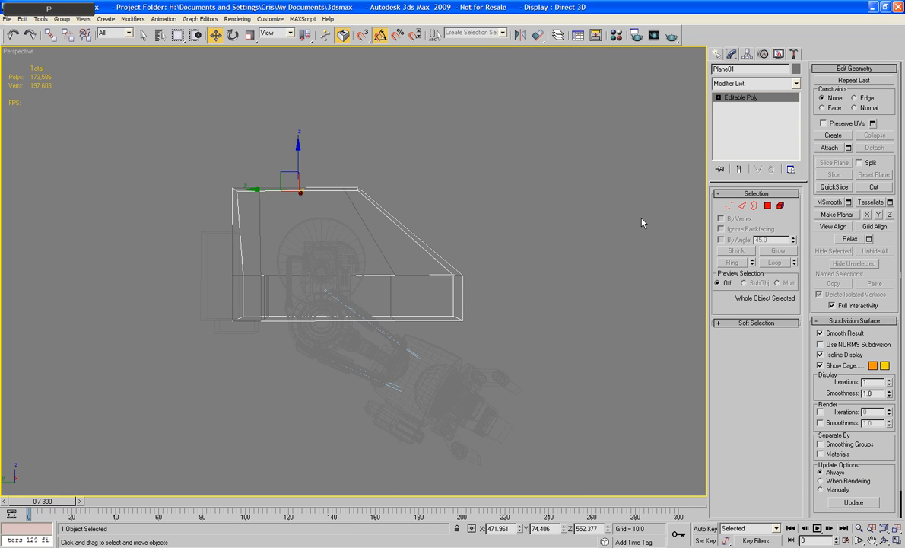
alt+middle_drag(457, 229, 339, 225)
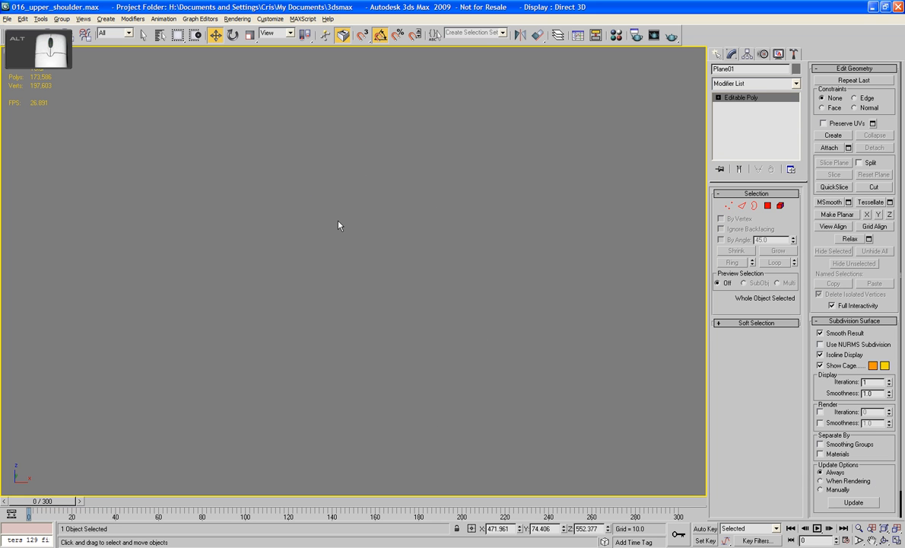
key(z)
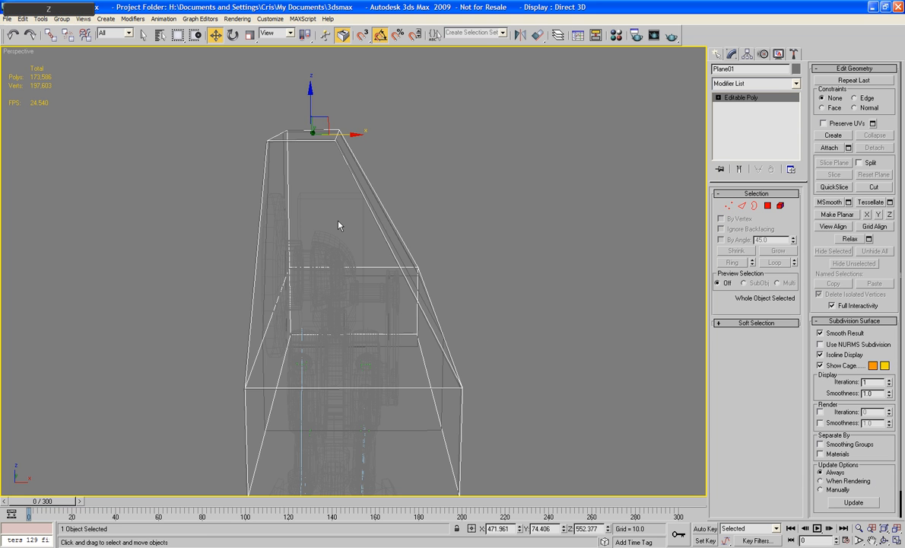
mouse_move(340, 225)
alt+middle_down()
mouse_move(297, 248)
mouse_move(239, 221)
mouse_move(201, 233)
mouse_move(270, 259)
mouse_move(255, 234)
alt+middle_up()
alt+middle_drag(541, 295, 548, 280)
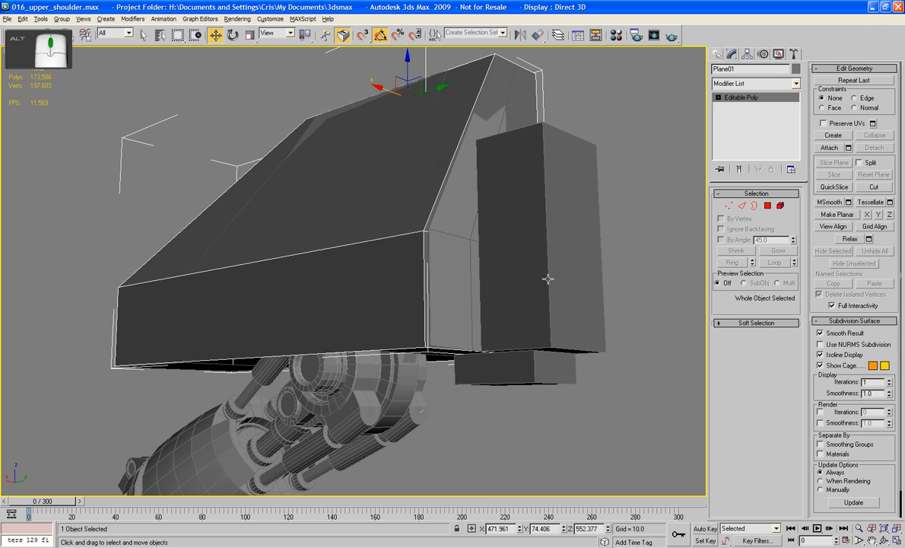
click(652, 244)
click(531, 240)
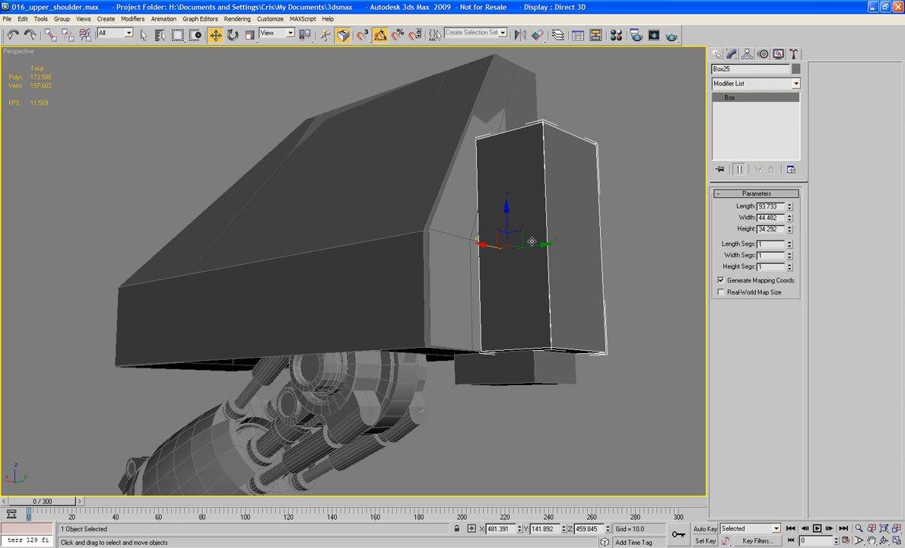
key(Delete)
Delete the original shoulder block ARMJOIN01, keeping the new shell
click(480, 327)
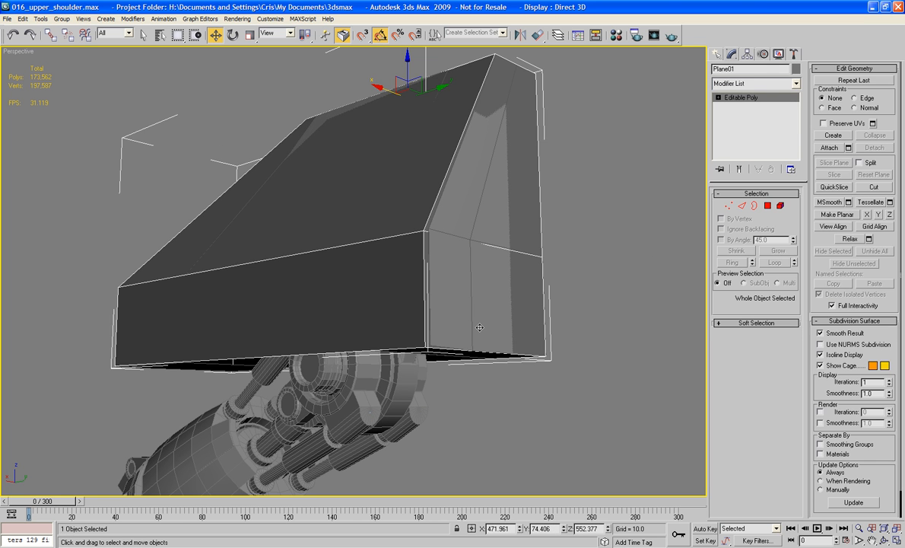
click(479, 327)
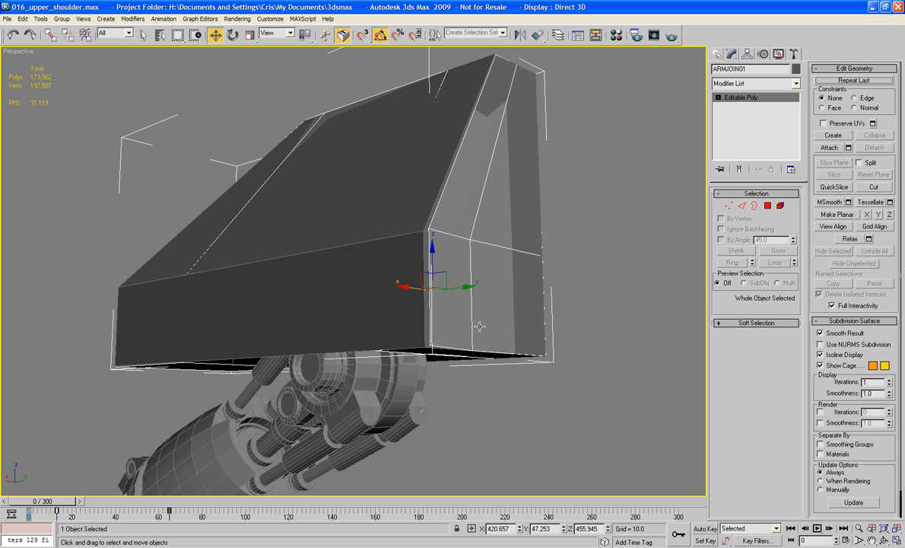
key(Delete)
Assign the material 16 - Default to the new shoulder shell
alt+middle_drag(487, 295, 488, 327)
click(487, 326)
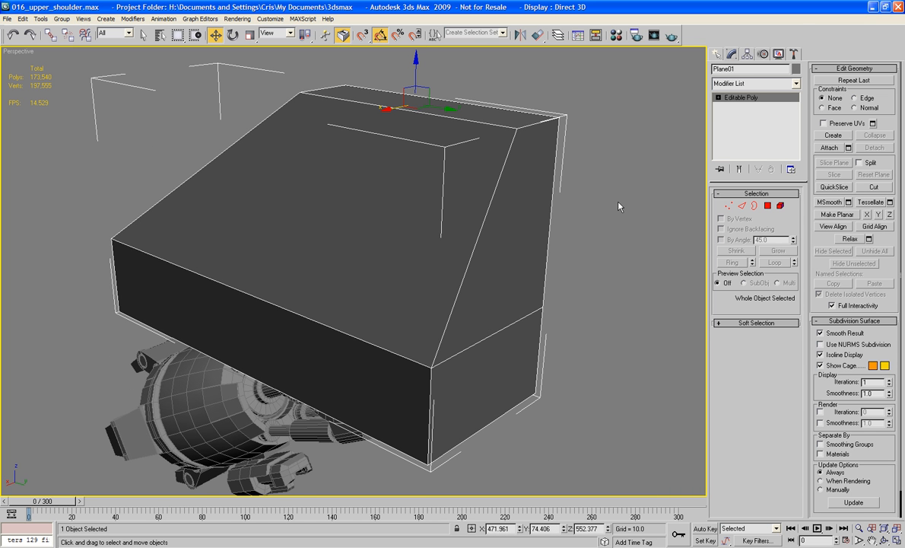
key(m)
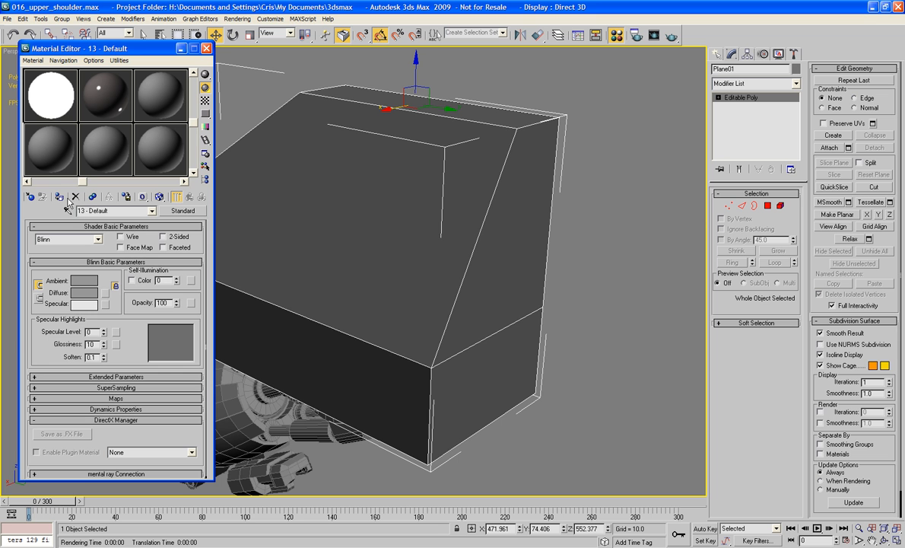
click(149, 158)
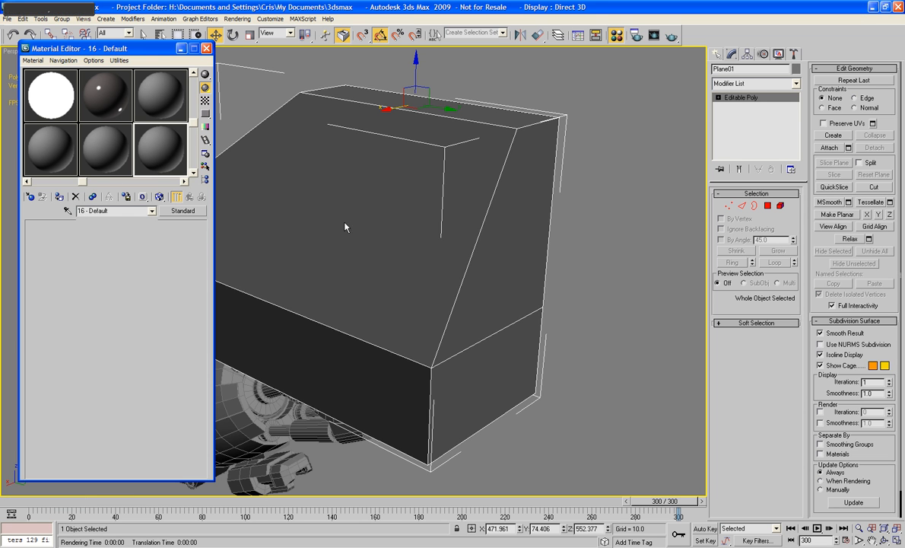
key(End)
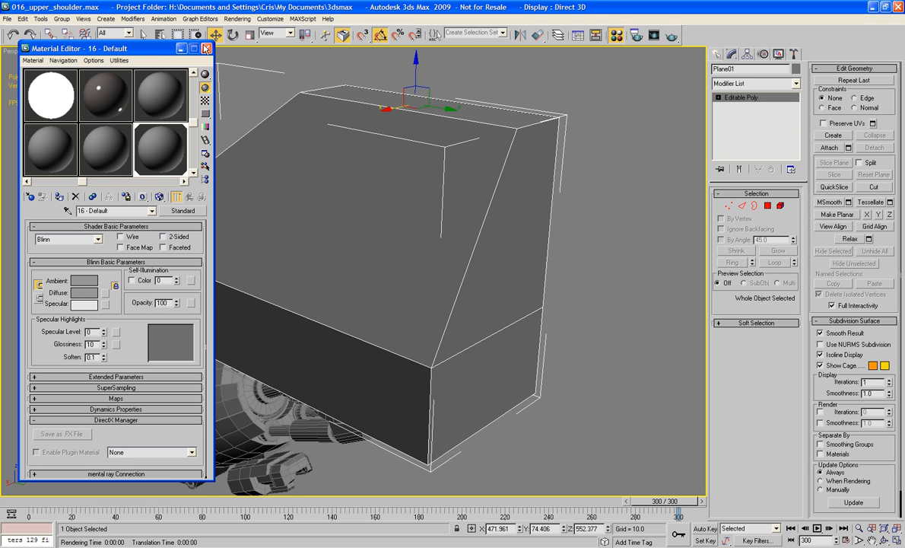
click(205, 48)
Ring-select the shell's crosswise edges and connect them with a center edge line over the top and down both ends
alt+middle_drag(557, 276, 645, 253)
click(741, 206)
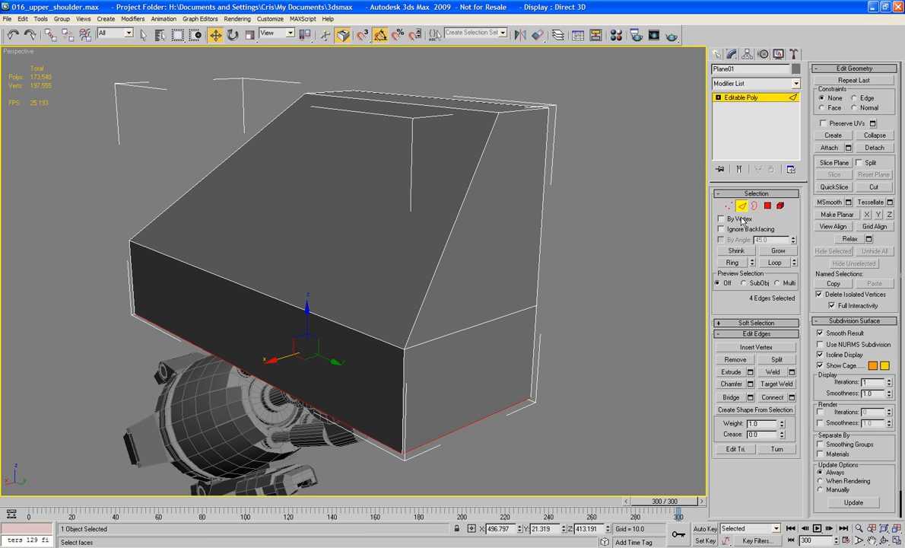
click(482, 420)
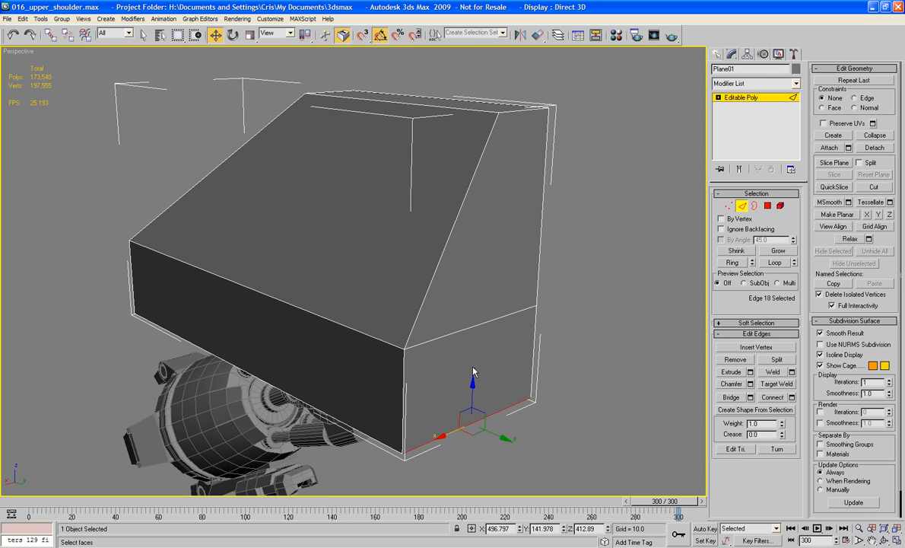
ctrl+click(472, 328)
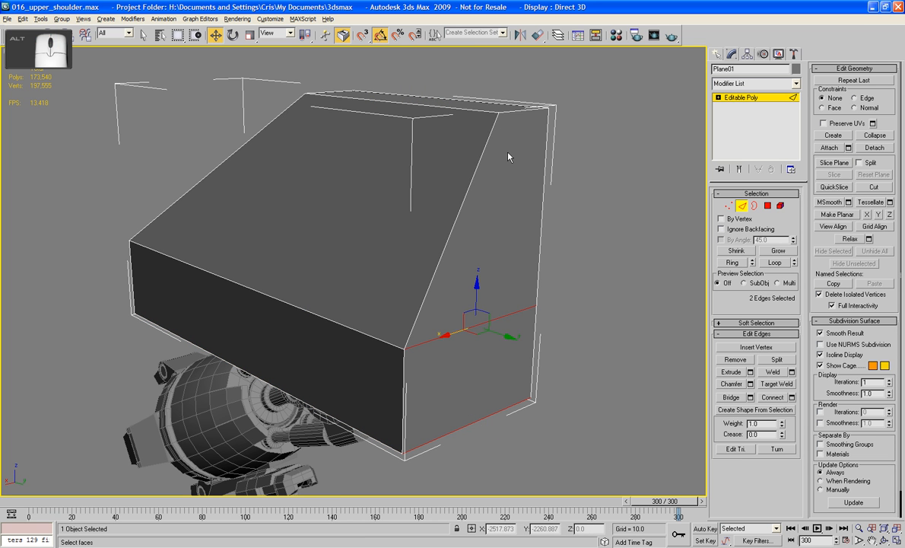
alt+middle_drag(509, 153, 499, 169)
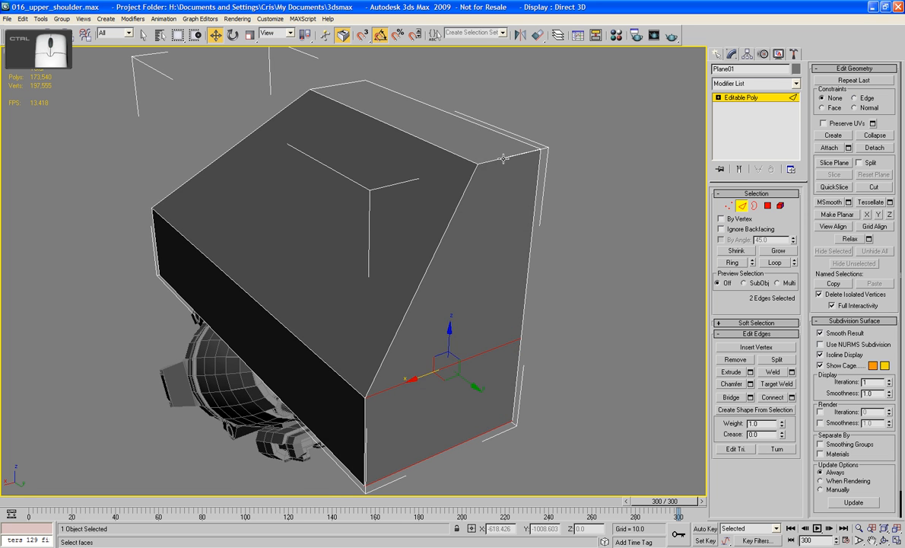
ctrl+click(470, 152)
alt+middle_drag(497, 214, 543, 239)
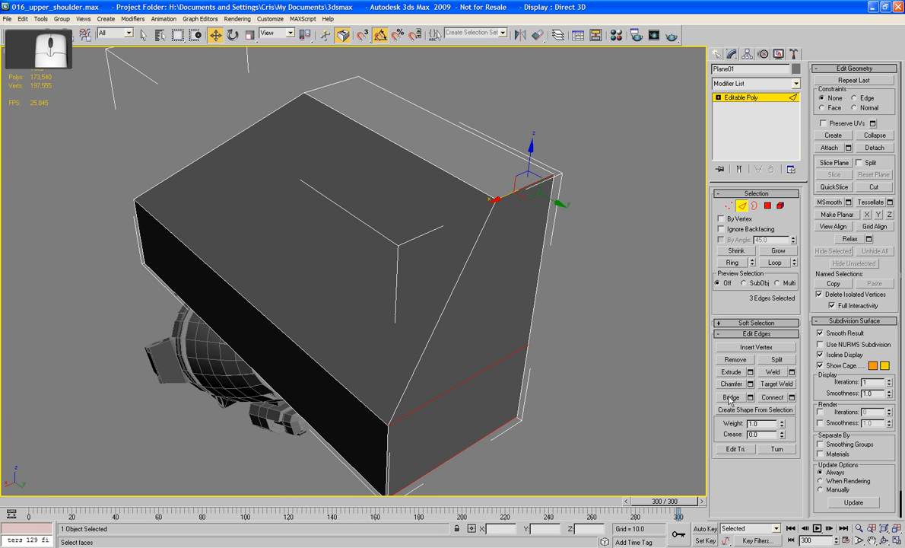
click(732, 262)
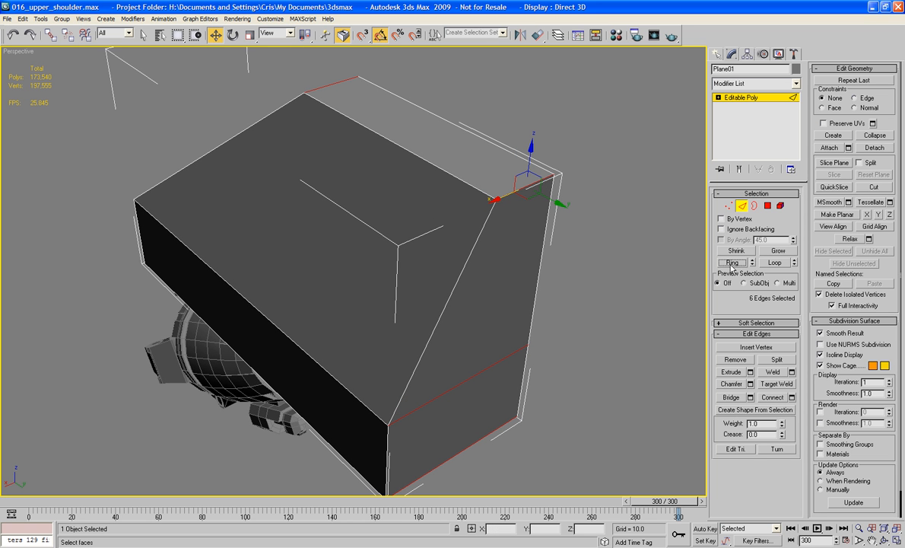
click(773, 398)
alt+middle_drag(630, 332, 579, 308)
click(528, 258)
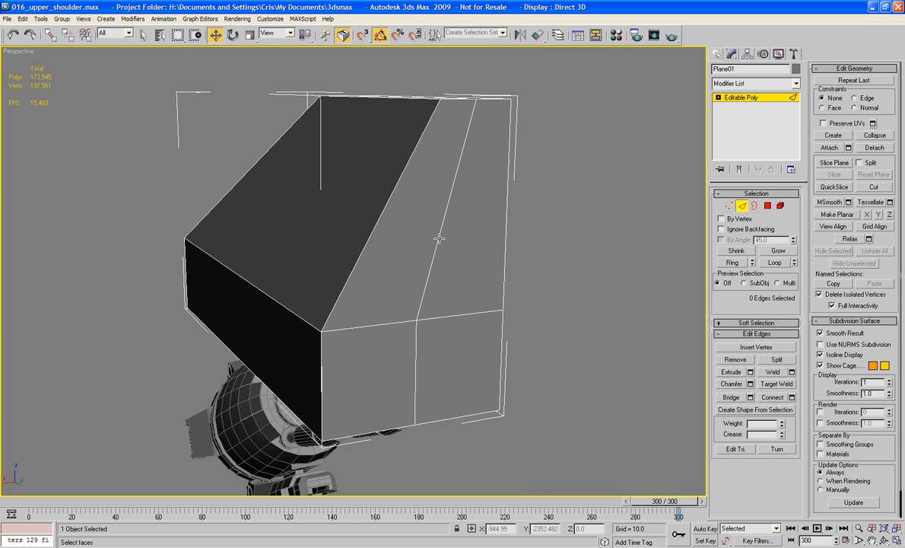
Try to straighten the two center edges on the end face by scaling them along X
click(439, 238)
ctrl+click(421, 375)
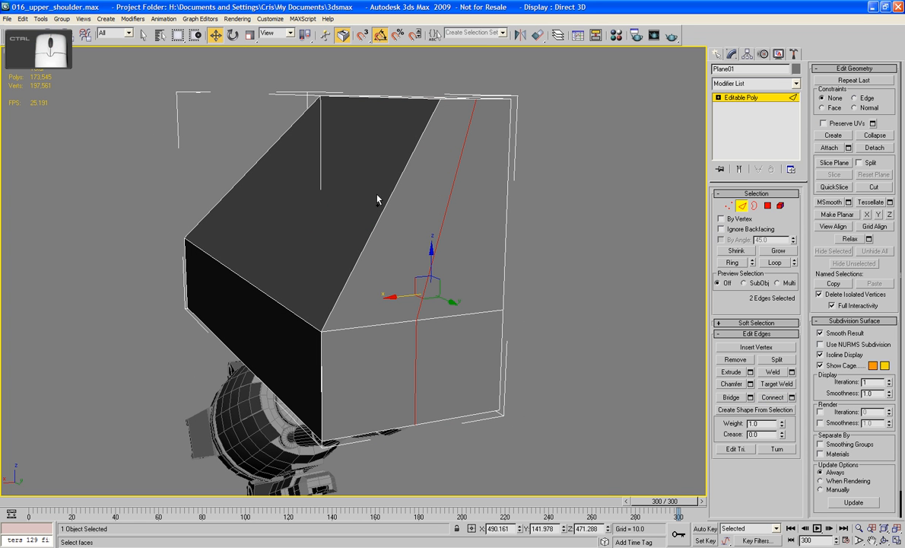
click(249, 35)
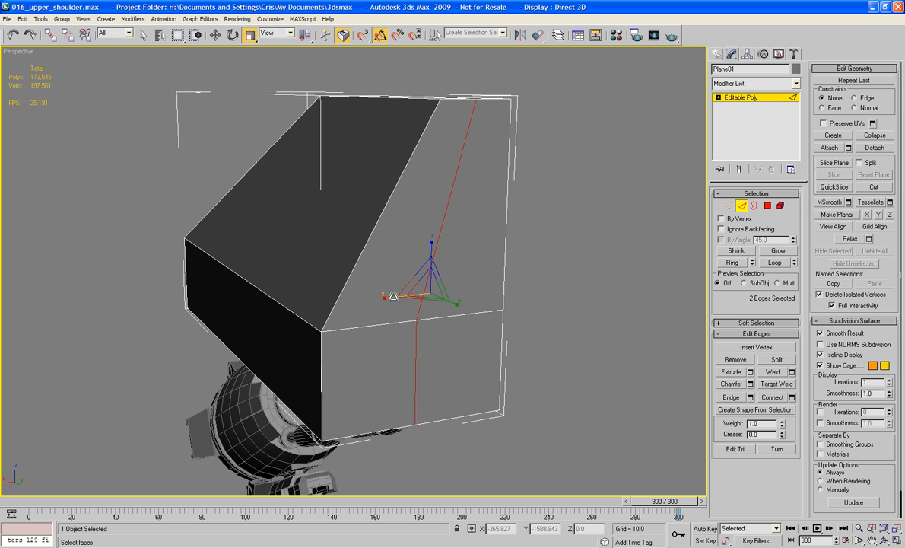
drag(393, 297, 902, 283)
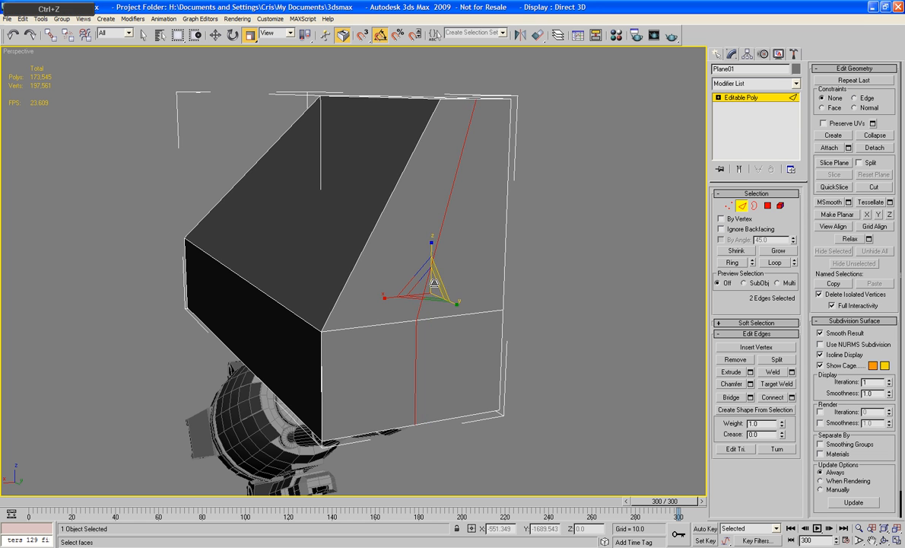
alt+middle_drag(422, 213, 658, 203)
key(ctrl+z)
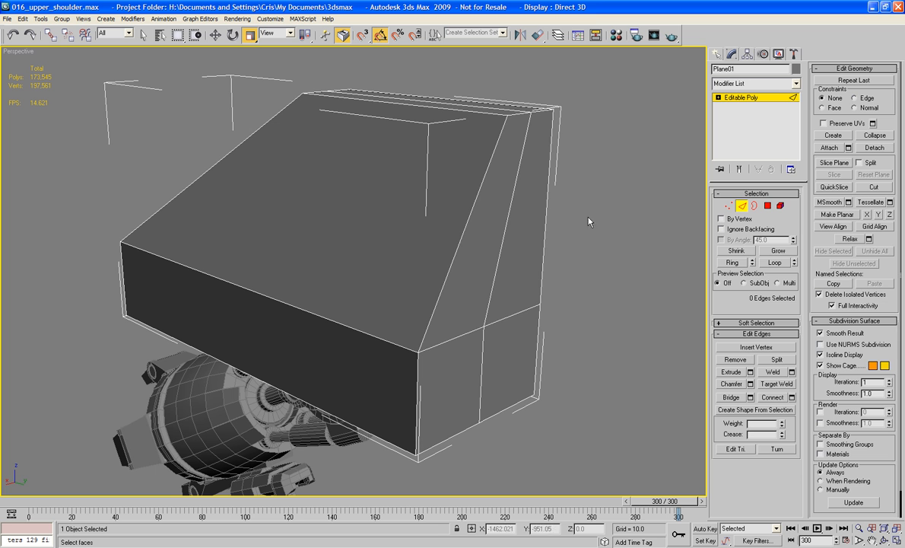
Ring-select the upright edges of the sloped upper section and connect them with a horizontal edge loop
click(732, 263)
click(772, 398)
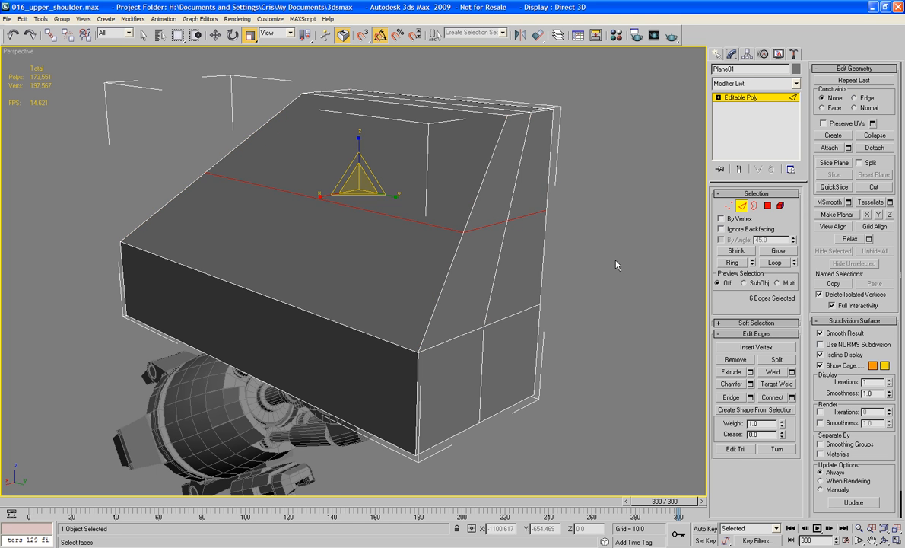
click(572, 241)
Scale the two center edges below the new horizontal loop along X to make them nearly vertical on the end face
alt+middle_drag(572, 241, 594, 255)
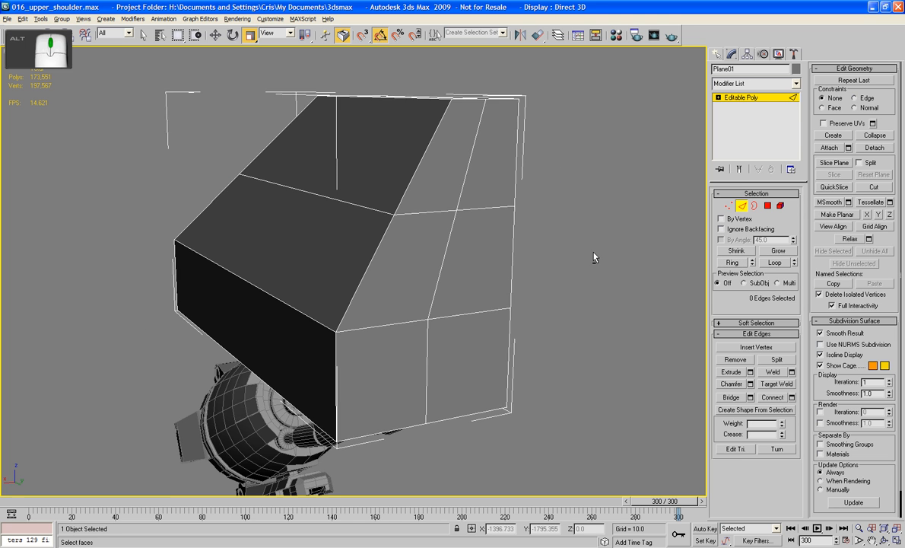
click(437, 255)
ctrl+click(417, 359)
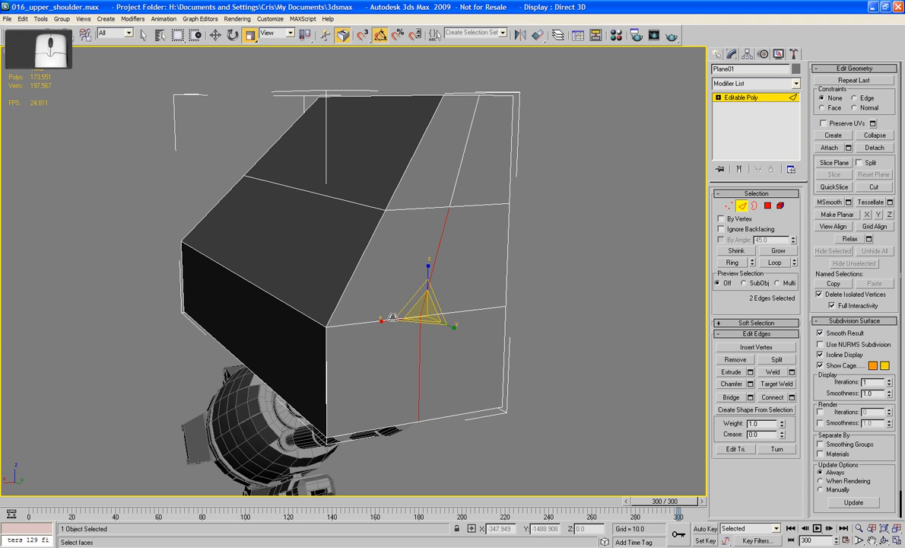
drag(480, 319, 748, 298)
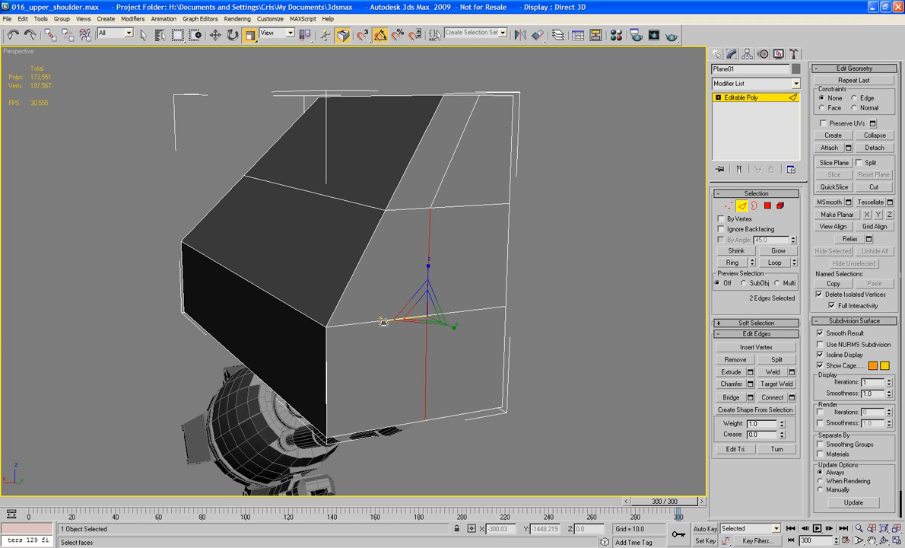
Bridge the two pairs of bottom edges at opposite ends to close the underside of the shell
alt+middle_drag(384, 318, 491, 277)
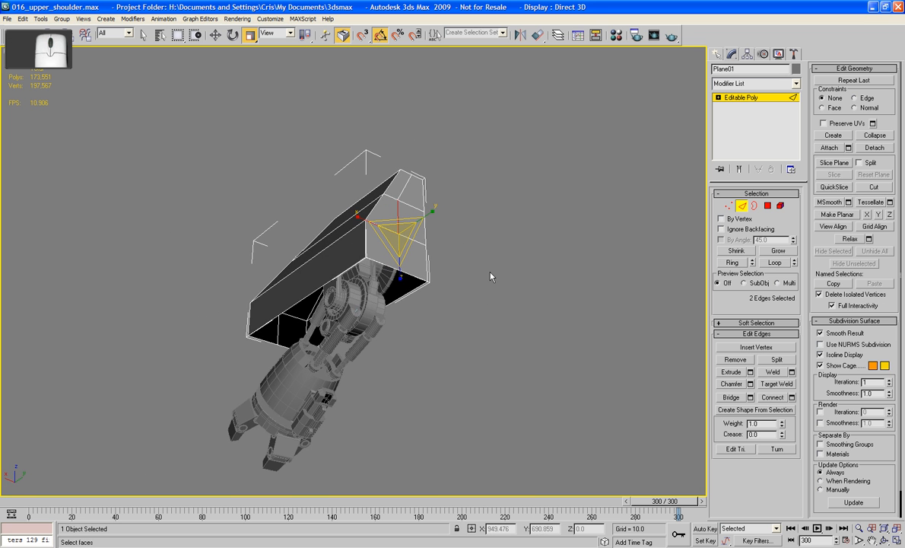
right_click(515, 329)
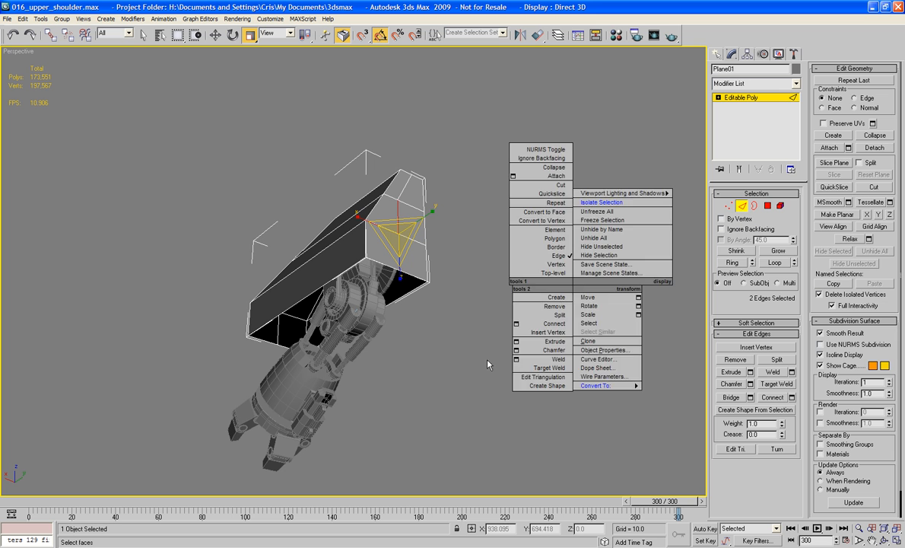
click(409, 278)
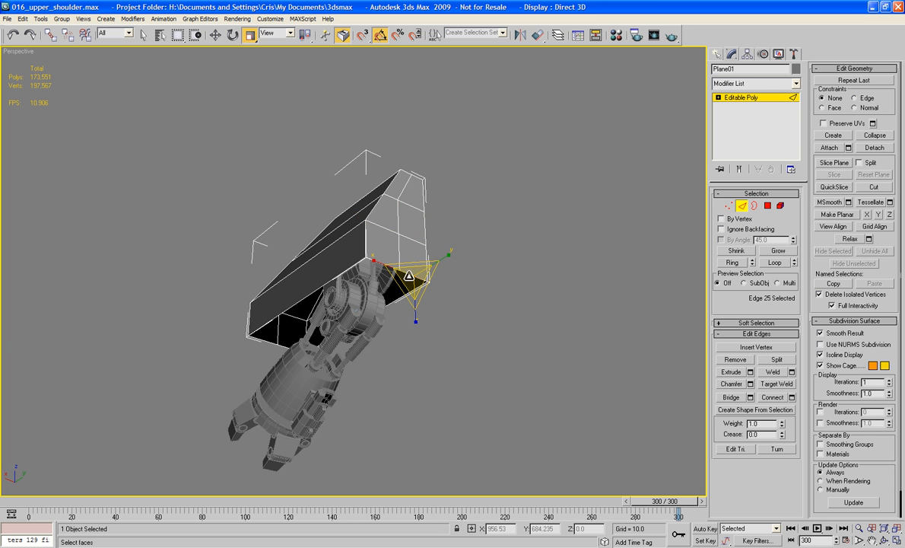
ctrl+click(279, 346)
ctrl+click(263, 341)
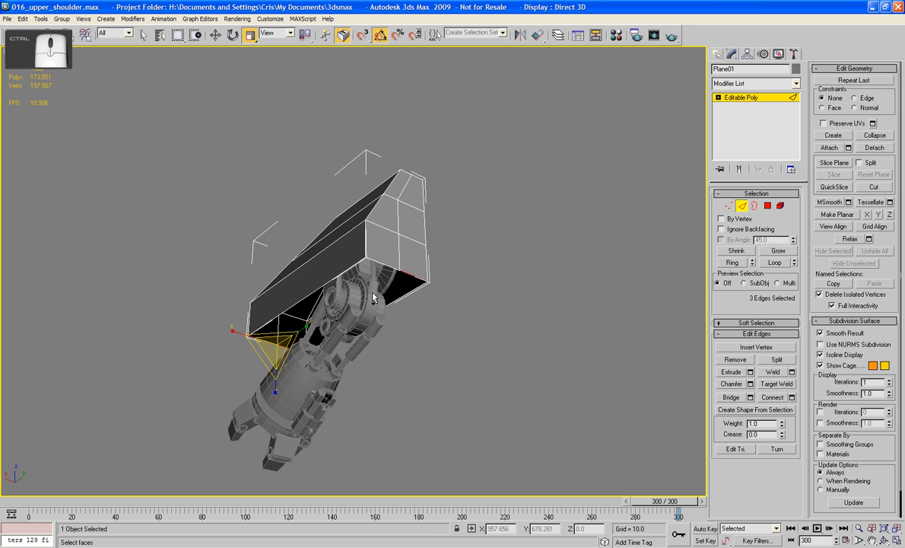
ctrl+click(384, 262)
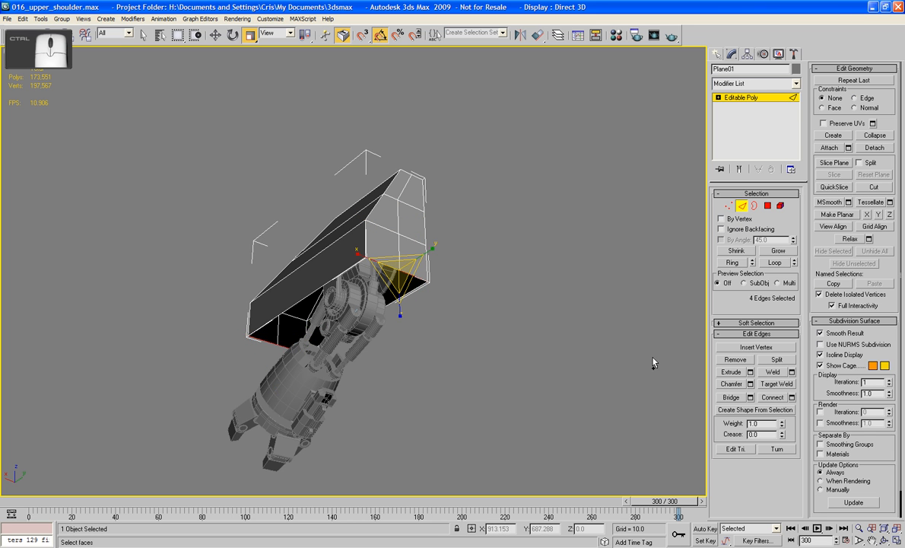
click(732, 397)
Ring-select the shell's lengthwise edges and connect them with 2 segments to divide the block into three sections
alt+middle_drag(558, 279, 550, 246)
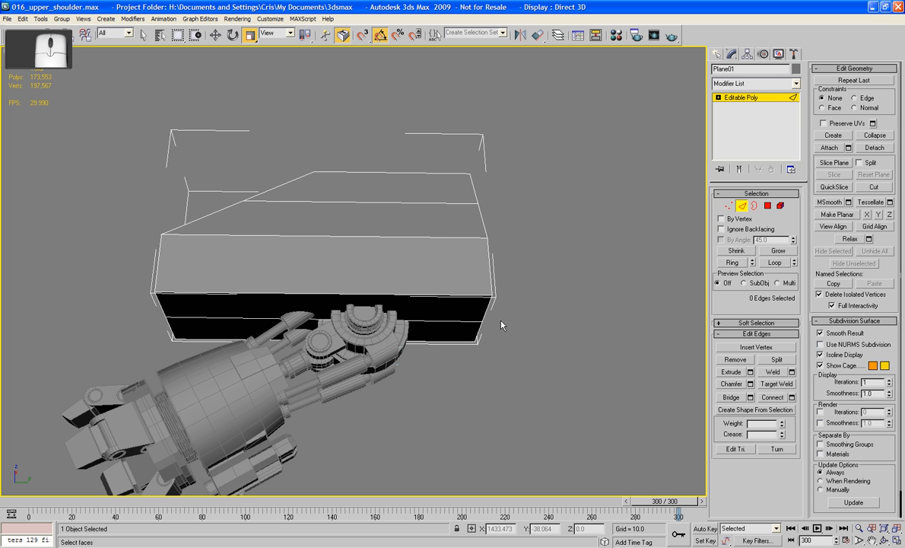
double_click(442, 293)
scroll(744, 234, up, 3)
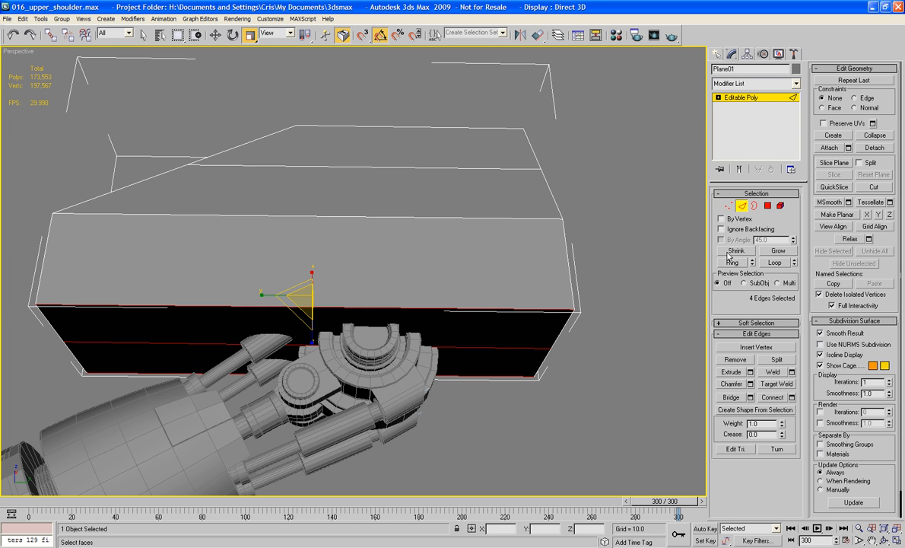
click(732, 262)
scroll(539, 281, down, 4)
alt+middle_drag(533, 260, 578, 319)
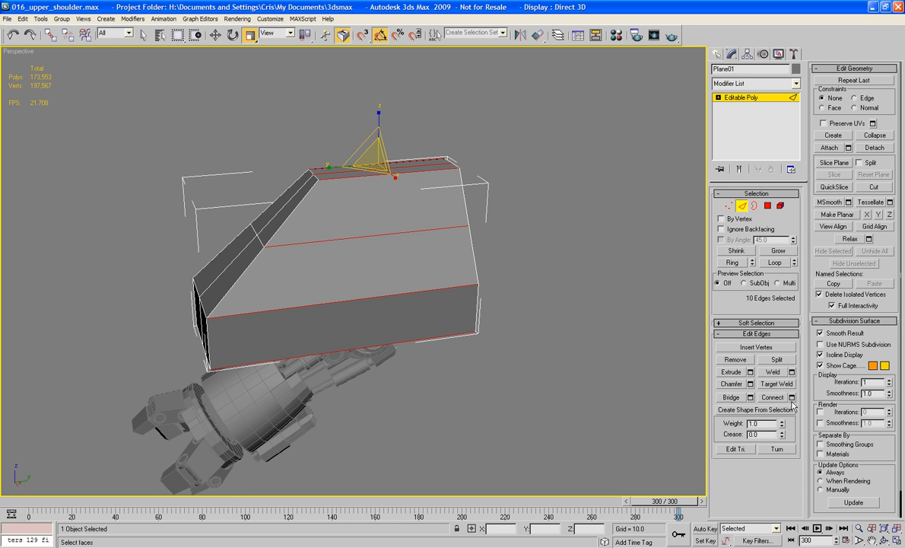
click(791, 397)
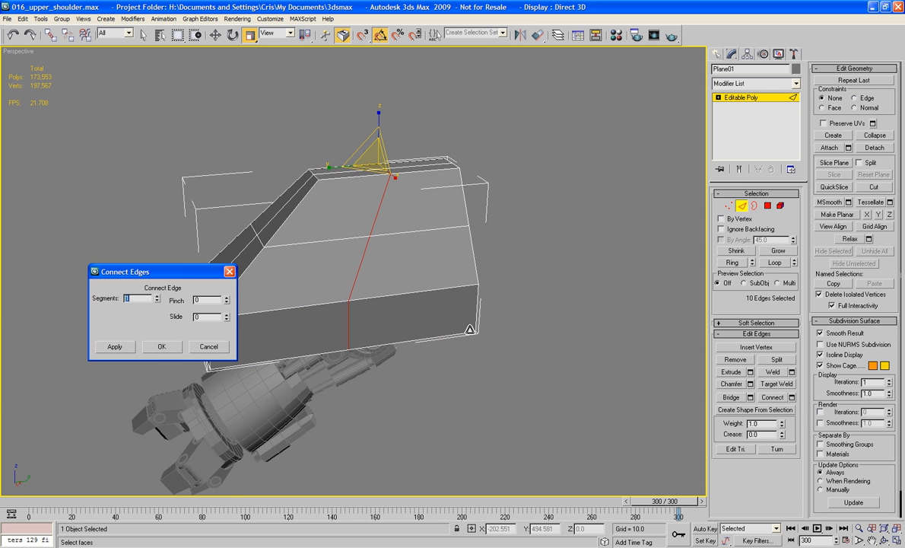
click(156, 296)
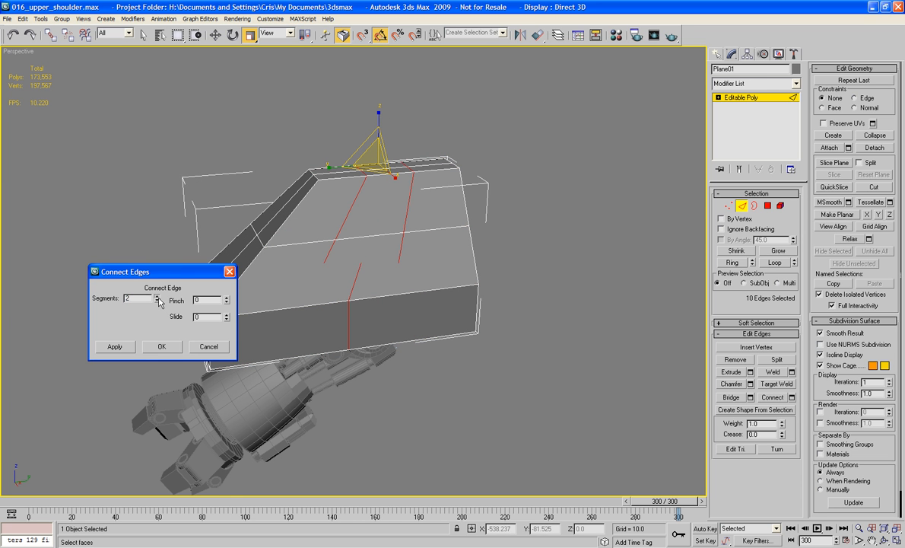
click(162, 346)
Select two stacked polygons on one side of the end face and the adjoining underside polygon
alt+middle_drag(291, 330, 219, 282)
click(767, 205)
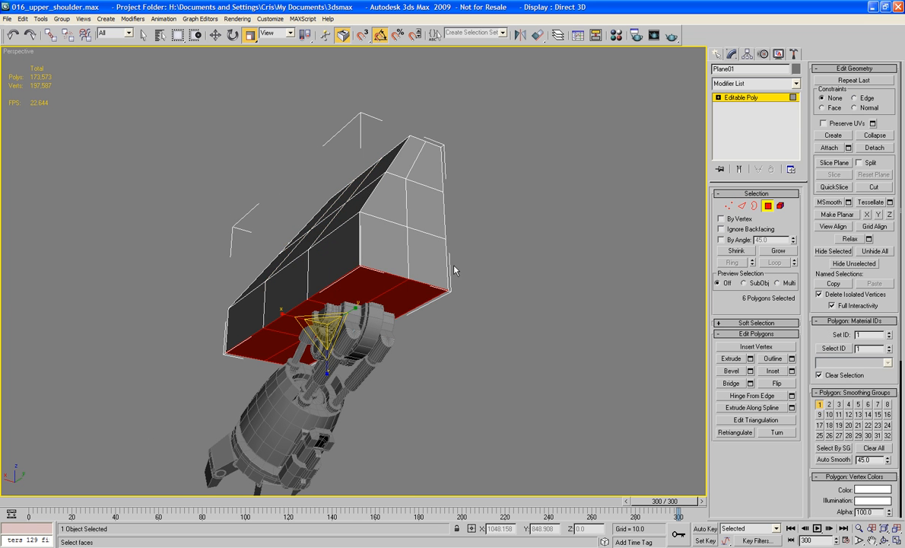
click(432, 213)
ctrl+click(430, 254)
ctrl+click(420, 291)
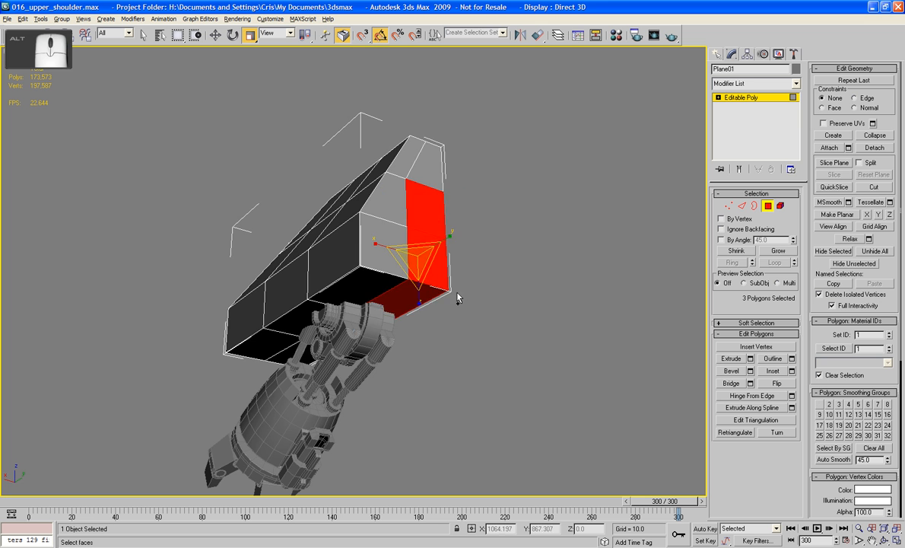
alt+middle_drag(456, 294, 450, 320)
Select the crosswise edge loop nearest the upright end face and scale it along Y to straighten it
click(742, 205)
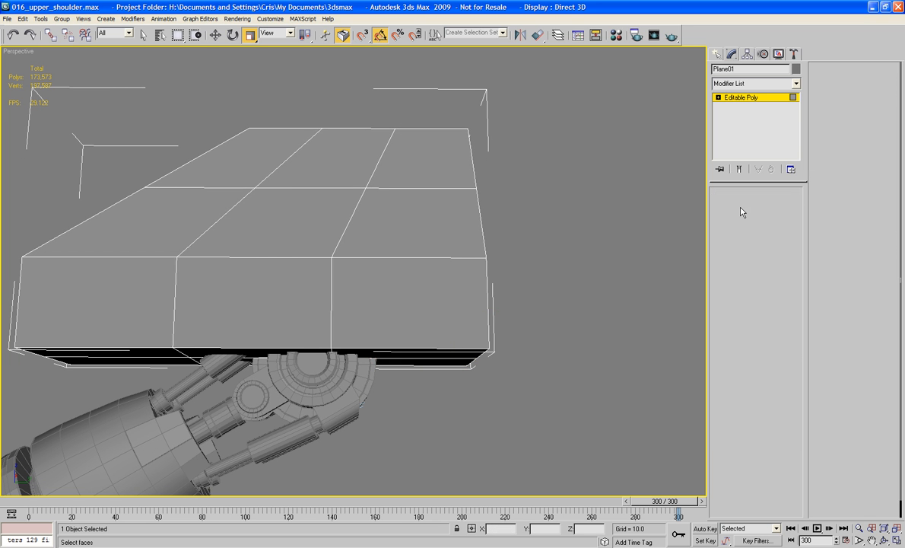
click(332, 314)
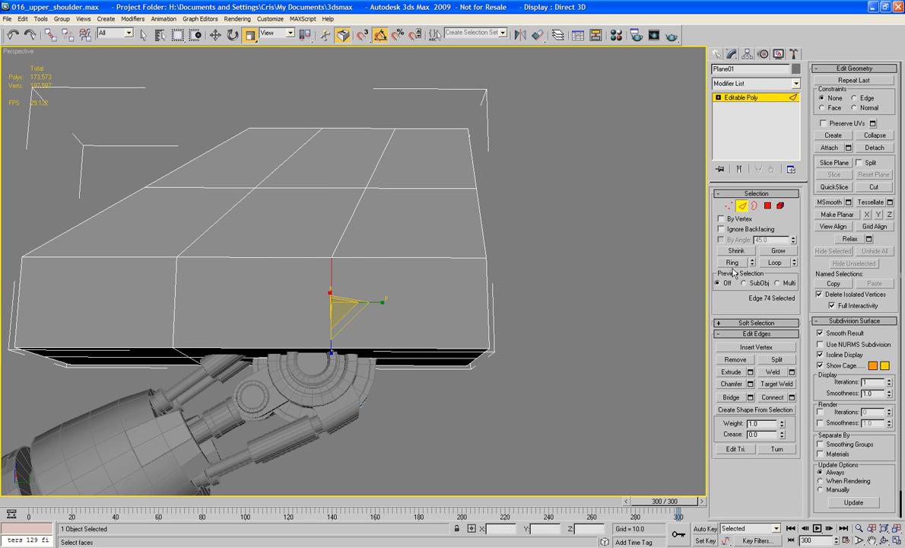
click(783, 264)
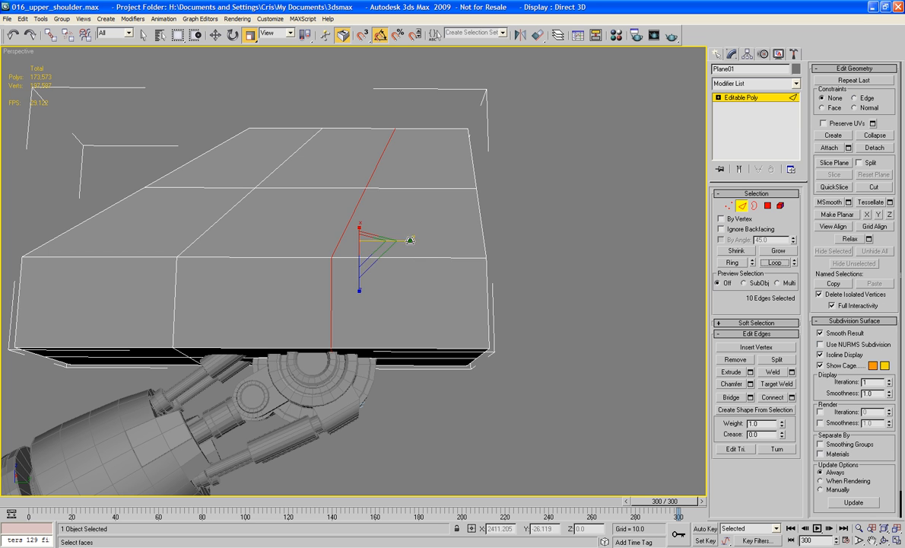
drag(276, 249, 112, 266)
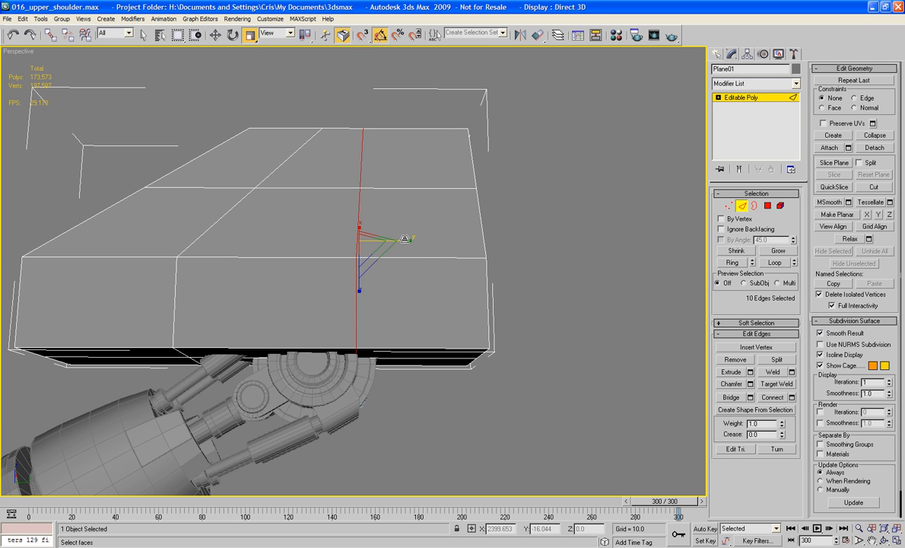
Move the straightened edge loop along Y toward the nearby end face, to about Y 104, and switch to polygon editing
alt+middle_drag(357, 244, 247, 218)
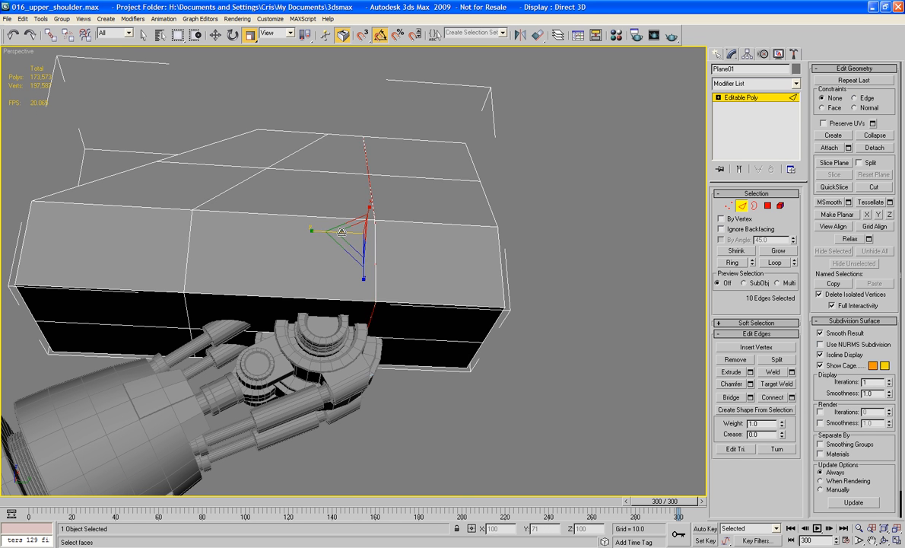
key(w)
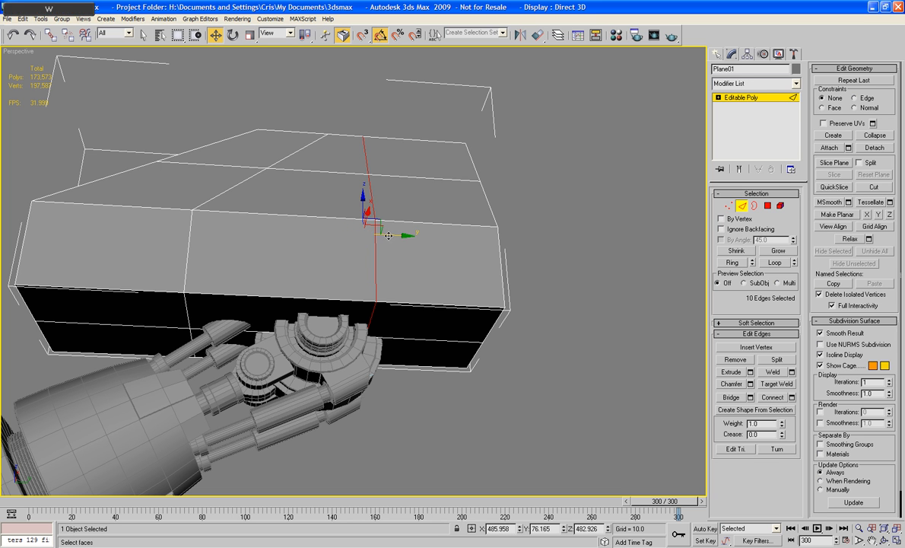
drag(388, 235, 436, 261)
alt+middle_drag(436, 261, 467, 269)
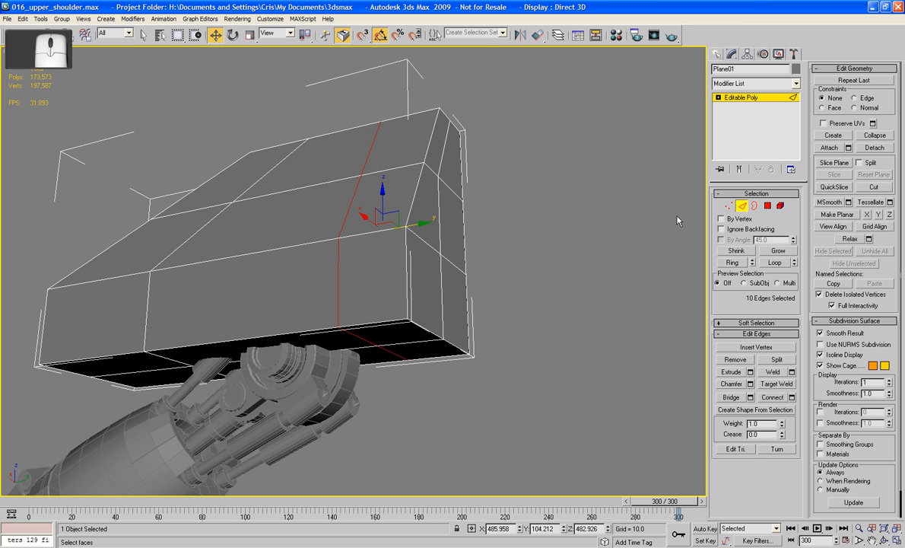
key(4)
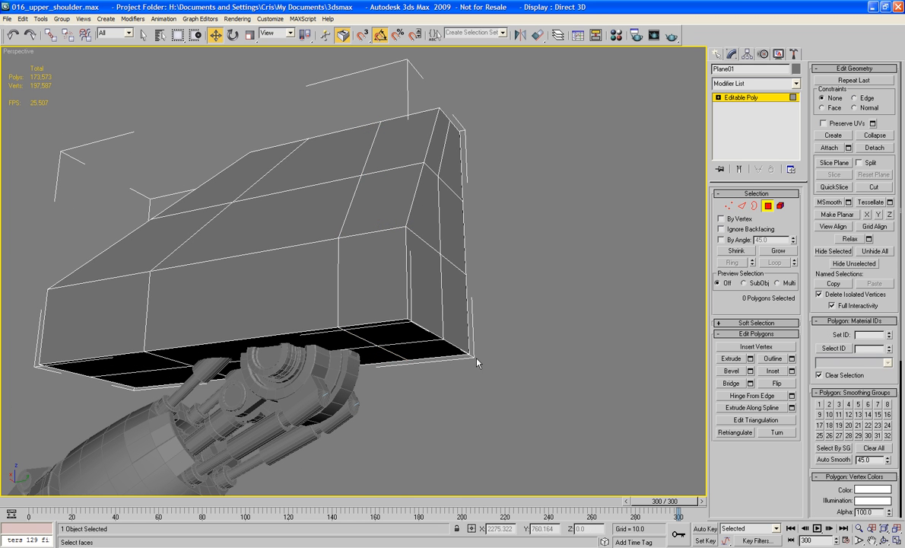
Select the two stacked end-face polygons and the adjoining underside polygon at one corner, and inset them slightly as a group
click(430, 363)
ctrl+click(451, 319)
ctrl+click(445, 251)
alt+middle_drag(446, 251, 582, 296)
alt+middle_drag(702, 312, 701, 299)
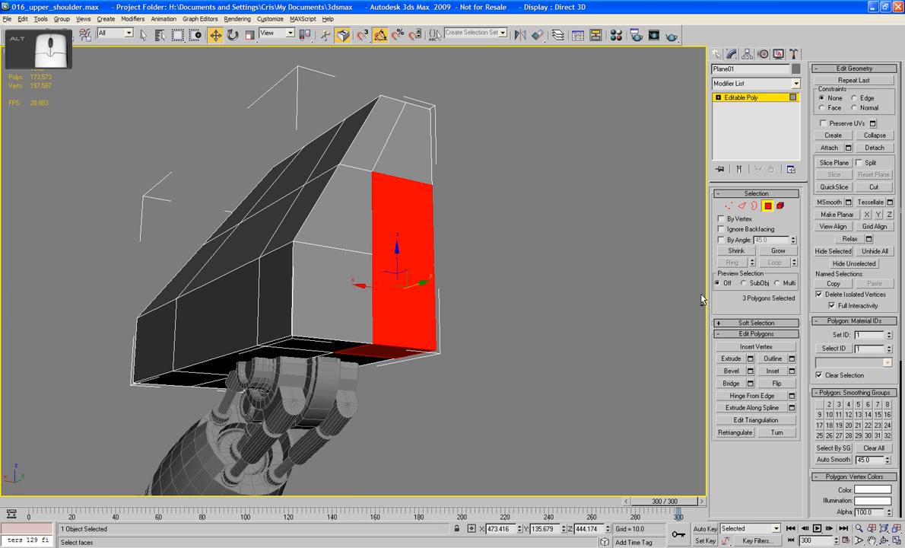
click(772, 370)
drag(406, 283, 406, 279)
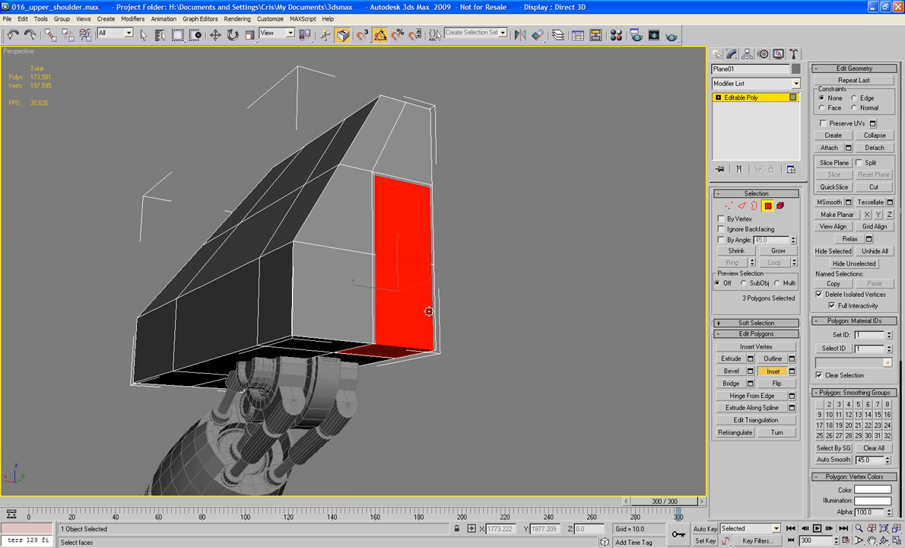
scroll(433, 363, up, 4)
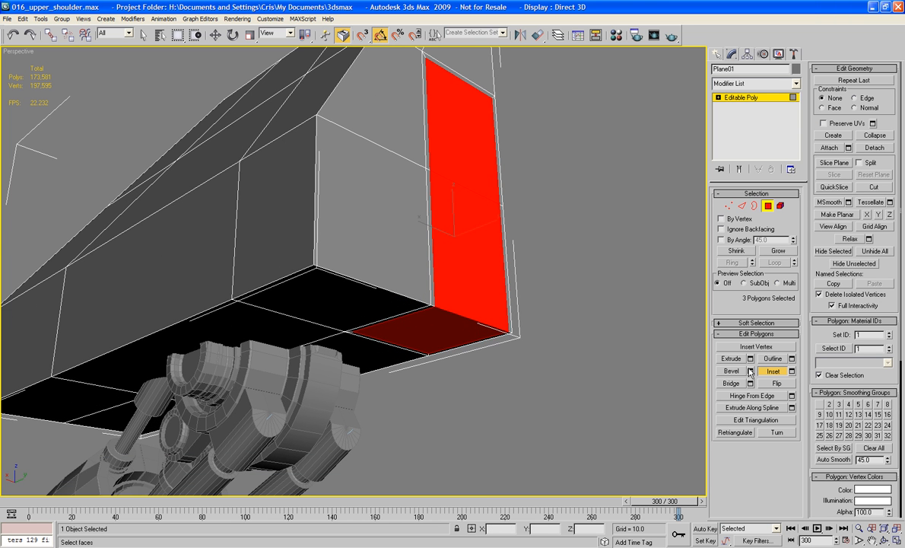
Extrude the three inset corner polygons by Local Normal with a height of 10.0
click(750, 358)
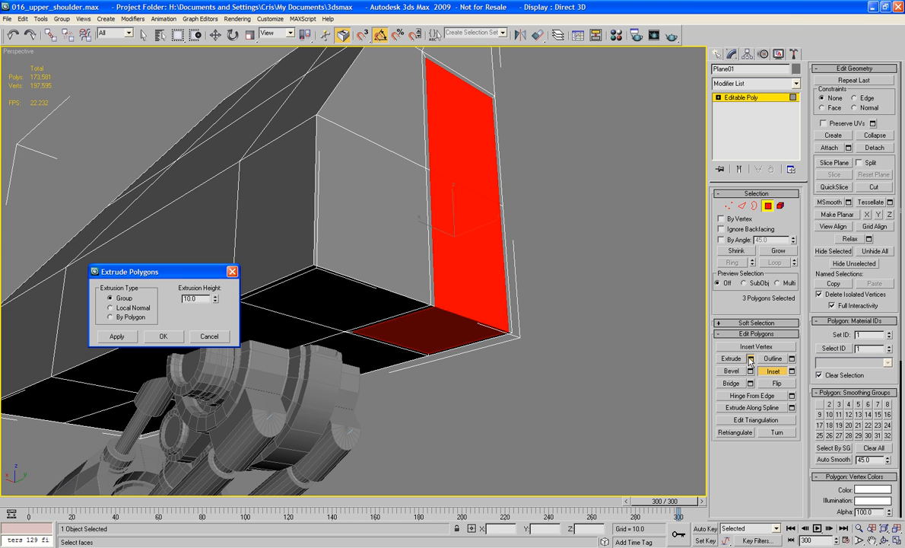
click(137, 308)
click(163, 335)
Select the two upright outer polygons of the extruded corner piece and scale them along Y to straighten the face
alt+middle_drag(171, 398, 512, 271)
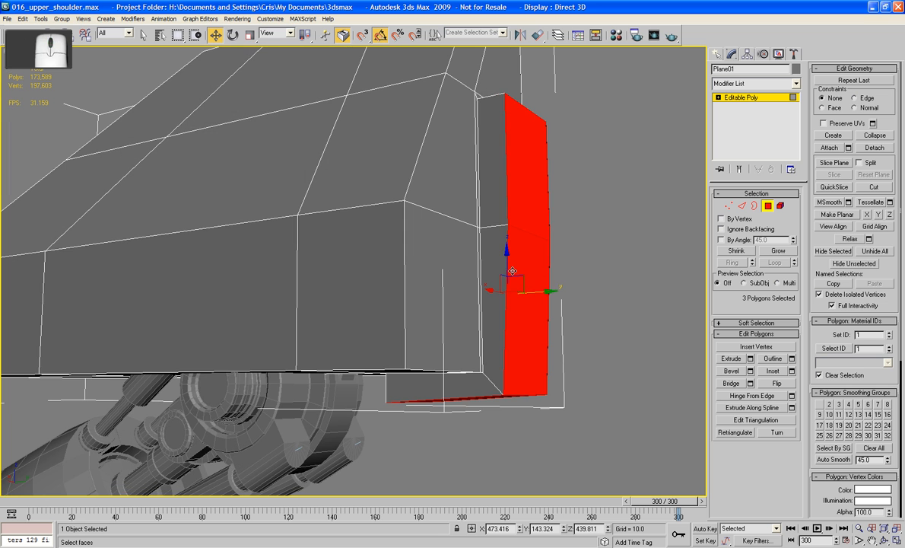
click(249, 38)
click(528, 161)
ctrl+click(539, 304)
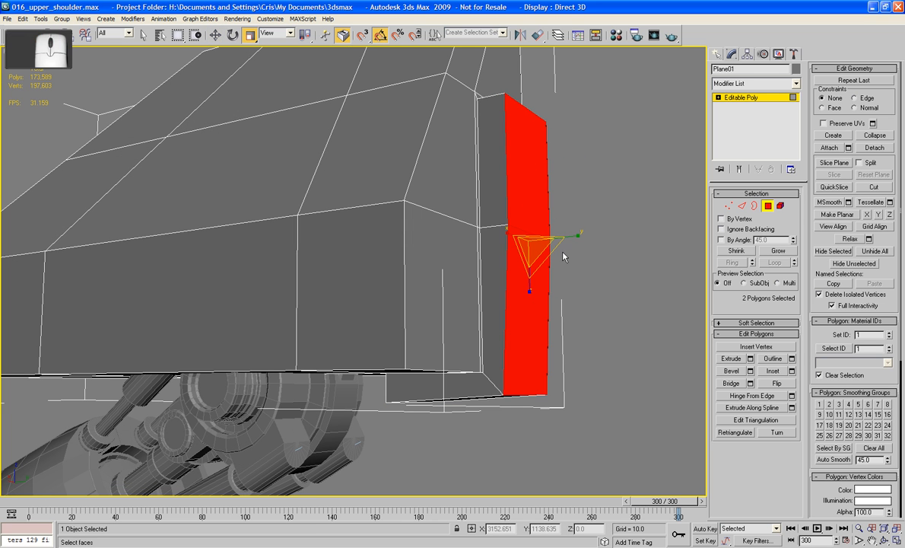
drag(563, 256, 630, 400)
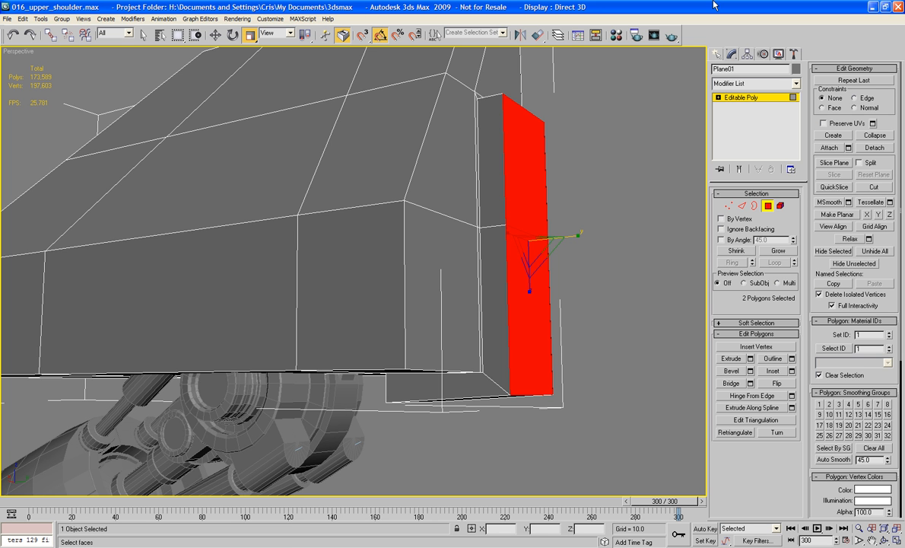
Select the underside and top polygons of the extruded corner piece, scale them along Z to level them, and clear the selection
alt+middle_drag(495, 480, 503, 431)
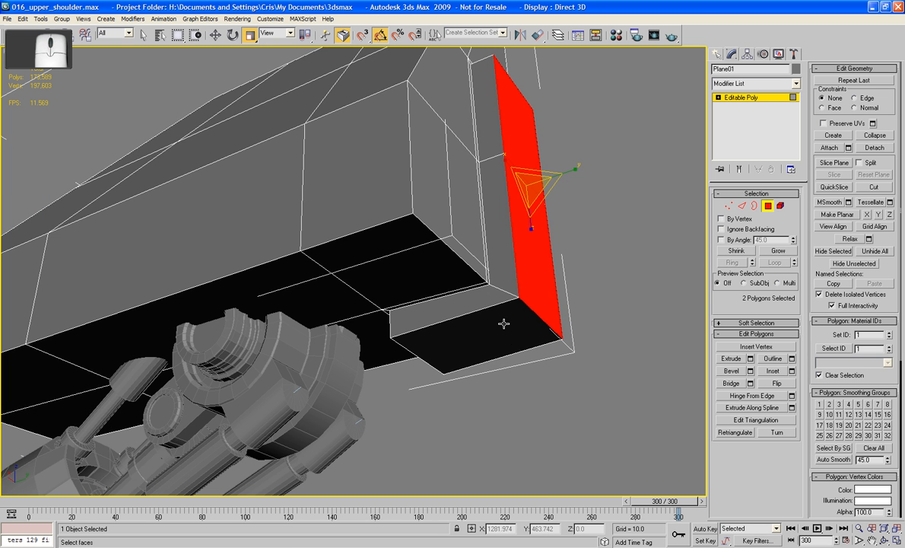
click(504, 324)
alt+middle_drag(422, 243, 539, 225)
ctrl+click(533, 204)
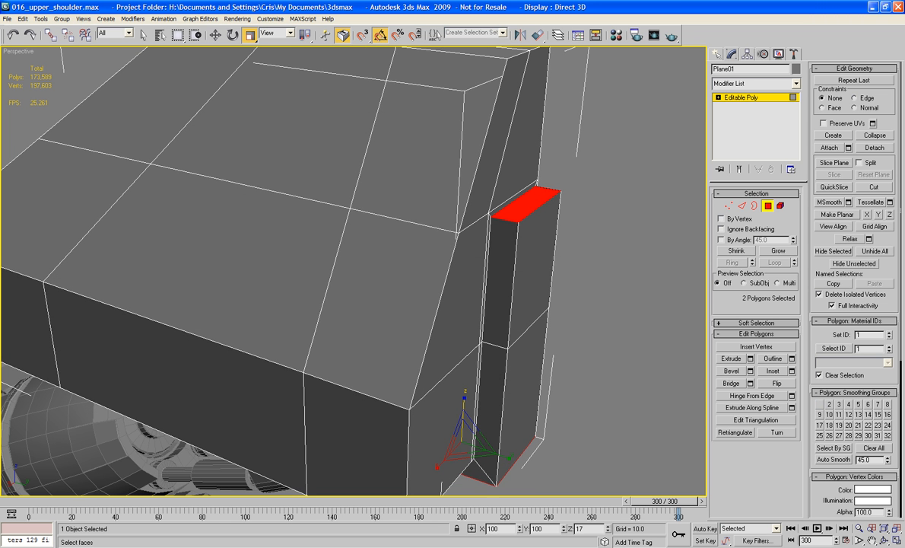
alt+middle_drag(542, 470, 527, 309)
click(442, 350)
Select four underside polygons and the two lower polygons of the opposite end face, and inset them as a group by 4.025
scroll(521, 301, up, 3)
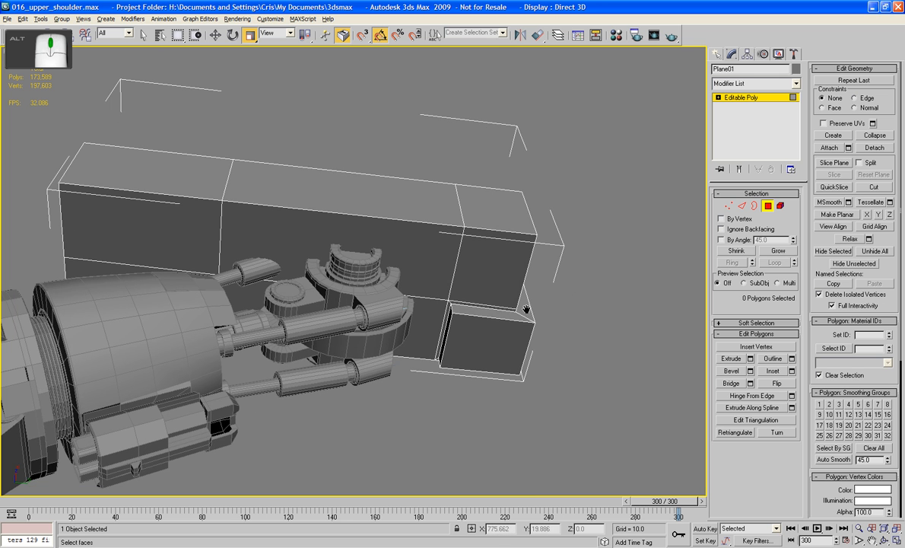
click(374, 232)
ctrl+click(390, 295)
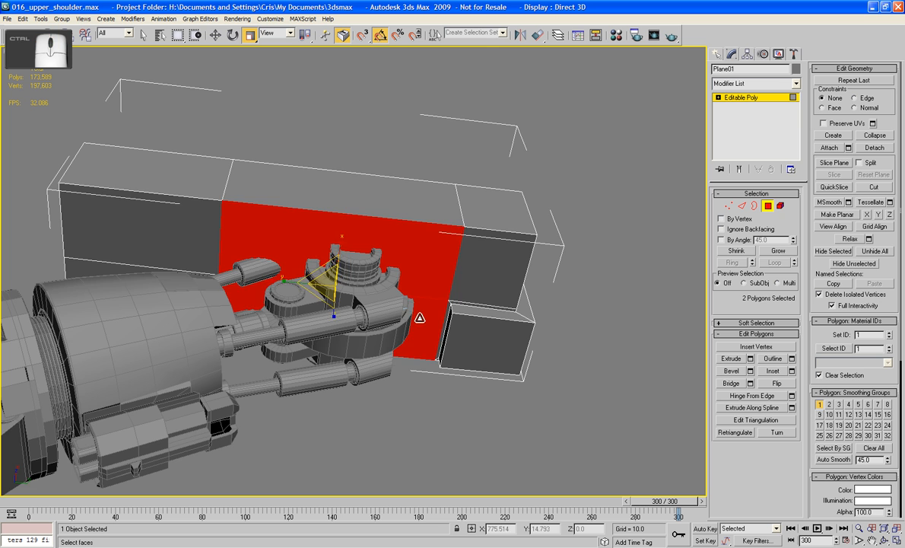
ctrl+click(131, 234)
alt+middle_drag(133, 238, 141, 279)
ctrl+click(132, 264)
ctrl+click(205, 340)
ctrl+click(188, 339)
alt+middle_drag(262, 363, 227, 332)
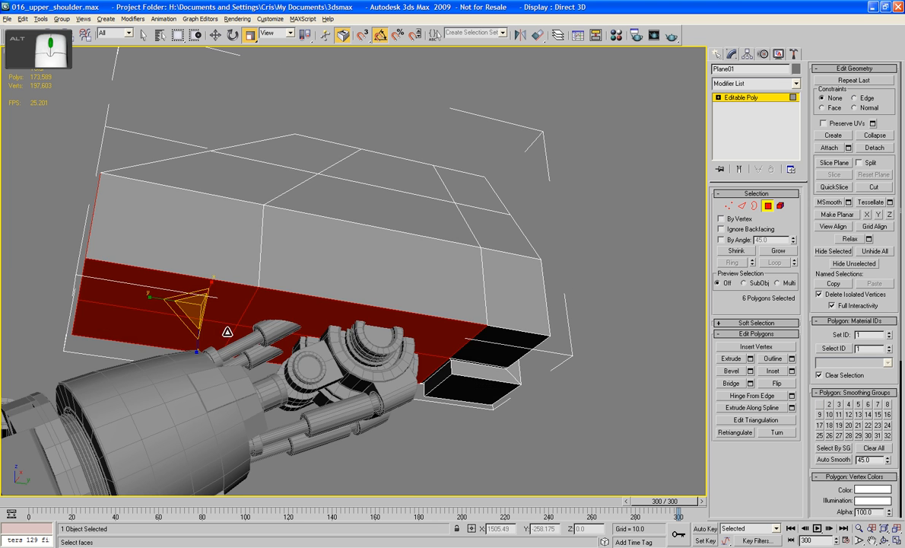
alt+middle_drag(572, 364, 602, 382)
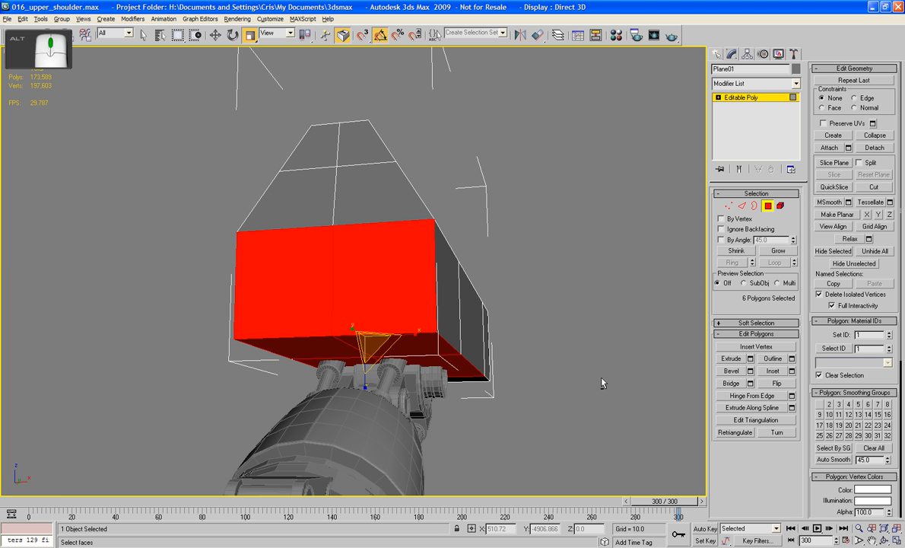
click(791, 371)
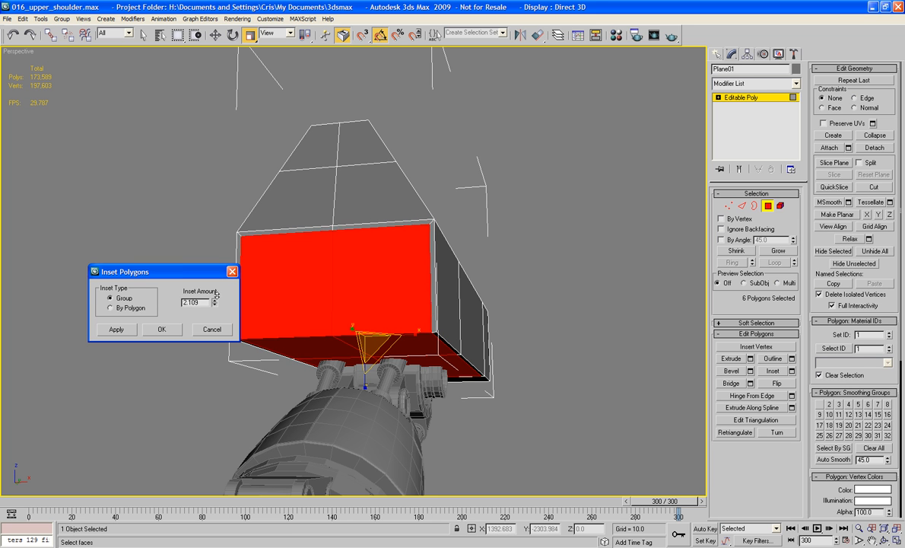
drag(217, 295, 213, 241)
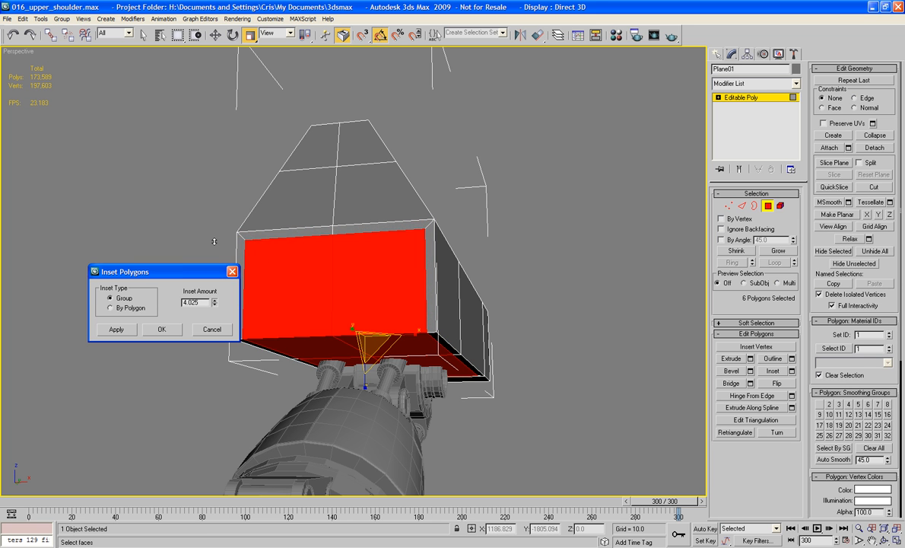
click(161, 329)
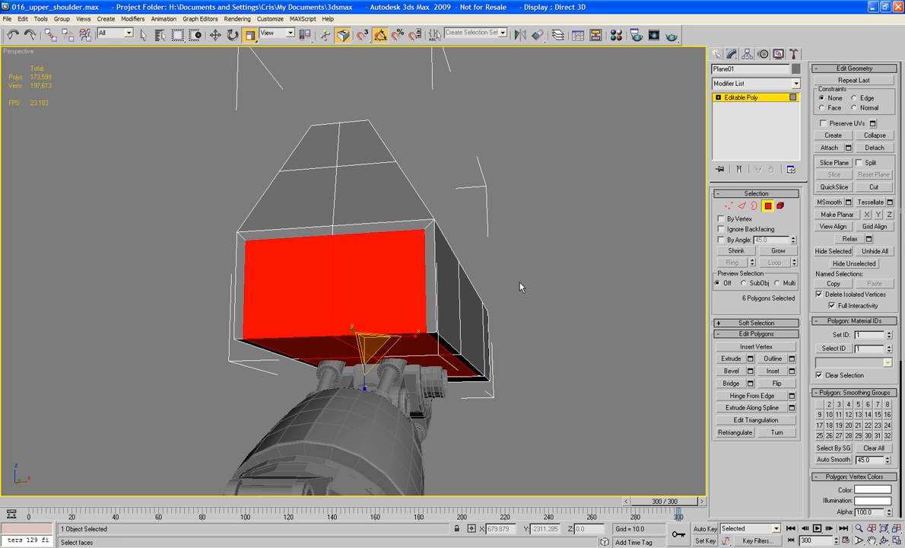
Save the scene and delete the six inset polygons to open the shell's underside and end
key(ctrl+s)
key(Delete)
alt+middle_drag(521, 285, 617, 245)
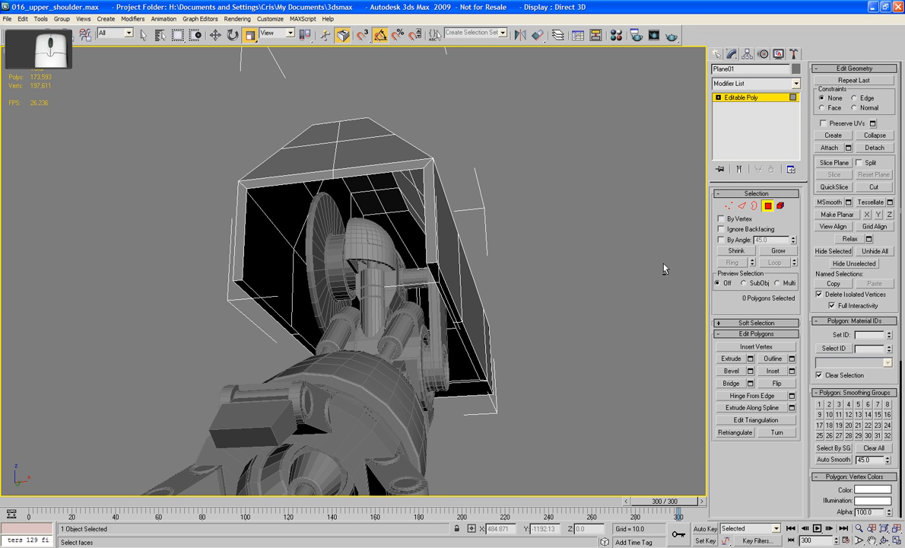
Select the middle section's upper and lower side polygons plus the thin rim polygon beneath them, and detach them to an element
click(766, 207)
alt+middle_drag(630, 196, 453, 198)
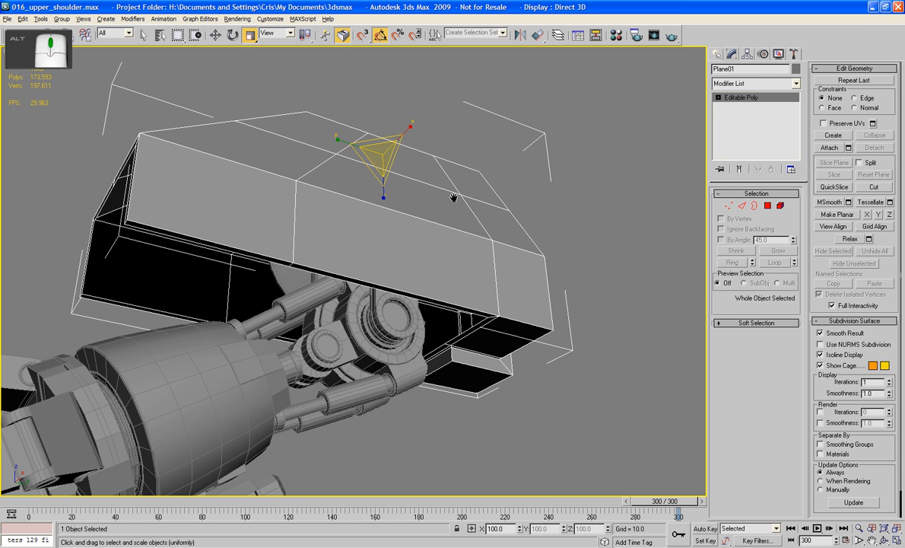
alt+middle_drag(333, 203, 360, 203)
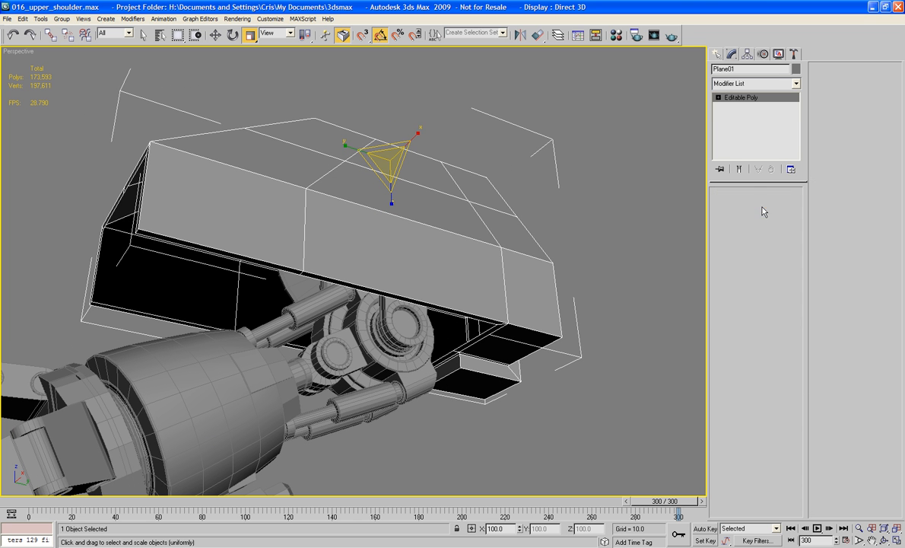
ctrl+click(440, 194)
ctrl+click(454, 305)
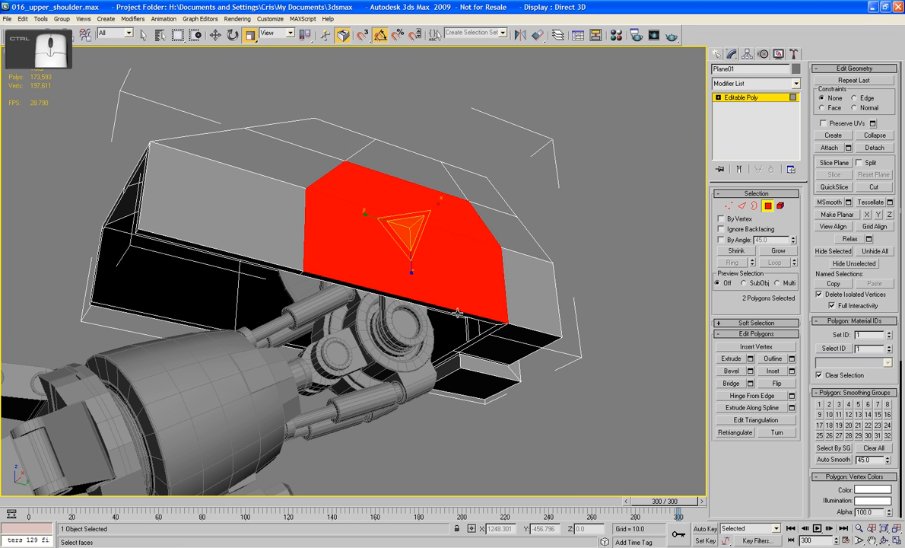
ctrl+click(457, 313)
alt+middle_drag(449, 266, 458, 290)
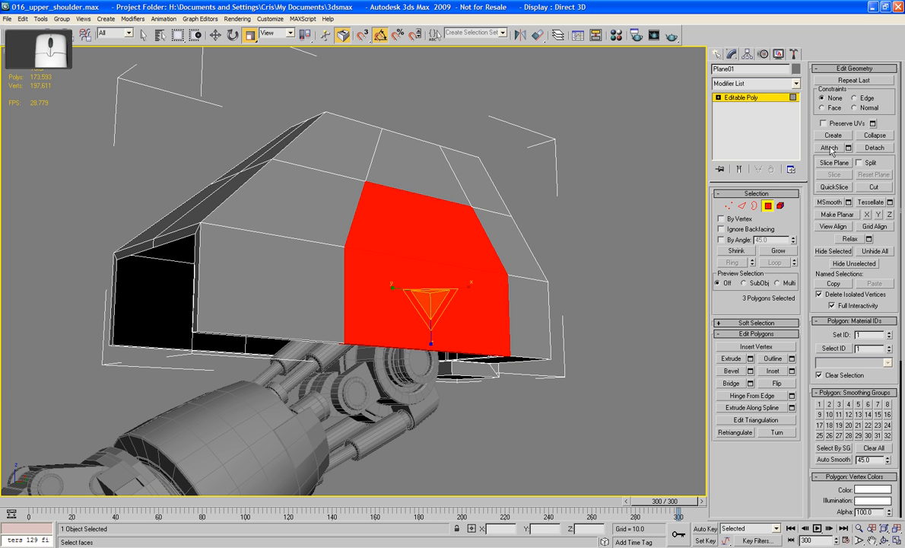
click(874, 147)
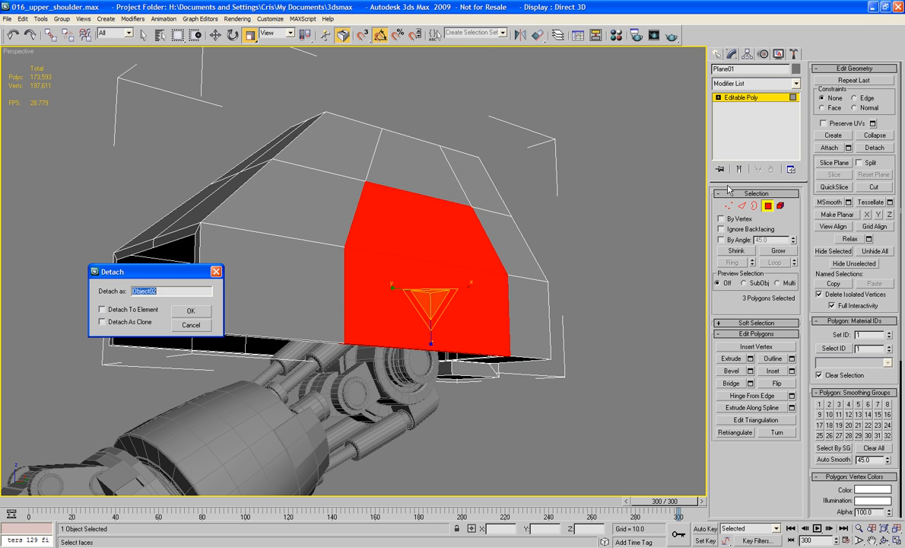
click(127, 313)
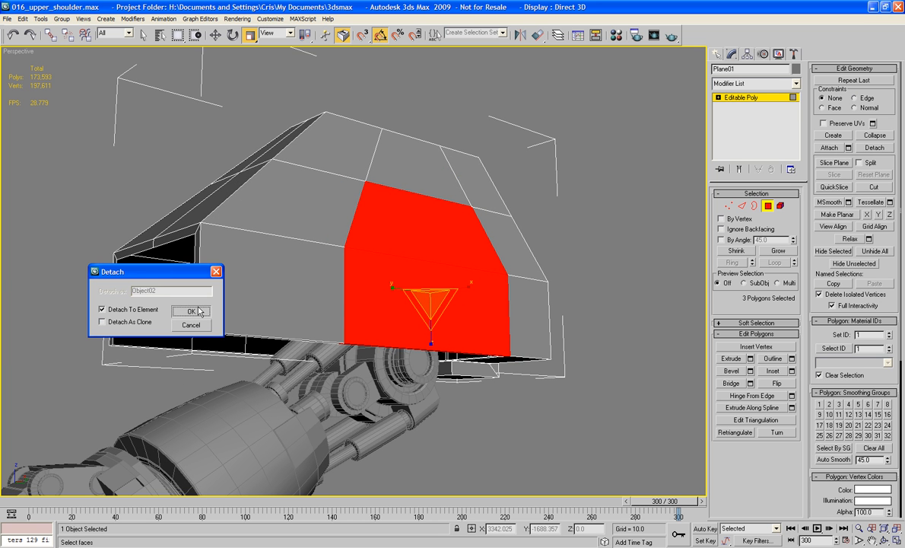
click(191, 310)
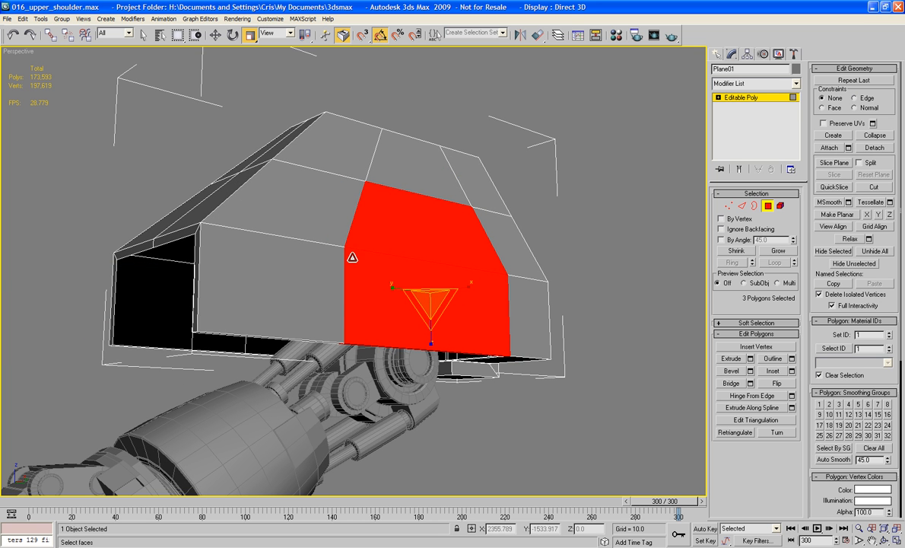
Move the detached side panel outward along X, to about X 551.9
click(215, 35)
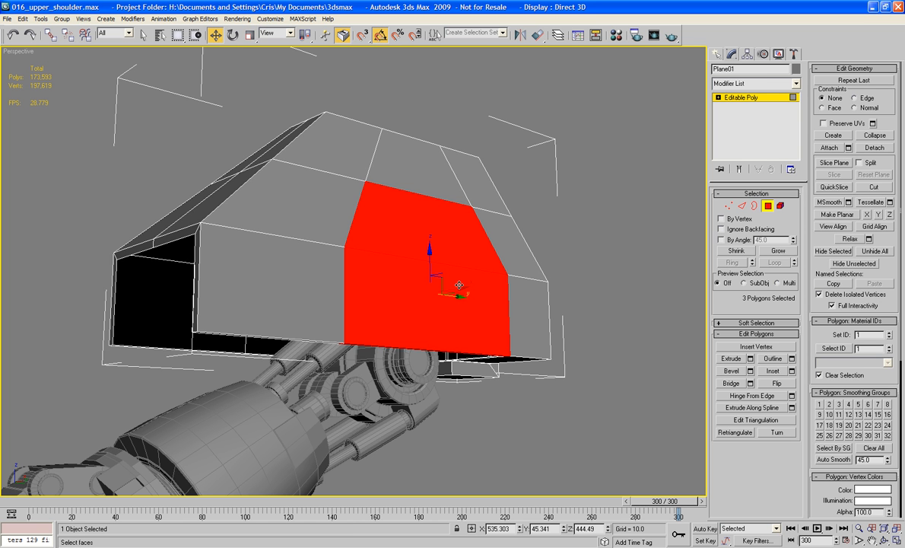
drag(461, 287, 483, 286)
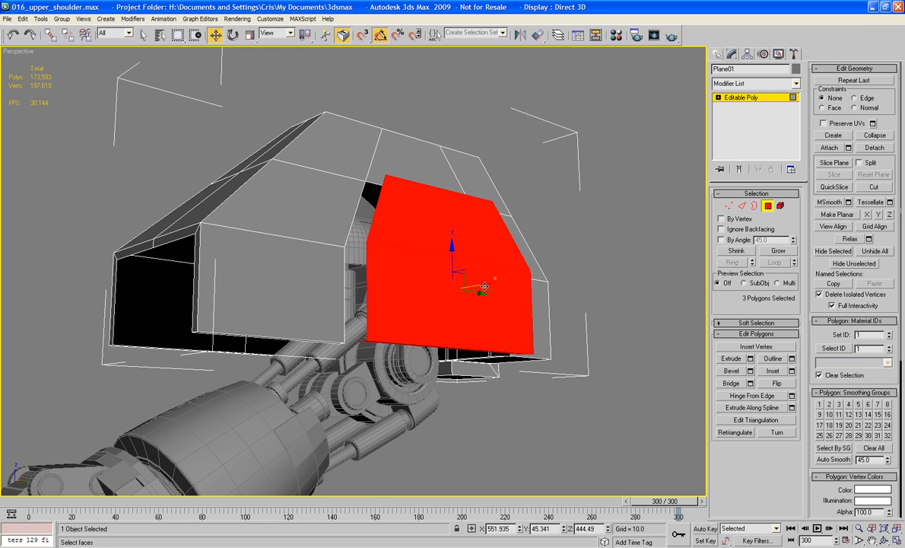
alt+middle_drag(483, 287, 432, 317)
scroll(521, 324, up, 3)
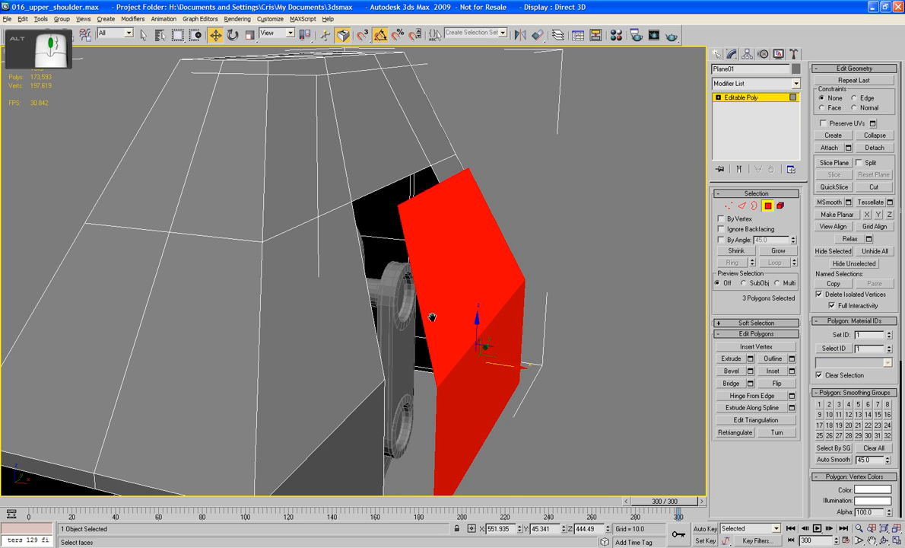
Rotate the detached panel about Y to tilt it outward, and reposition it to about X 557.3, Z 455.3
click(232, 35)
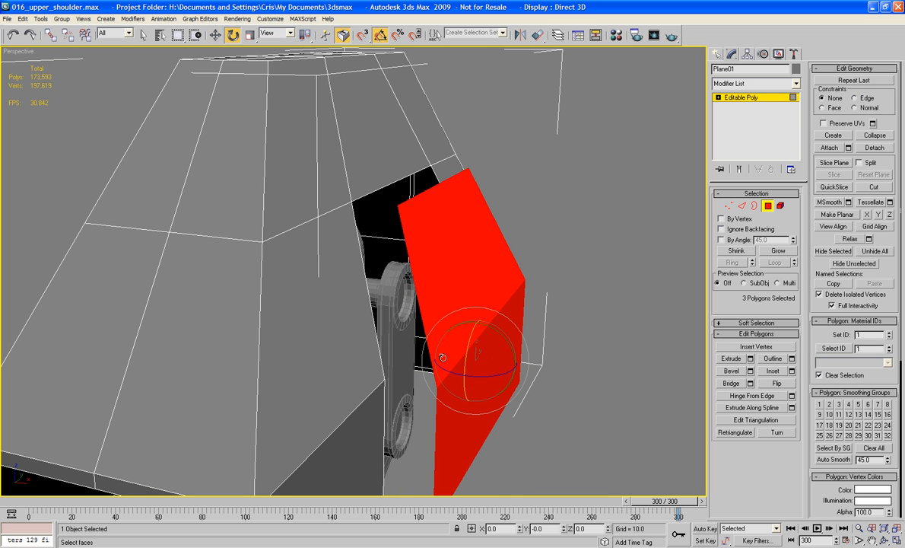
drag(505, 339, 502, 333)
click(215, 35)
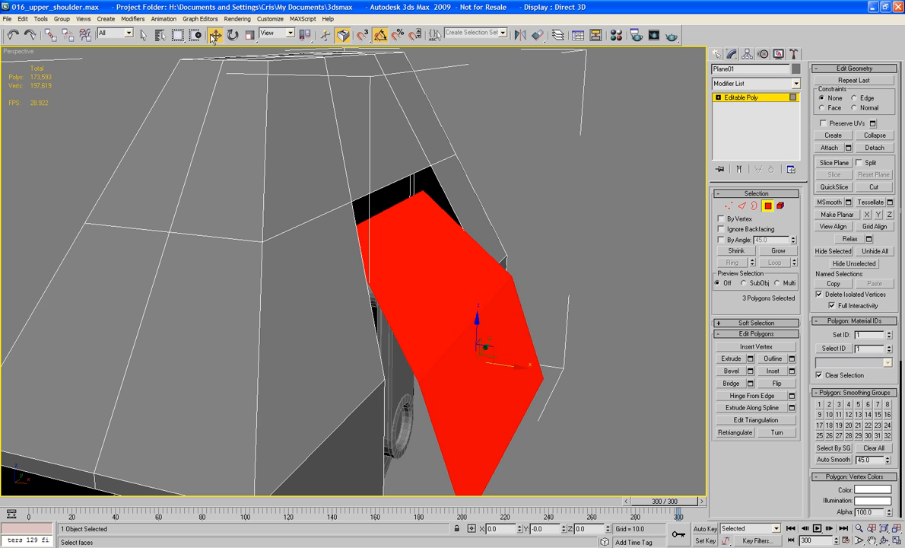
drag(496, 351, 508, 323)
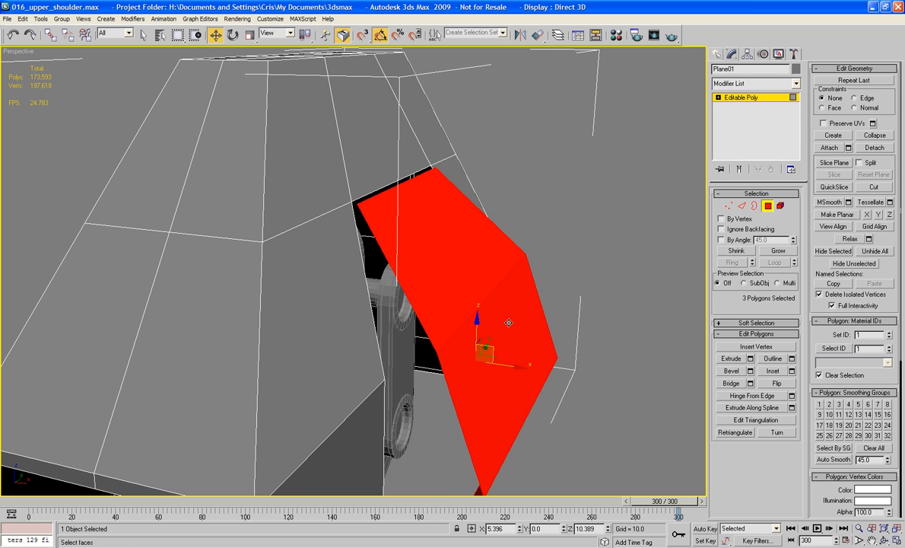
alt+middle_drag(508, 322, 588, 276)
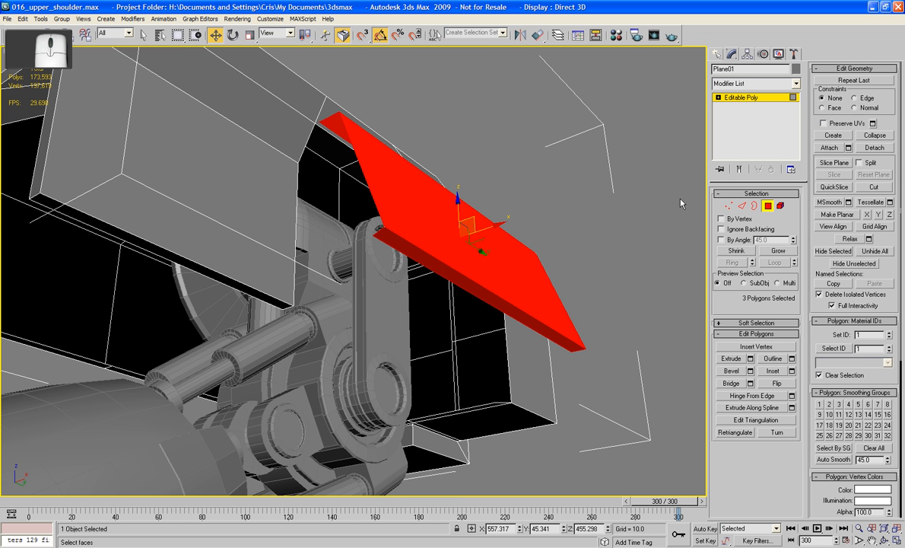
Delete the thin rim polygon along the lower edge of the detached panel
click(624, 285)
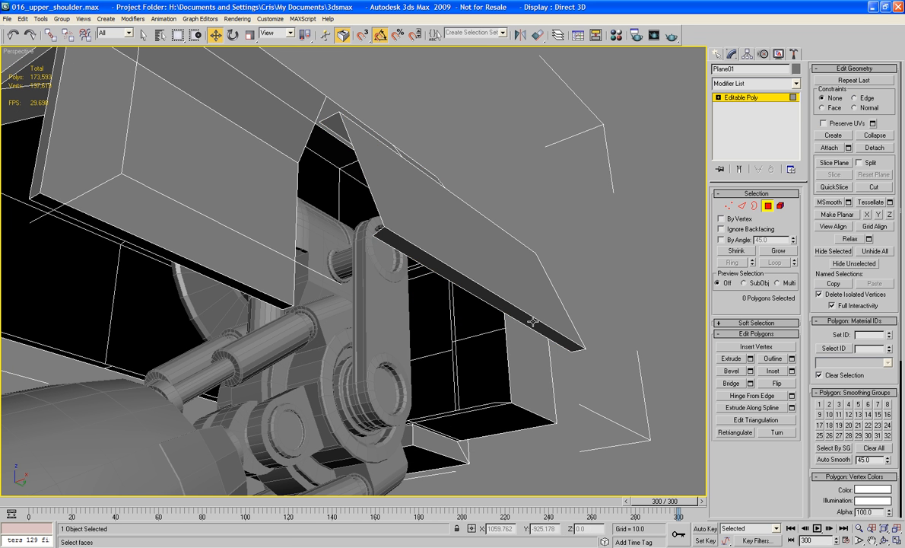
click(539, 325)
key(Delete)
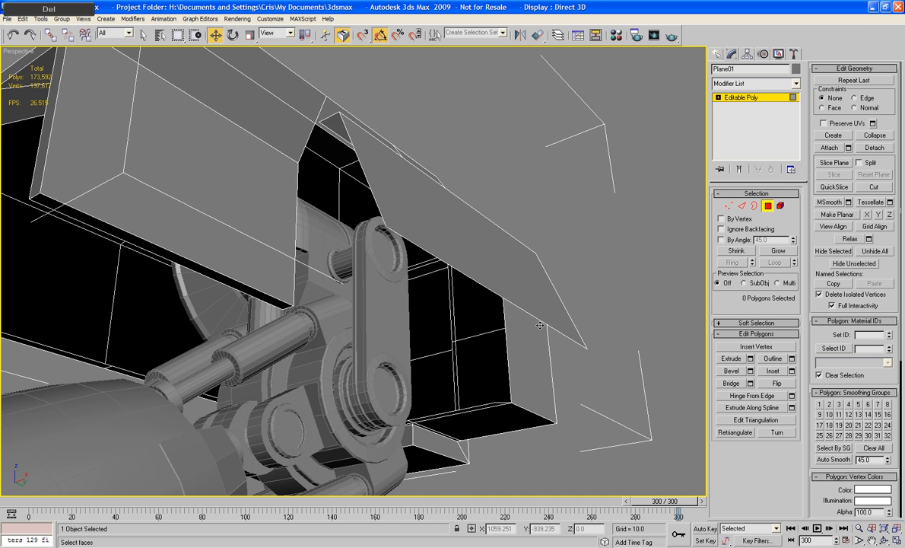
Select the open border around the detached side panel and cap it with a single polygon
alt+middle_drag(539, 325, 551, 366)
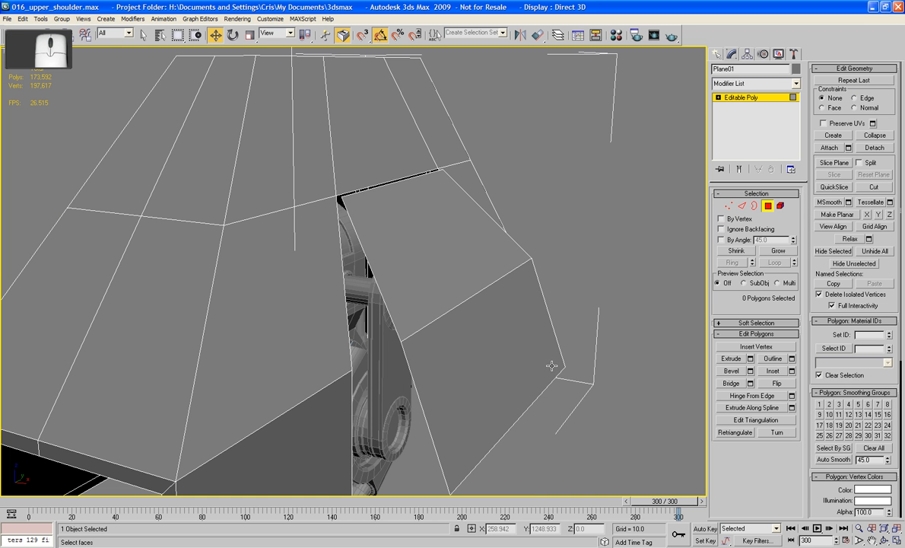
click(754, 206)
alt+middle_drag(416, 406, 507, 347)
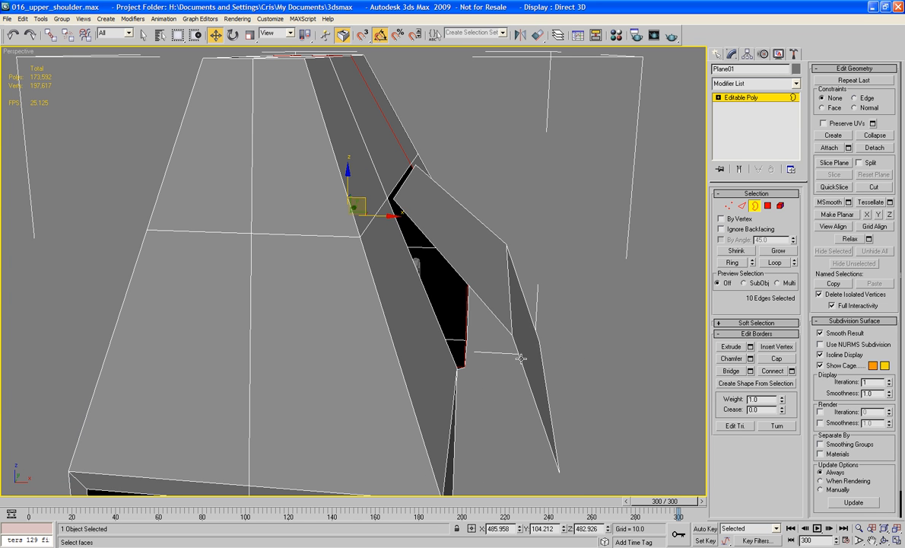
click(520, 358)
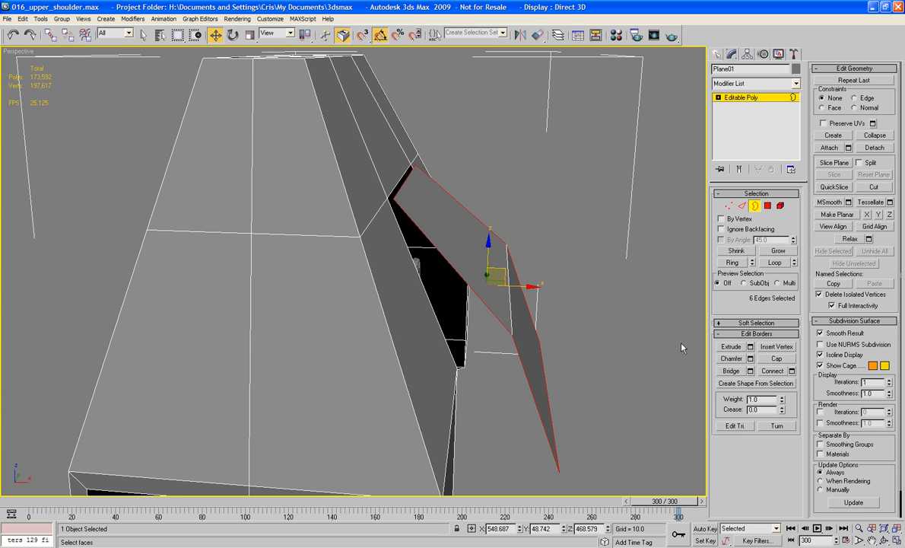
click(776, 359)
Extrude the side panel's new cap polygon inward to give the panel thickness
alt+middle_drag(625, 354, 616, 322)
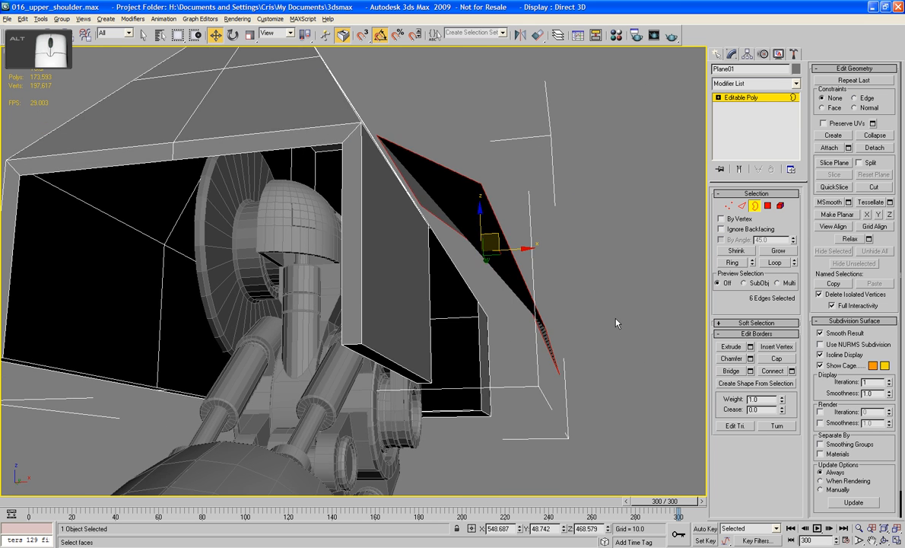
scroll(616, 322, up, 3)
click(767, 206)
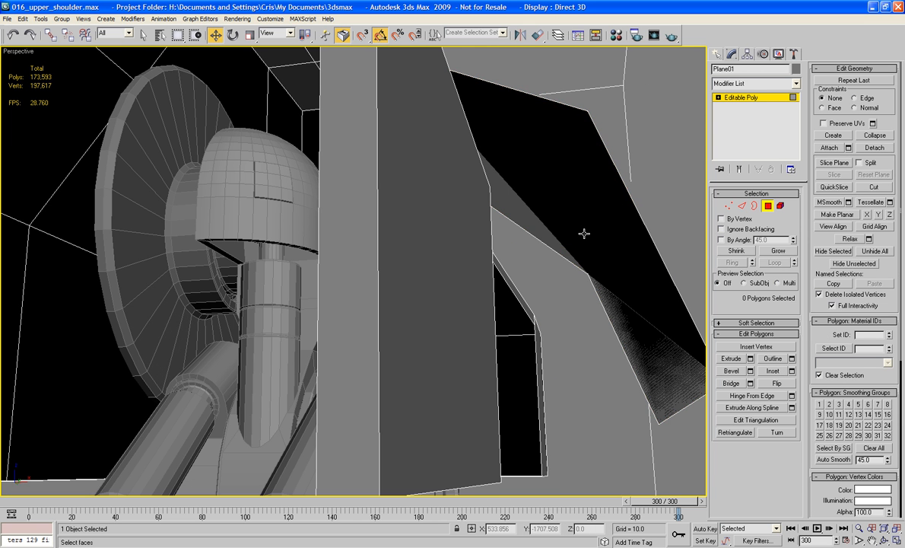
click(583, 234)
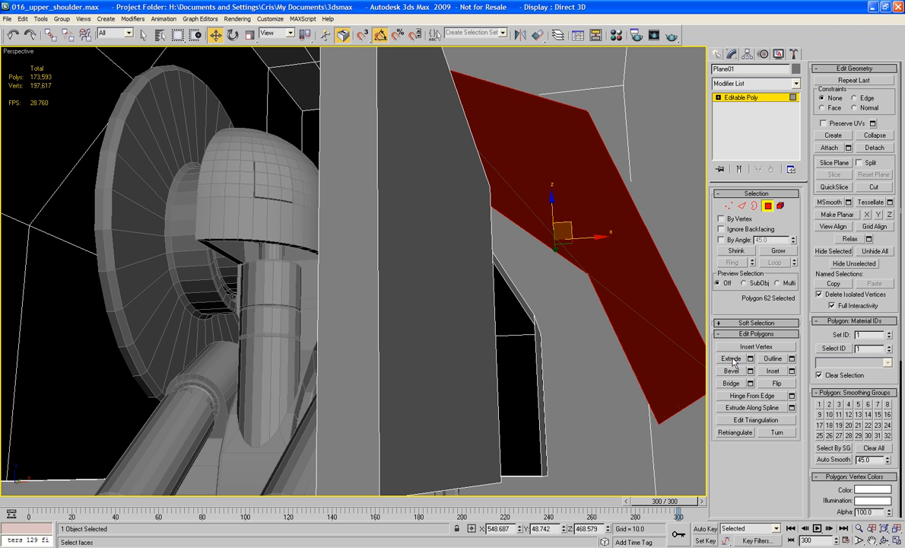
click(732, 362)
drag(622, 258, 610, 238)
mouse_move(609, 238)
alt+middle_down()
mouse_move(613, 231)
mouse_move(629, 240)
mouse_move(645, 228)
mouse_move(614, 241)
alt+middle_up()
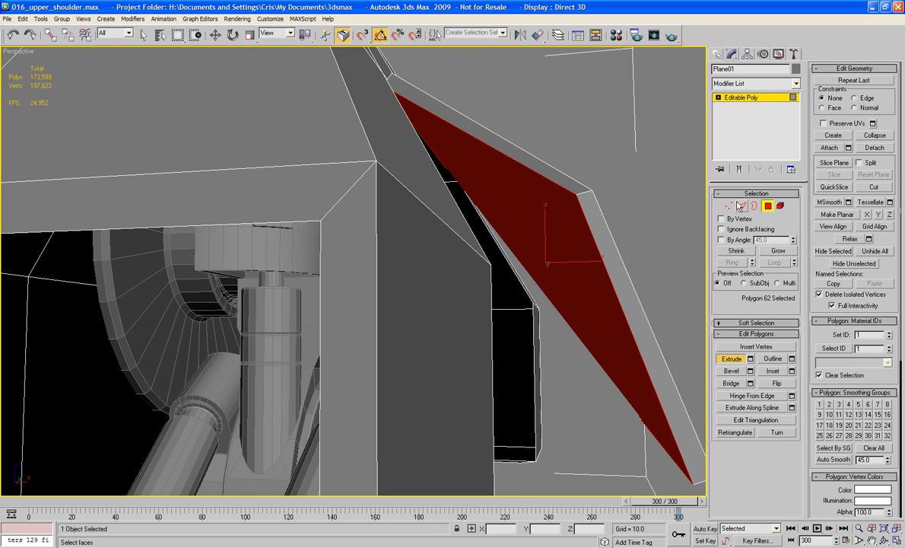
Select the whole side panel element and hide the rest of the shell
drag(556, 247, 556, 247)
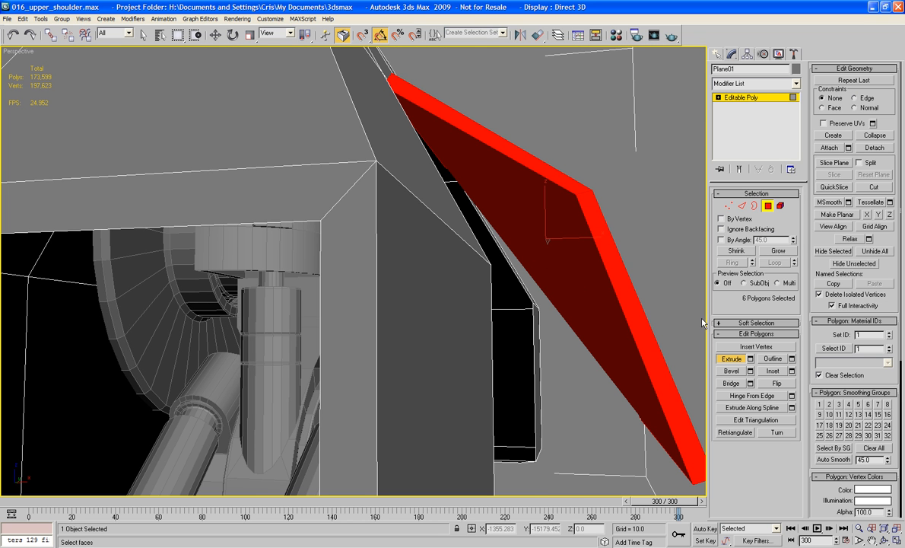
key(w)
key(5)
click(598, 266)
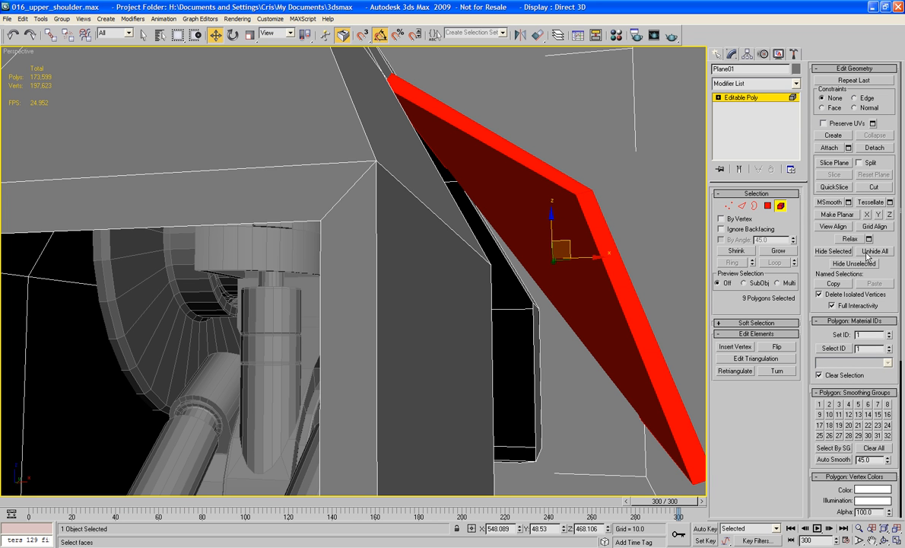
Cut an edge across the panel's inner face, joining the two corners at its bend
alt+middle_drag(562, 251, 495, 231)
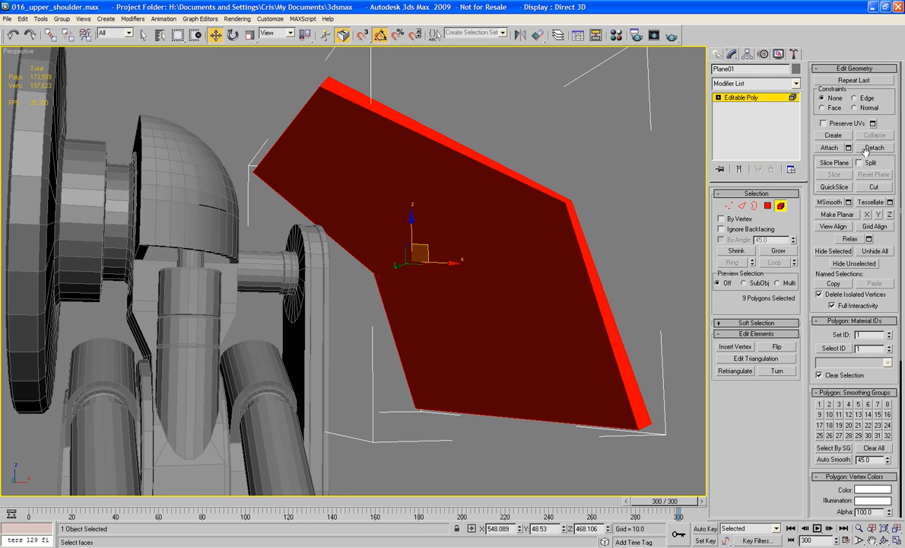
click(860, 188)
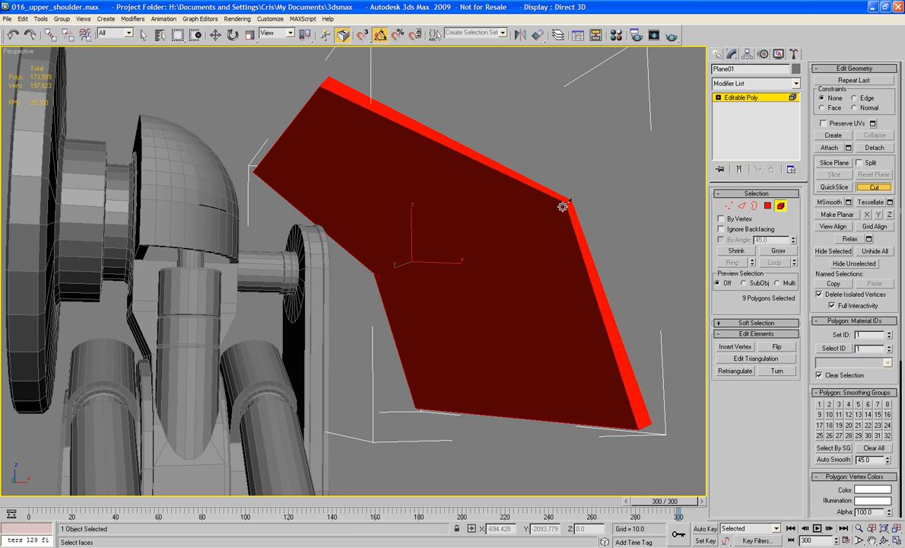
click(565, 201)
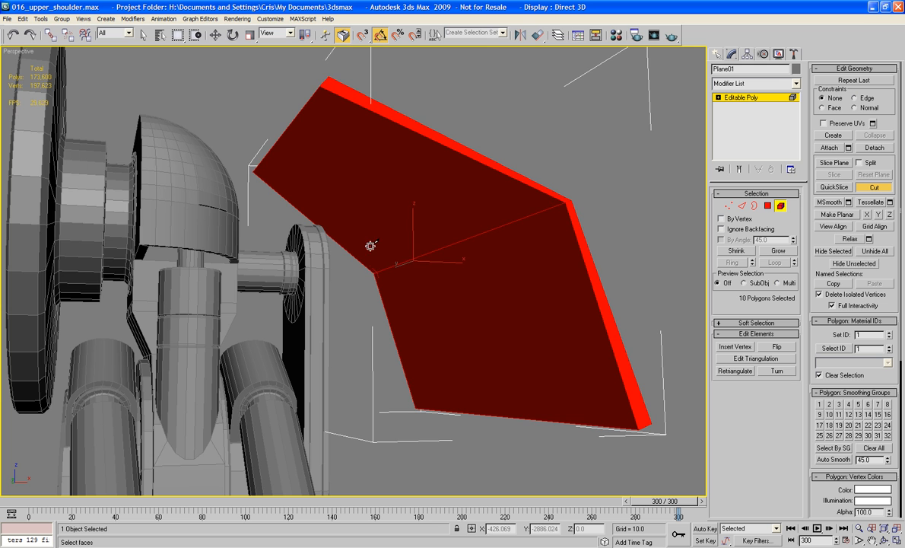
Select the inner bend vertex at the panel's end farther from the hand and shift it along Y
alt+middle_drag(370, 246, 570, 264)
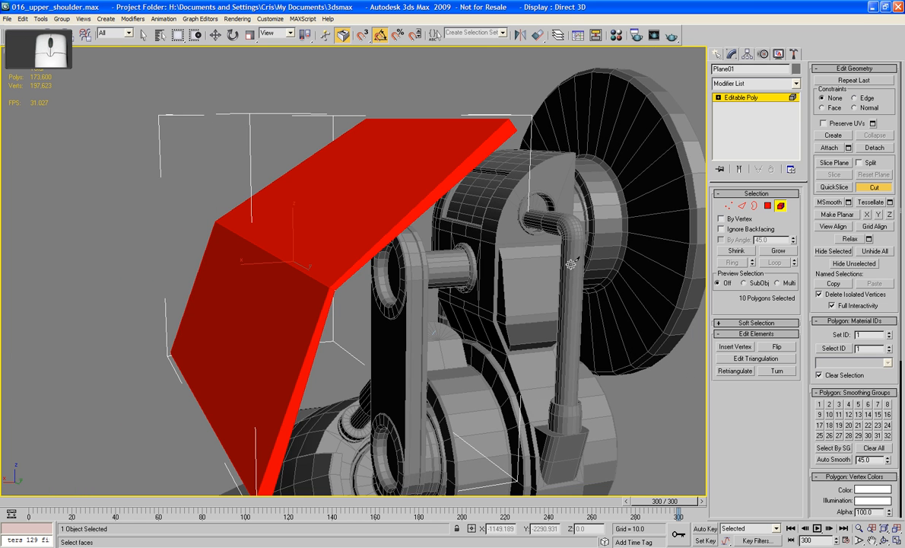
scroll(570, 264, up, 5)
alt+middle_drag(643, 274, 557, 277)
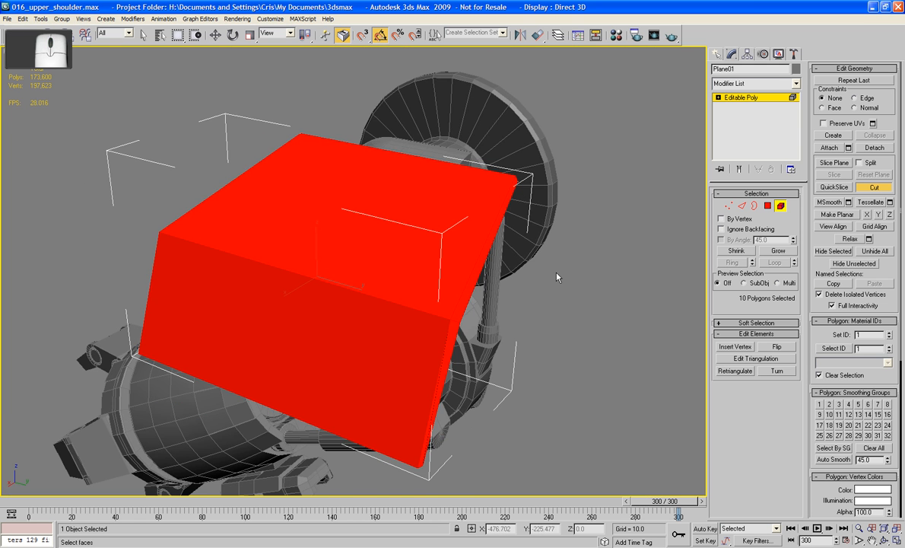
click(728, 207)
alt+middle_drag(532, 320, 511, 323)
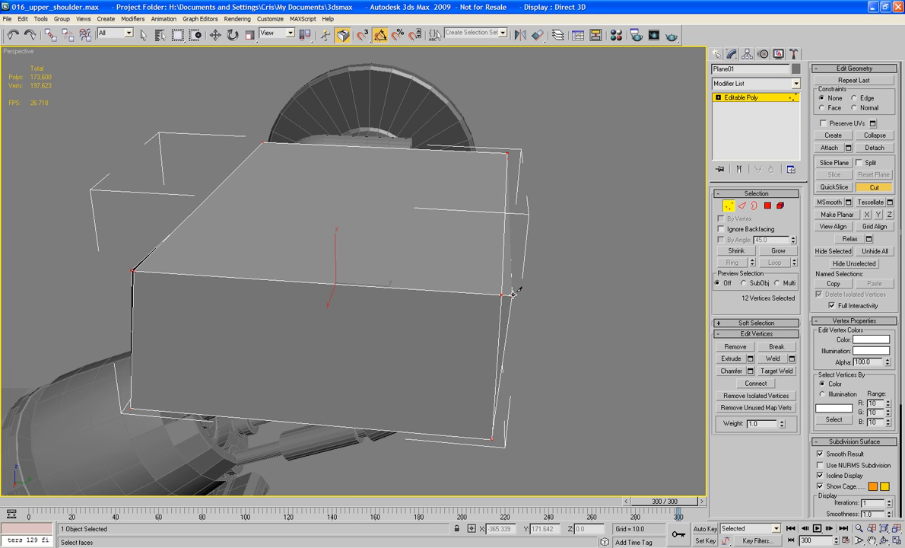
scroll(481, 279, down, 3)
key(w)
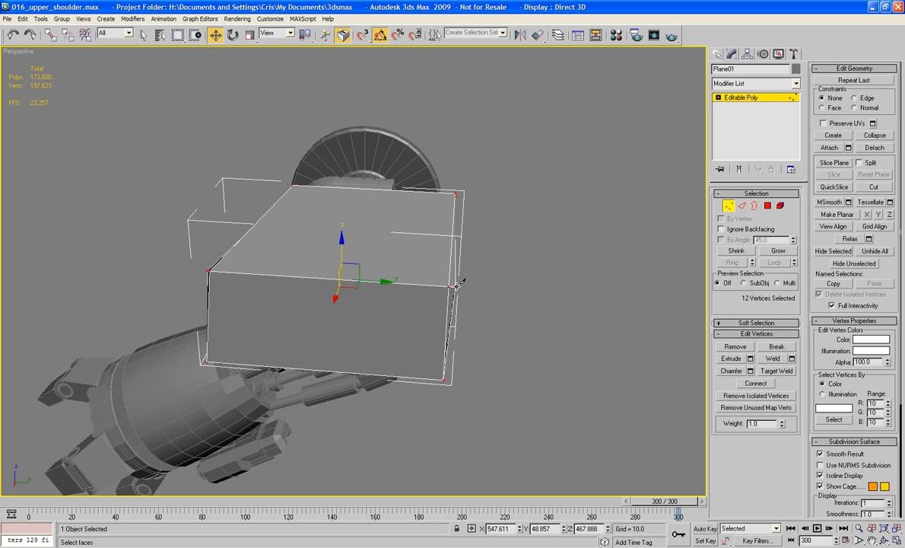
click(453, 287)
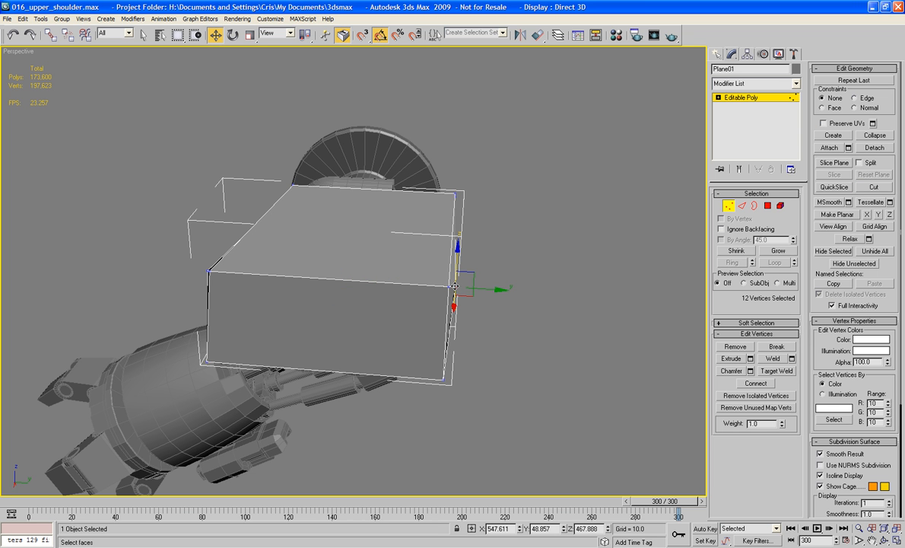
drag(494, 290, 488, 287)
Move the same inner bend vertex in the XZ plane by about -3.1 in X and -1.9 in Z
alt+middle_drag(516, 290, 372, 257)
scroll(461, 279, up, 4)
drag(234, 218, 236, 216)
drag(236, 217, 237, 219)
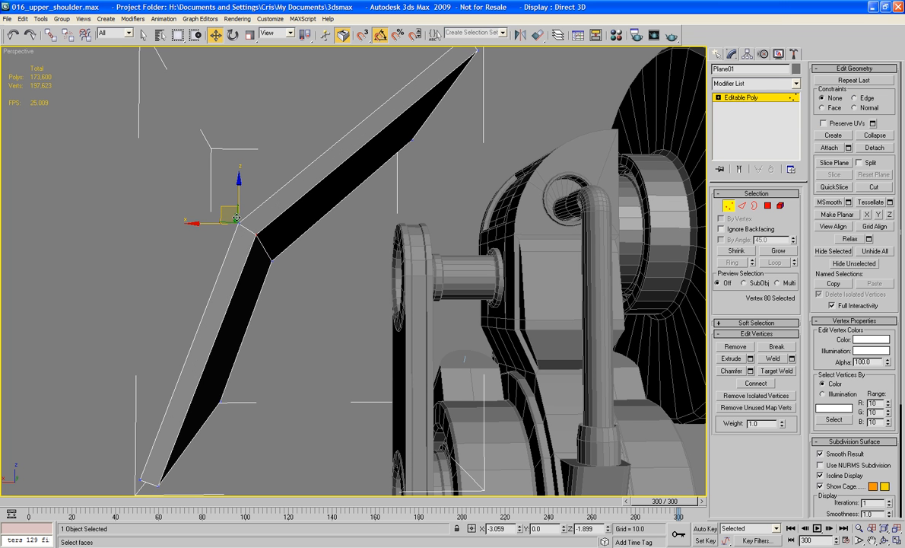
Select the inner bend vertex at the panel's end nearer the hand and move it along Y to about -18.8
alt+middle_drag(236, 218, 93, 293)
click(106, 293)
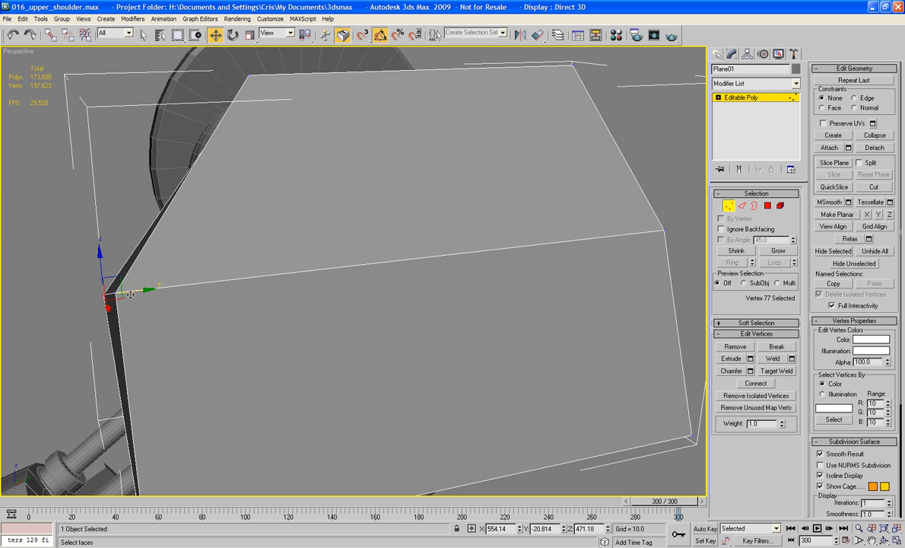
drag(134, 291, 144, 300)
alt+middle_drag(82, 263, 168, 203)
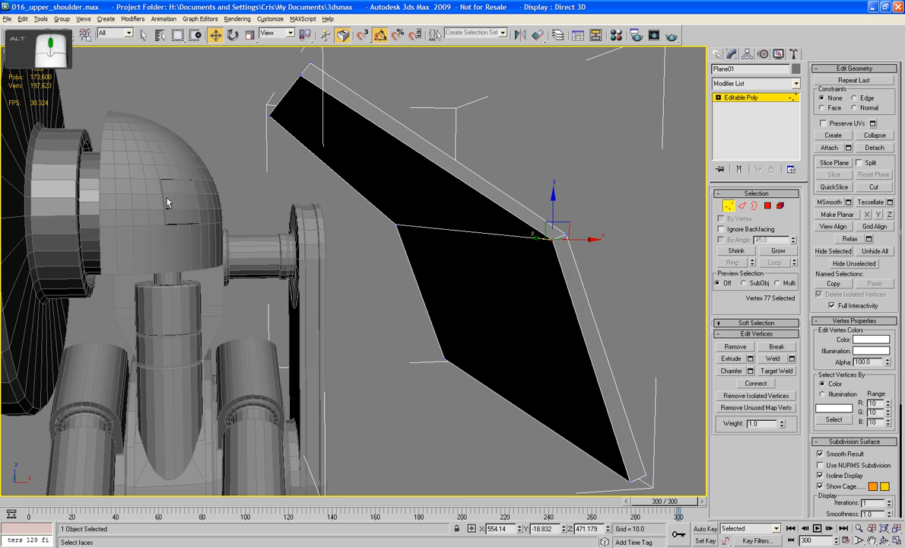
In the Front view, align the inner bend vertex nearer the hand with its counterpart, at about X 553.6, Z 470.2
alt+middle_drag(431, 152, 390, 139)
key(f)
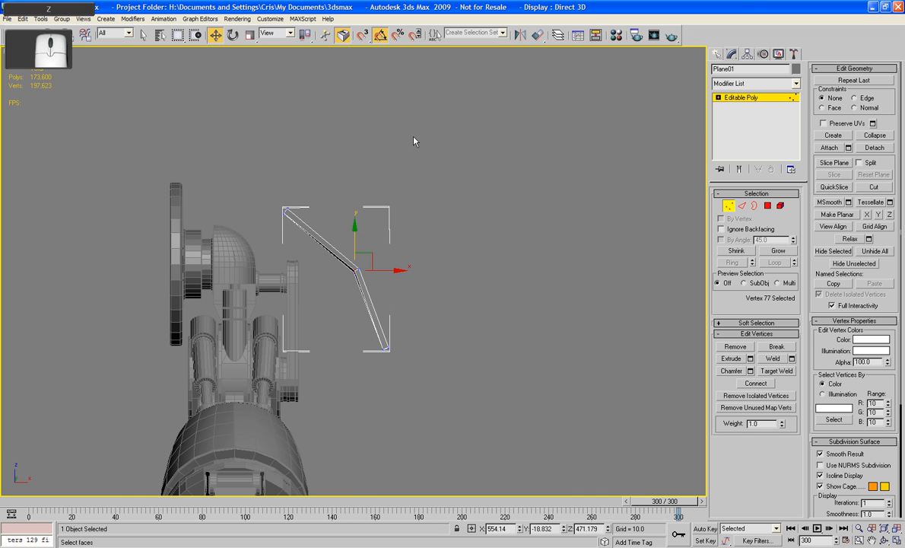
scroll(415, 139, up, 3)
scroll(414, 142, up, 2)
middle_drag(414, 142, 397, 214)
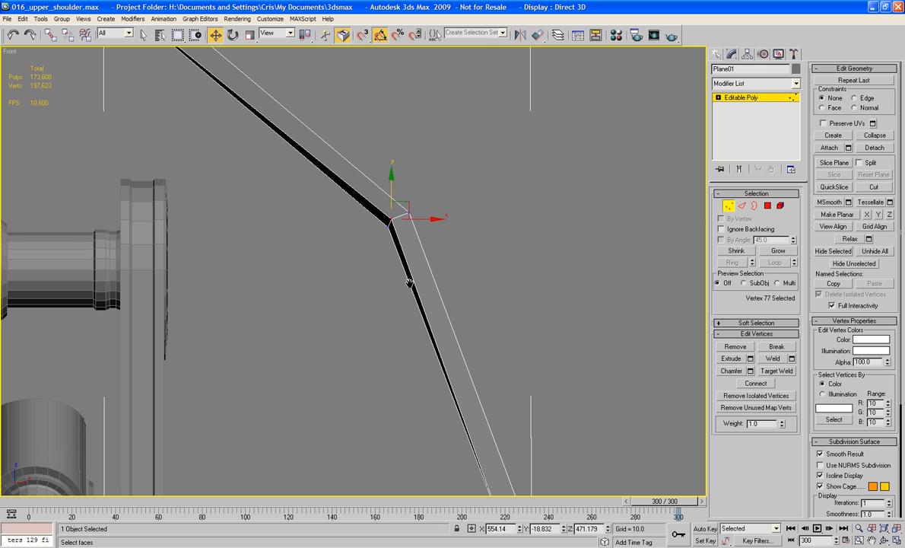
drag(403, 209, 404, 207)
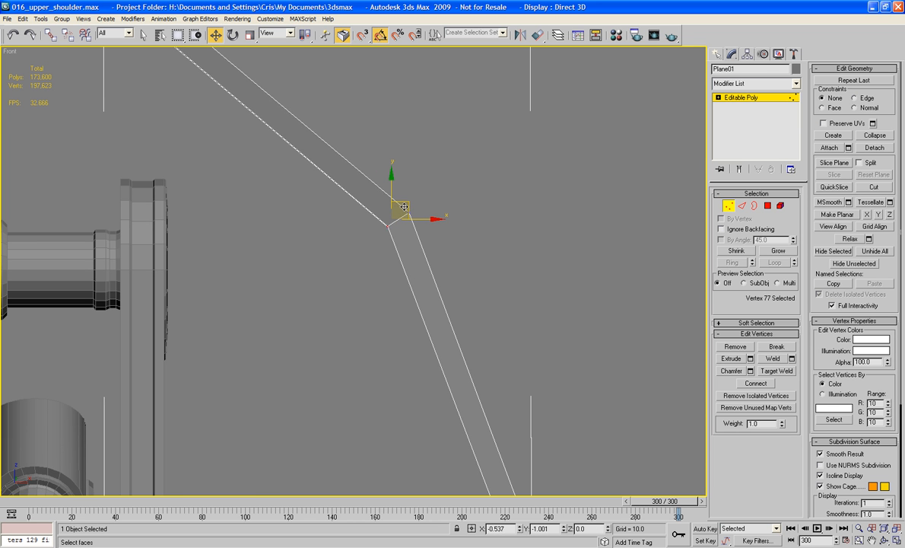
Select the two inner vertices at the panel's upper end and move them to about X 512.3, Z 501.9 to thicken it
scroll(342, 172, down, 3)
middle_drag(342, 172, 372, 197)
scroll(299, 176, up, 3)
scroll(306, 204, up, 2)
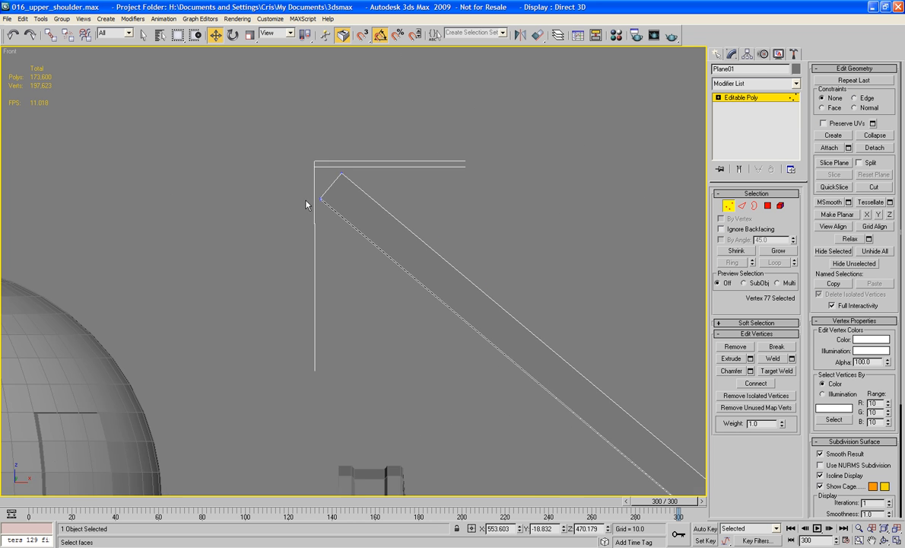
drag(346, 213, 325, 201)
Select both inner vertices at the panel's bend and move them to about X 551.9, Z 467.8
middle_drag(498, 305, 335, 182)
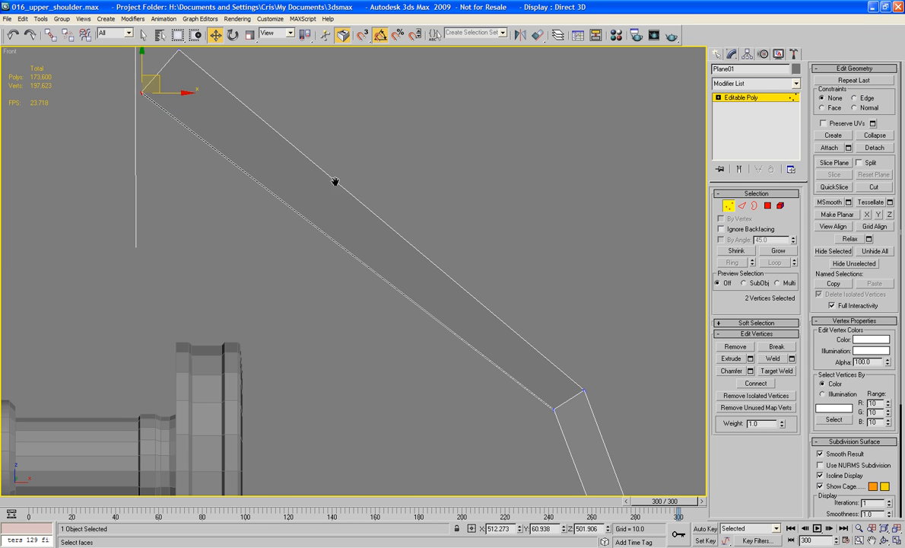
middle_drag(475, 395, 413, 343)
drag(455, 322, 493, 365)
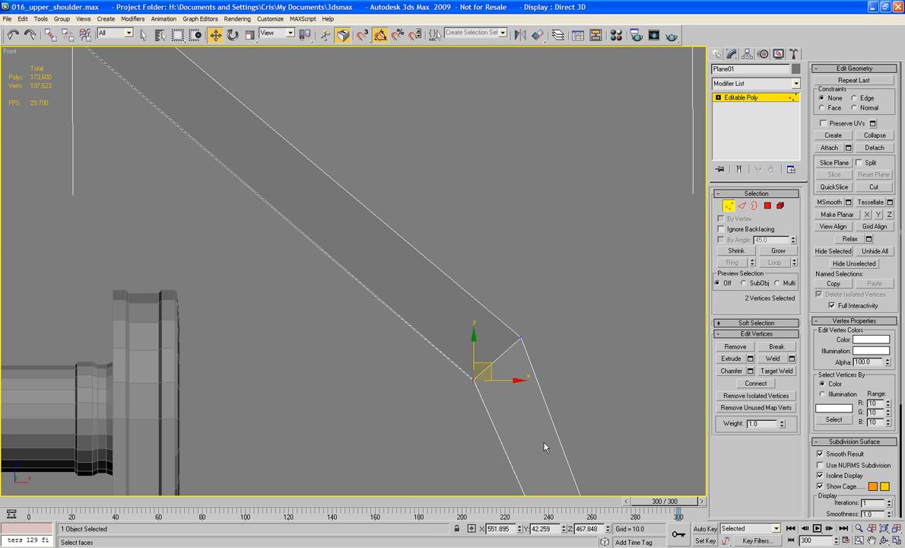
Select the two inner vertices at the panel's lower end and move them to about X 568.1, Z 426.0
middle_drag(547, 447, 525, 307)
scroll(532, 342, down, 3)
middle_drag(538, 378, 522, 354)
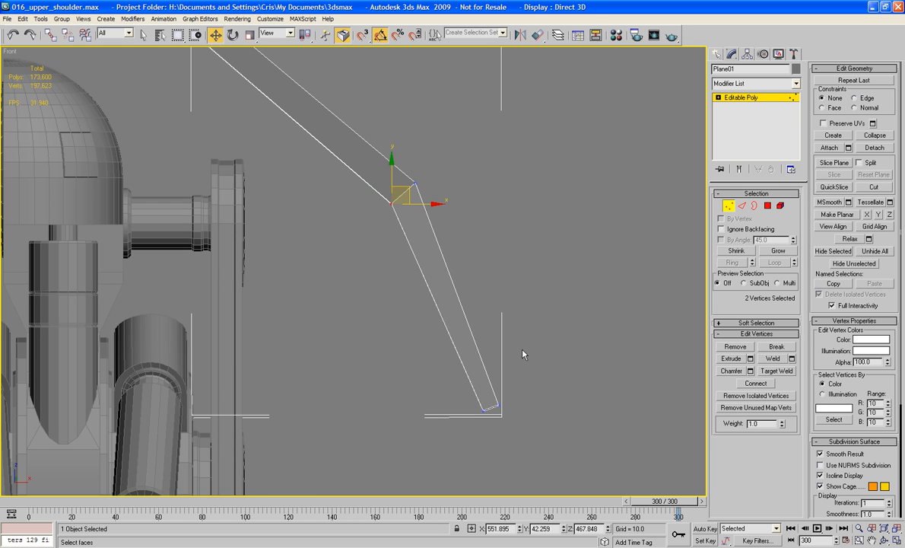
drag(490, 422, 493, 406)
scroll(352, 275, down, 2)
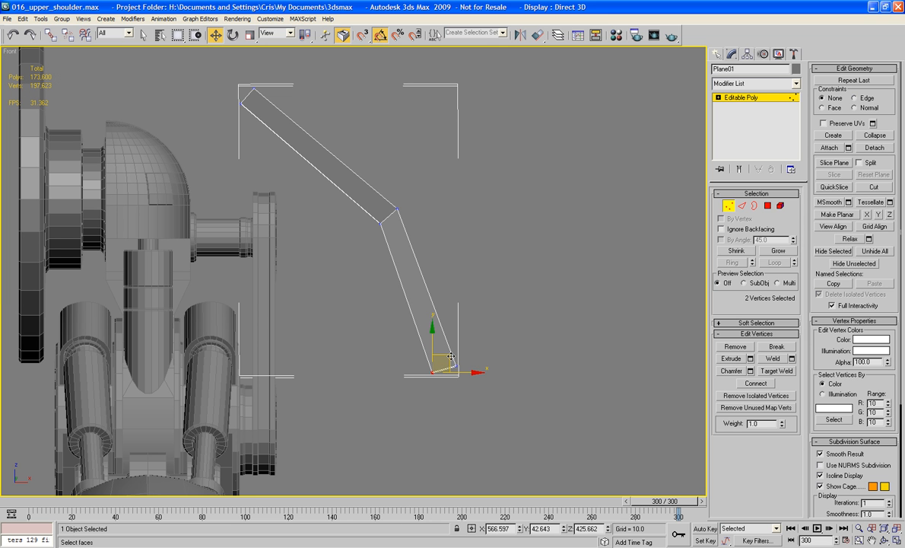
drag(451, 357, 457, 356)
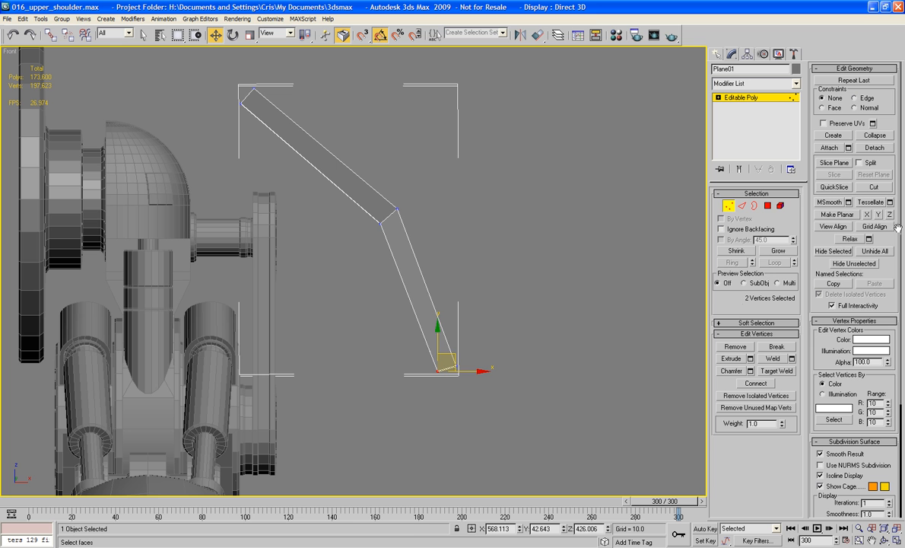
Try to unhide the rest of the shell at vertex level, and undo the attempt
click(850, 264)
click(875, 252)
click(727, 206)
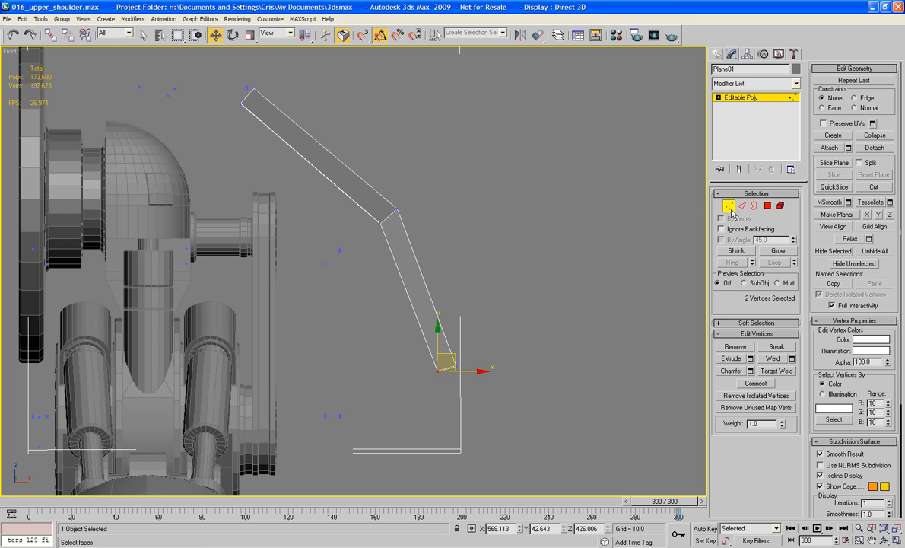
scroll(555, 166, down, 5)
middle_drag(557, 182, 560, 218)
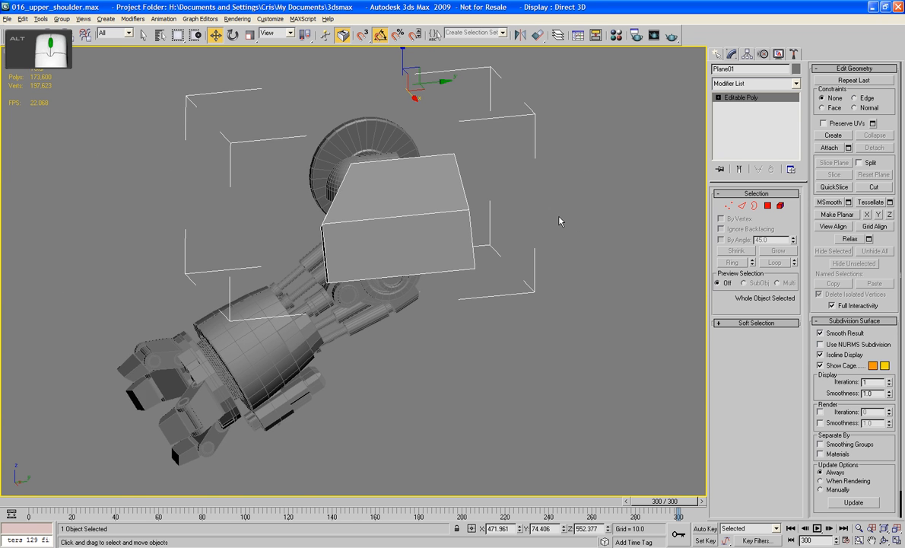
key(ctrl+z)
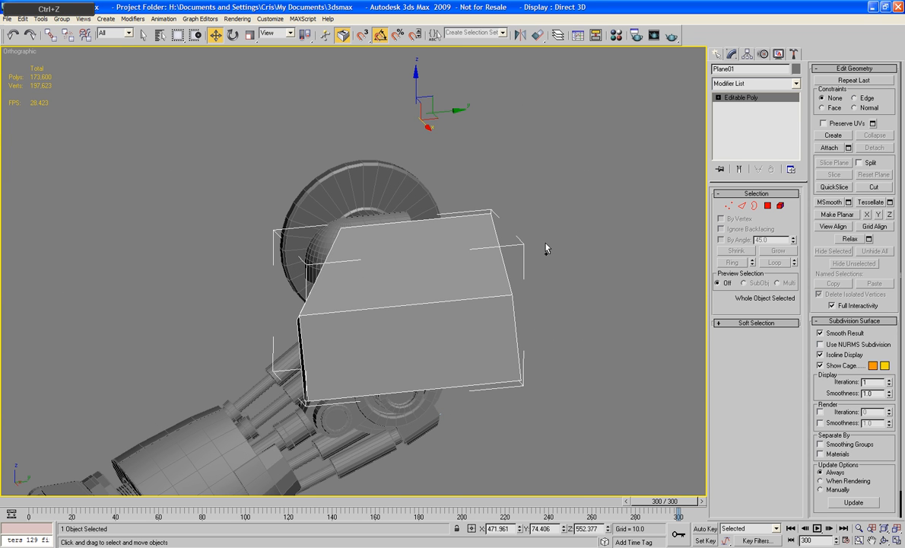
Unhide all of the shell's polygons at polygon level and exit sub-object editing
alt+middle_drag(545, 243, 361, 243)
key(4)
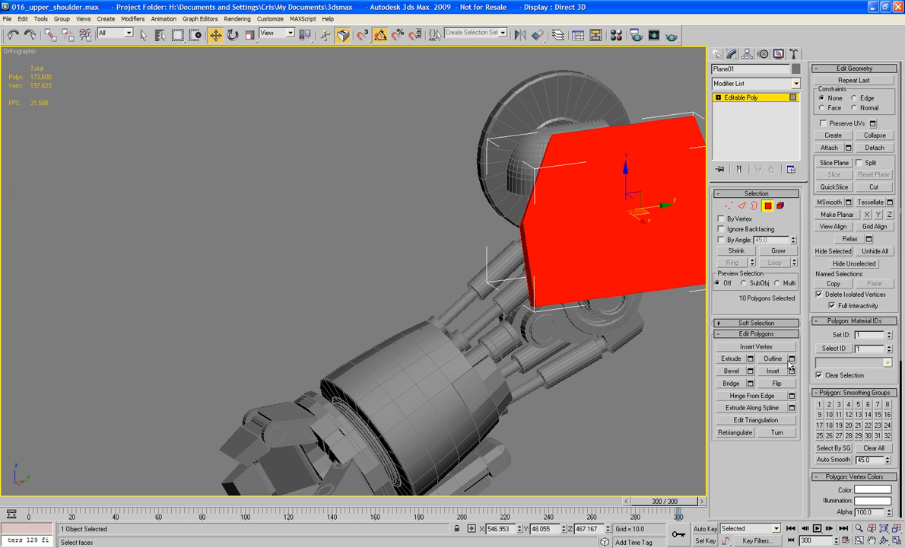
click(867, 255)
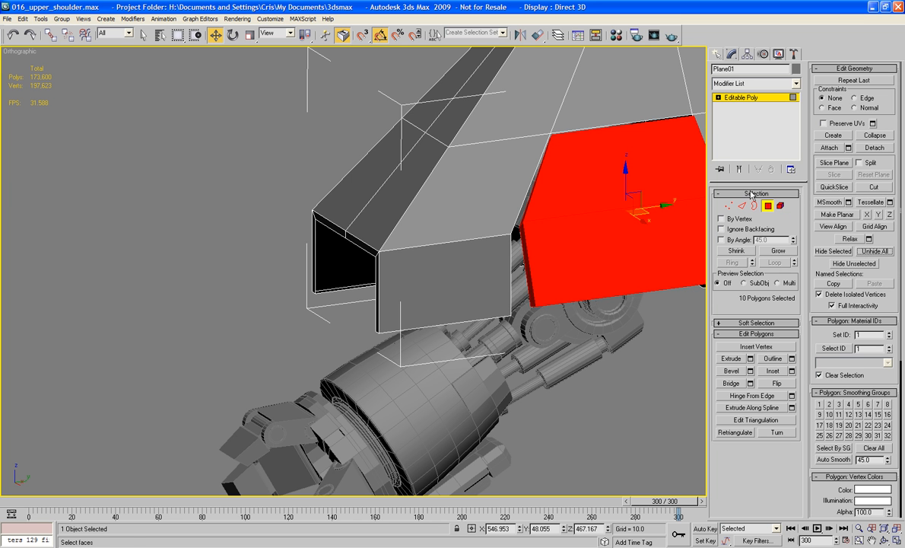
click(769, 206)
scroll(447, 211, down, 5)
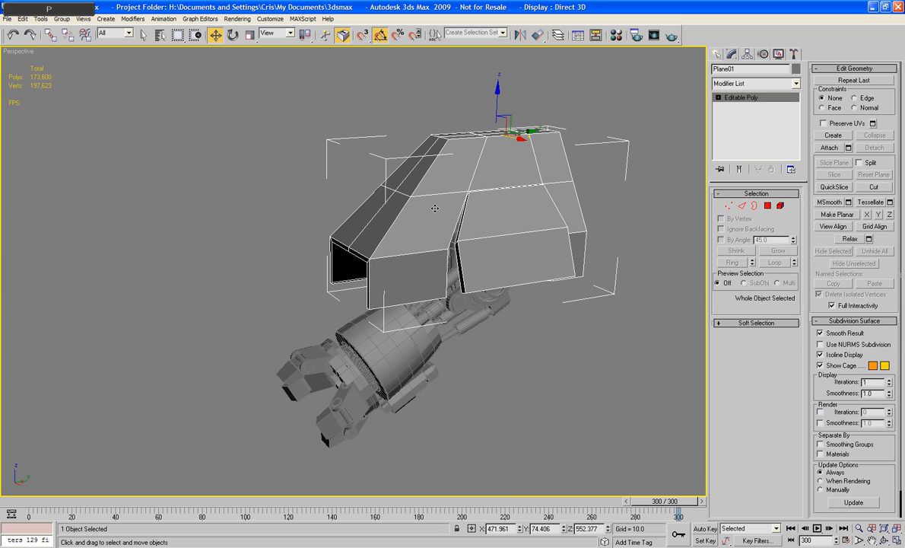
Select the tilted side panel as an element and detach it from the shell as a separate object named PF_Shoulder_Flap
key(z)
alt+middle_drag(171, 222, 253, 242)
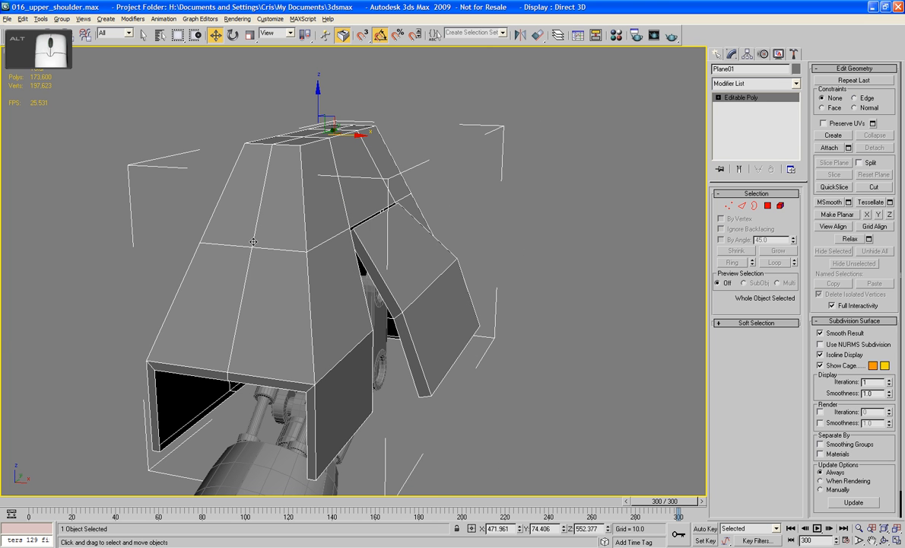
click(780, 206)
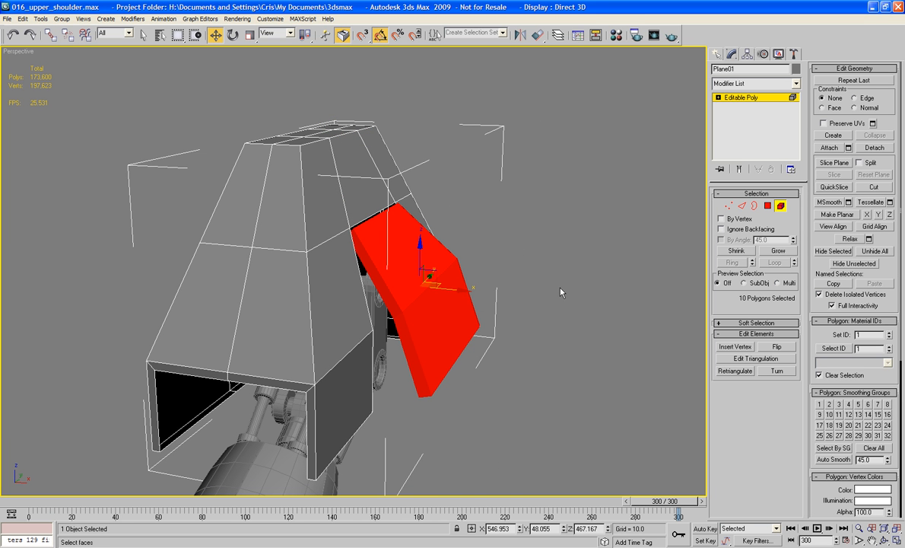
click(874, 148)
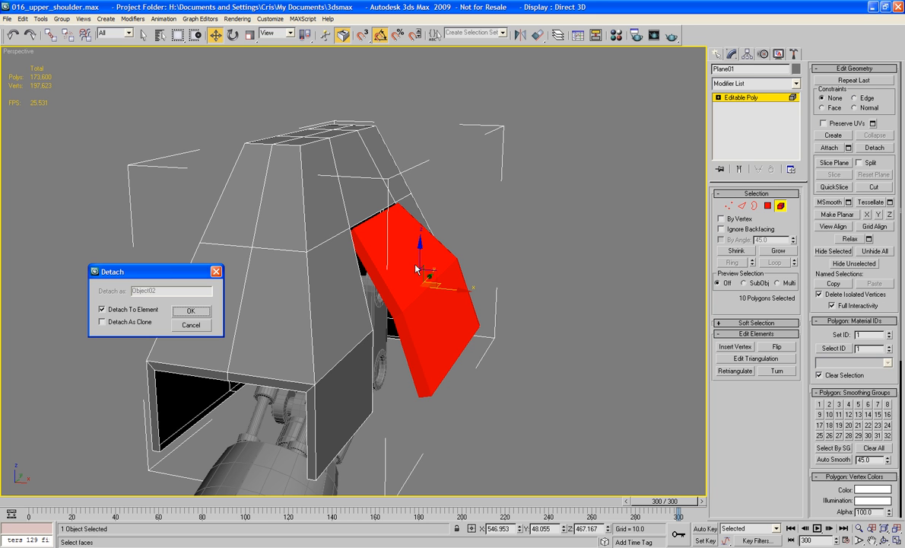
click(119, 310)
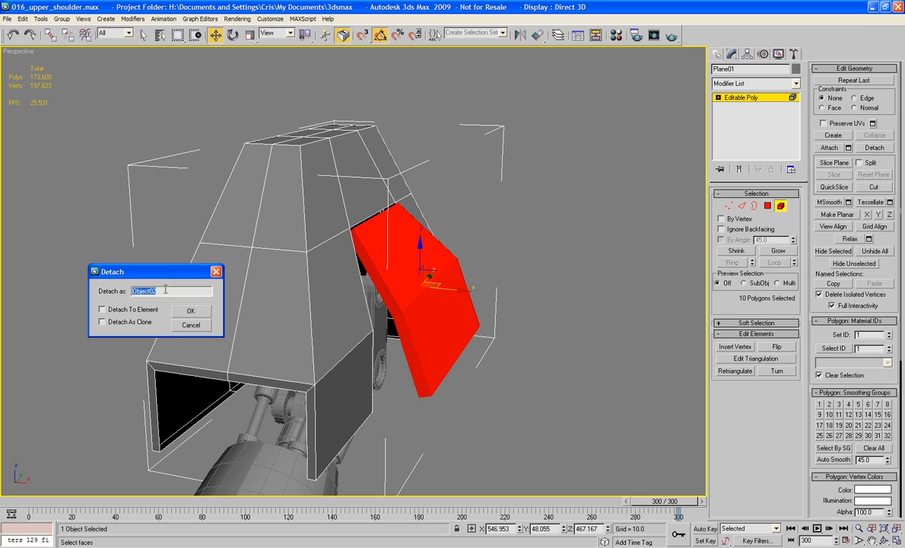
text(PF_Shoulder_Flap)
click(191, 311)
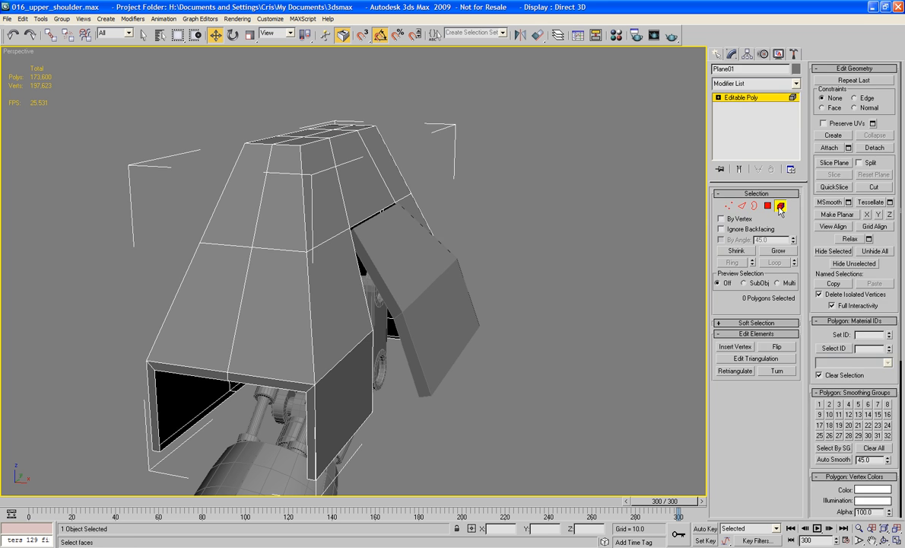
Exit element editing on the shell, select the detached PF_Shoulder_Flap object and hide it
click(549, 256)
click(390, 276)
right_click(389, 277)
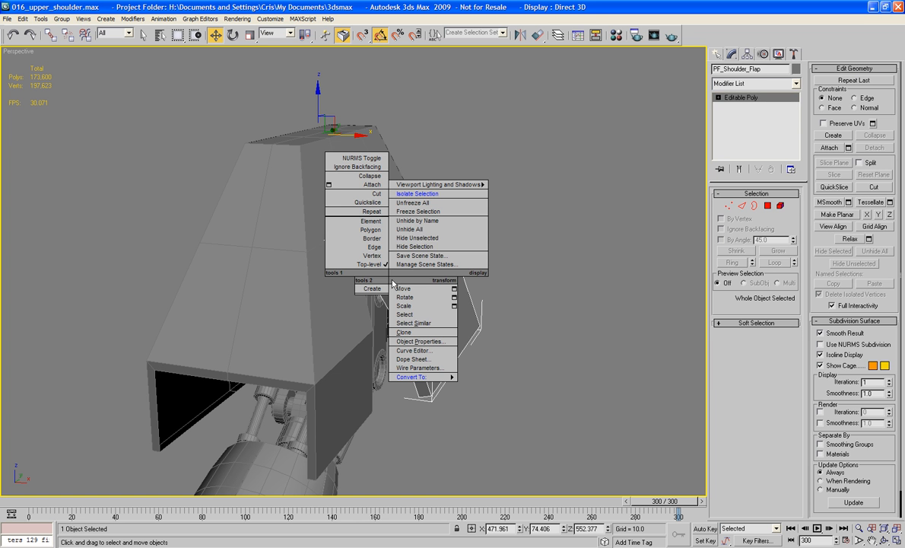
click(409, 246)
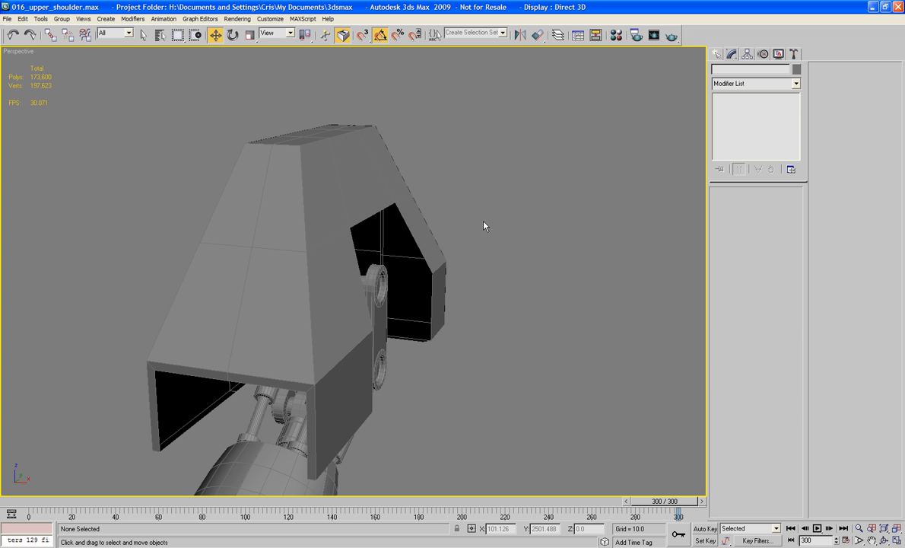
alt+middle_drag(484, 225, 295, 238)
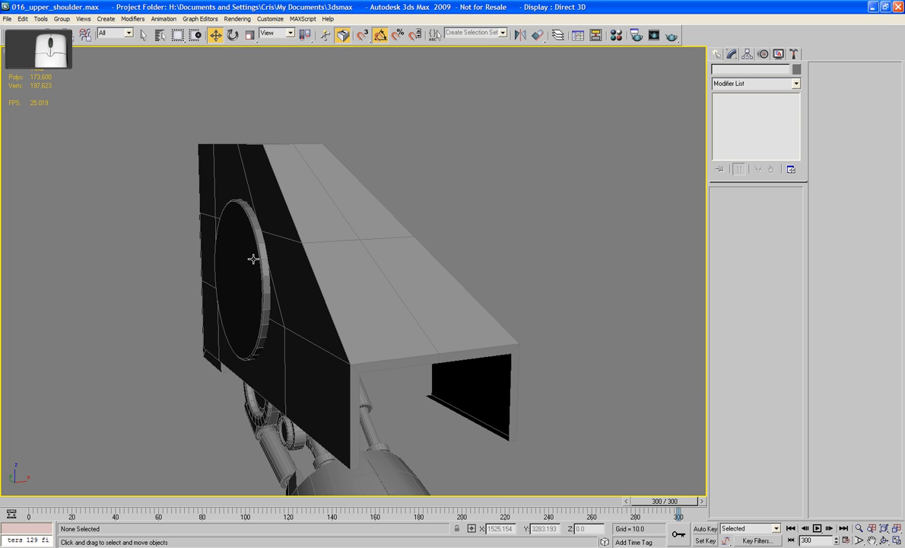
Unhide the Upper_Torso layer and select the connector between the upper chassis and the power fist arm
click(558, 36)
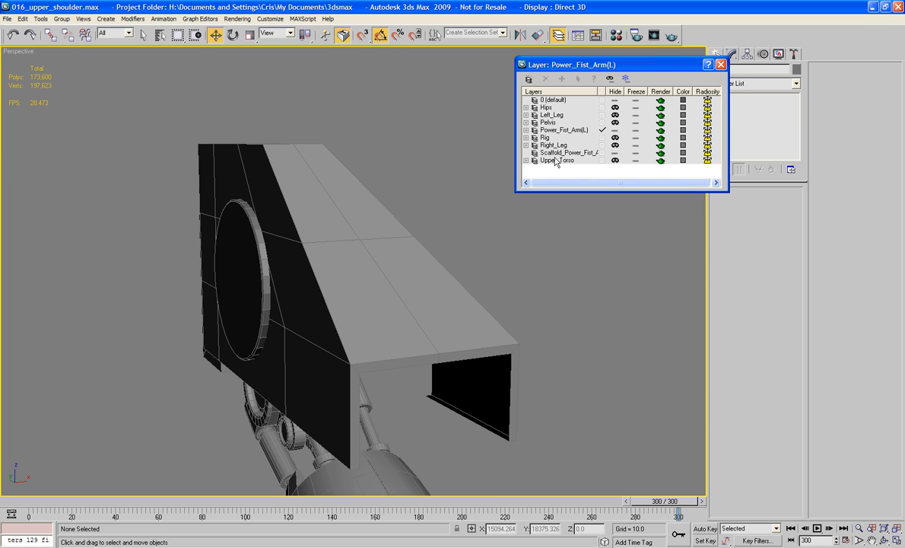
click(615, 160)
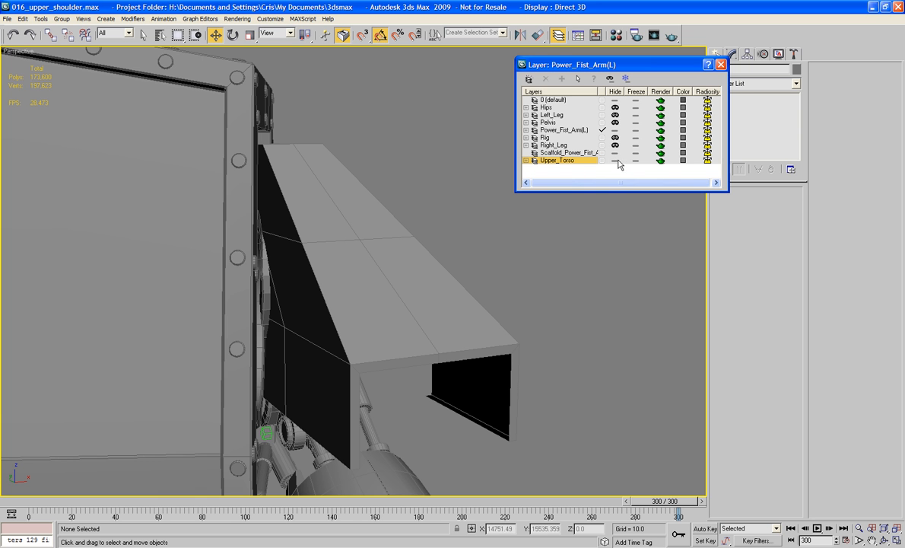
click(721, 65)
alt+middle_drag(597, 86, 451, 325)
scroll(537, 105, down, 3)
click(458, 275)
Examine the chassis-to-arm connector and surrounding torso in a top wireframe view, and undo back past its selection
key(t)
scroll(452, 325, up, 5)
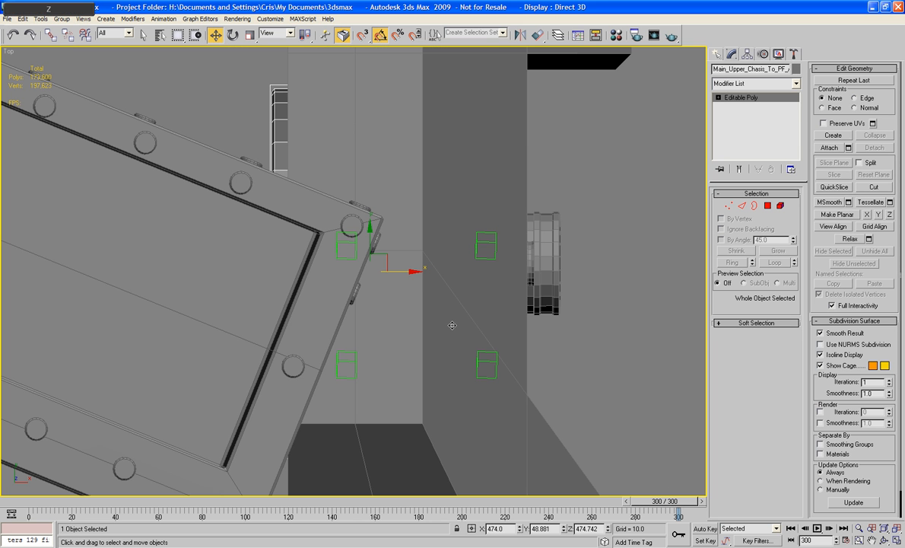
key(F3)
scroll(450, 244, down, 2)
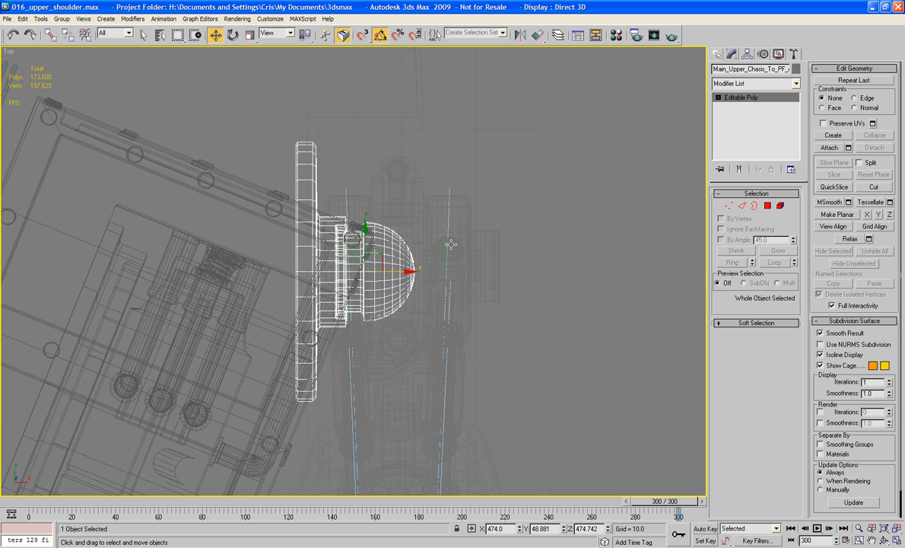
middle_drag(451, 243, 483, 192)
scroll(480, 190, down, 3)
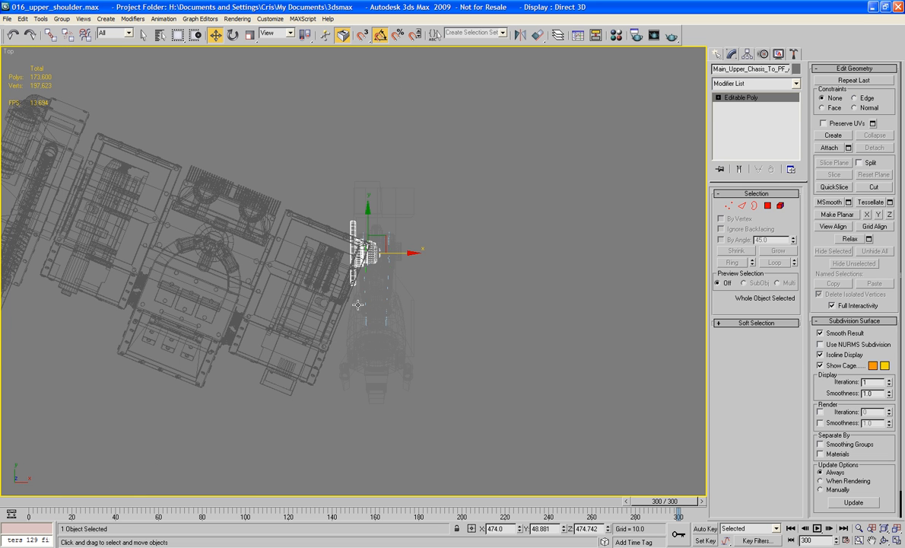
middle_drag(358, 304, 449, 293)
key(ctrl+z)
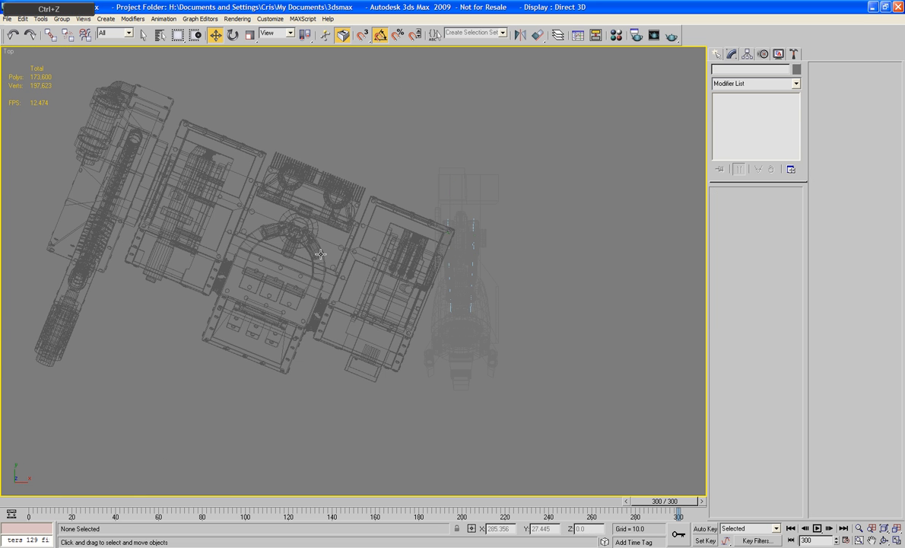
Unhide the Upper_Torso layer and select the torso assembly in the top view
click(558, 35)
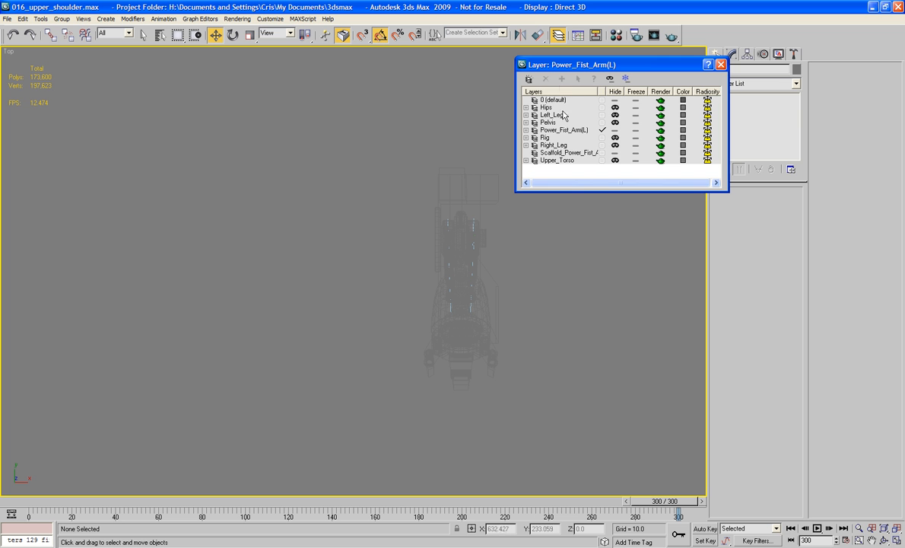
click(615, 161)
drag(85, 81, 306, 257)
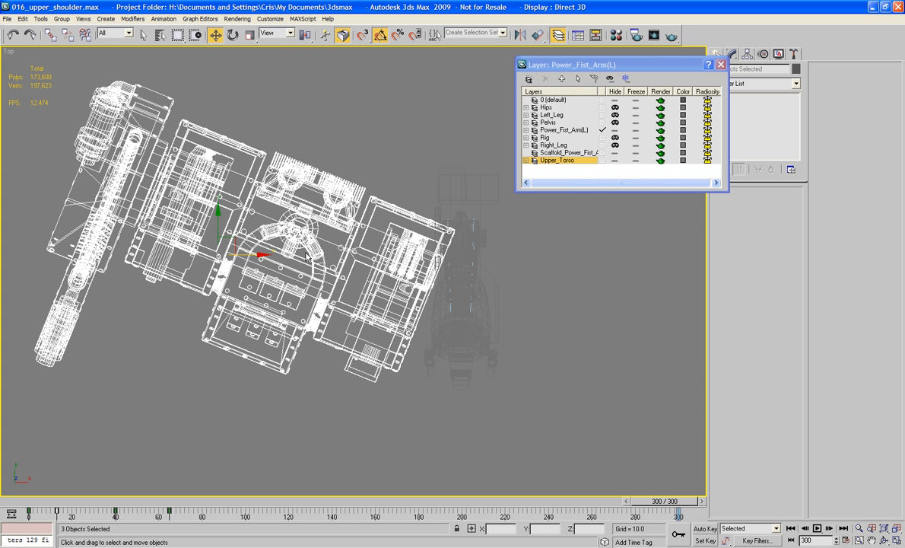
Rotate the torso assembly 22.66 degrees about Z without angle snapping, then fine-tune it by -0.51 degrees to square it with the arm
key(e)
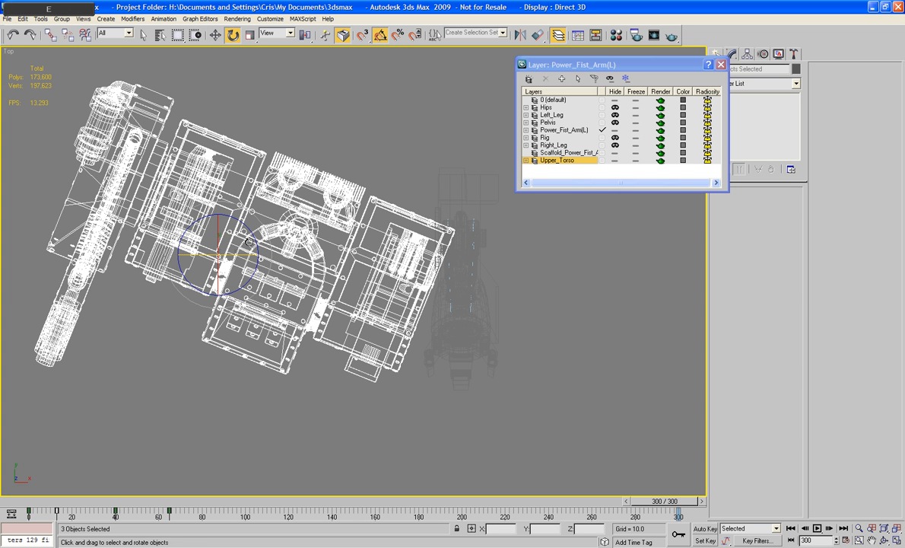
drag(248, 238, 259, 193)
key(ctrl+z)
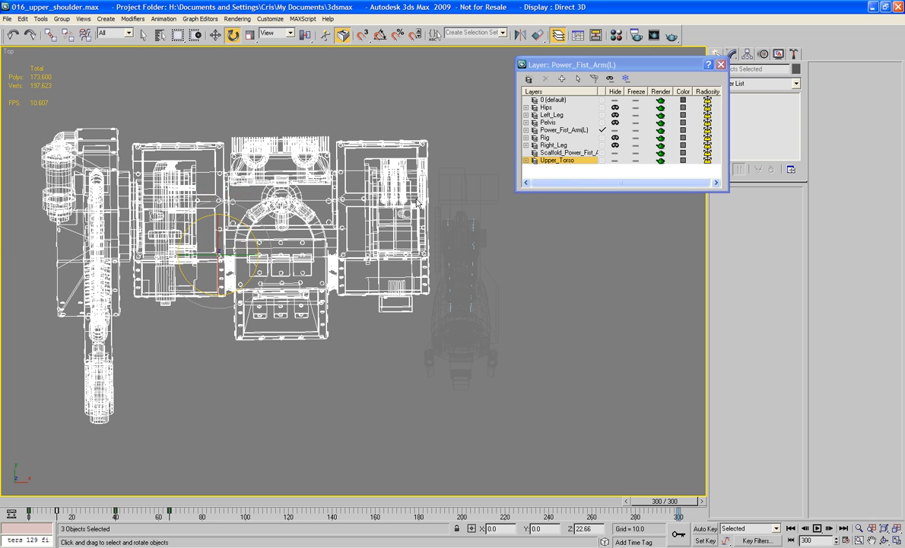
middle_drag(414, 215, 512, 202)
scroll(312, 217, up, 4)
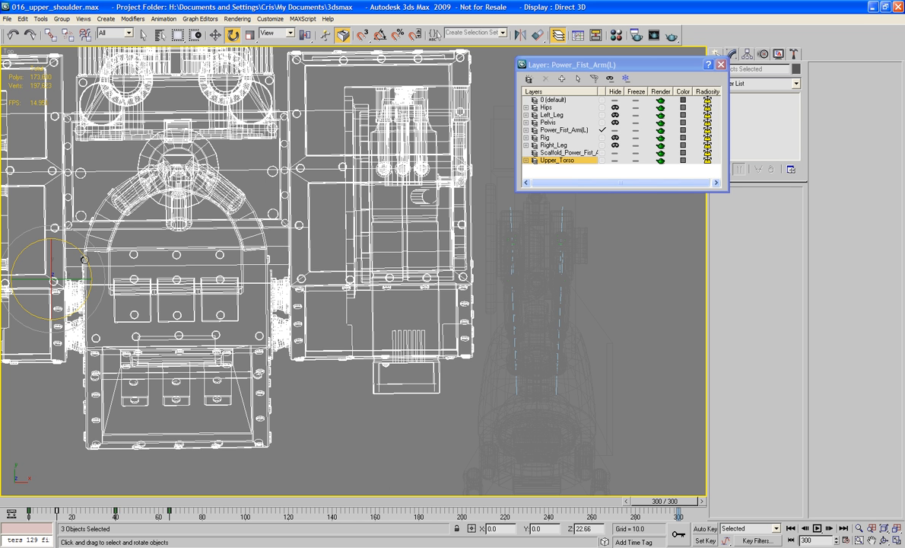
drag(84, 260, 253, 261)
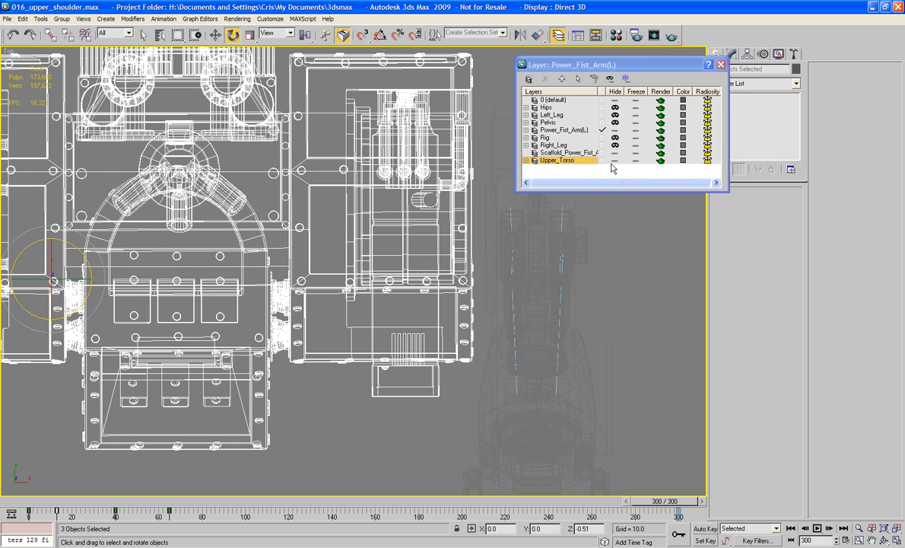
click(558, 35)
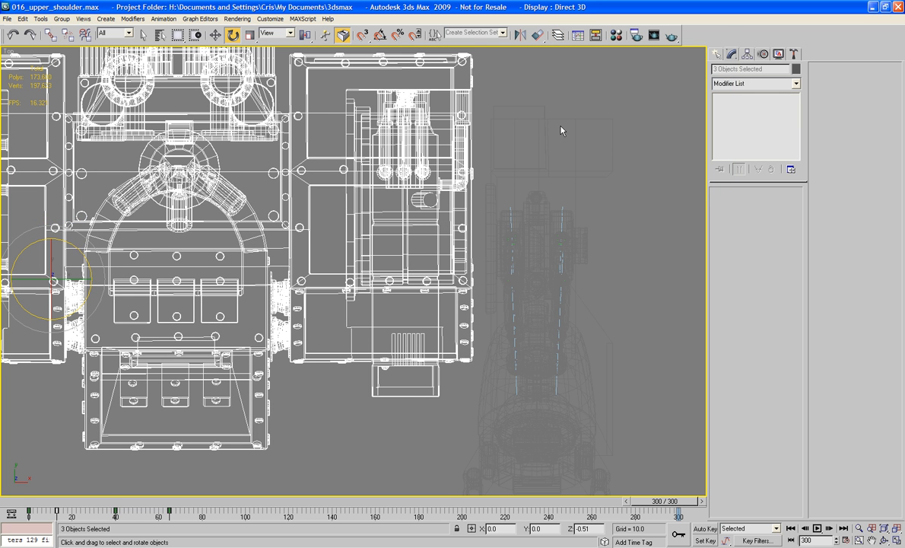
Examine how the straightened torso fits against the shoulder shell and arm in a shaded perspective view
key(p)
key(z)
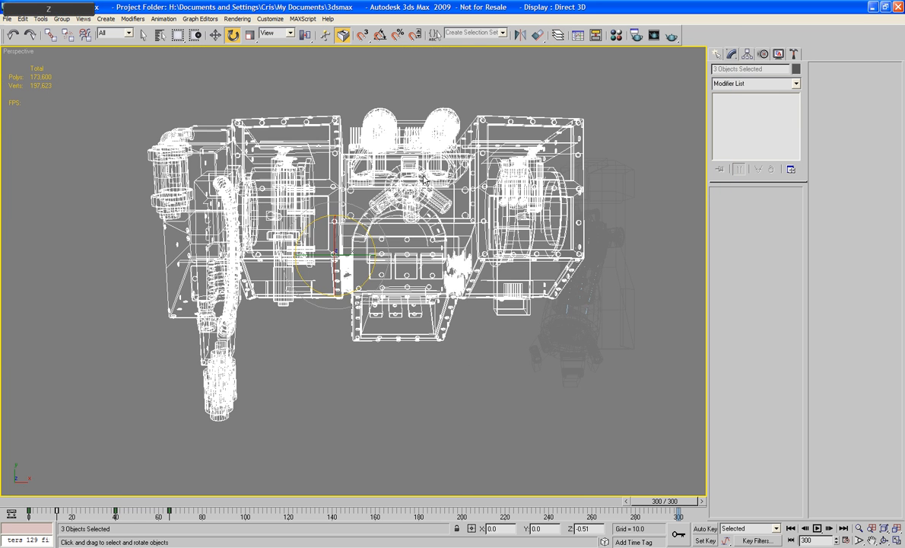
key(F3)
mouse_move(351, 220)
alt+middle_down()
mouse_move(343, 244)
mouse_move(456, 251)
alt+middle_up()
click(652, 277)
alt+middle_drag(653, 279, 370, 244)
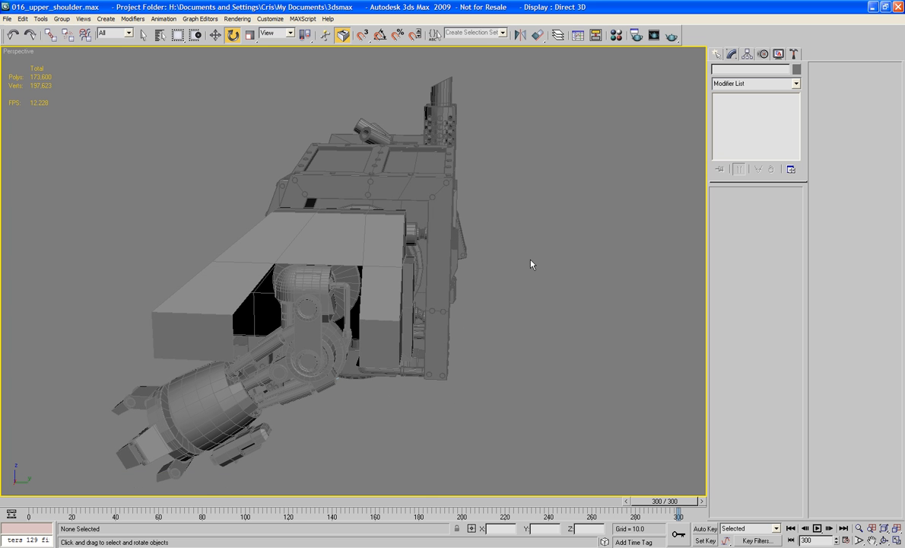
click(387, 280)
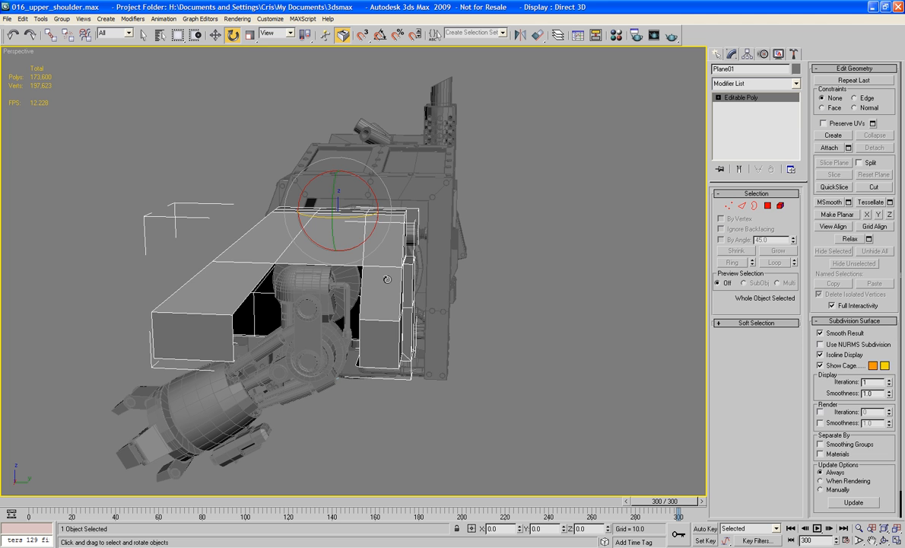
alt+middle_drag(387, 279, 304, 274)
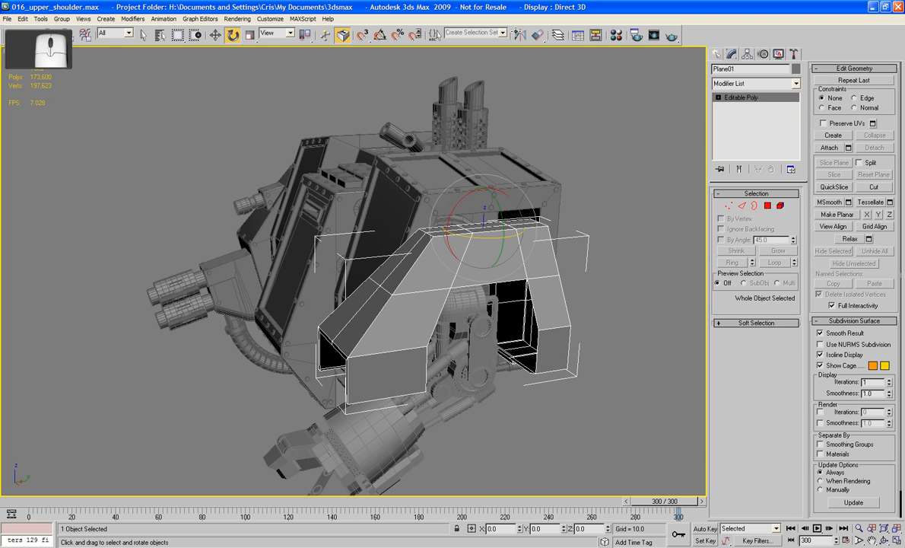
middle_drag(591, 72, 584, 34)
Unhide the Hips layer and move the cabin about -39.3 units along Y to bring it over the hip joint
click(558, 36)
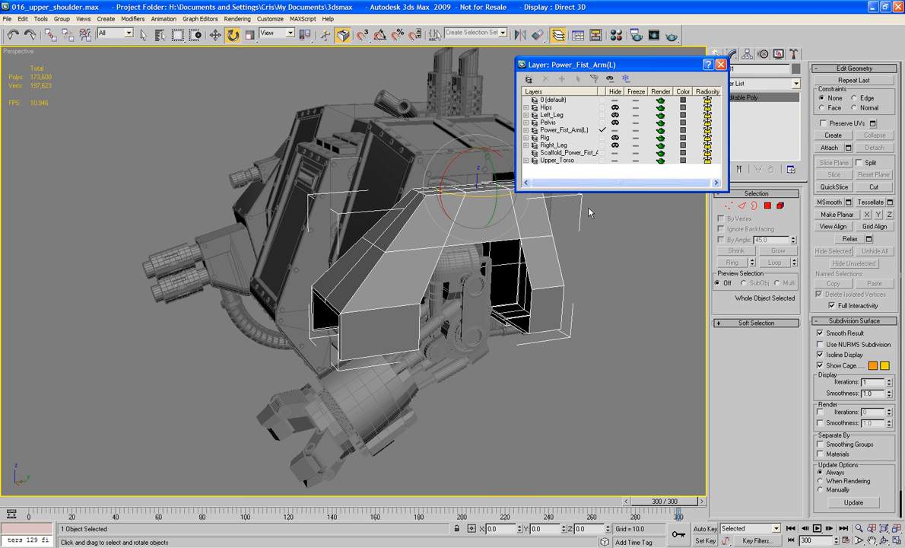
click(615, 108)
alt+middle_drag(566, 250, 416, 263)
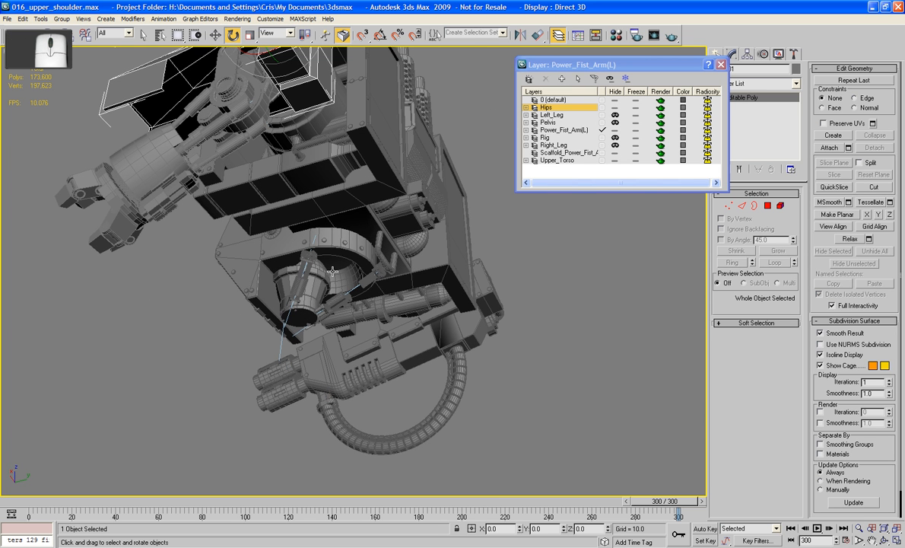
key(ctrl+s)
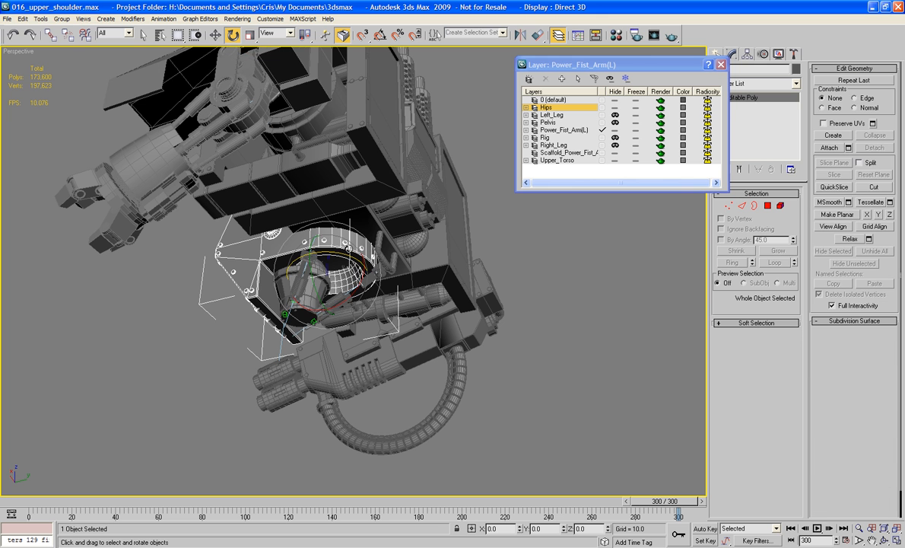
key(w)
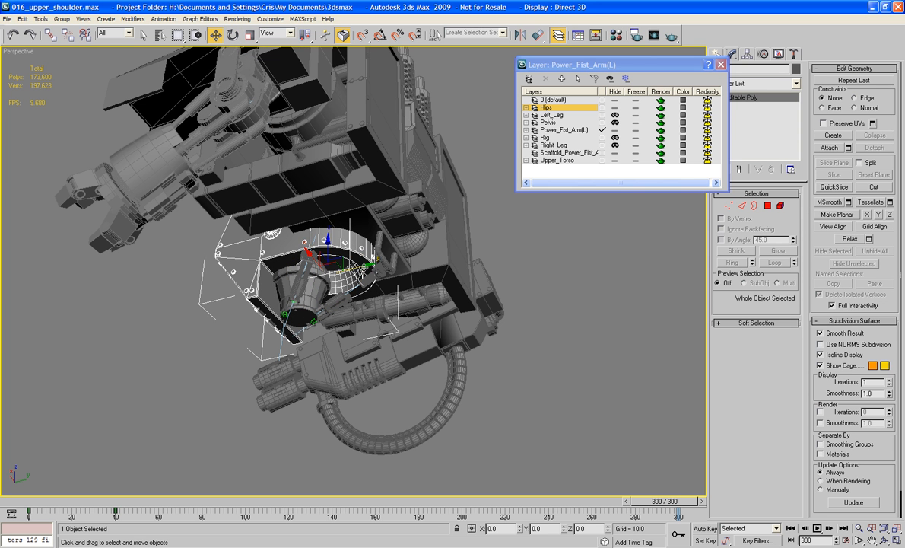
drag(356, 260, 338, 256)
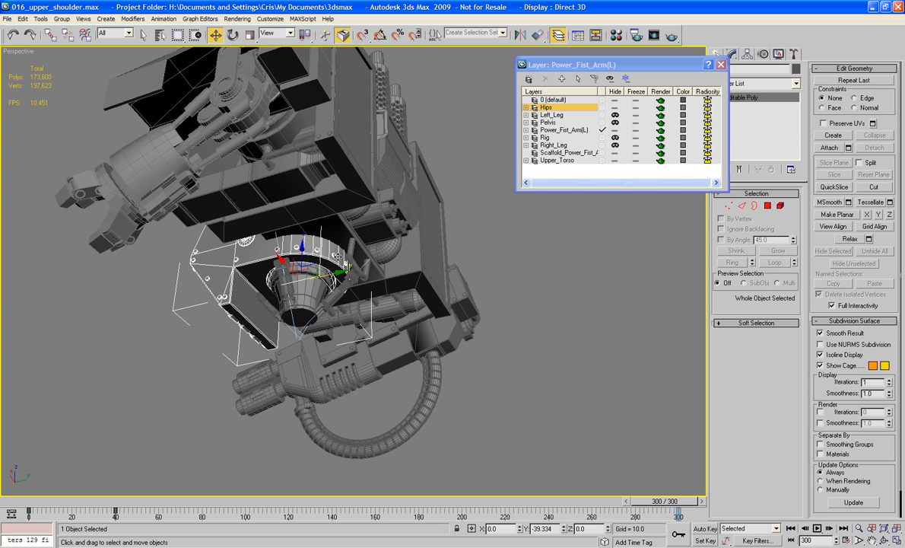
Unhide the Pelvis layer and set the cabin above it at about X 225.8, Y -0.3
alt+middle_drag(339, 256, 393, 238)
scroll(473, 302, down, 5)
scroll(337, 266, up, 5)
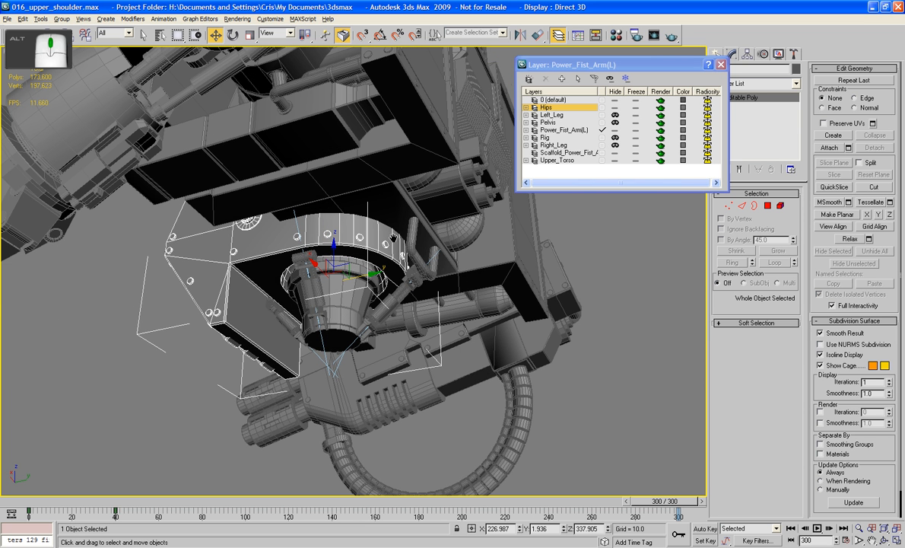
click(614, 123)
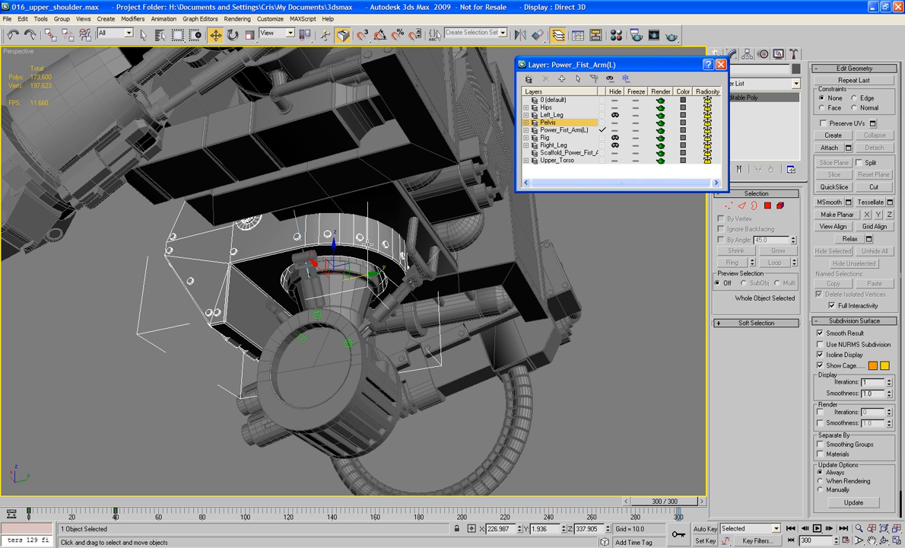
click(540, 242)
click(361, 207)
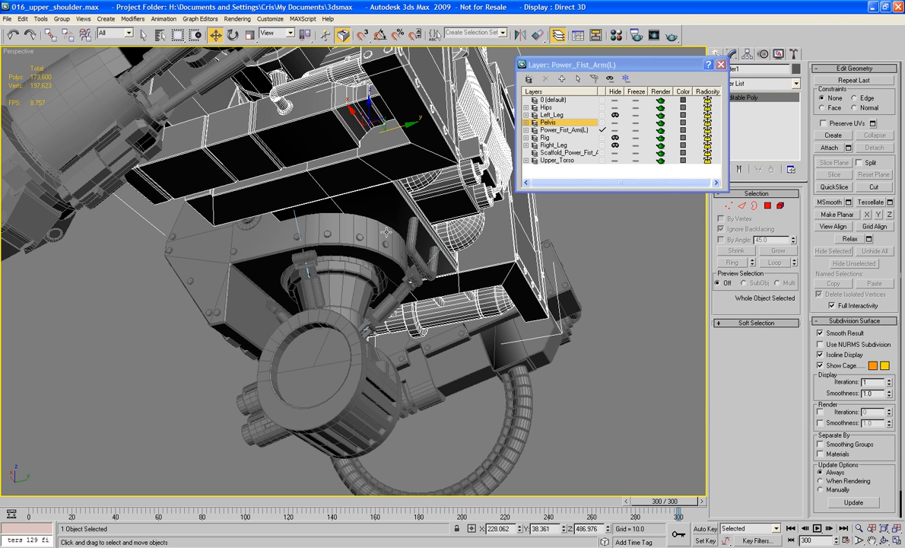
click(386, 233)
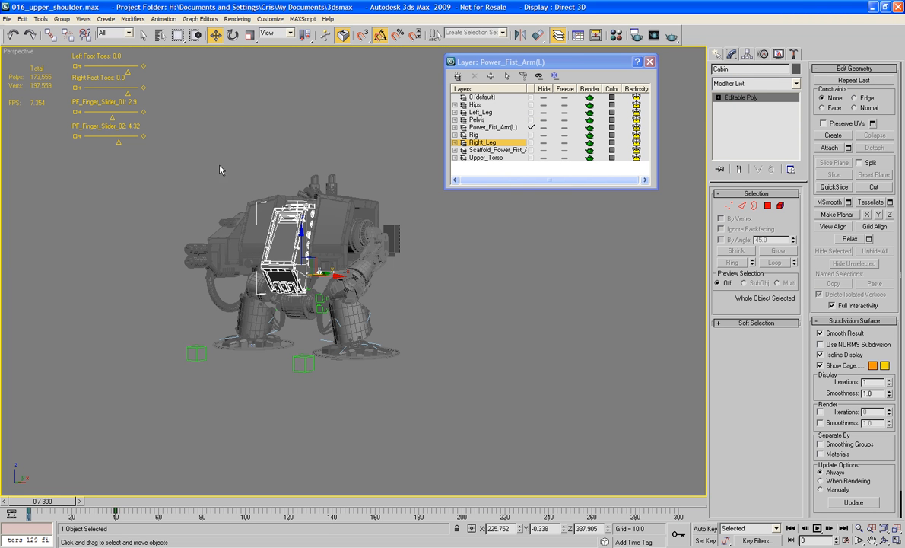
Merge the Plane01 shoulder shell from Shoulder1.max in the d2 project folder into the scene
click(649, 63)
click(9, 19)
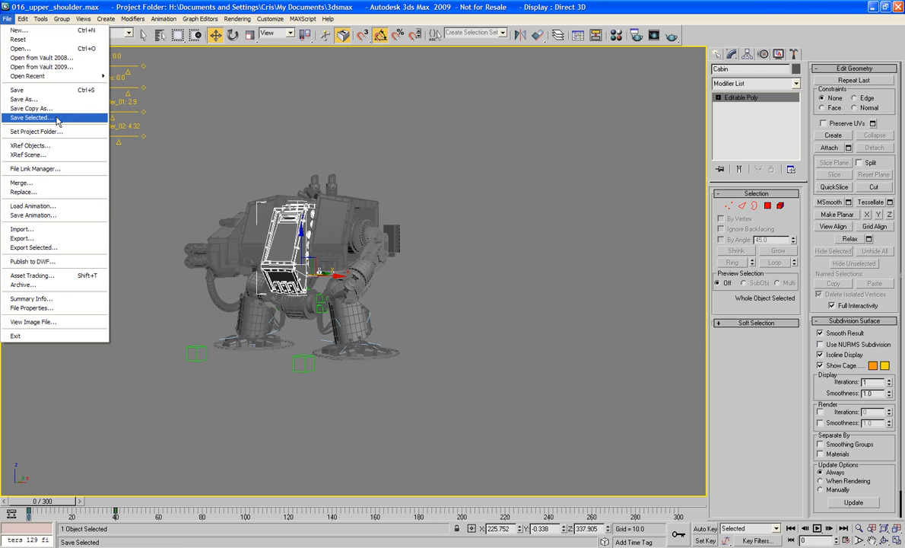
click(45, 184)
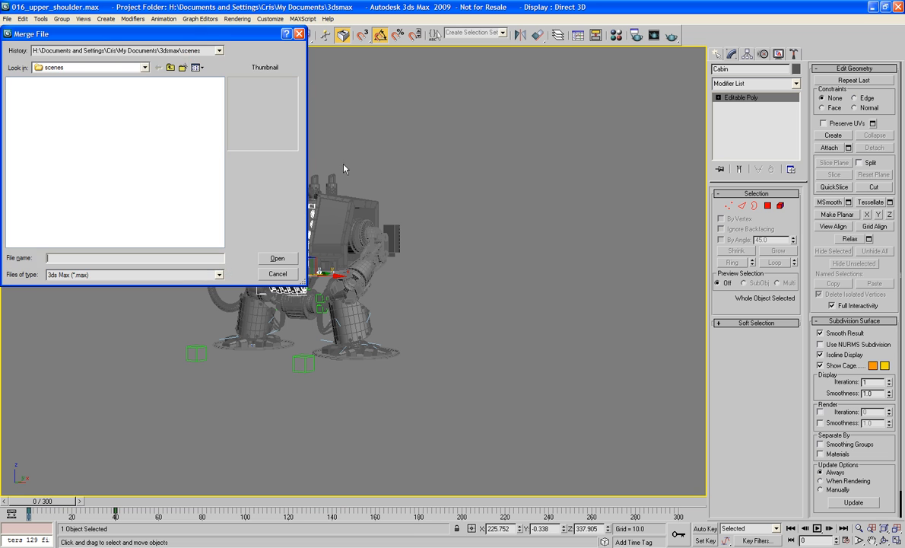
click(160, 51)
click(172, 67)
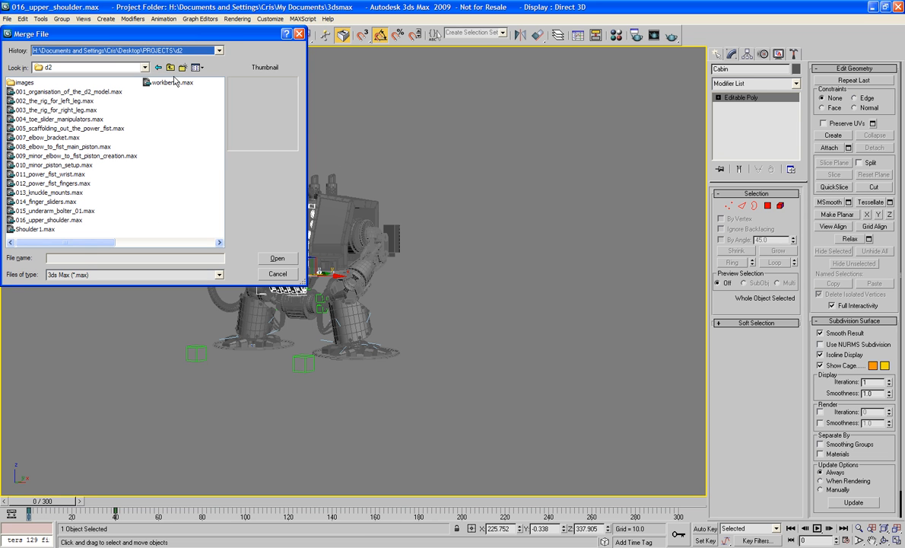
click(41, 229)
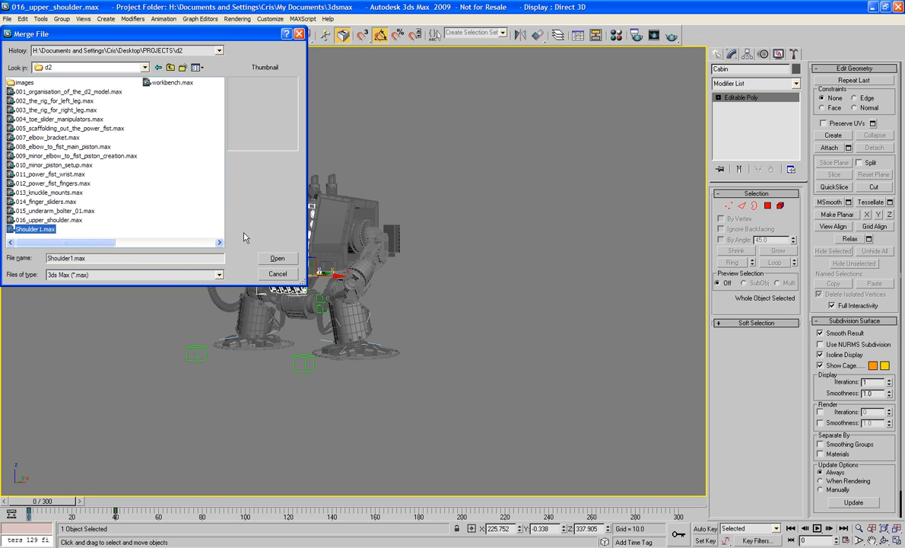
click(278, 261)
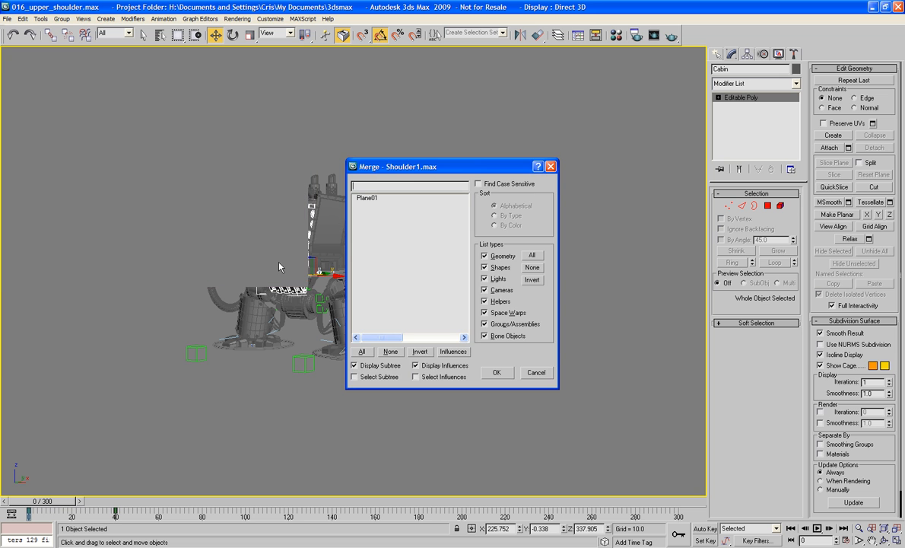
double_click(368, 198)
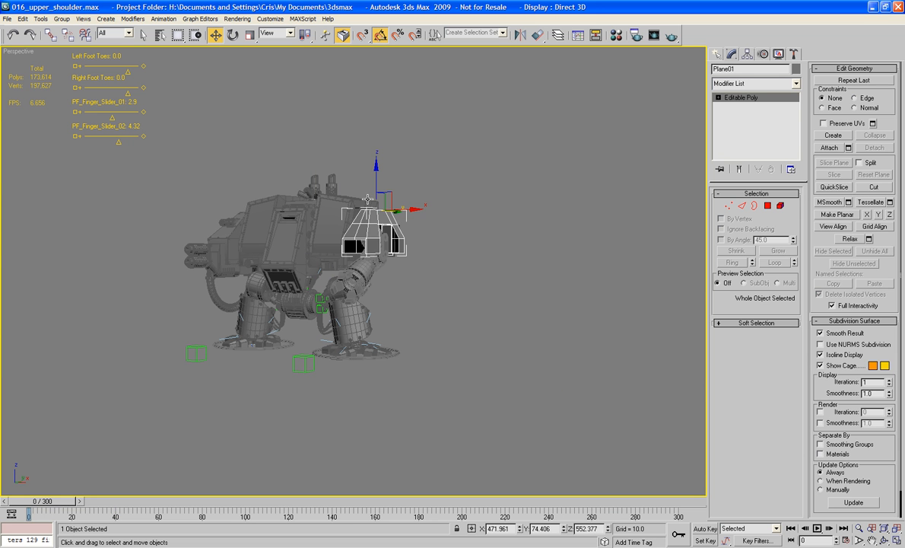
click(520, 166)
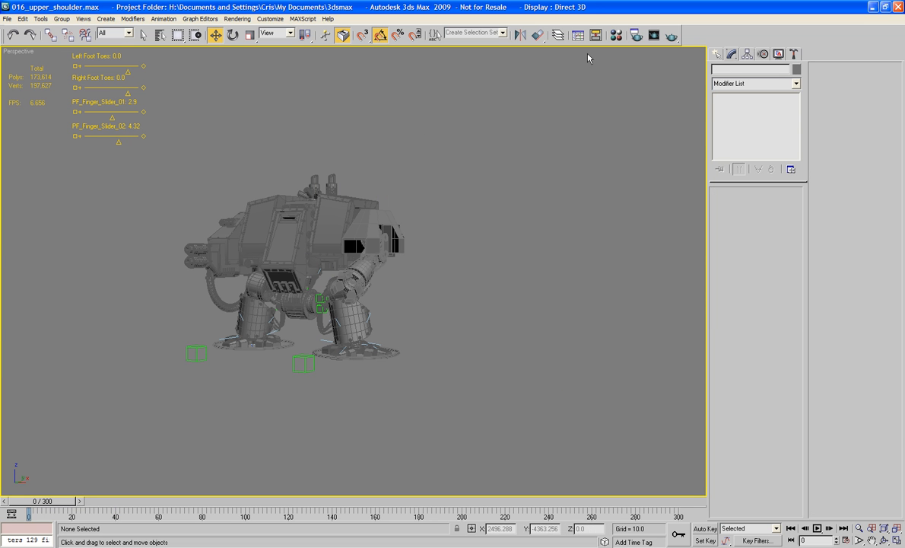
Hide the Hips, Left_Leg, Pelvis, Rig, Right_Leg and power fist scaffold layers, keeping Upper_Torso and Power_Fist_Arm(L) shown
click(557, 35)
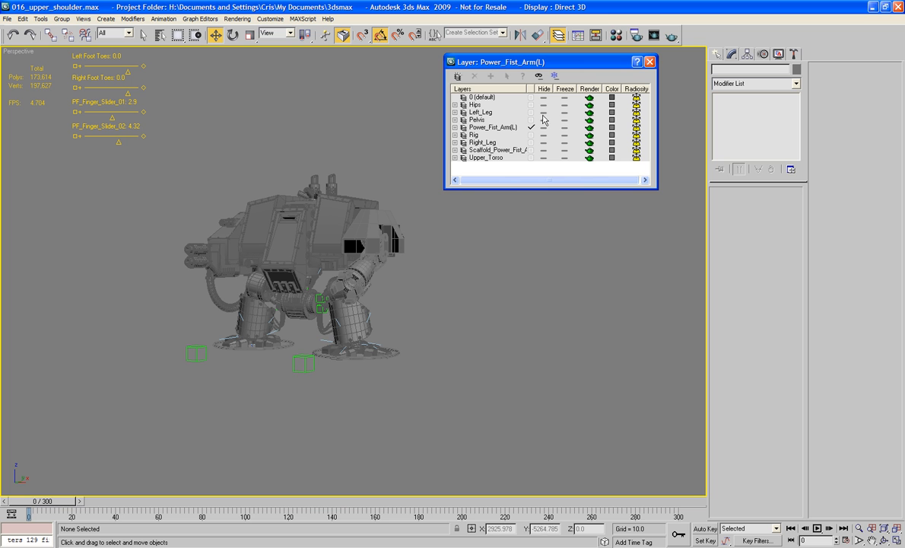
click(543, 104)
click(543, 112)
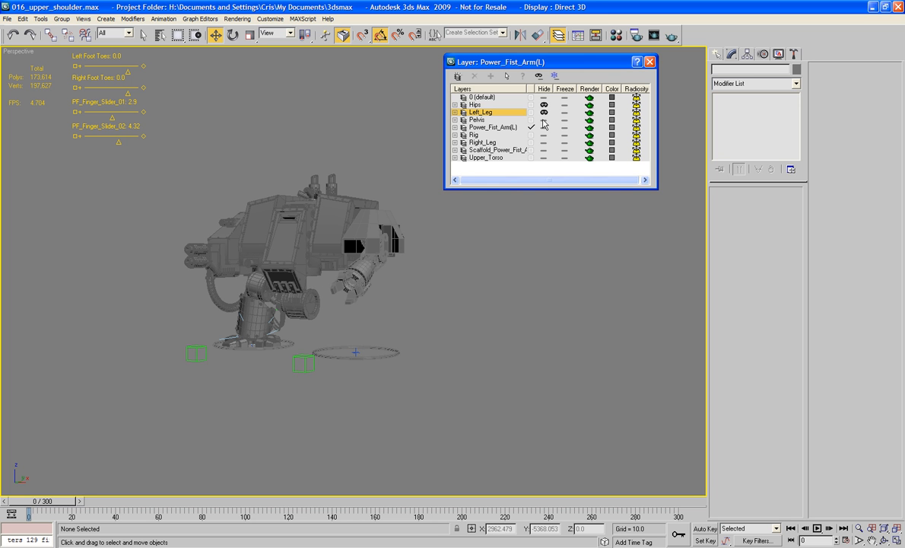
click(543, 119)
click(543, 135)
click(543, 142)
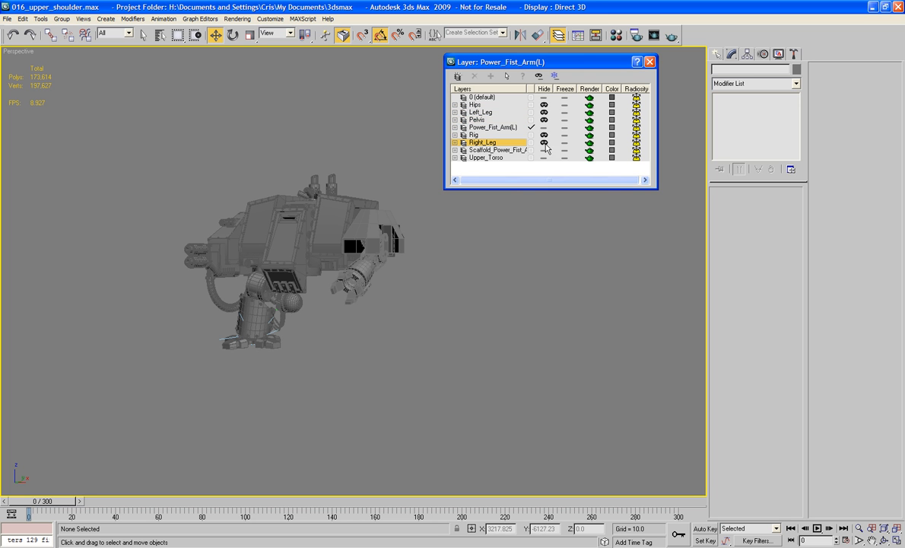
click(543, 150)
click(544, 157)
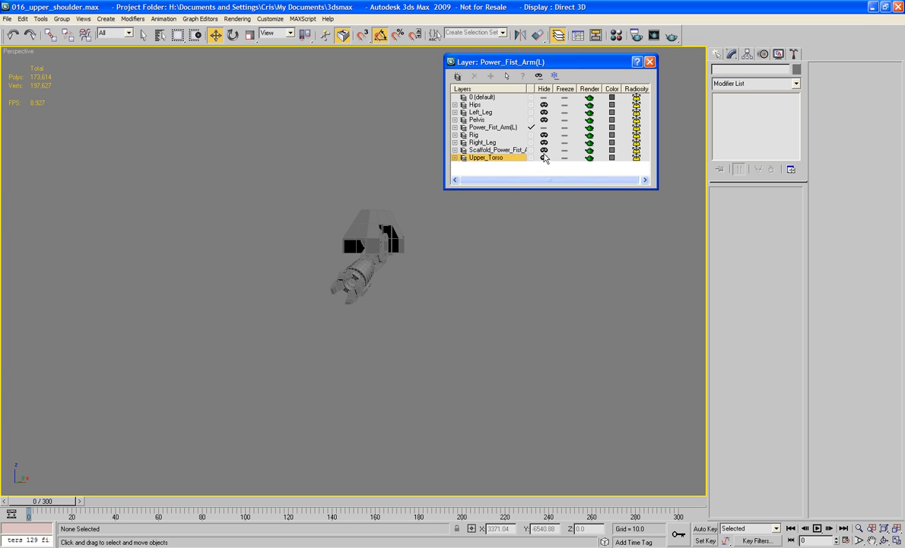
click(544, 157)
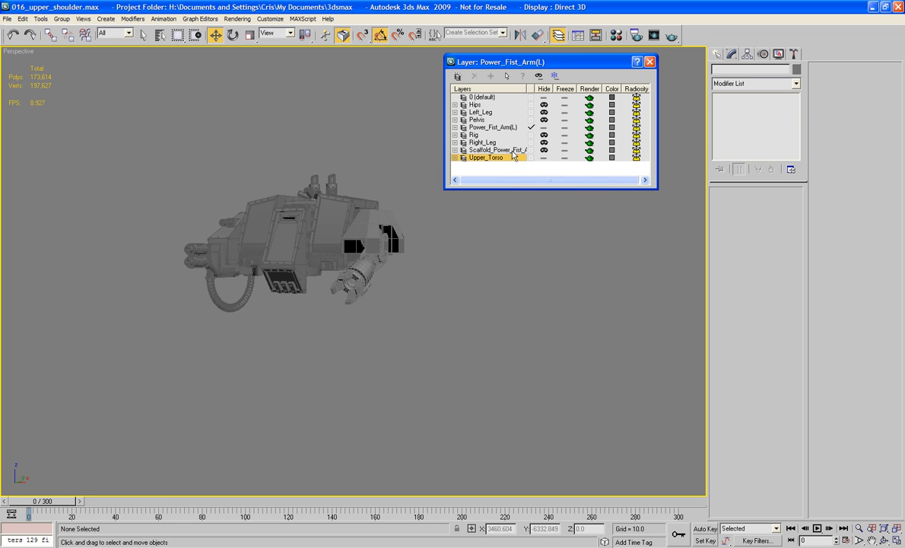
click(650, 62)
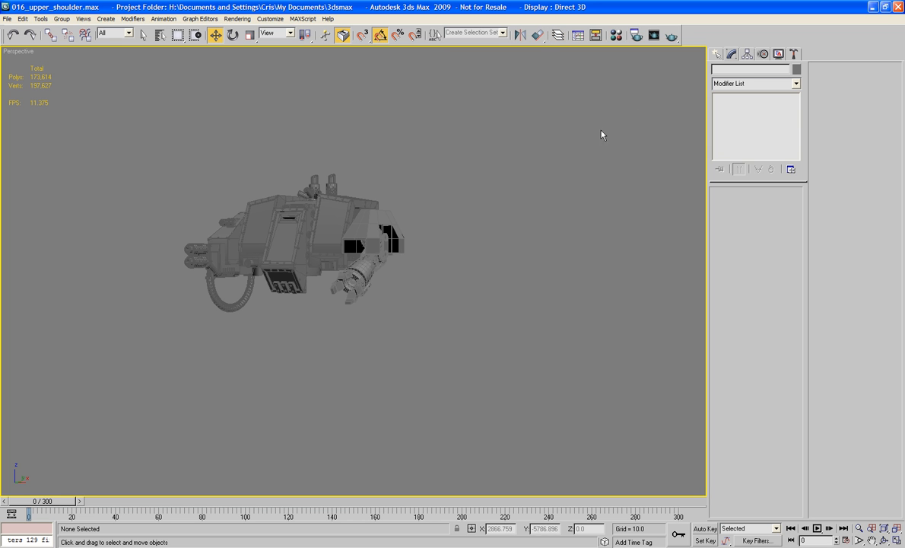
Hide the merged shoulder shell to expose the arm's joint with the torso
alt+middle_drag(511, 191, 394, 208)
scroll(441, 196, up, 4)
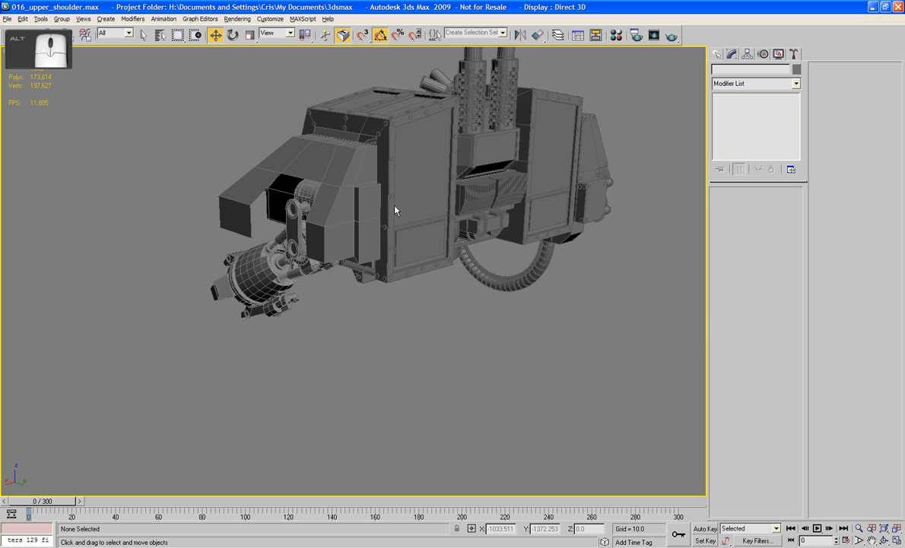
click(360, 193)
right_click(361, 194)
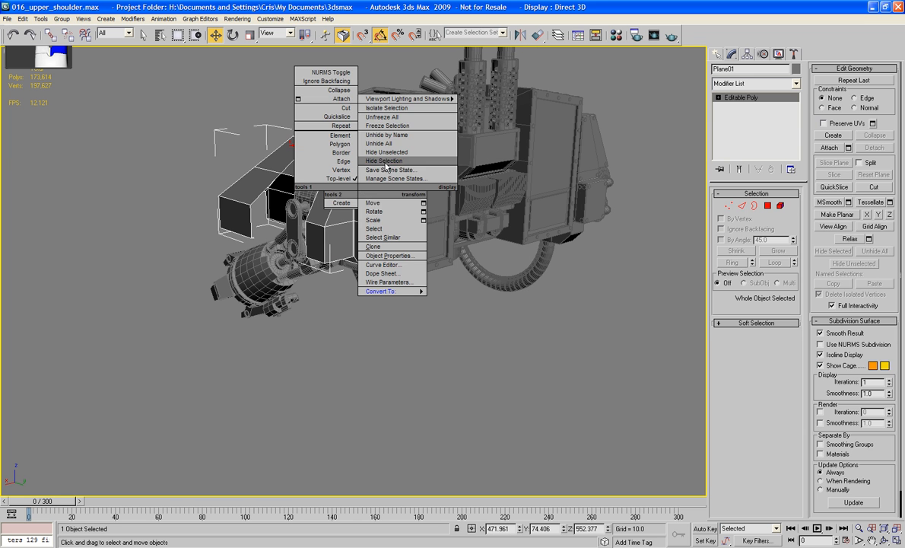
click(380, 166)
Move the disc-shaped connector between torso and arm to about Y 44.17, Z 469.1, centring it in the torso's round socket
mouse_move(388, 214)
alt+middle_down()
mouse_move(397, 204)
mouse_move(397, 218)
alt+middle_up()
scroll(338, 190, up, 5)
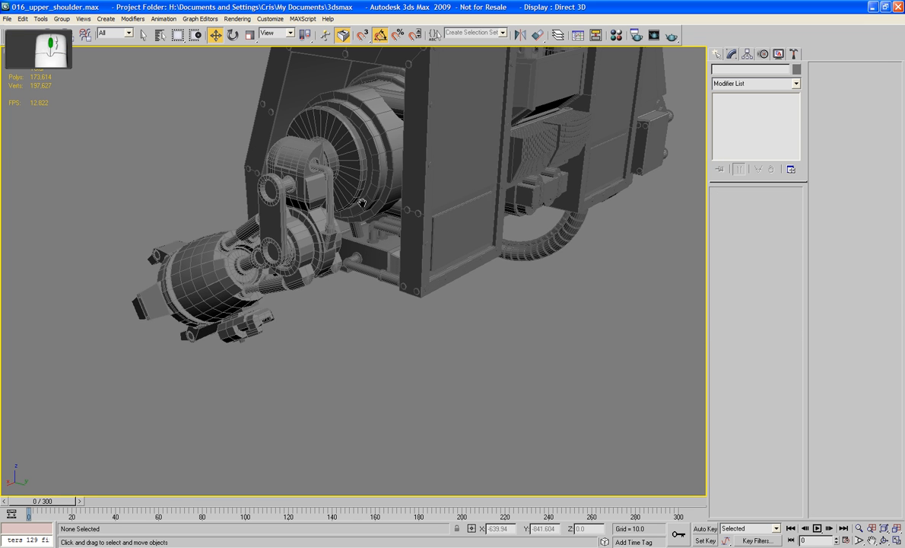
click(352, 189)
key(w)
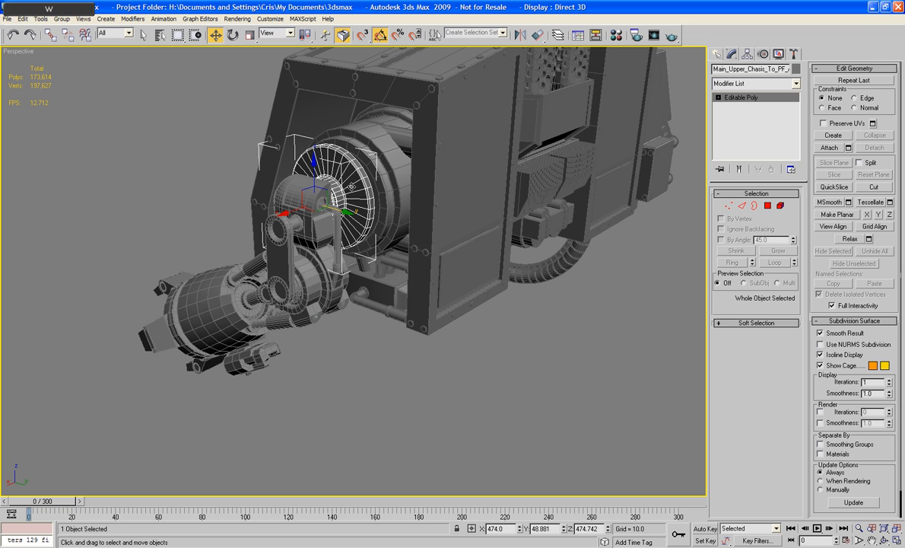
mouse_move(317, 173)
mouse_down()
mouse_move(318, 184)
mouse_move(304, 173)
mouse_up()
alt+middle_drag(304, 173, 401, 181)
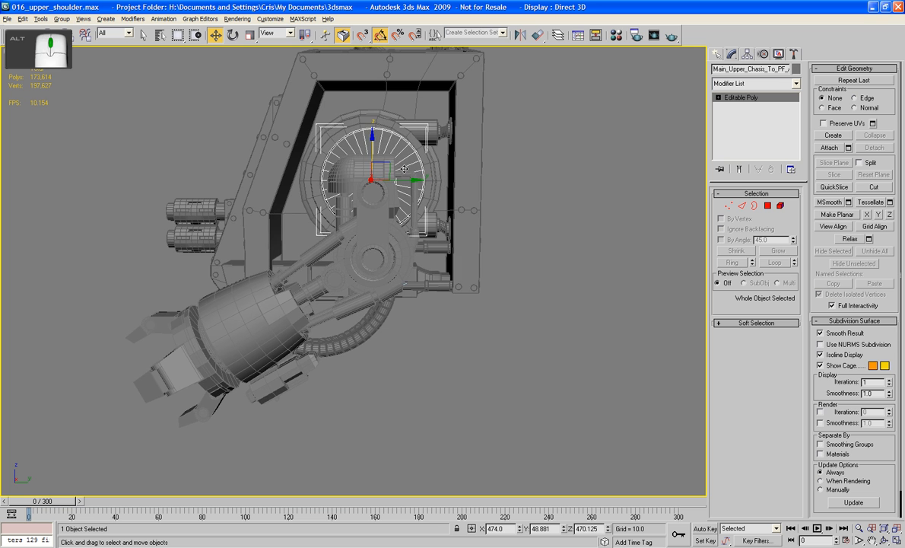
drag(388, 168, 383, 169)
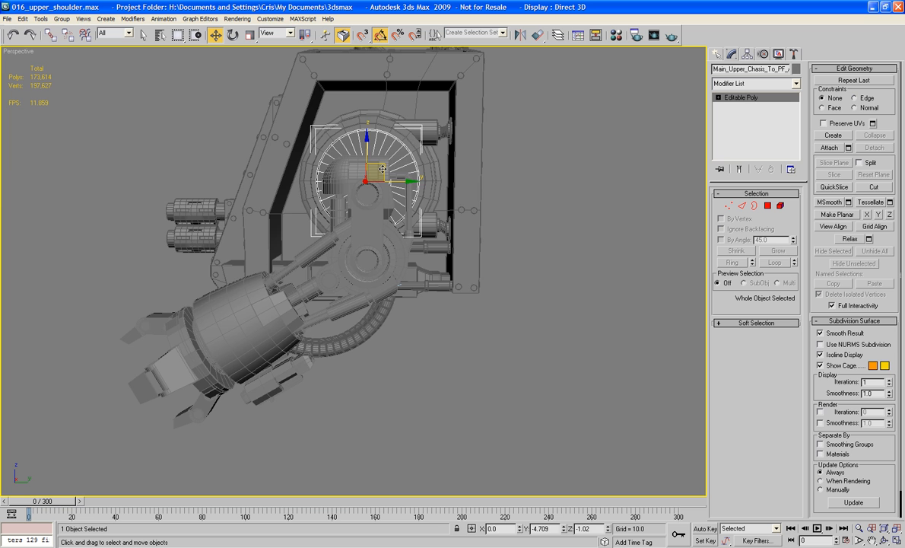
alt+middle_drag(384, 169, 456, 189)
Unhide all objects while leaving the hidden layers hidden, and clear the selection
right_click(547, 133)
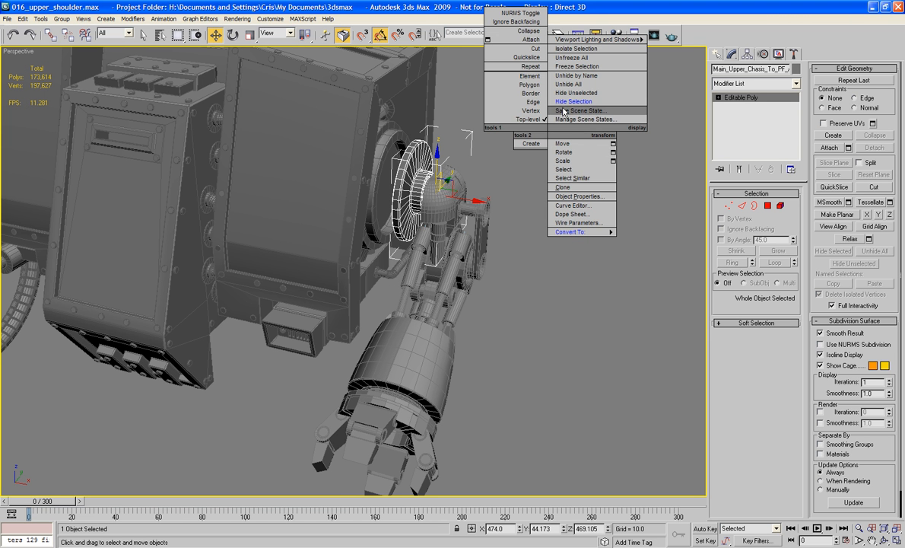
click(568, 84)
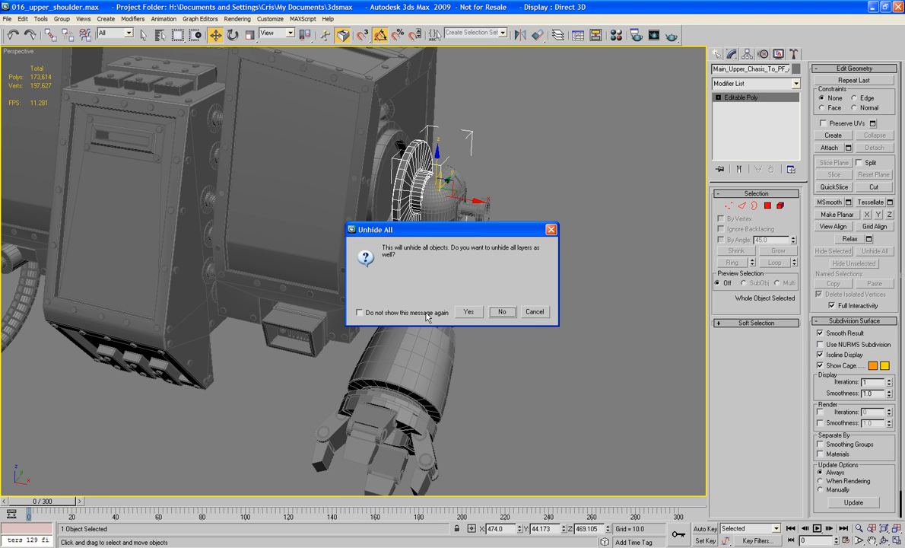
click(502, 312)
click(520, 297)
Move the shoulder shell about -4.75 units along X, closer to the torso
alt+middle_drag(520, 297, 542, 313)
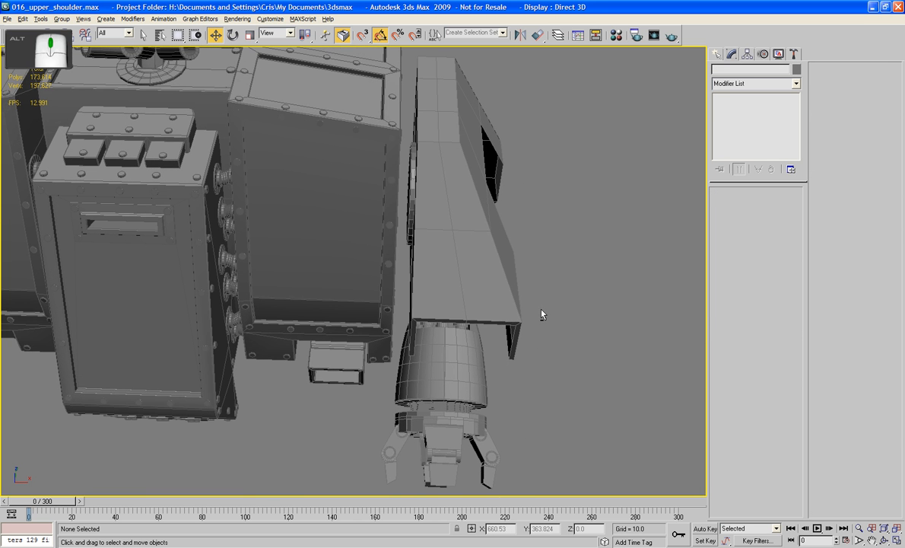
click(462, 240)
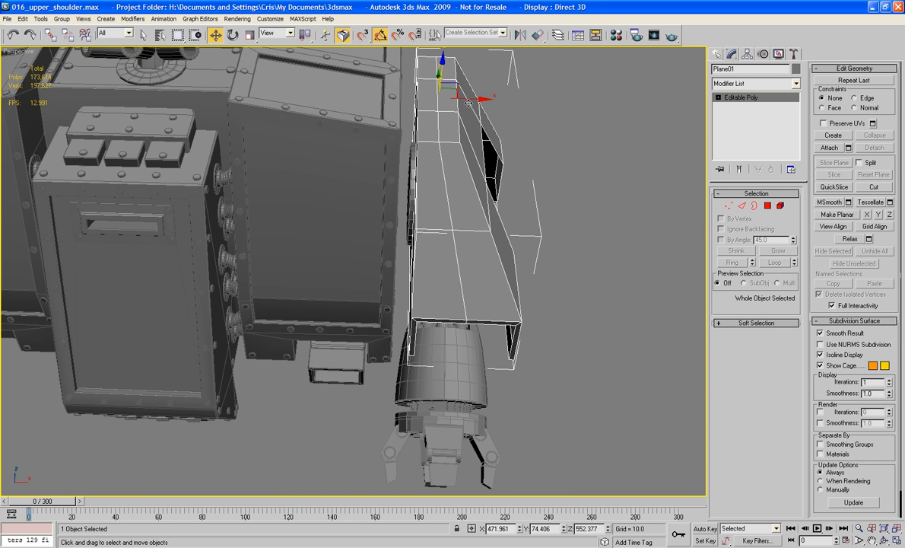
drag(474, 99, 469, 99)
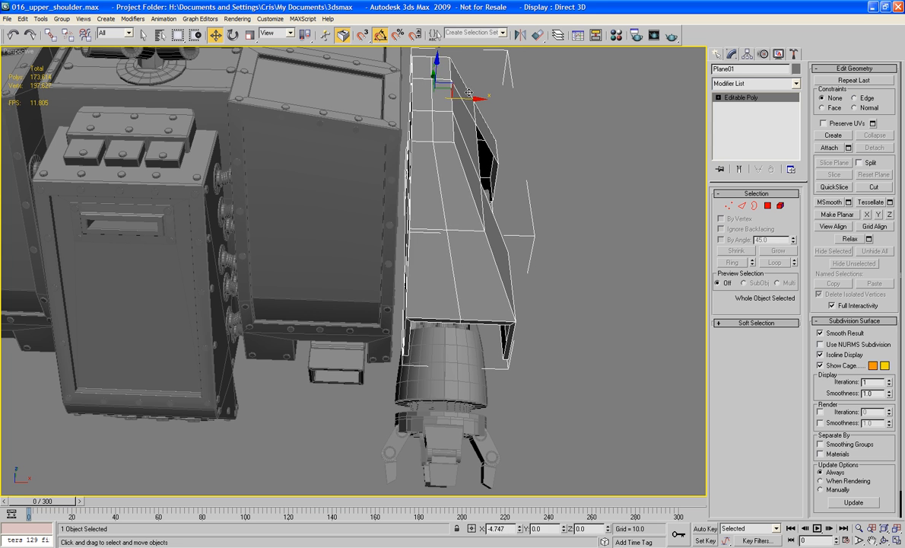
Move the disc-shaped arm connector to about X 479.2 so the arm sits centred under the shoulder shell
alt+middle_drag(558, 143, 551, 101)
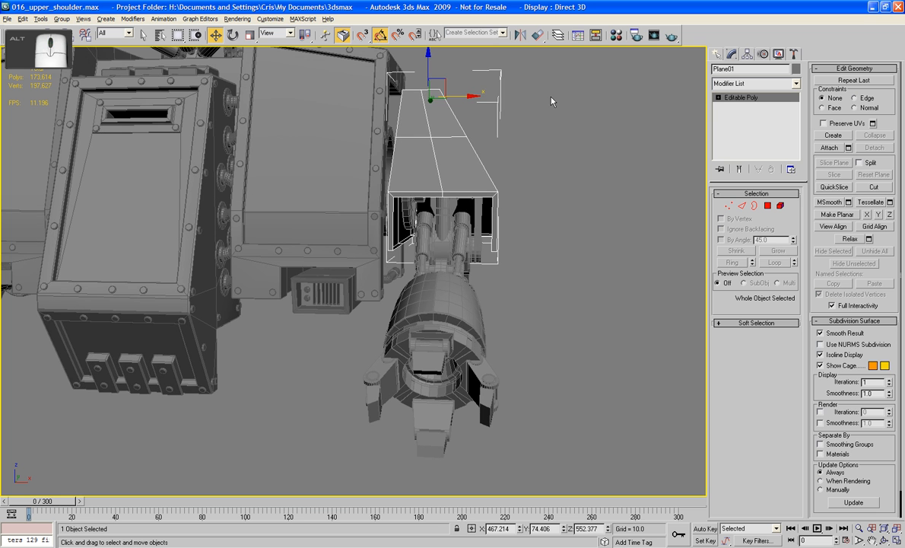
click(407, 209)
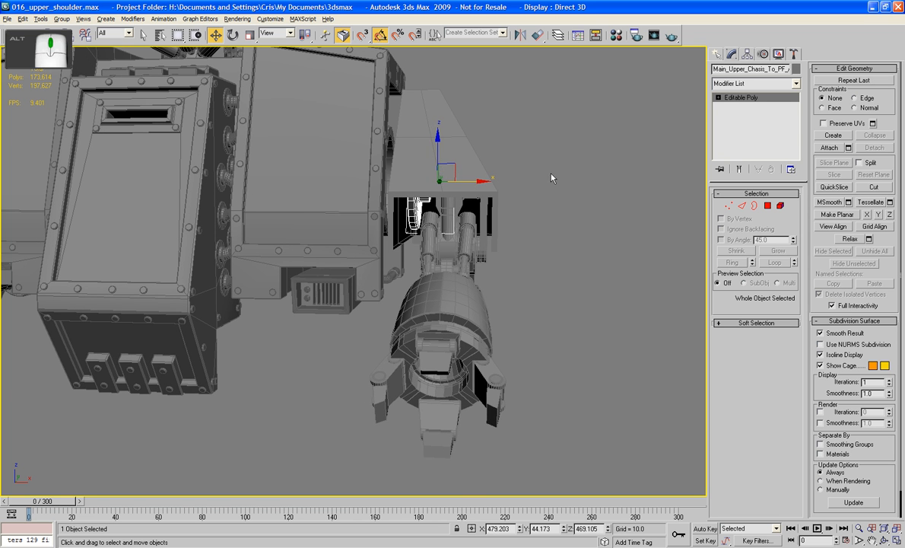
alt+middle_drag(512, 160, 484, 187)
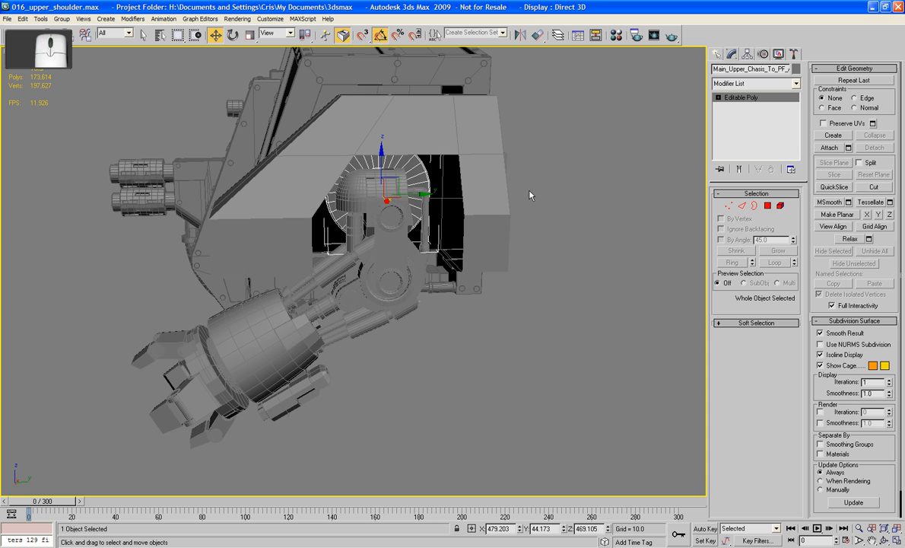
click(619, 188)
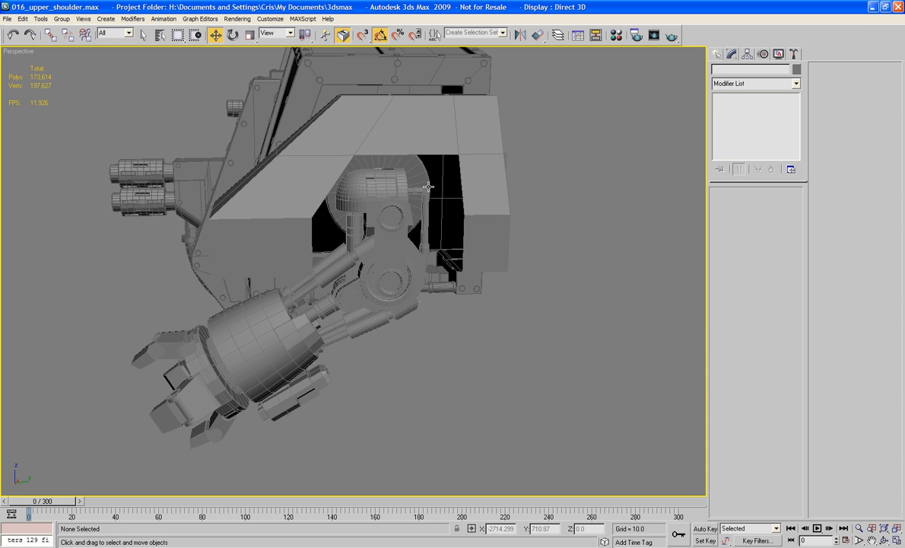
Hide the Upper_Torso layer, leaving only the arm and shoulder shell in view
click(557, 36)
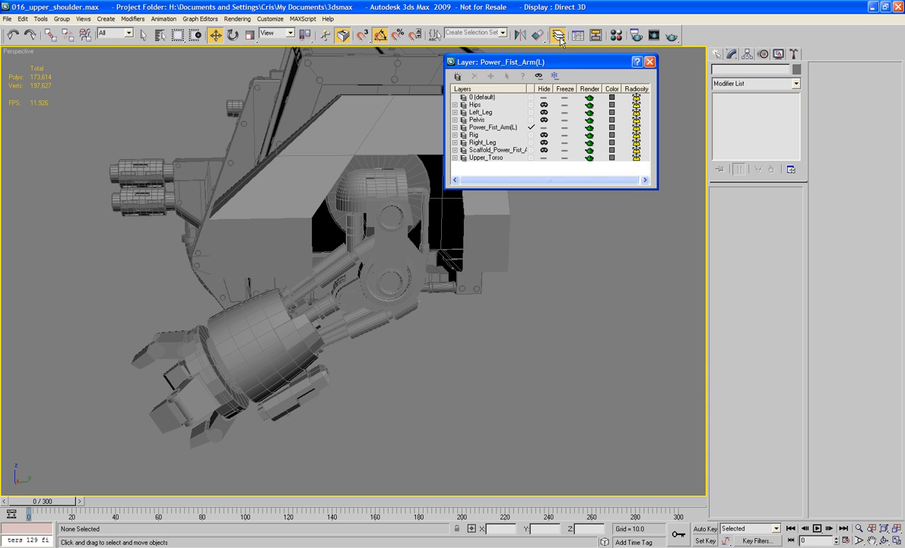
click(546, 158)
click(650, 62)
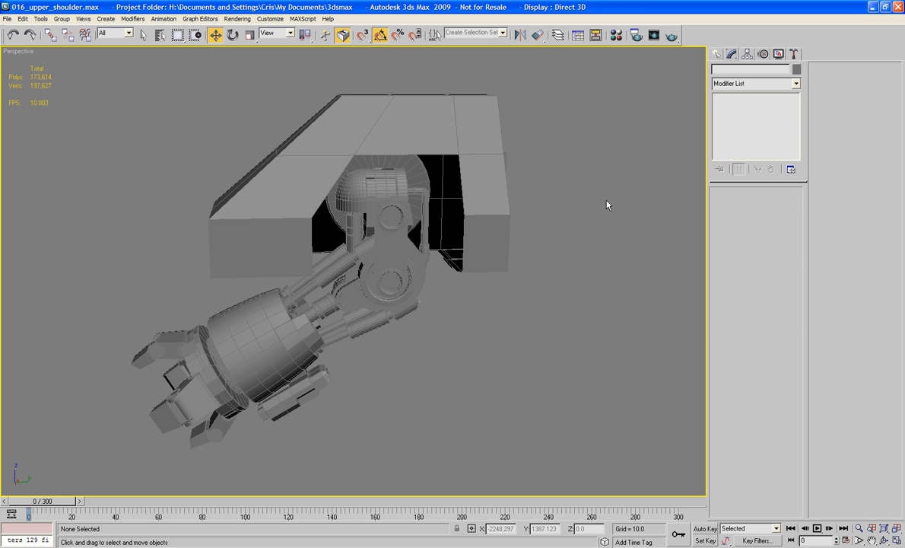
Extrude the two inner upper edges at the shoulder shell's front opening about 15.9 units inward along Y
click(449, 146)
alt+middle_drag(449, 146, 437, 227)
scroll(362, 120, up, 3)
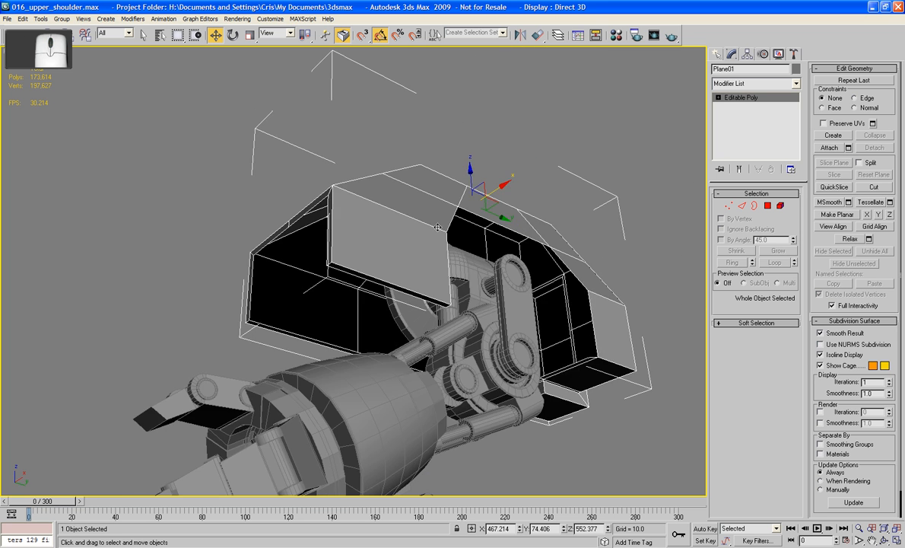
scroll(437, 226, up, 3)
alt+middle_drag(390, 196, 394, 198)
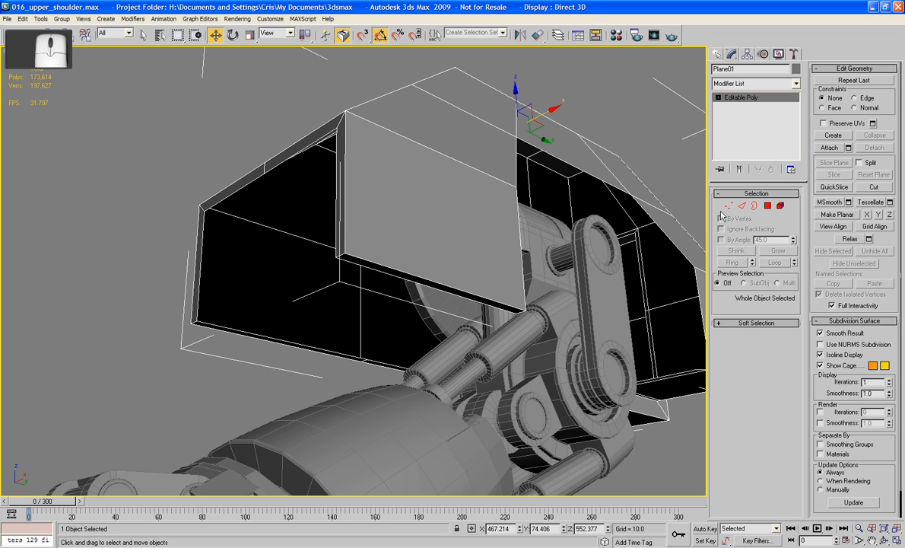
key(2)
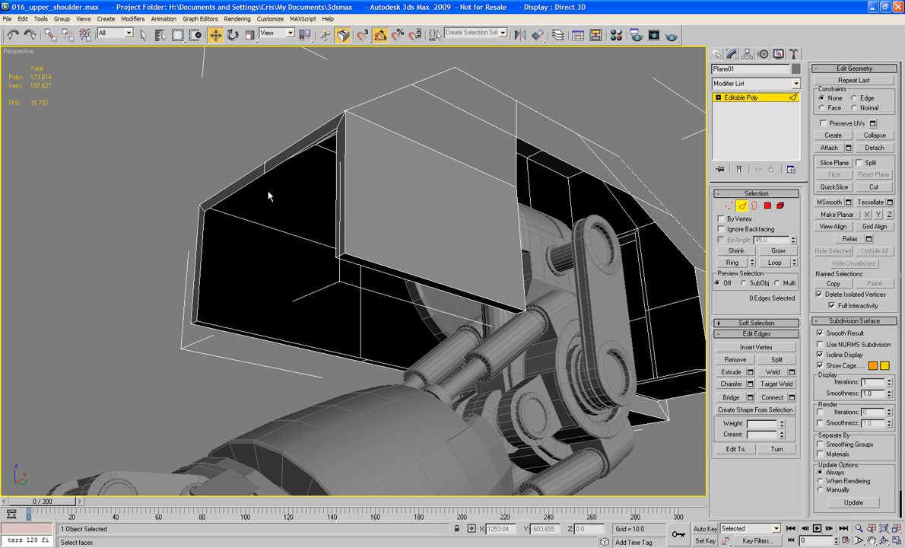
click(278, 164)
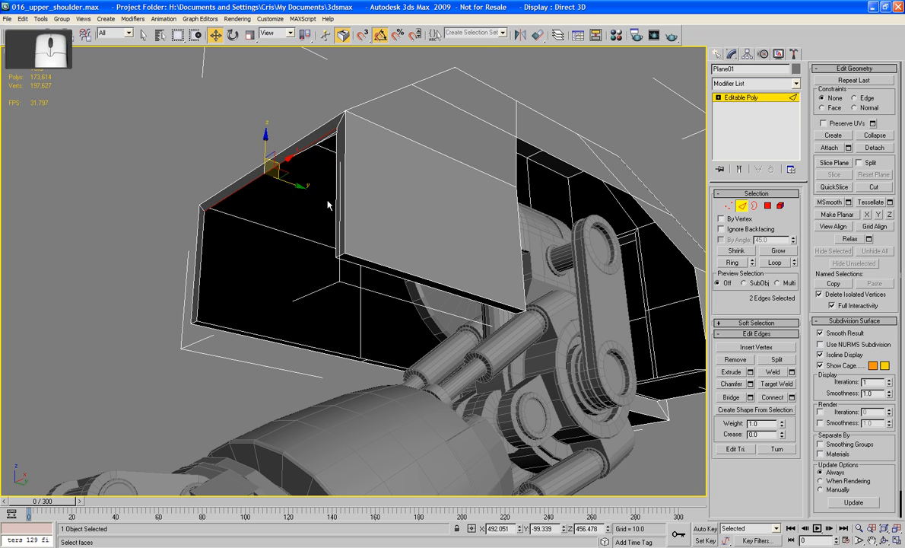
shift+drag(279, 175, 335, 205)
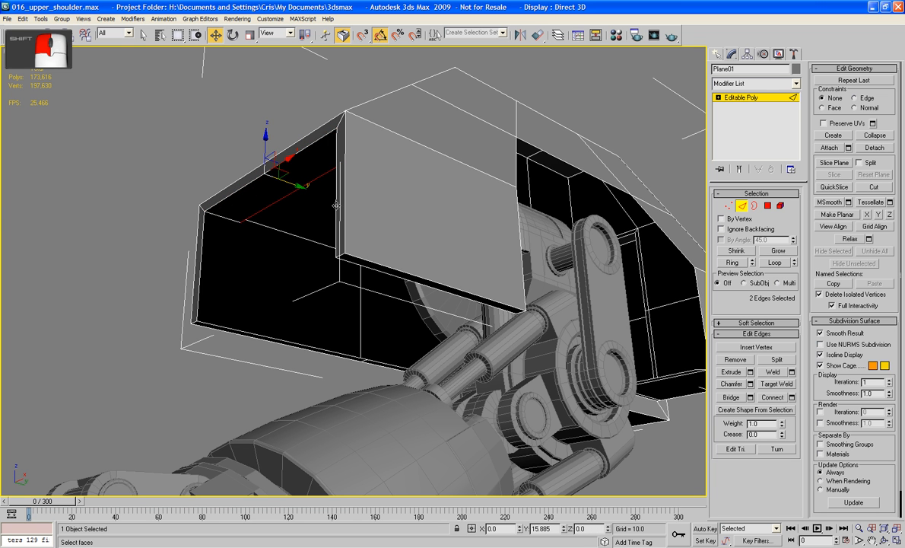
Extrude the two inner front edges in three segments following the shell's side profile up the slope and back to about Y 104, Z 523.5
alt+middle_drag(335, 205, 365, 211)
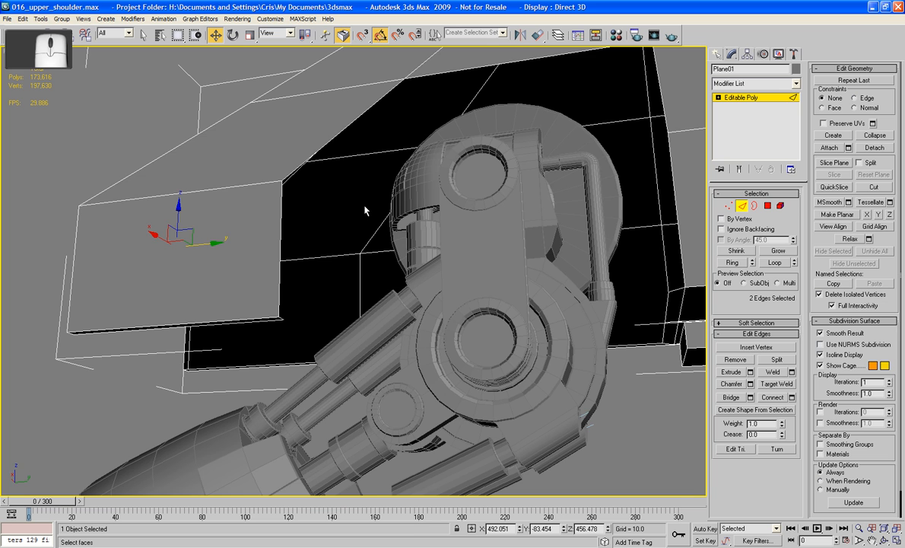
key(l)
key(z)
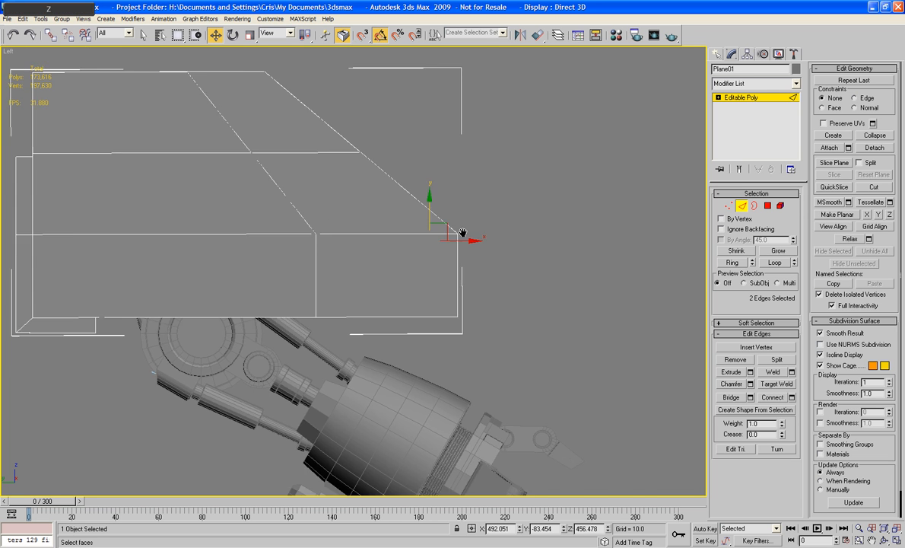
key(F3)
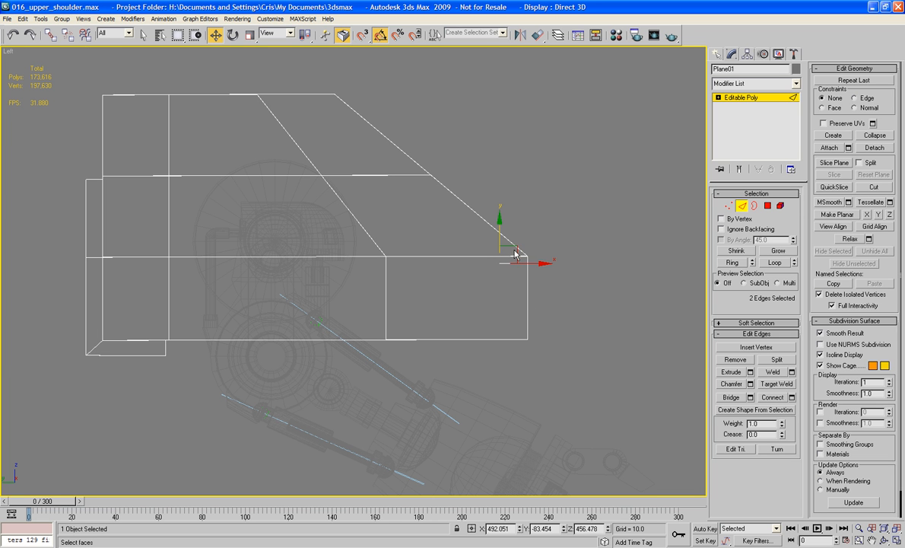
mouse_move(517, 249)
shift+mouse_down()
mouse_move(456, 228)
mouse_move(383, 158)
mouse_move(390, 150)
mouse_move(378, 132)
mouse_move(392, 144)
mouse_move(210, 143)
shift+mouse_up()
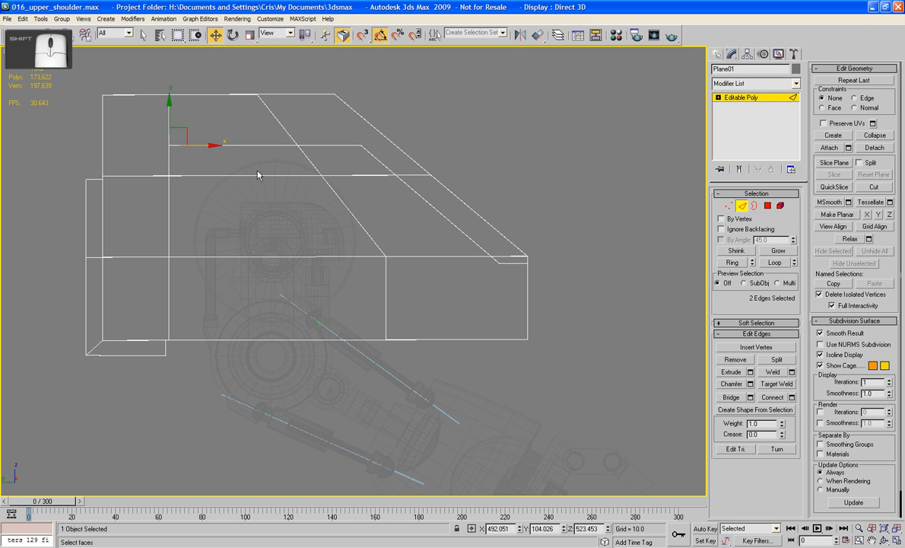
scroll(275, 189, down, 4)
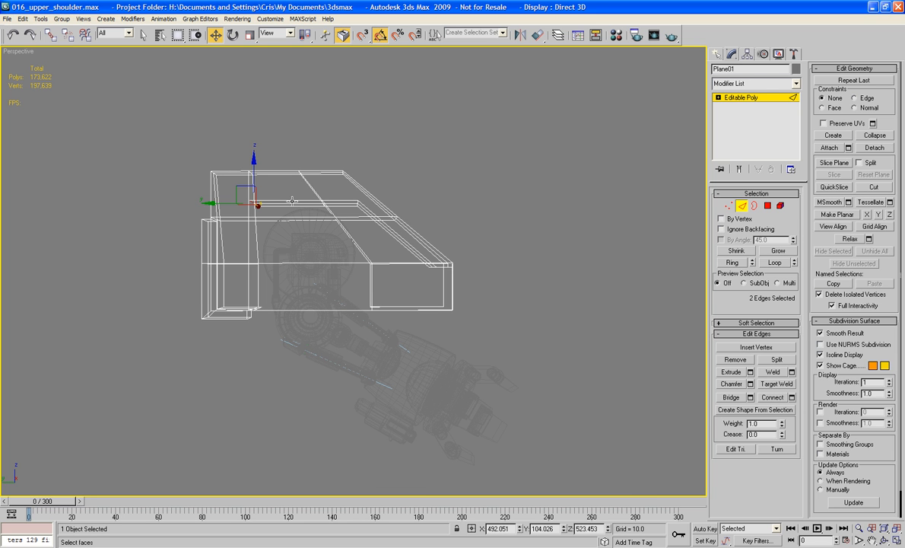
Move the inner roof's outer vertices inward to about X 492.1 and its middle vertices inward too, following the shell's sloped side
key(F3)
alt+middle_drag(417, 234, 311, 222)
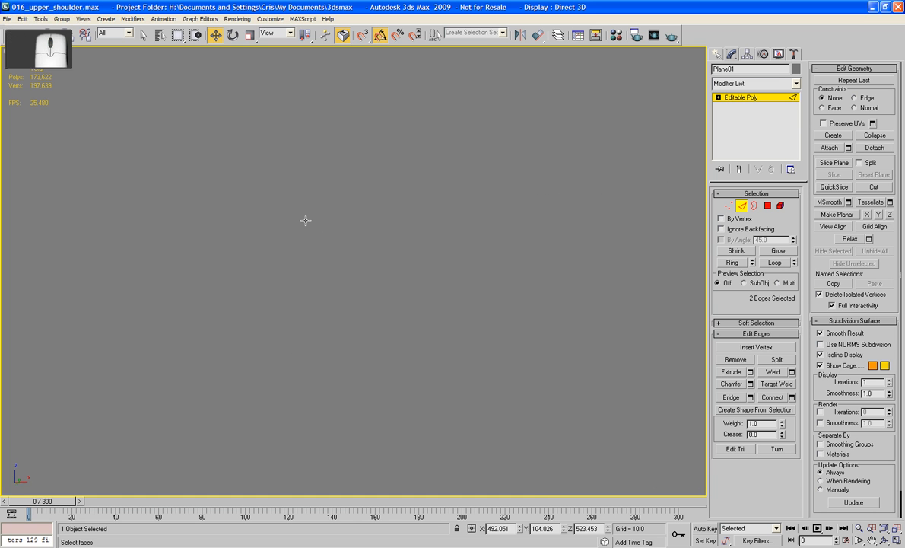
key(z)
alt+middle_drag(371, 233, 327, 222)
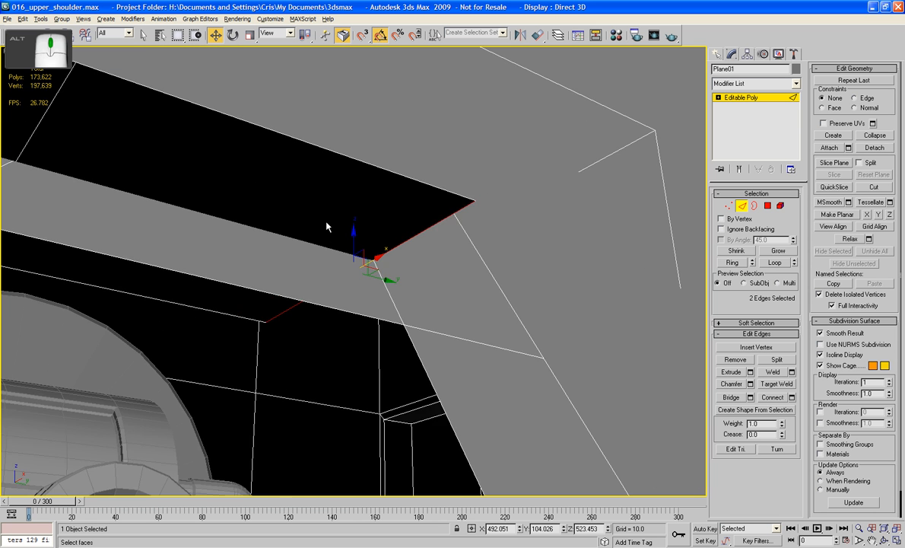
scroll(182, 232, down, 6)
middle_drag(182, 232, 322, 202)
key(f)
key(z)
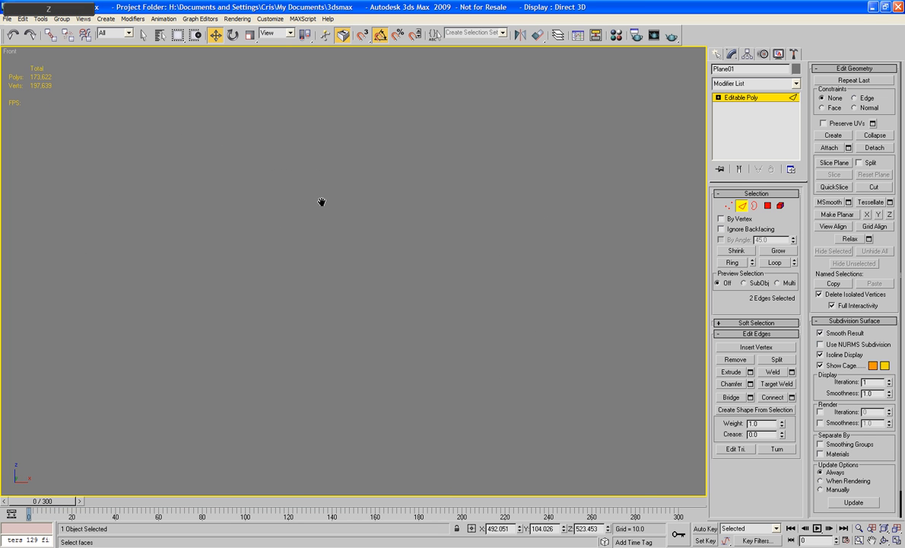
middle_drag(370, 218, 412, 173)
scroll(499, 227, down, 3)
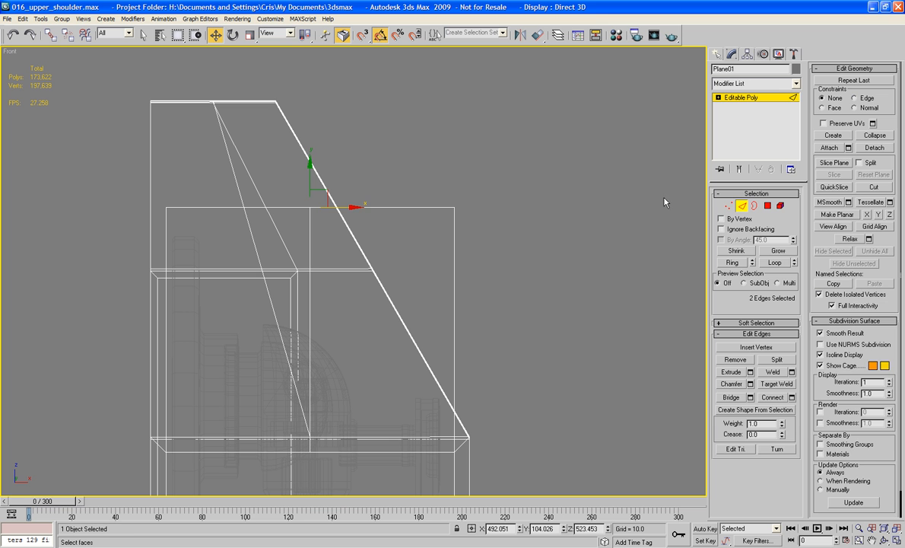
click(729, 206)
drag(372, 213, 306, 214)
drag(419, 209, 348, 204)
drag(432, 193, 366, 223)
drag(430, 207, 356, 204)
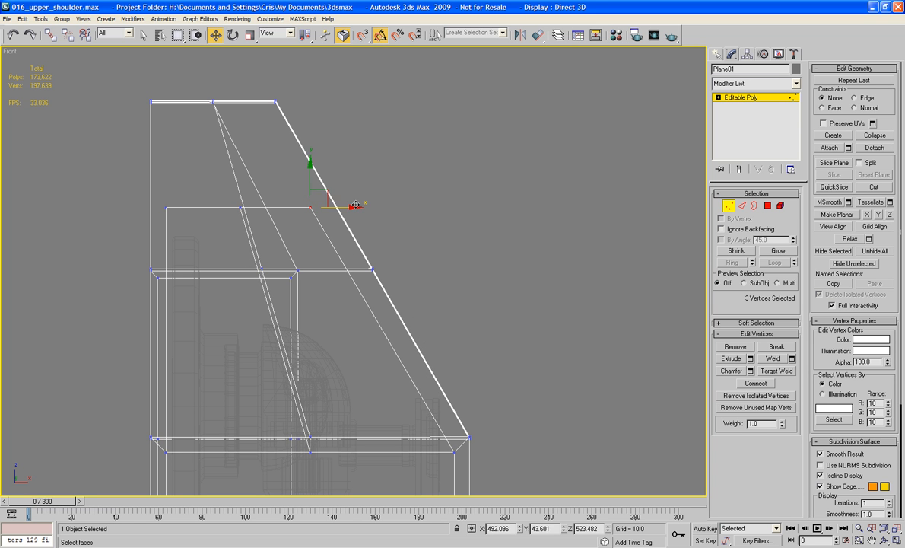
Extrude the five inner lower edges along both sides of the shoulder shell about 8.5 units upward along Z
key(p)
key(F3)
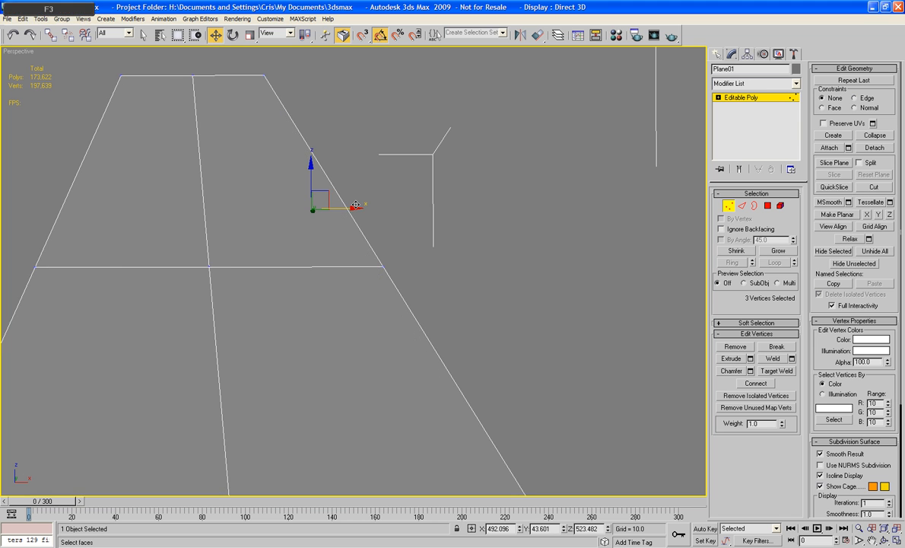
scroll(429, 245, down, 3)
alt+middle_drag(434, 243, 452, 216)
scroll(455, 216, up, 6)
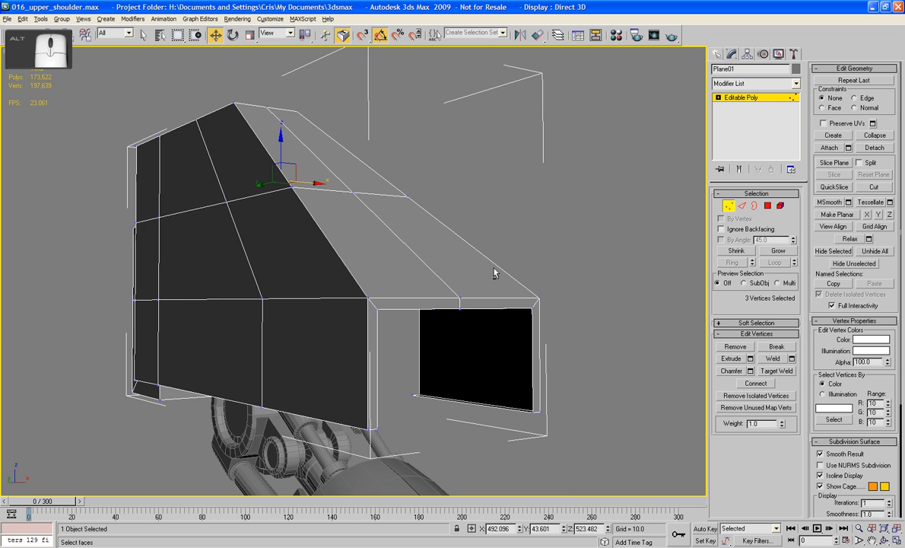
alt+middle_drag(493, 273, 487, 201)
click(743, 205)
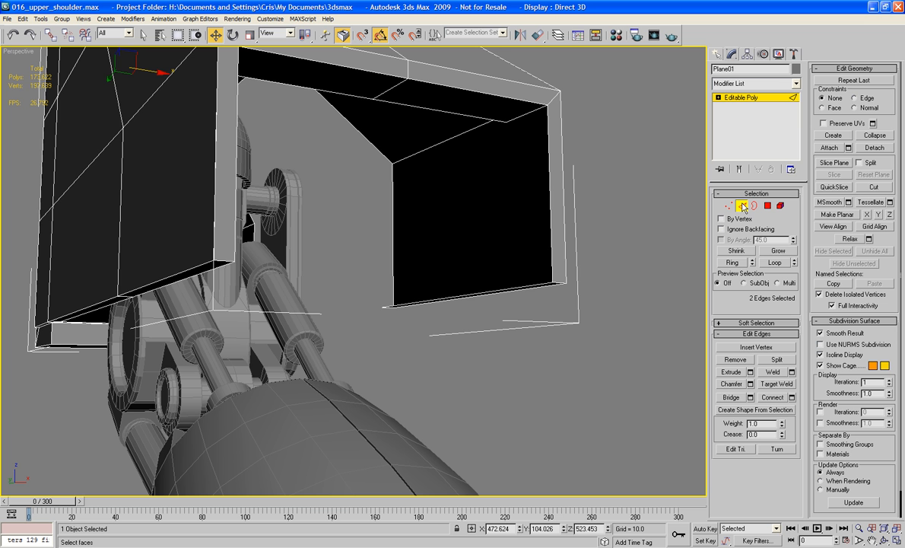
click(518, 286)
alt+middle_drag(518, 286, 479, 286)
alt+middle_drag(109, 339, 238, 305)
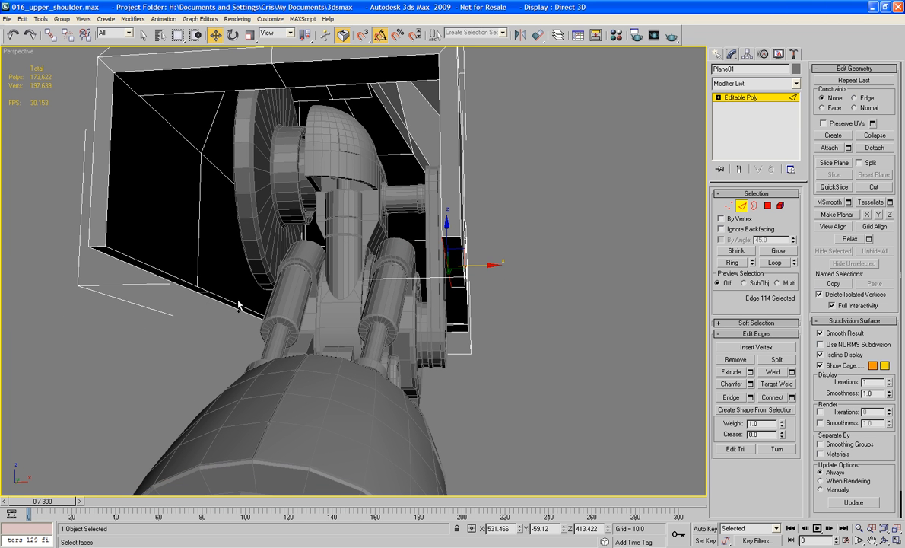
ctrl+click(178, 278)
alt+middle_drag(371, 289, 465, 262)
ctrl+click(441, 353)
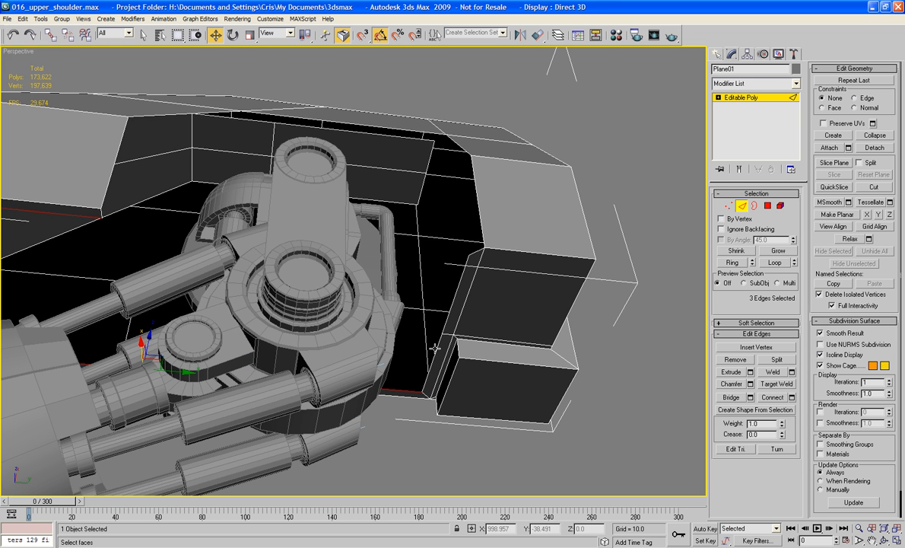
ctrl+click(453, 311)
middle_drag(420, 281, 295, 242)
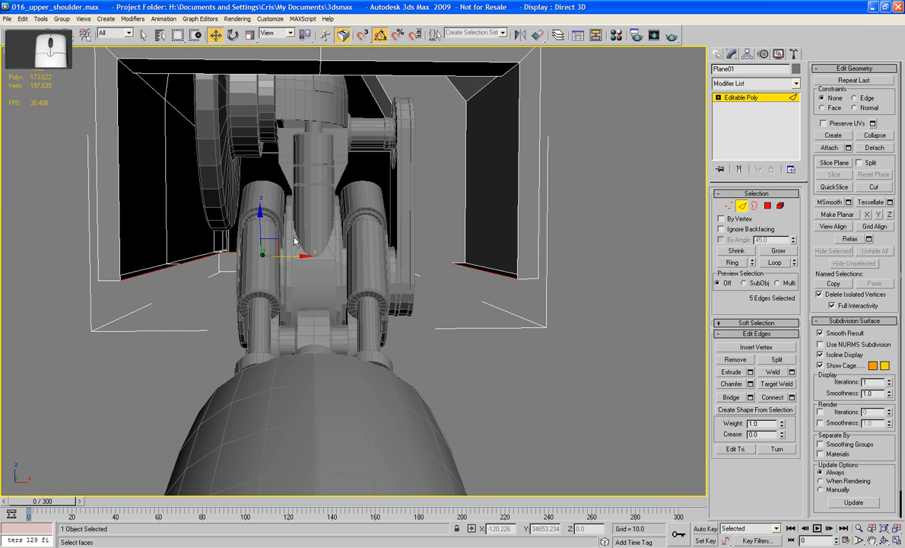
shift+drag(261, 216, 260, 198)
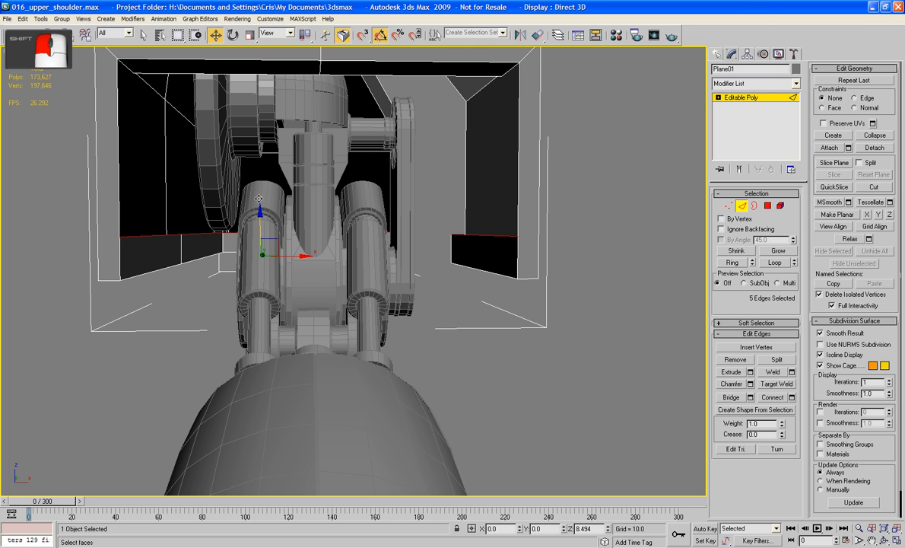
Move the two upper front corner vertices of the new lower strips back along Y to about -82.8
click(729, 206)
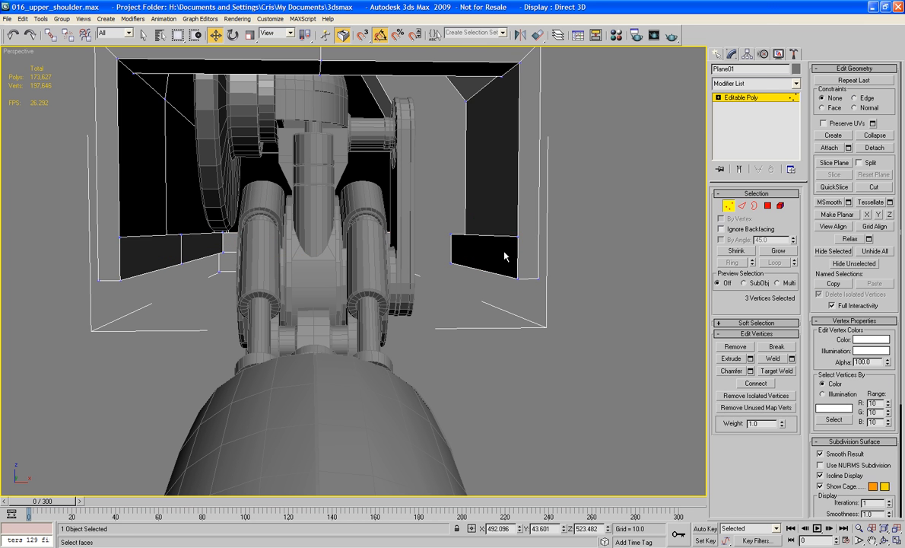
click(518, 238)
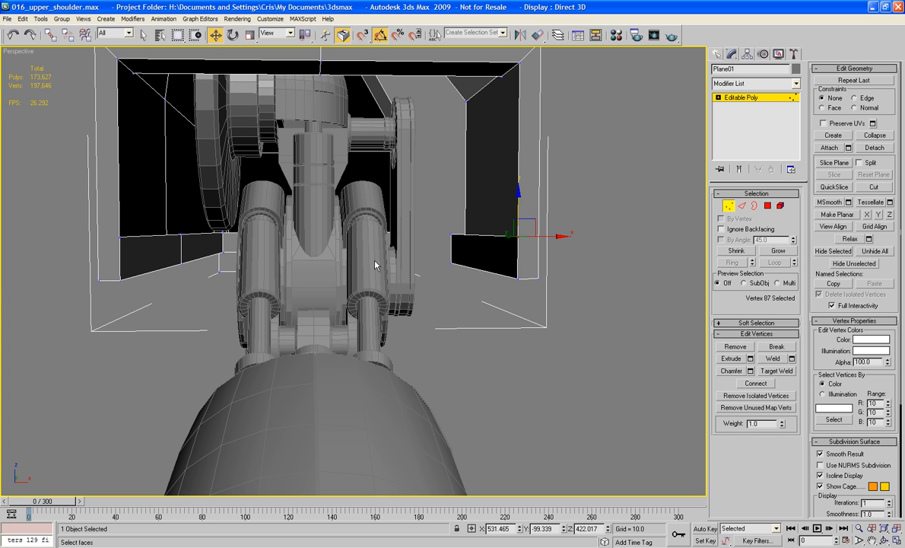
ctrl+click(119, 237)
alt+middle_drag(267, 226, 237, 232)
middle_drag(172, 247, 285, 253)
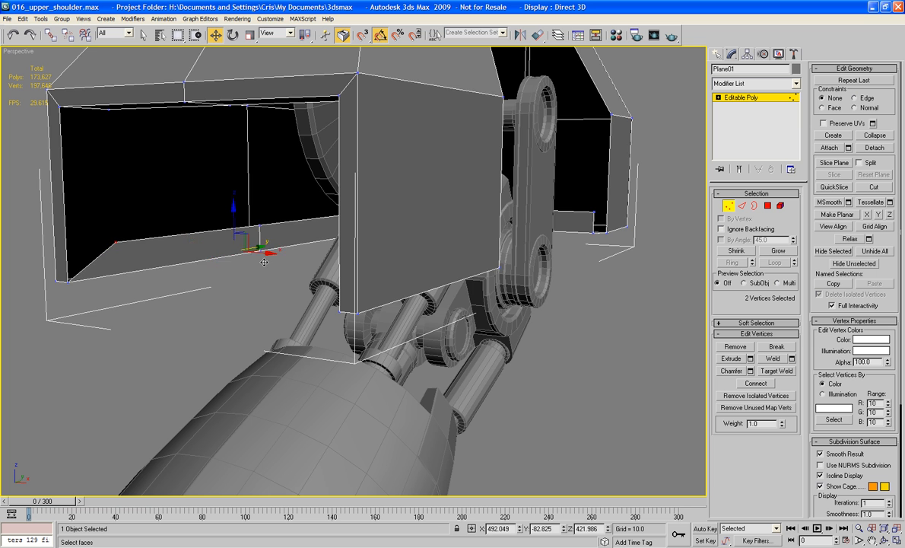
alt+middle_drag(246, 244, 268, 237)
middle_drag(216, 166, 239, 203)
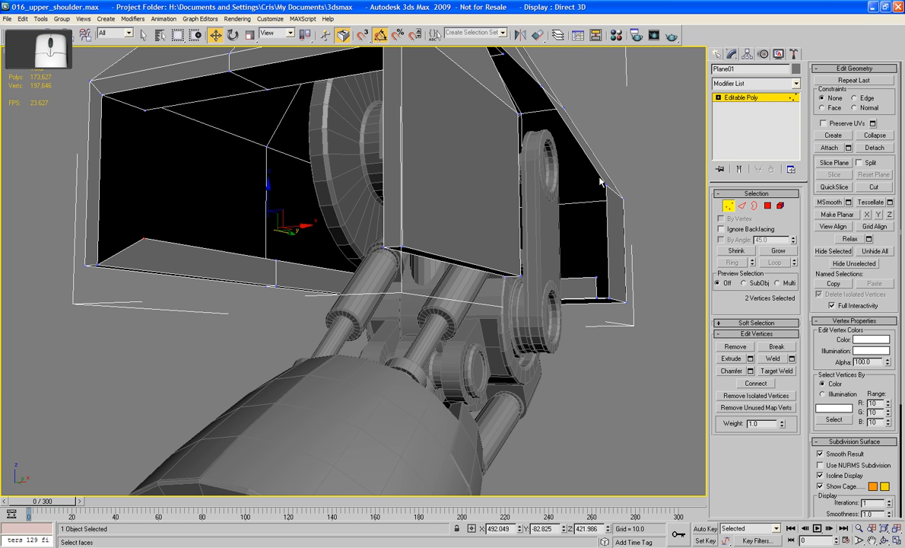
Bridge the upper and lower inner edges on both sides of the shell's front opening to form the inner side faces
click(743, 207)
click(121, 102)
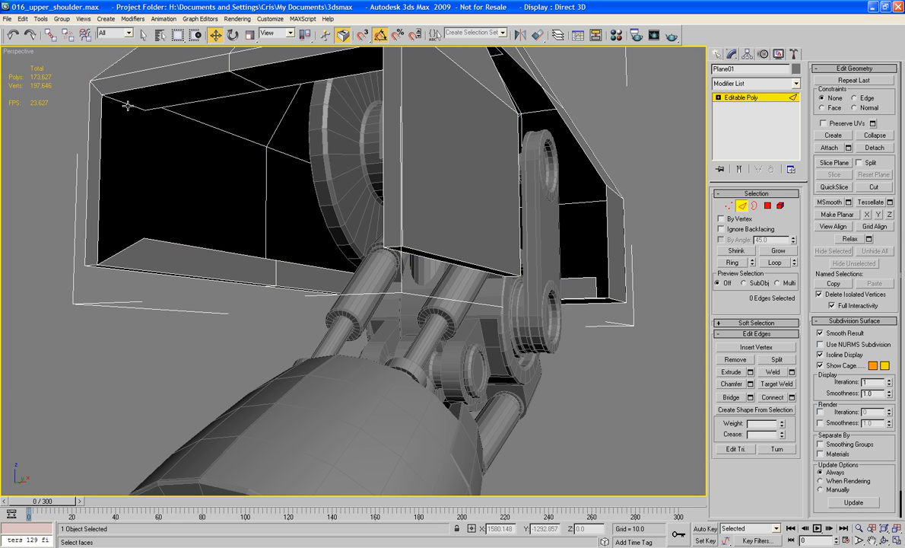
ctrl+click(118, 251)
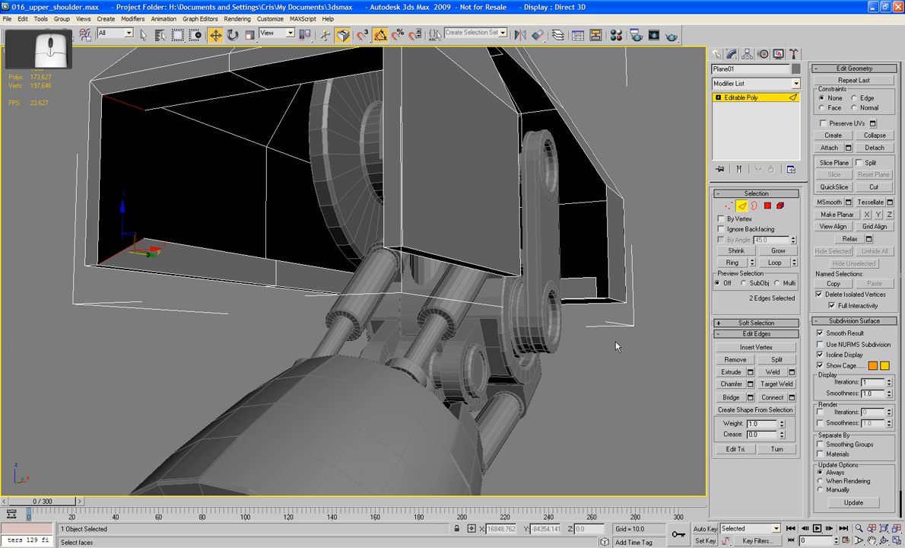
click(731, 397)
click(166, 349)
alt+middle_drag(164, 352, 347, 320)
click(562, 156)
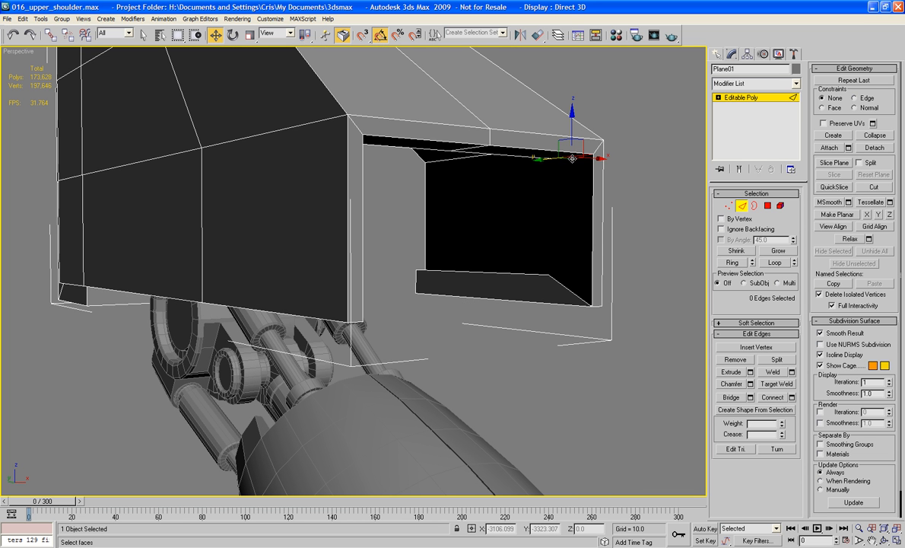
ctrl+click(567, 287)
click(731, 397)
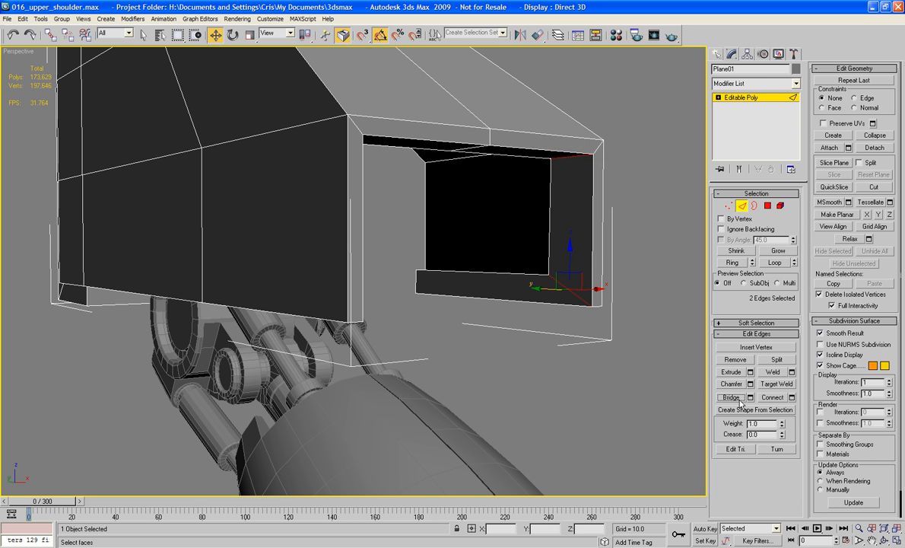
Scale the two inner vertical edges at the front opening flat along Y, and save the scene
click(551, 221)
alt+middle_drag(551, 221, 287, 236)
ctrl+click(108, 217)
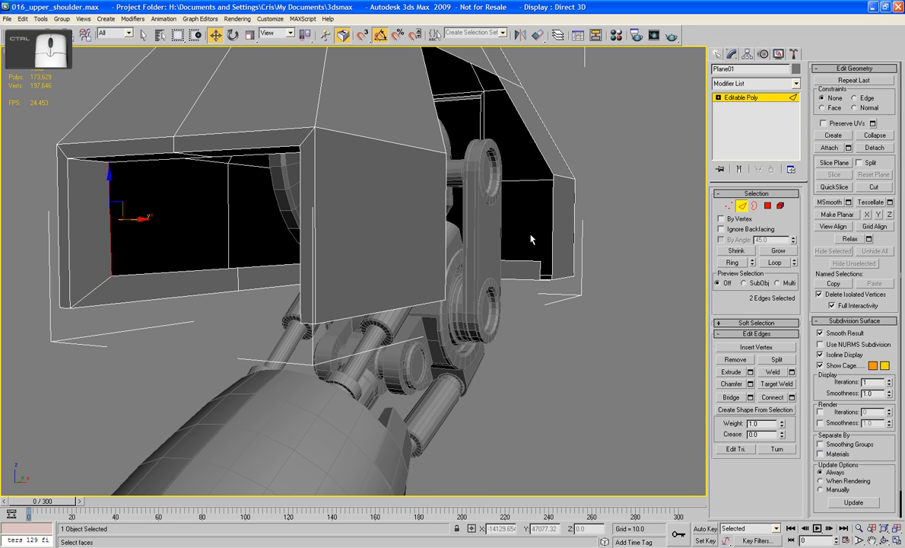
click(248, 37)
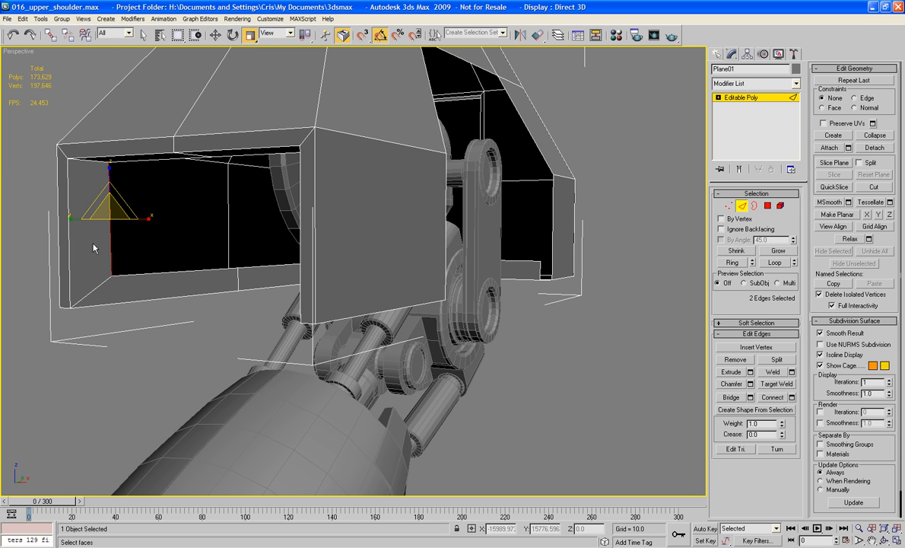
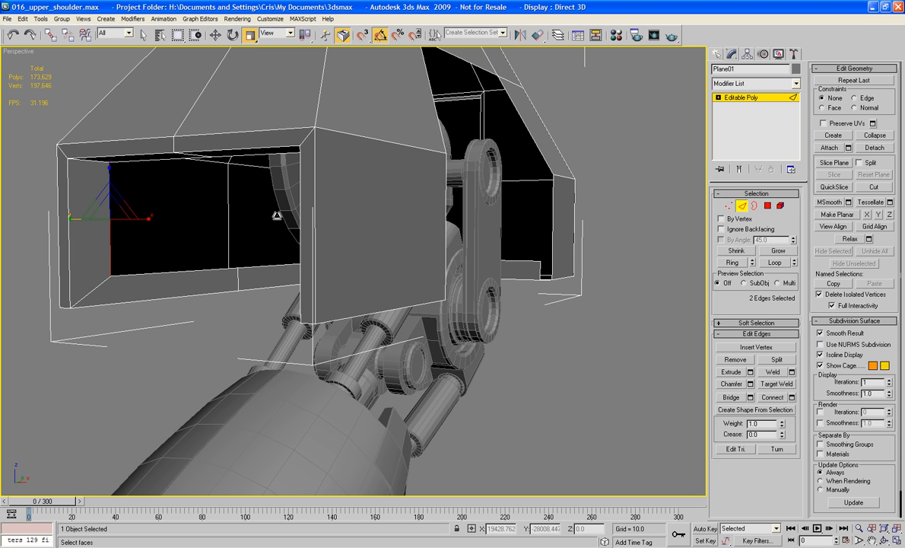
alt+middle_drag(277, 216, 382, 253)
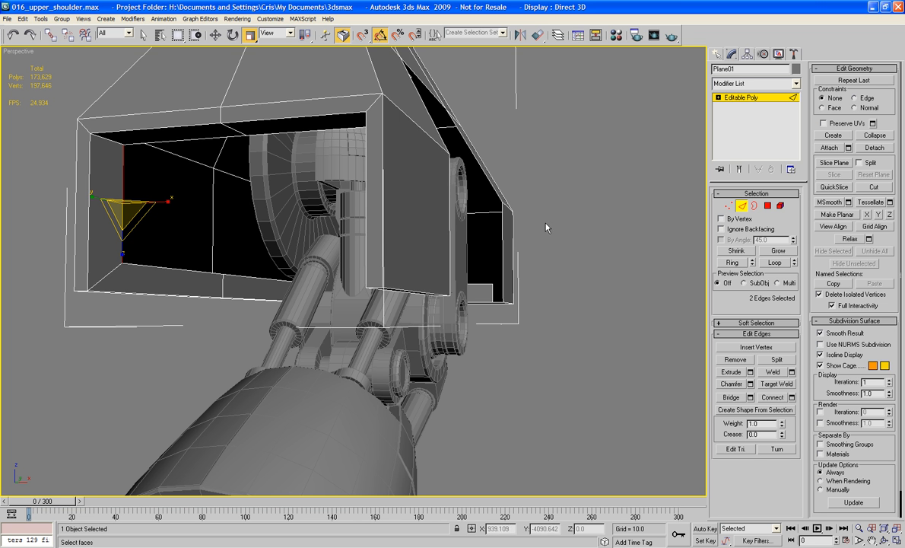
alt+middle_drag(347, 215, 329, 169)
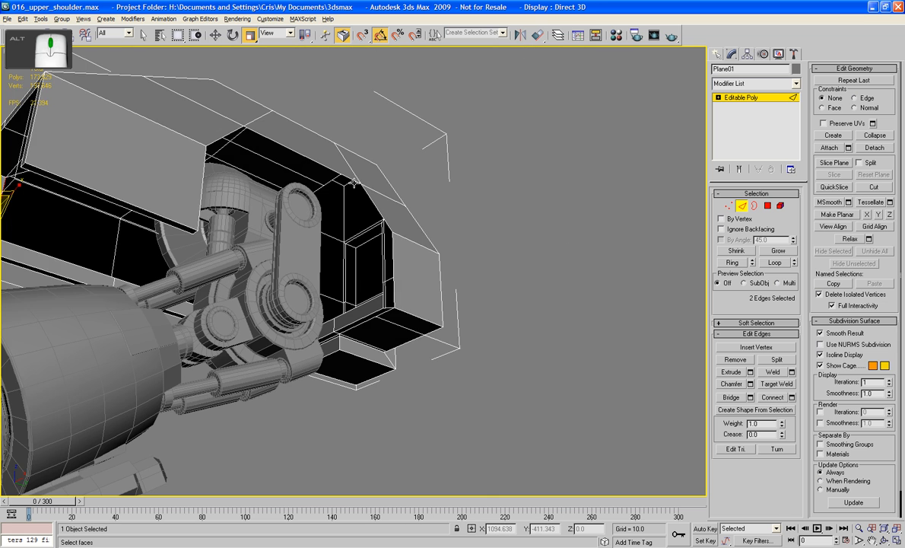
alt+middle_drag(448, 251, 426, 258)
key(ctrl+s)
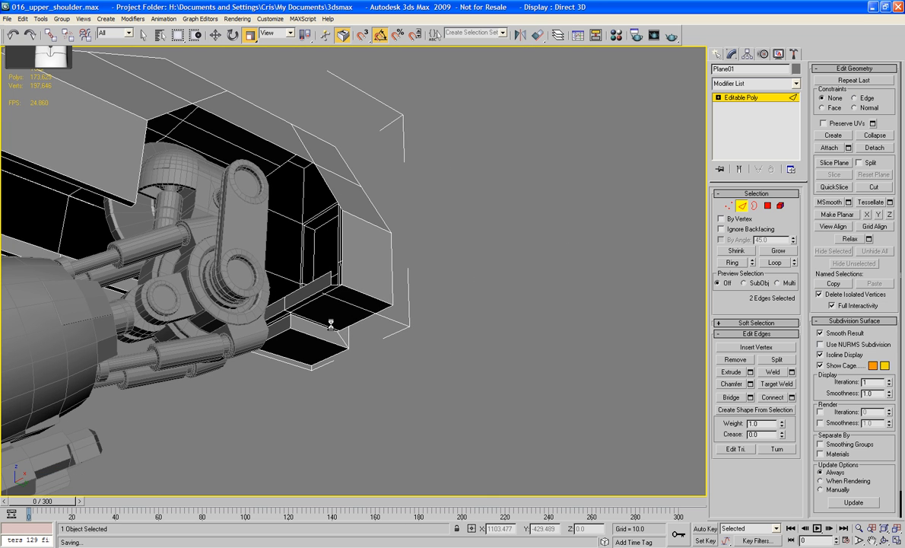
Move the short vertical edge at the rear end of the inner lower strip along X to about 533.6
scroll(346, 323, up, 3)
scroll(346, 324, up, 3)
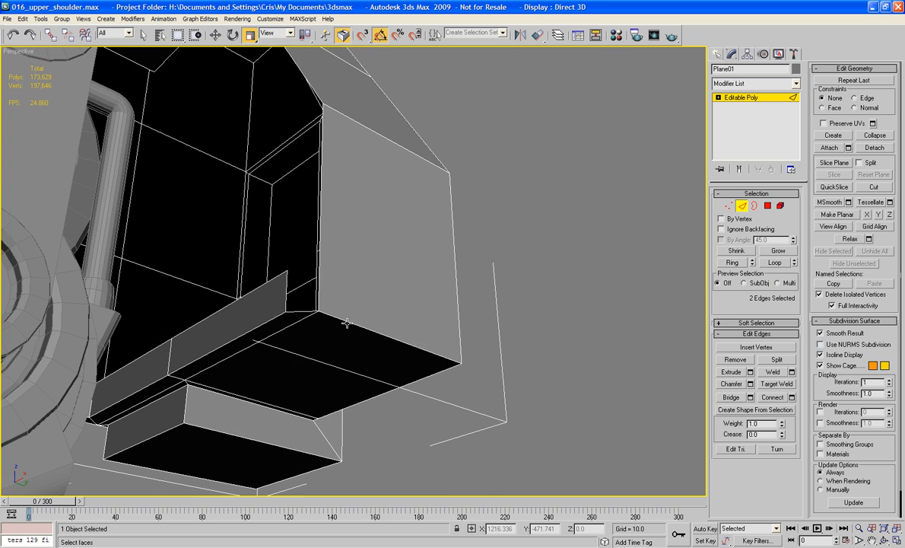
click(288, 300)
key(w)
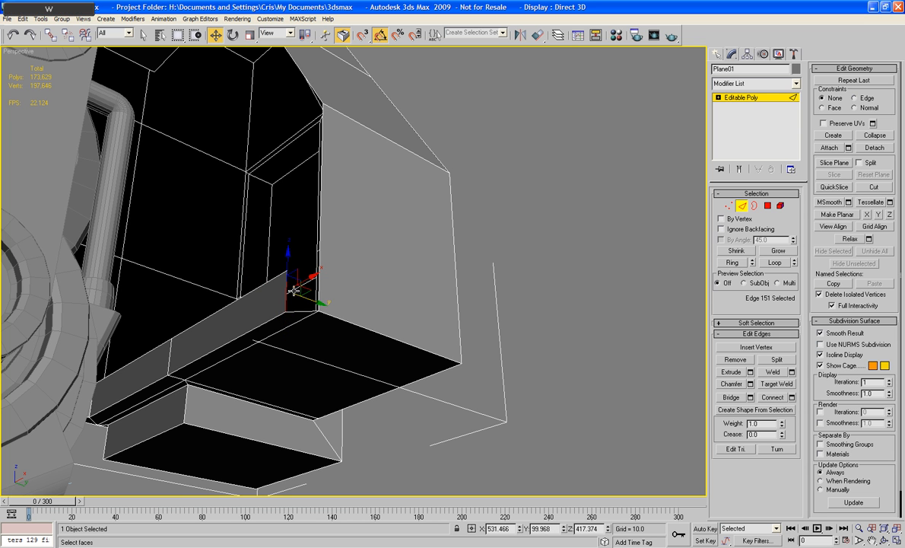
drag(306, 278, 312, 276)
alt+middle_drag(313, 276, 323, 307)
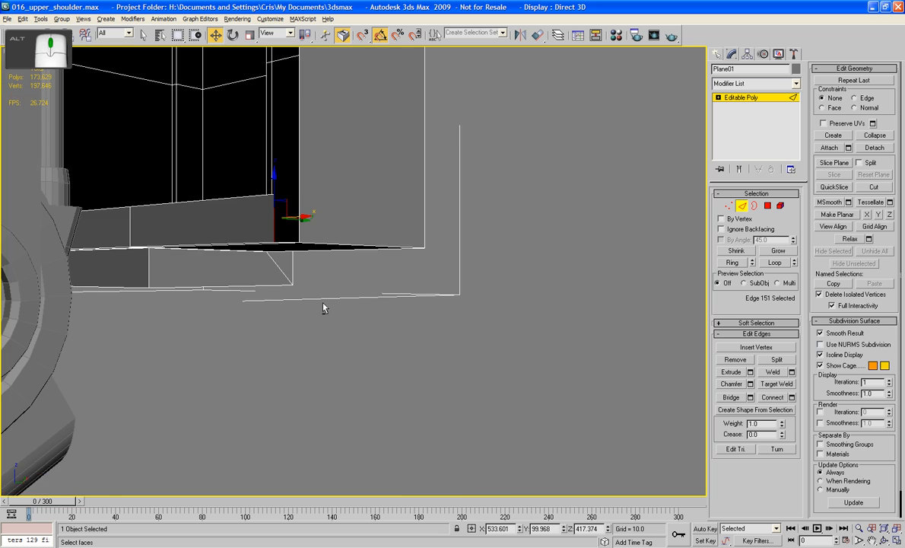
middle_drag(302, 253, 343, 229)
scroll(442, 251, up, 2)
middle_drag(442, 251, 417, 184)
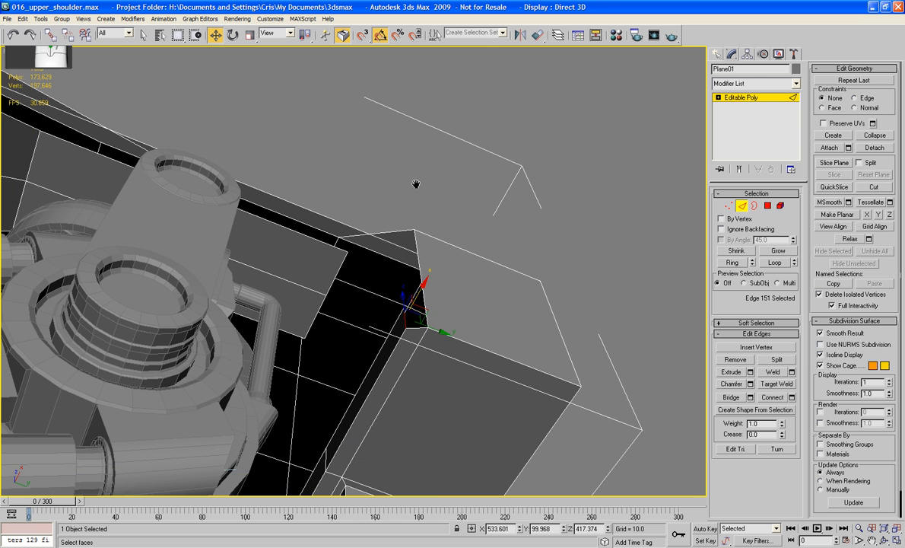
Extend a copy of the vertical edge at the rear of the shell's side wall inward along X to about 533.5
alt+middle_drag(437, 275, 437, 286)
click(418, 259)
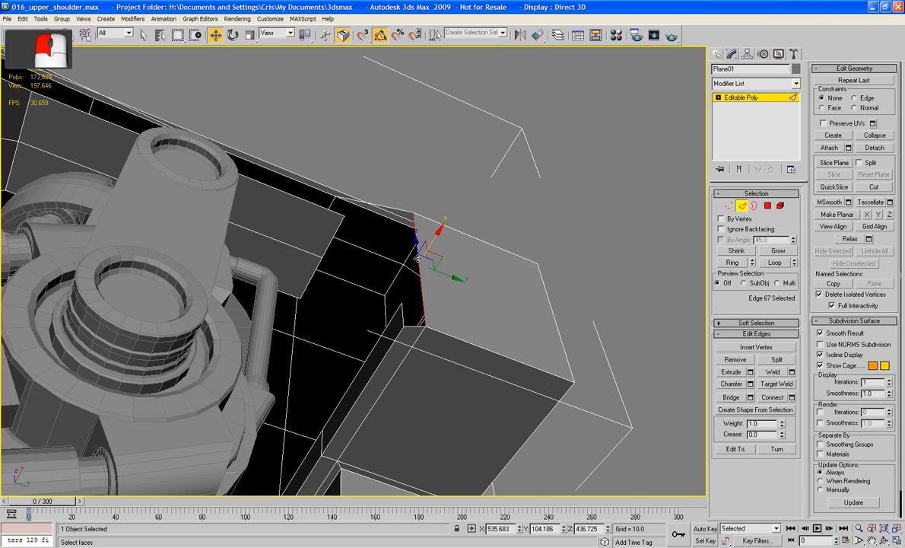
scroll(442, 260, up, 2)
shift+drag(443, 260, 415, 261)
alt+middle_drag(430, 280, 443, 156)
scroll(461, 178, up, 5)
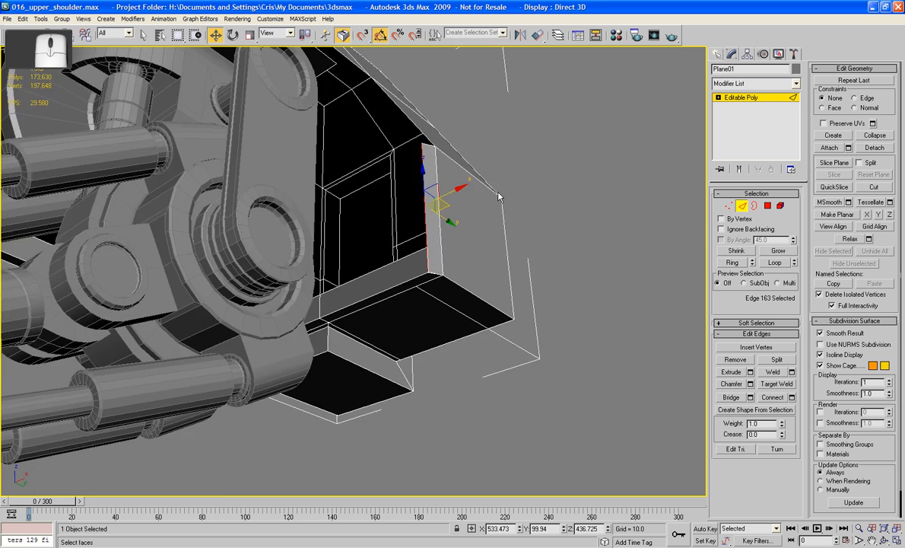
Weld the two overlapping vertices at the lower end of the new vertical strip with a 0.8 threshold
middle_drag(494, 185, 455, 255)
scroll(481, 179, up, 3)
scroll(481, 179, down, 1)
scroll(451, 228, down, 2)
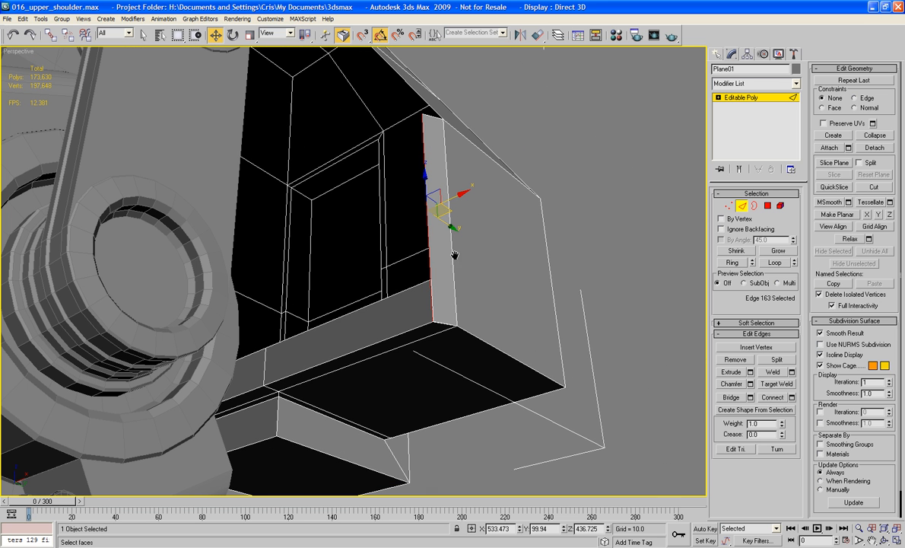
click(728, 206)
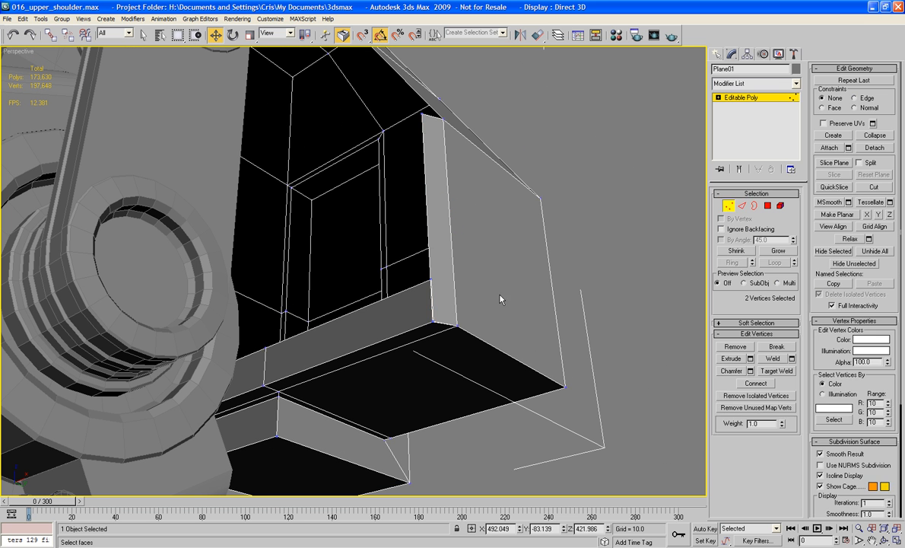
drag(447, 334, 448, 334)
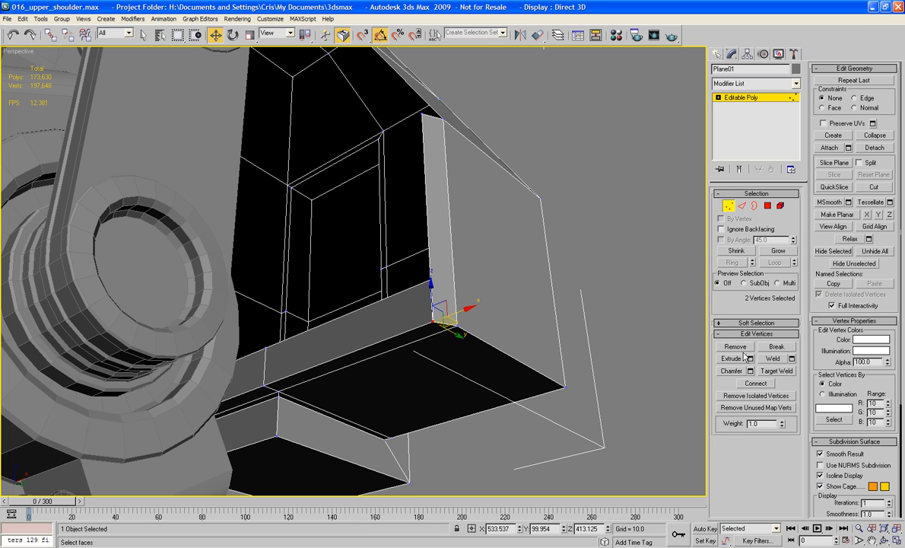
click(792, 359)
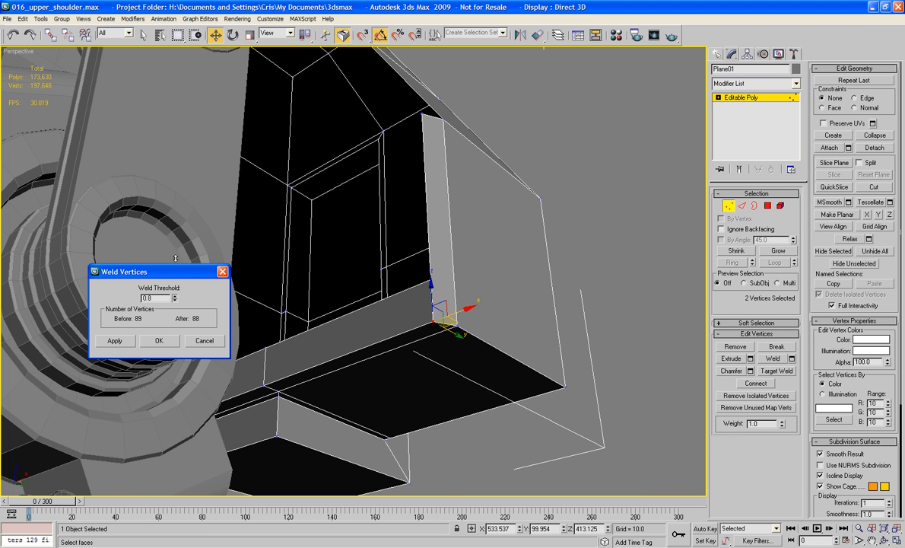
click(417, 315)
drag(423, 317, 448, 328)
click(159, 340)
Connect the paired vertical edges of the inner side faces at the front opening with one horizontal edge on each side
middle_drag(452, 265, 468, 226)
scroll(317, 231, up, 4)
scroll(404, 232, up, 3)
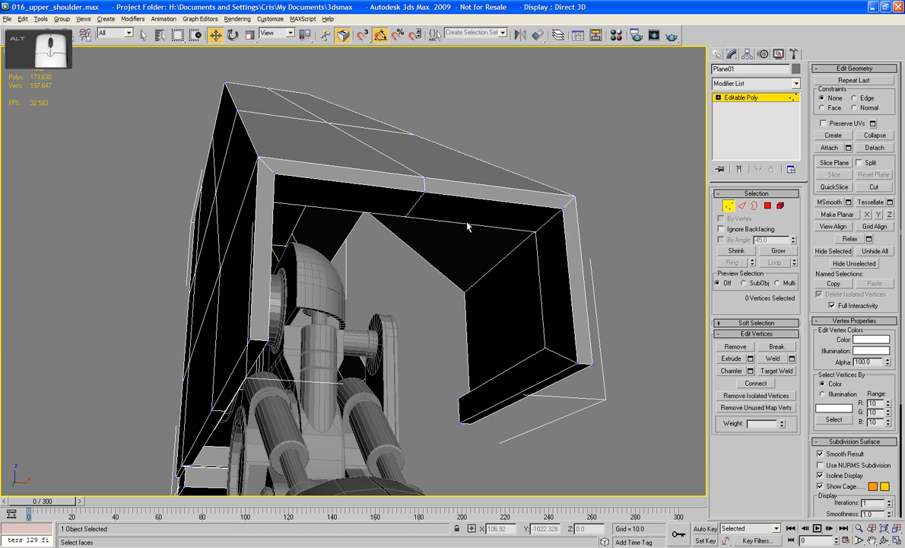
key(2)
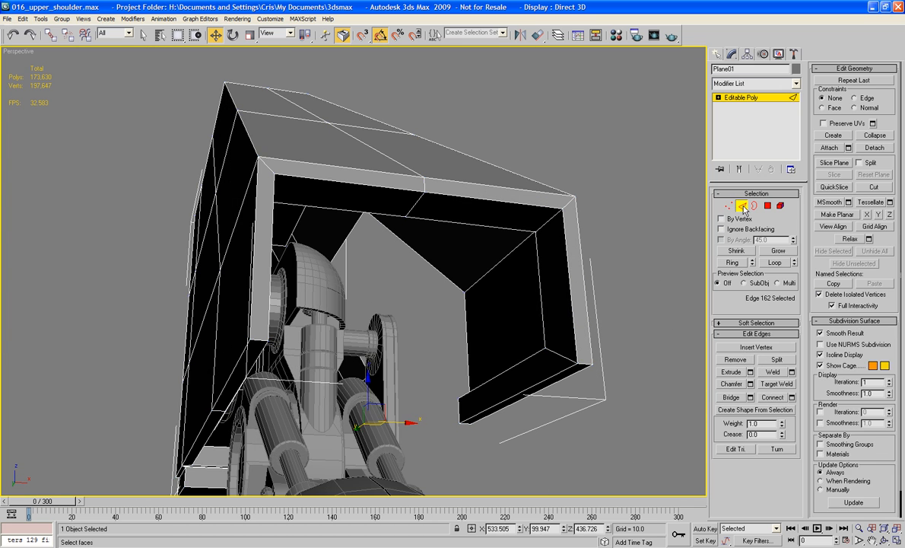
click(541, 295)
ctrl+click(572, 288)
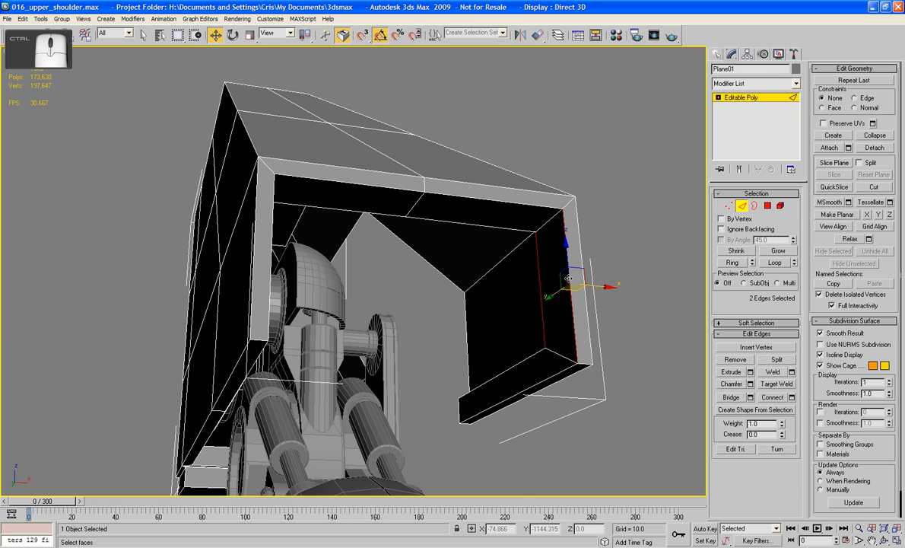
alt+middle_drag(498, 272, 442, 279)
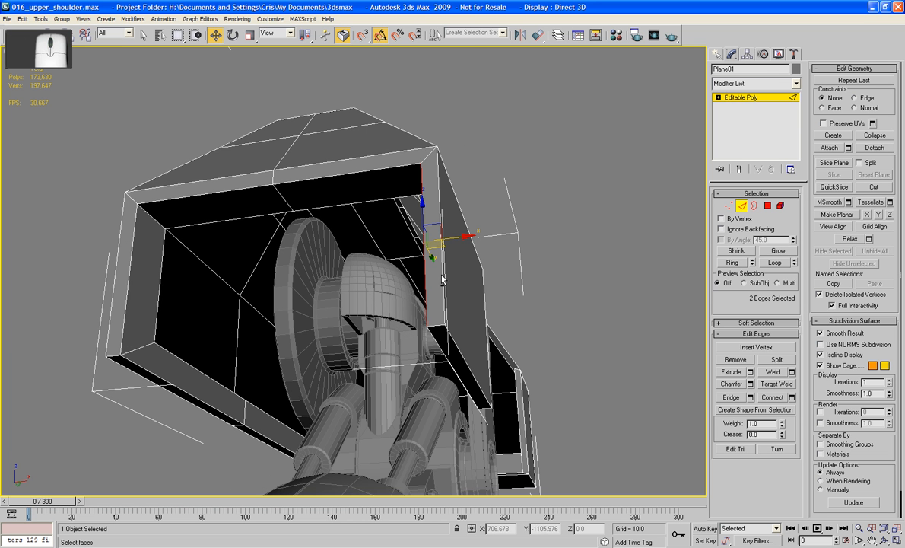
ctrl+click(145, 284)
ctrl+click(122, 261)
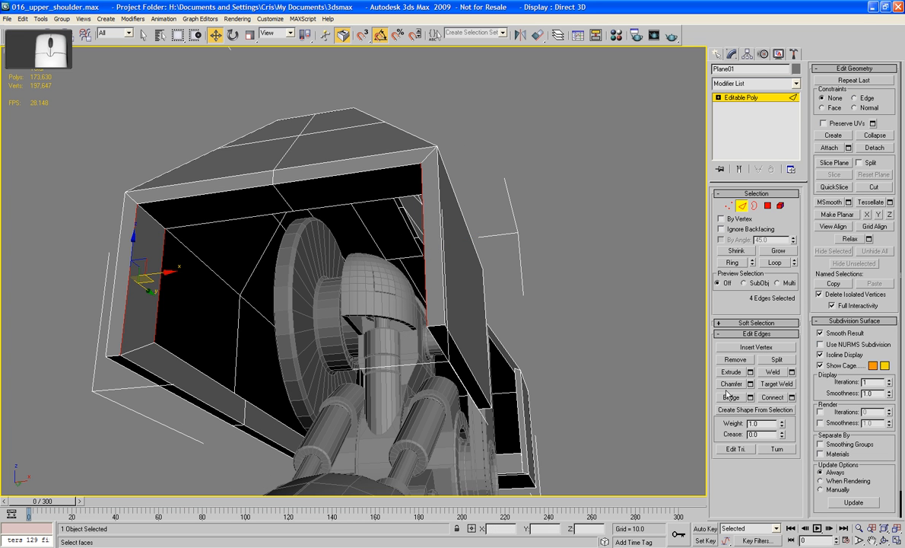
alt+middle_drag(535, 378, 419, 370)
key(ctrl+z)
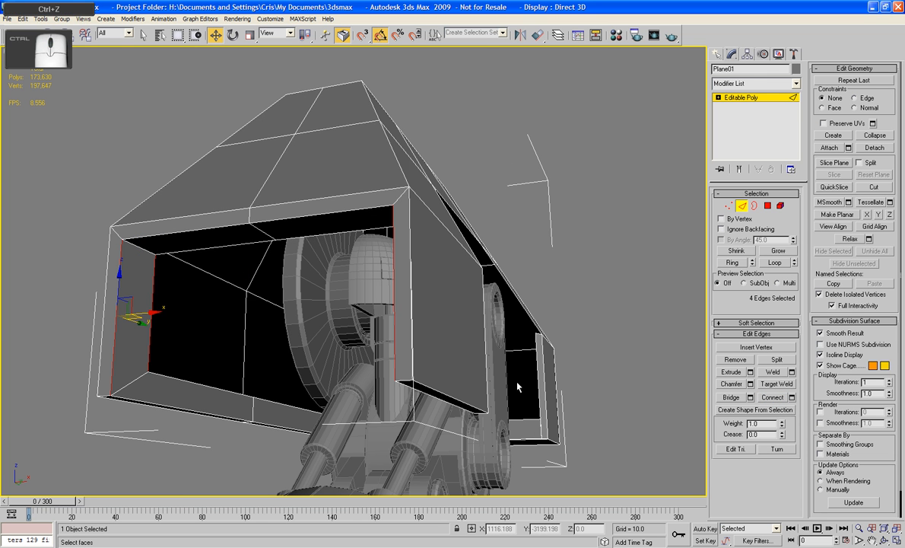
click(791, 396)
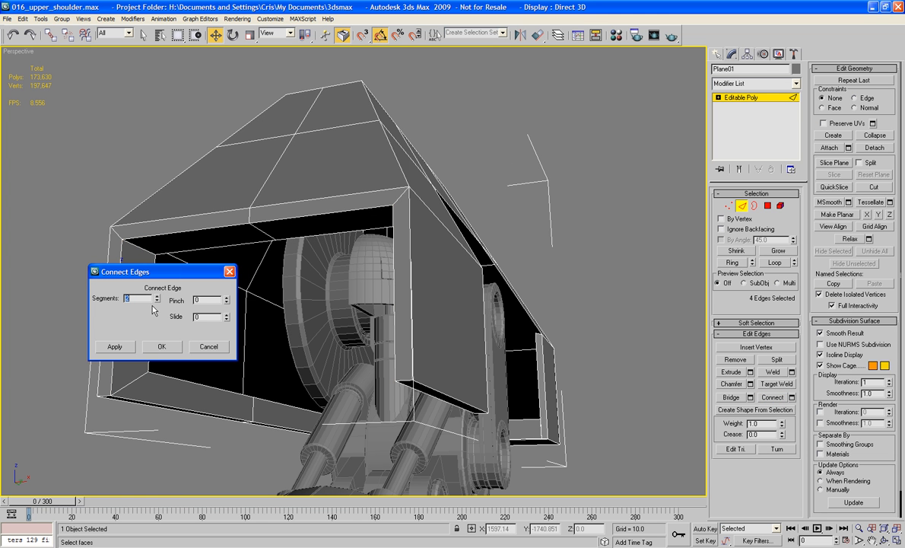
click(163, 346)
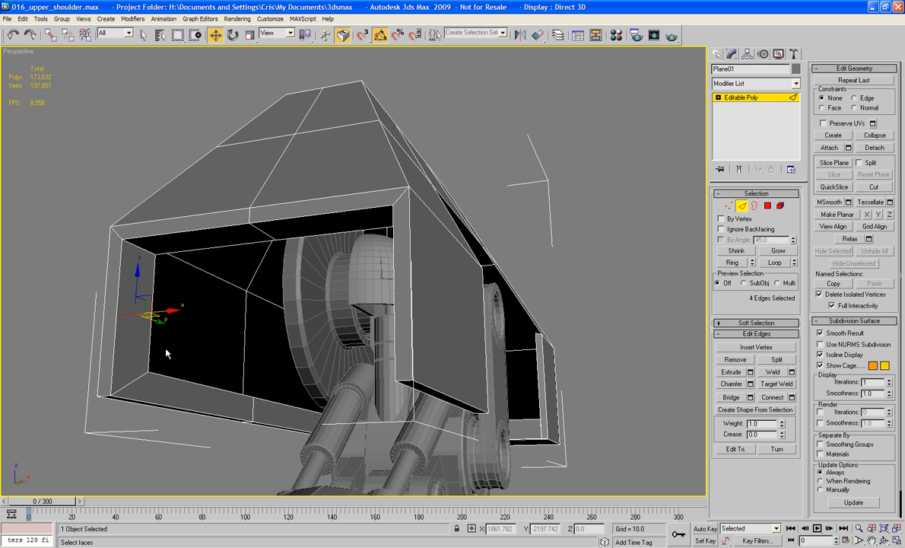
Bridge the upper halves of the two rear inner vertical edges to span a crosspiece across the front opening
alt+middle_drag(189, 363, 171, 364)
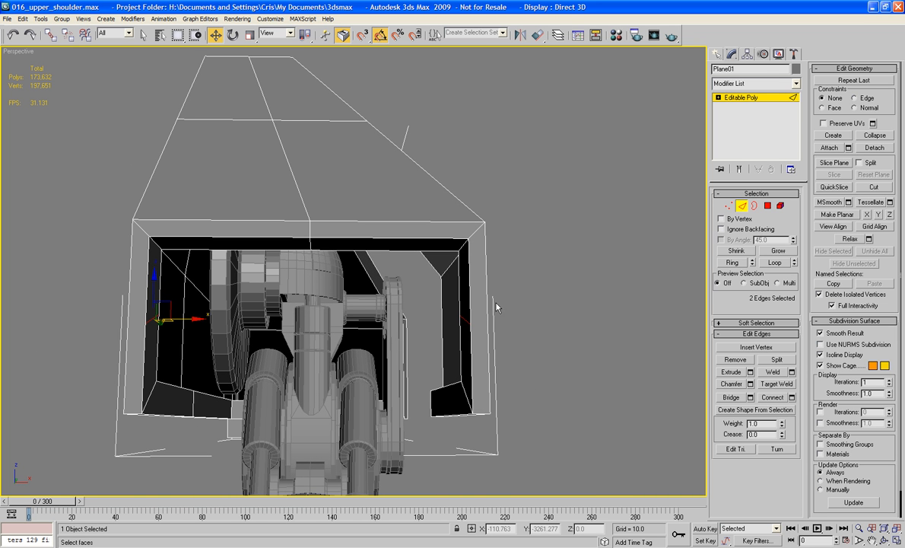
click(459, 287)
ctrl+click(160, 301)
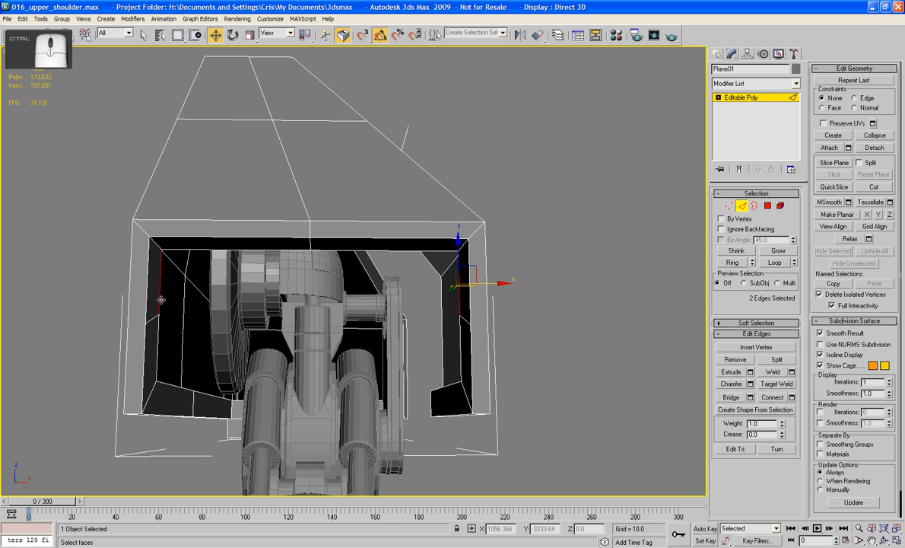
click(731, 397)
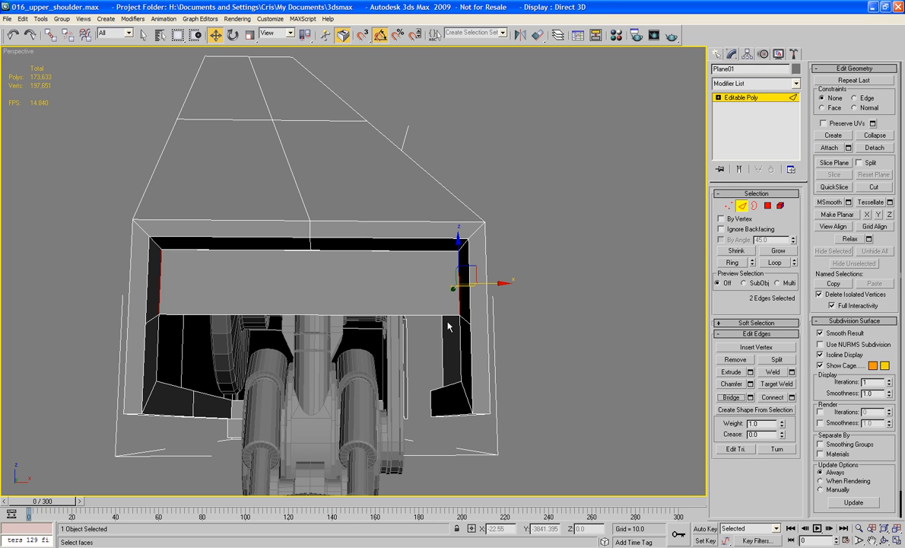
Connect the crosspiece's upper and lower edges with a vertical edge at its middle
click(371, 314)
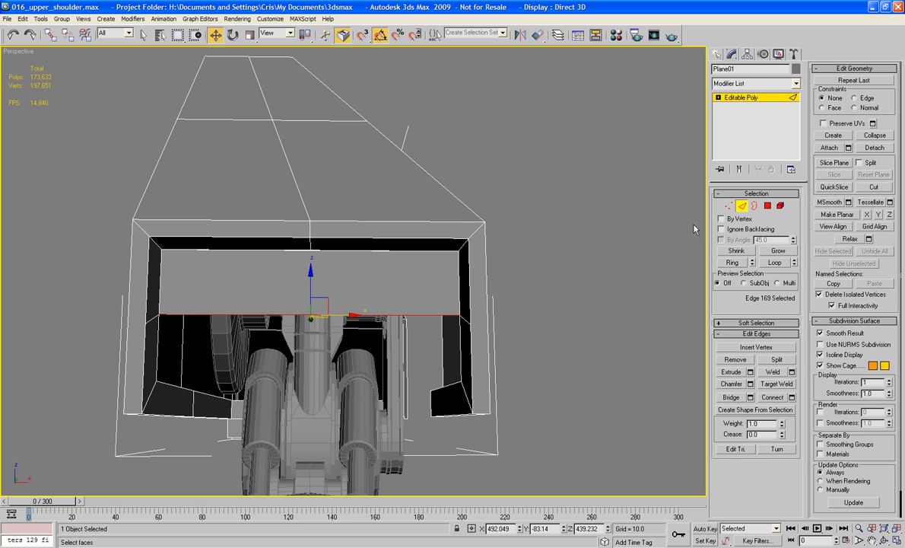
click(732, 262)
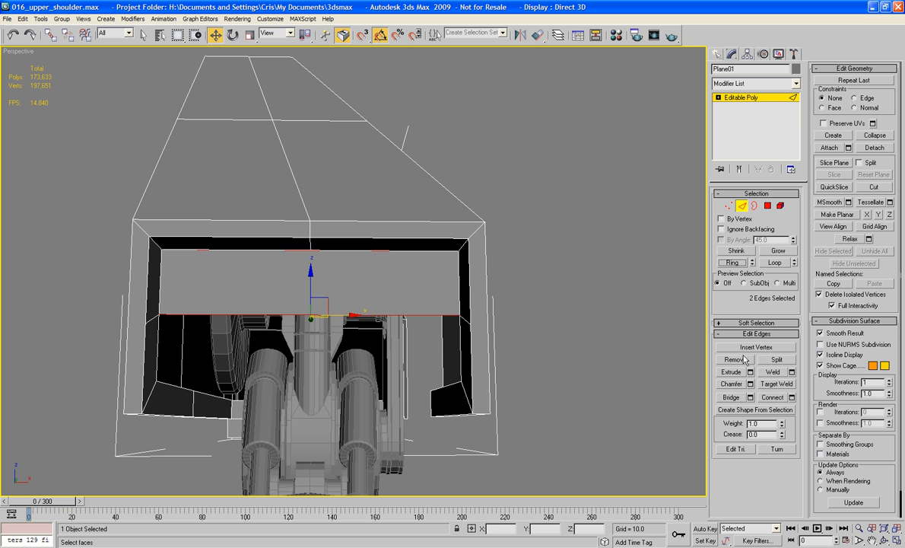
click(775, 398)
mouse_move(466, 352)
middle_down()
mouse_move(497, 383)
mouse_move(465, 369)
middle_up()
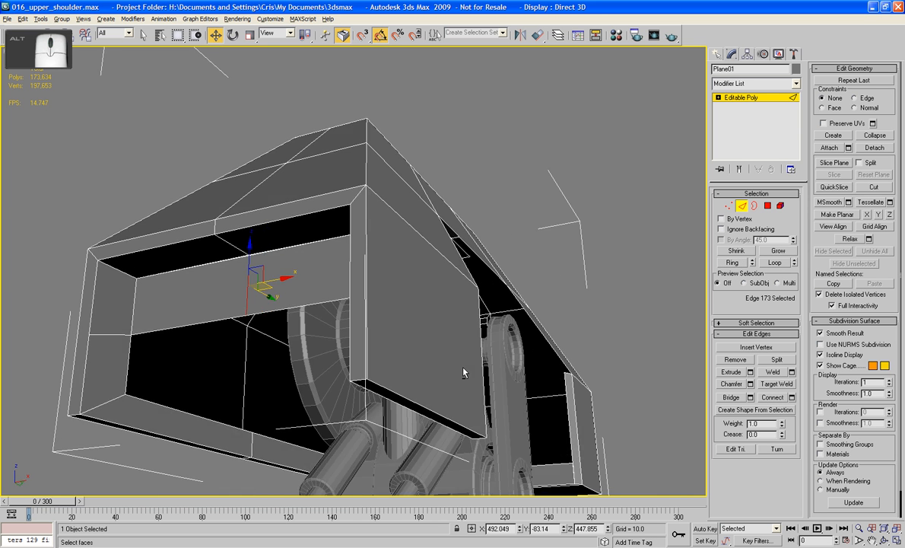
Try to target-weld the crosspiece's upper middle vertex to the neighbouring middle vertex of the inner roof edge
scroll(465, 370, up, 5)
scroll(404, 317, up, 2)
middle_drag(403, 317, 503, 352)
middle_drag(365, 331, 541, 302)
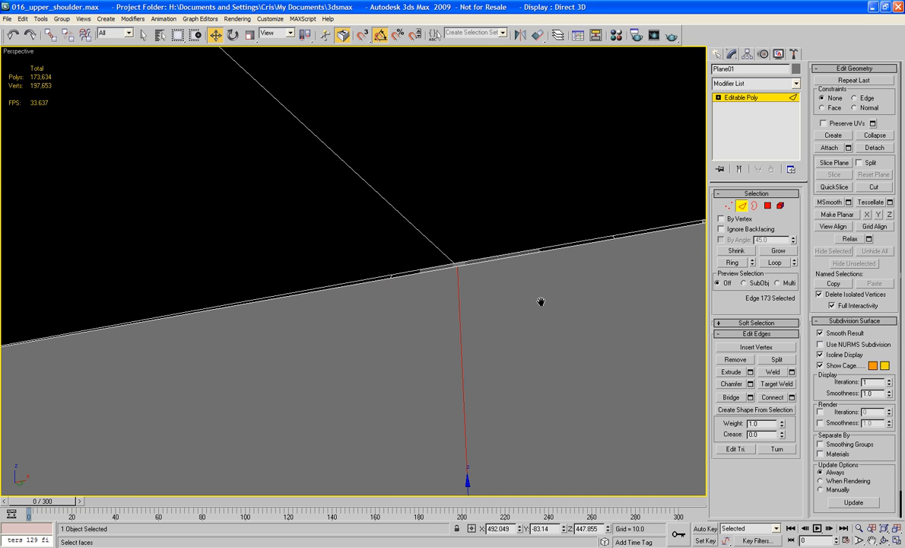
click(729, 206)
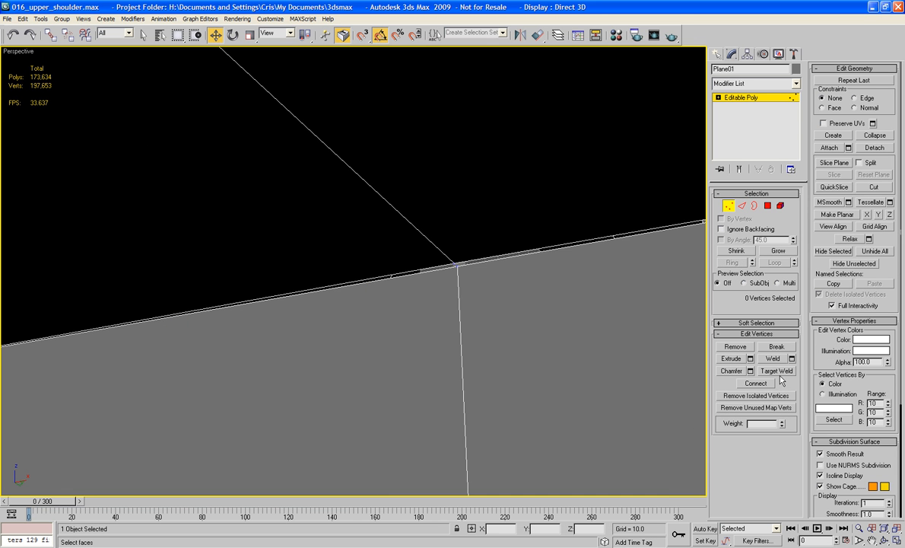
click(777, 372)
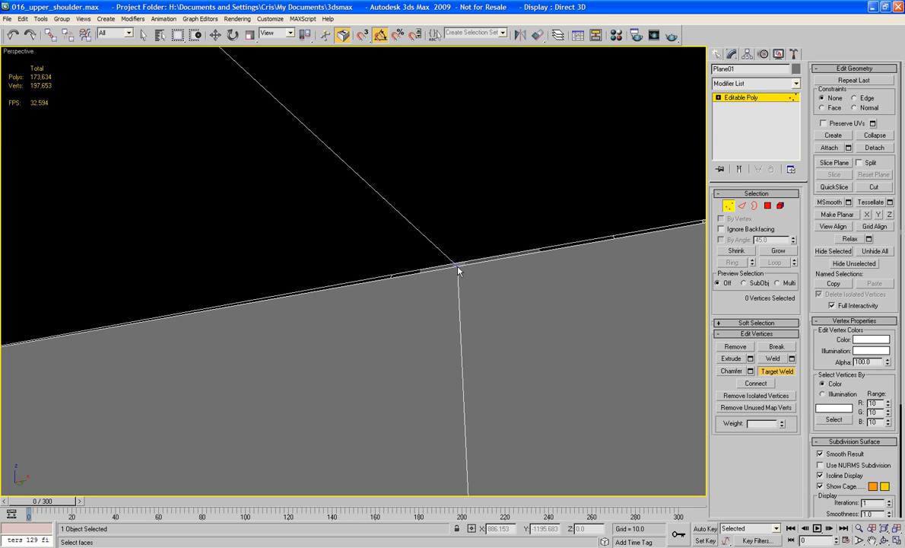
key(w)
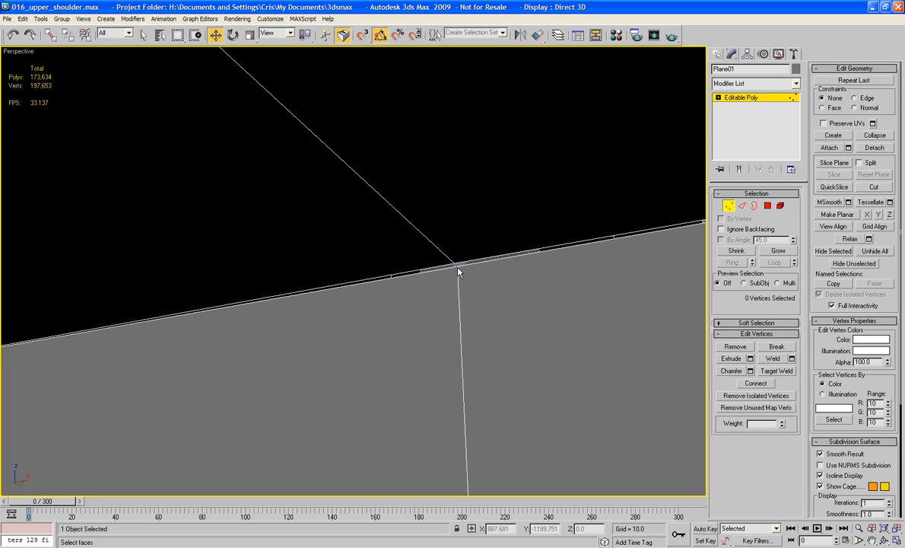
middle_drag(463, 275, 211, 248)
scroll(211, 247, down, 1)
scroll(212, 247, up, 1)
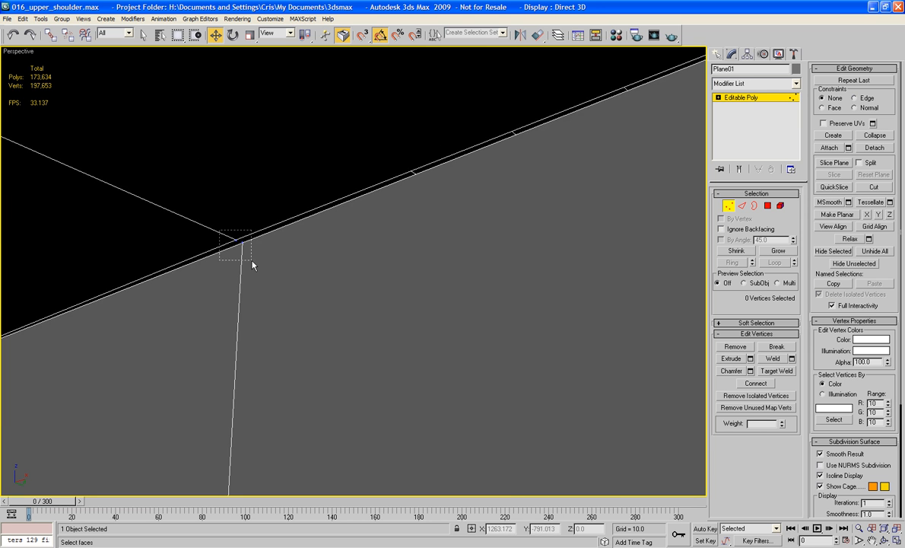
drag(254, 265, 253, 262)
key(z)
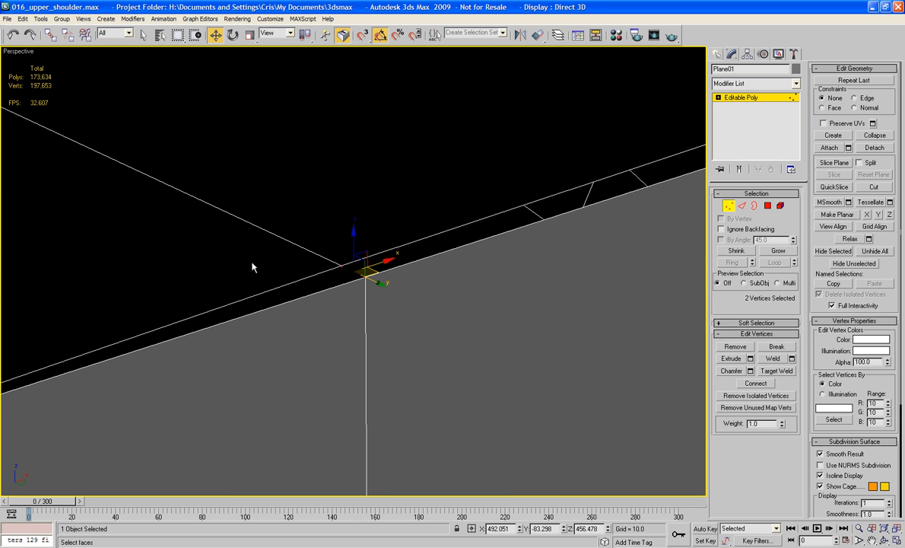
click(778, 371)
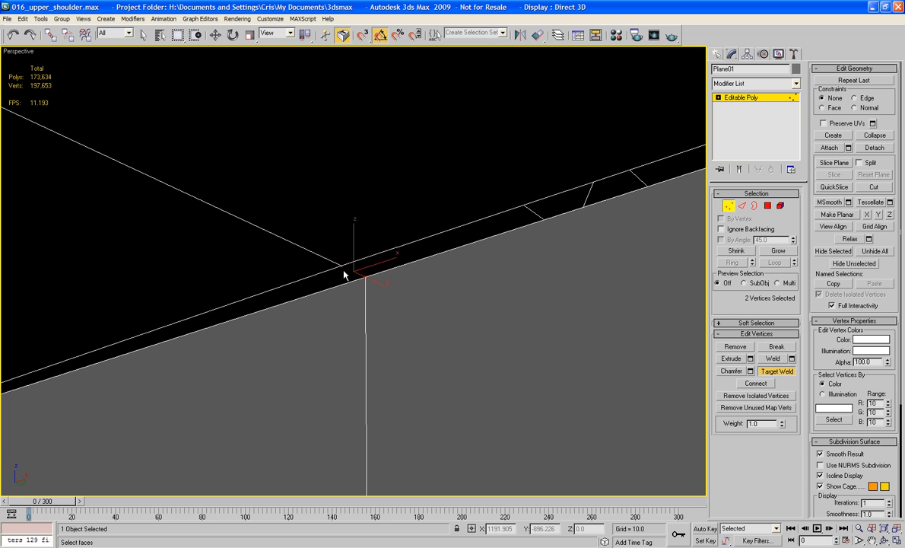
key(w)
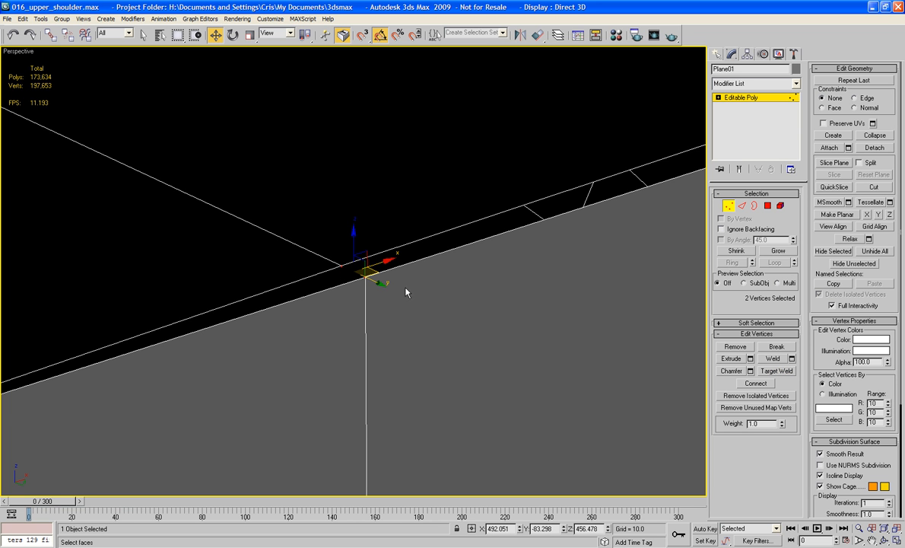
Delete the two long sloped roof polygons that meet the upper edge of the crosspiece from behind
alt+middle_drag(350, 275, 441, 285)
scroll(422, 287, down, 2)
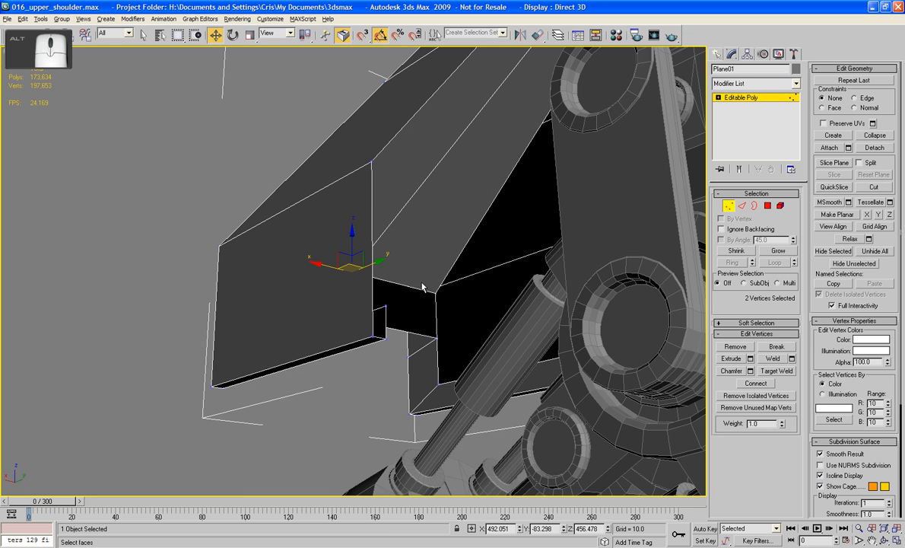
scroll(410, 275, down, 3)
middle_drag(410, 274, 408, 308)
scroll(417, 300, down, 5)
scroll(408, 308, up, 10)
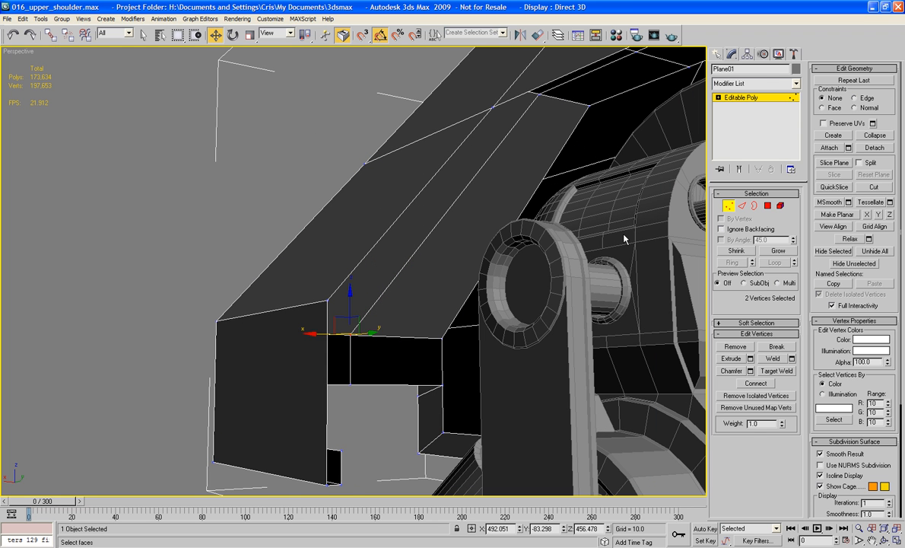
click(767, 206)
click(426, 228)
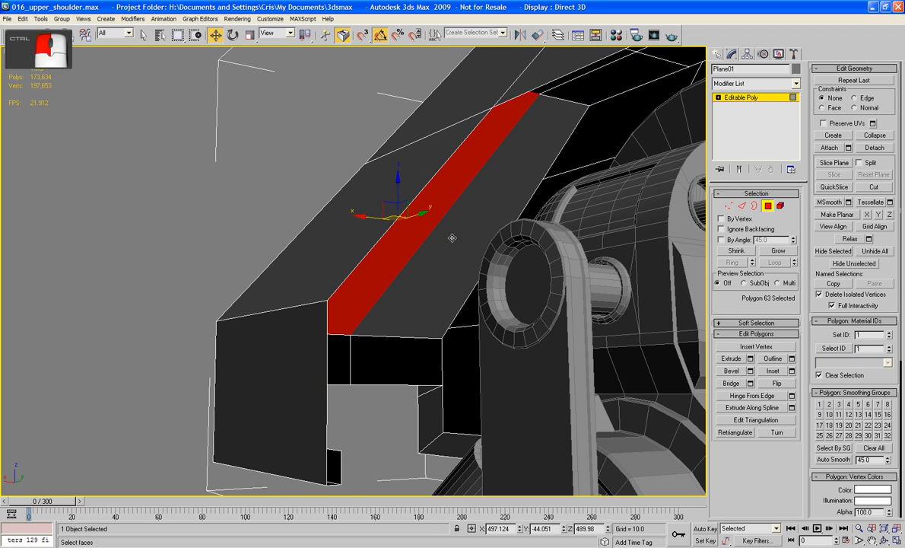
key(ctrl+d)
Target-weld the crosspiece's upper middle vertex with the adjoining middle vertex of the opening's inner roof edge
alt+middle_drag(329, 373, 426, 365)
scroll(408, 382, up, 6)
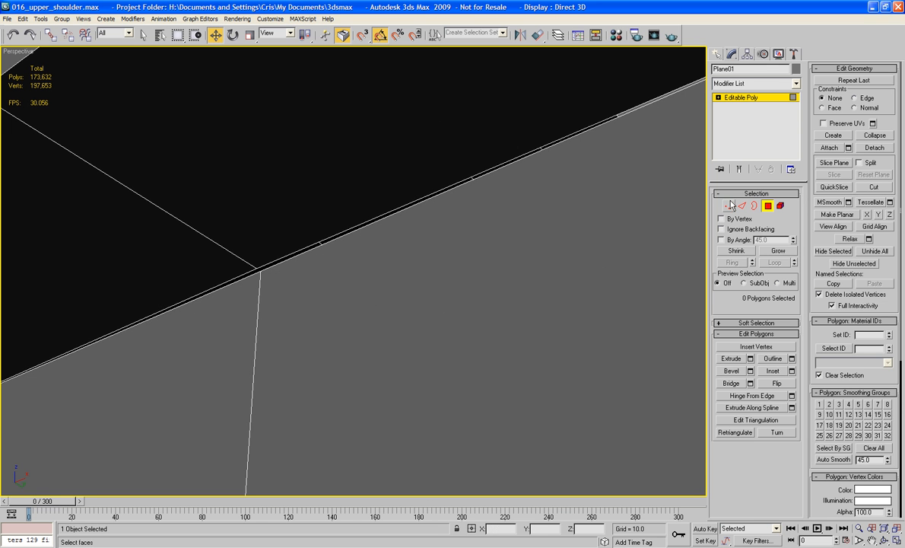
click(729, 206)
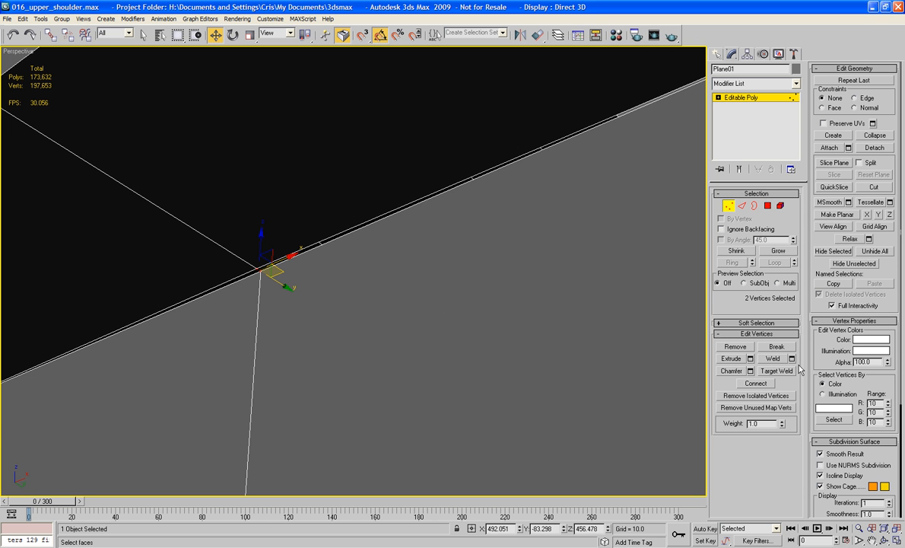
click(775, 371)
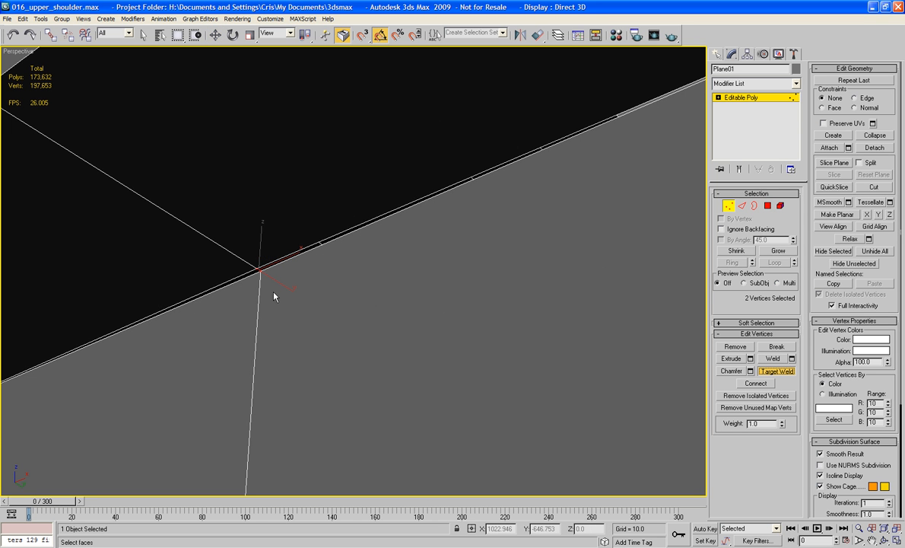
click(258, 270)
scroll(267, 272, down, 8)
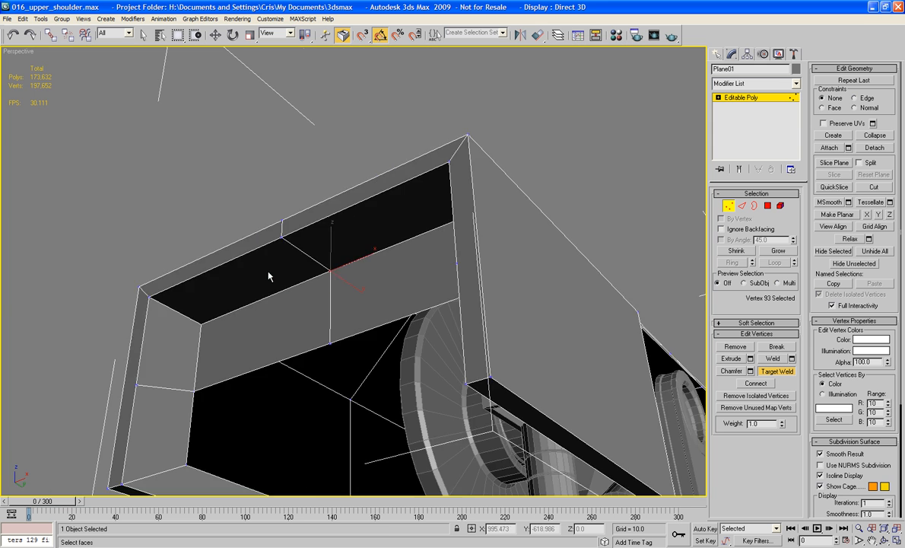
Bridge both halves of the crosspiece's upper edge to the matching inner roof edges, rebuilding the two long sloped roof polygons
alt+middle_drag(396, 295, 339, 292)
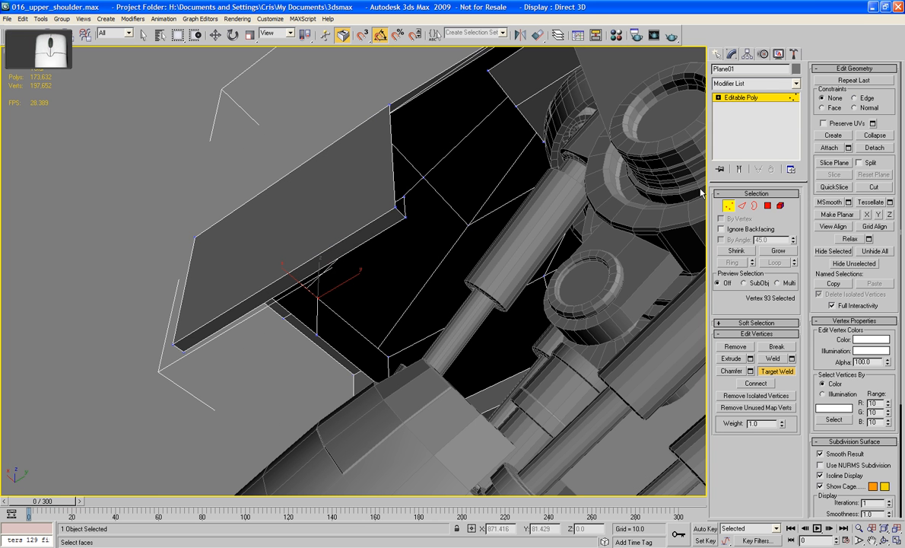
key(2)
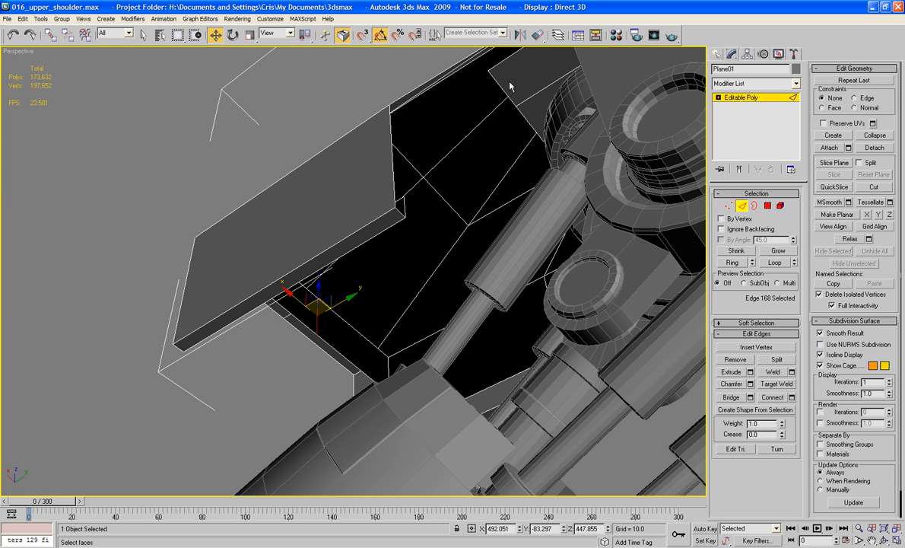
click(489, 74)
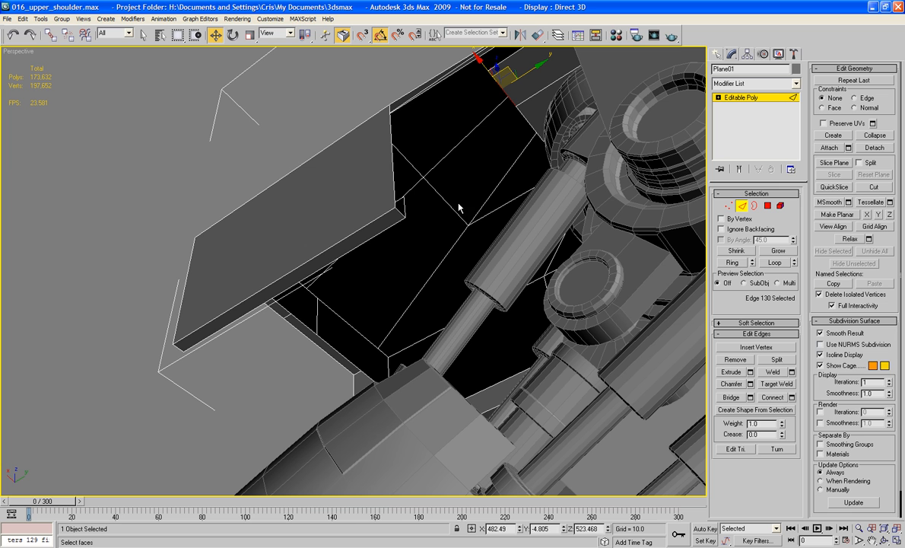
ctrl+click(285, 327)
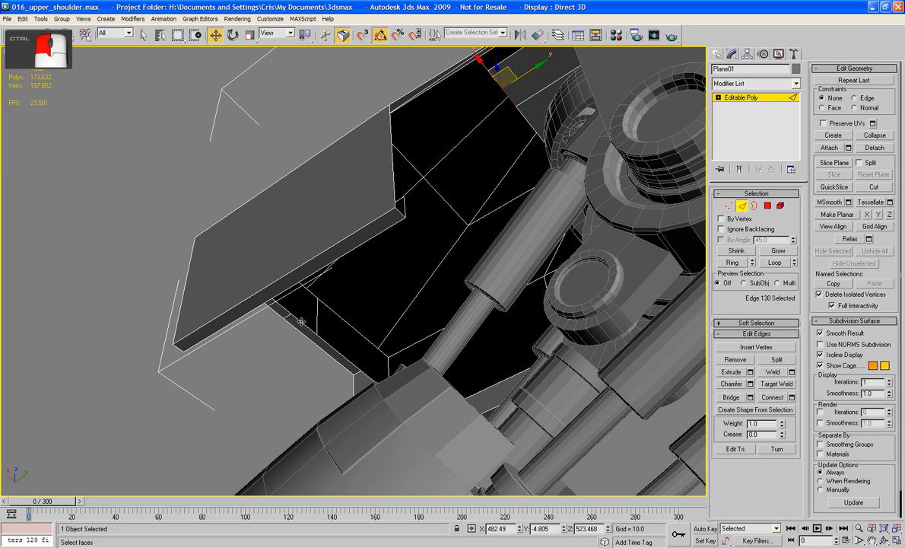
click(734, 397)
click(530, 134)
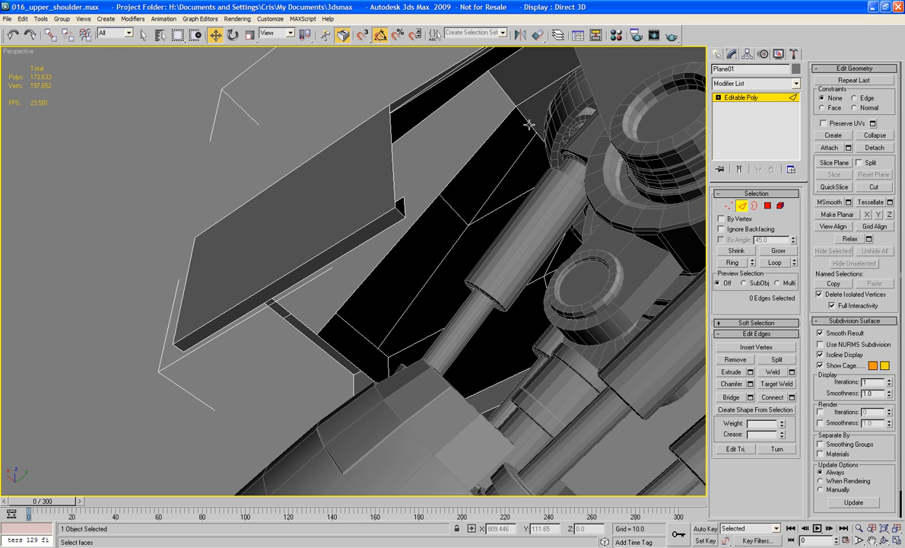
click(530, 124)
ctrl+click(352, 359)
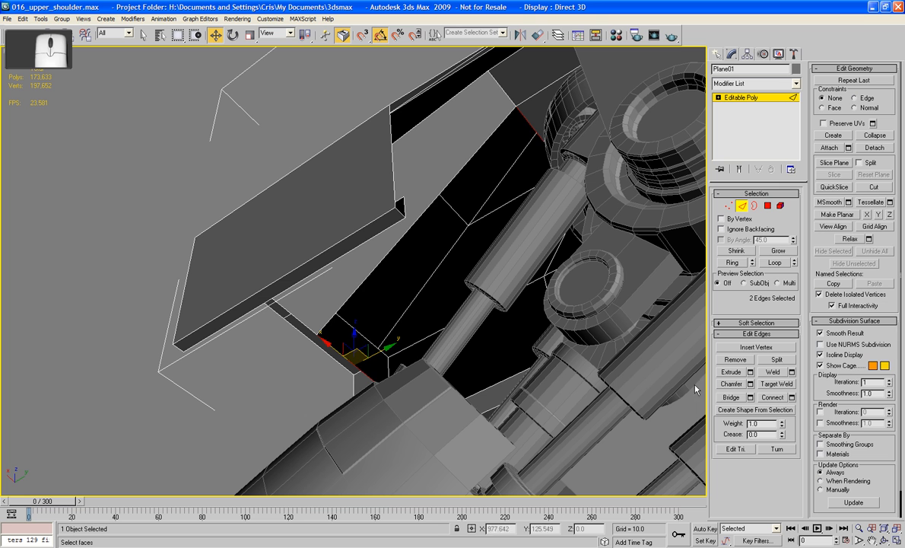
click(730, 397)
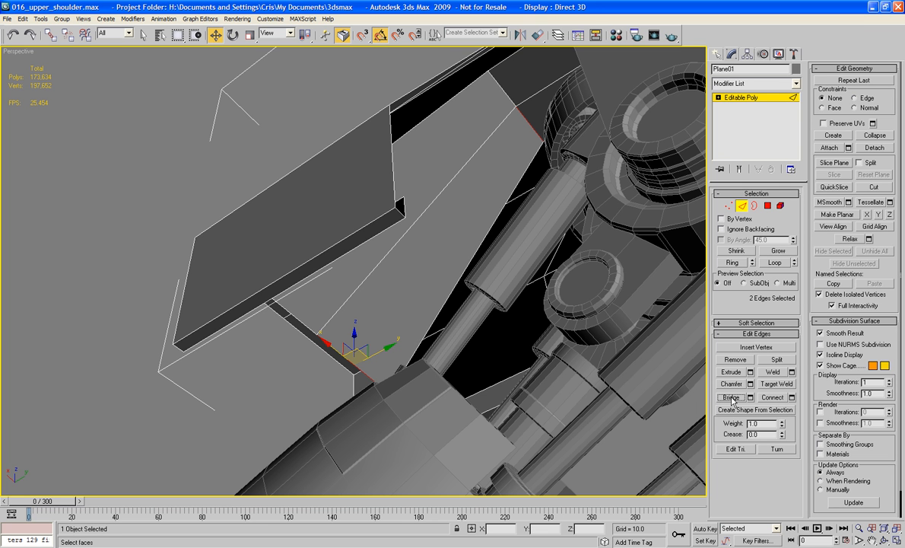
Extend the two vertical inner side-wall edges below the crosspiece along Y by about 64 units as new wall polygons
alt+middle_drag(656, 403, 450, 328)
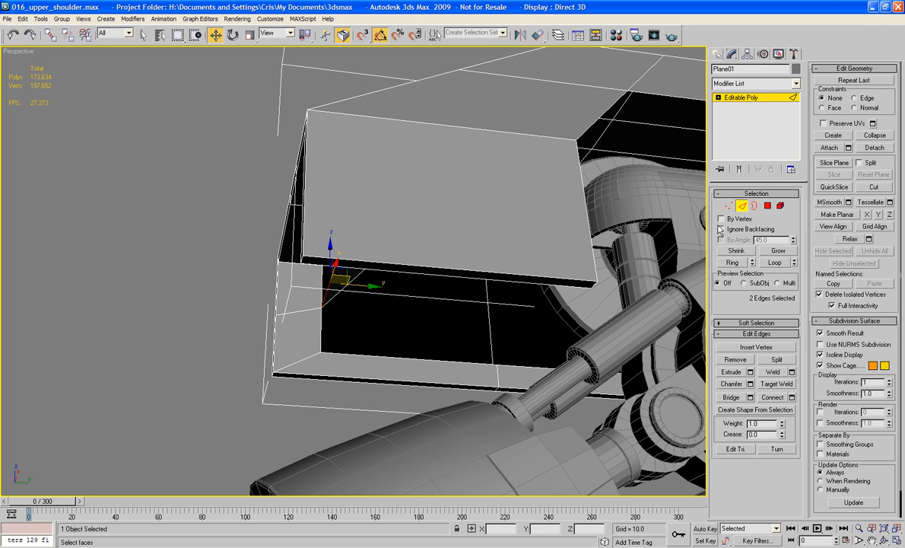
click(322, 333)
alt+middle_drag(324, 333, 434, 354)
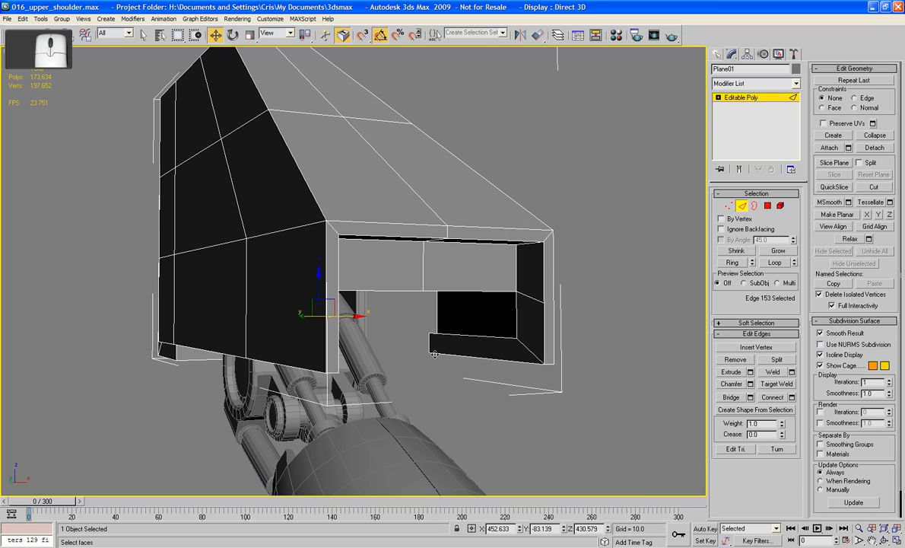
ctrl+click(481, 297)
alt+middle_drag(483, 302, 323, 306)
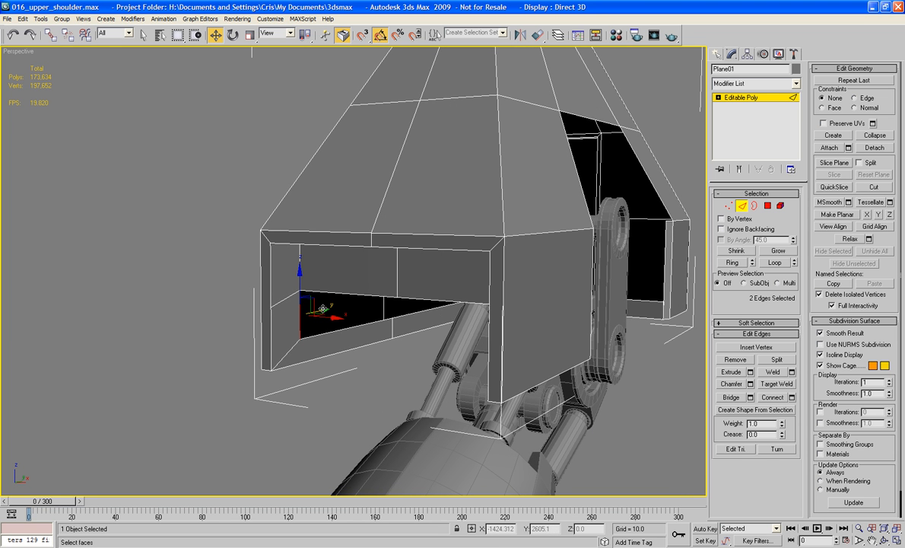
shift+drag(322, 308, 413, 281)
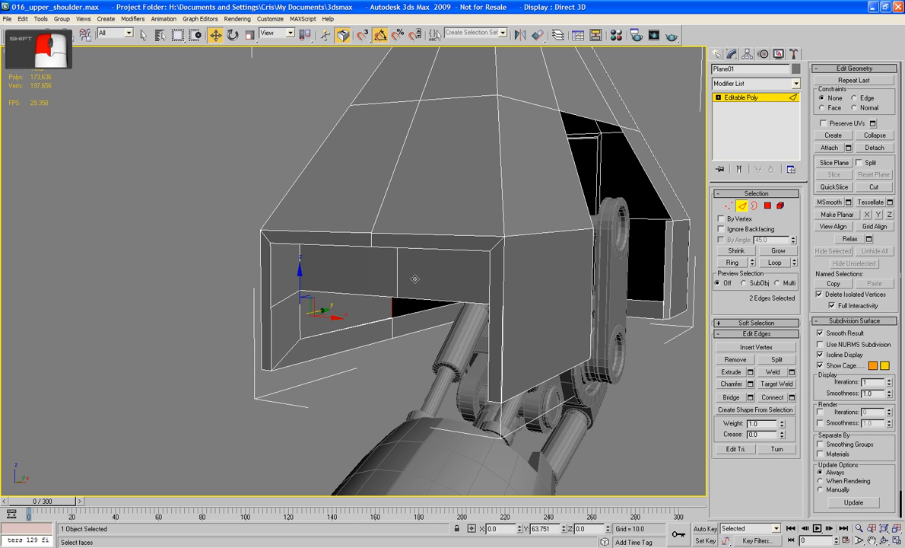
shift+drag(416, 278, 416, 279)
alt+middle_drag(416, 279, 401, 252)
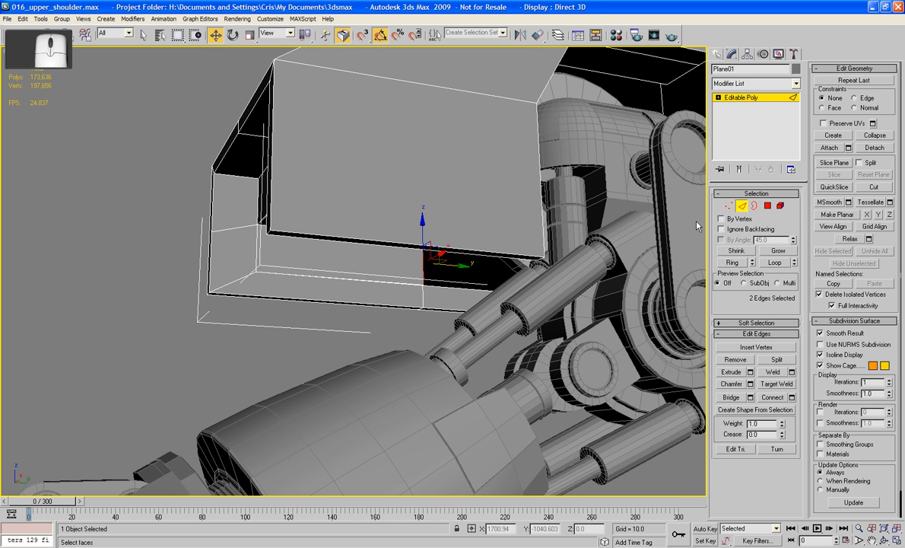
Weld all of the shell's vertices with a weld threshold of 2.7
click(727, 206)
key(ctrl+a)
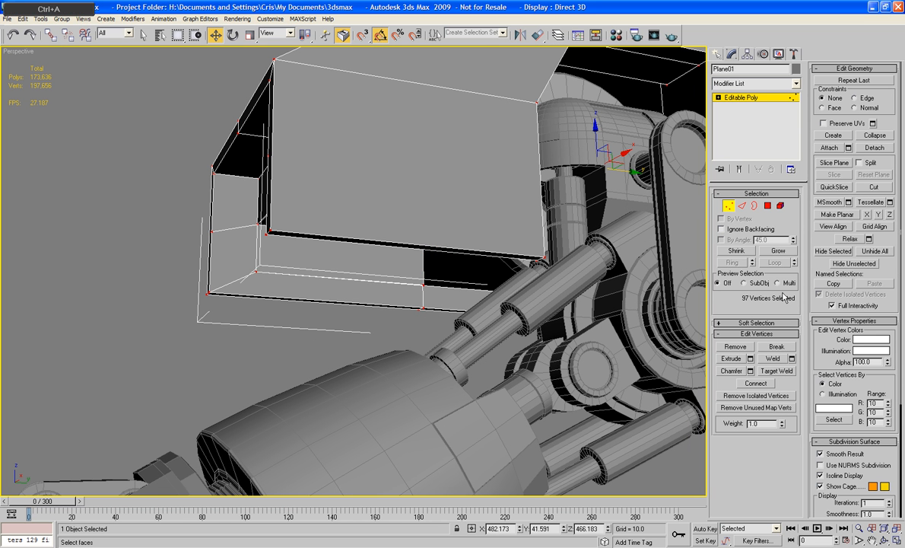
click(791, 358)
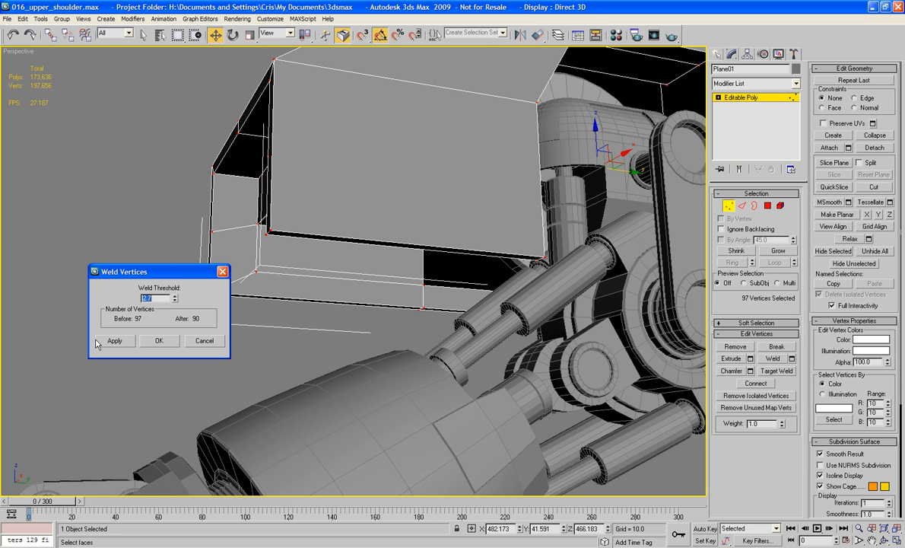
middle_drag(324, 340, 287, 324)
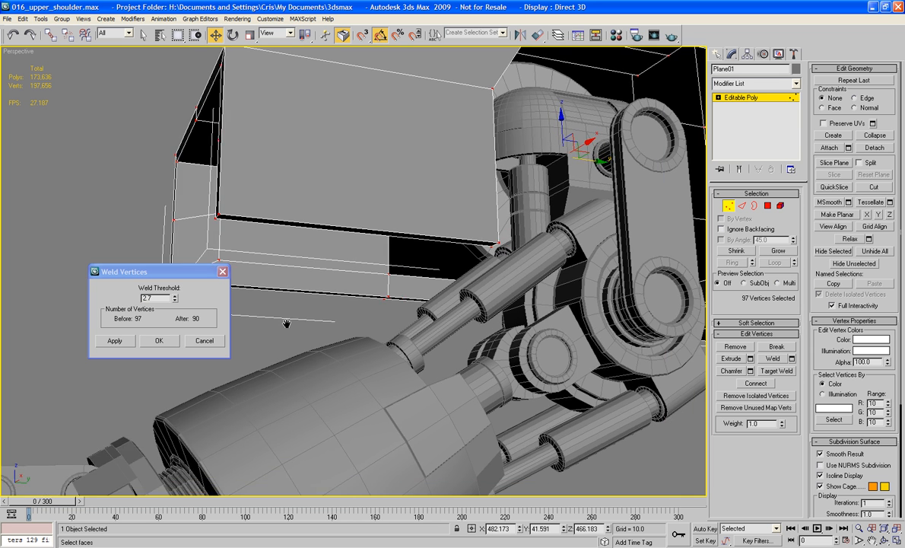
scroll(287, 323, down, 5)
click(159, 340)
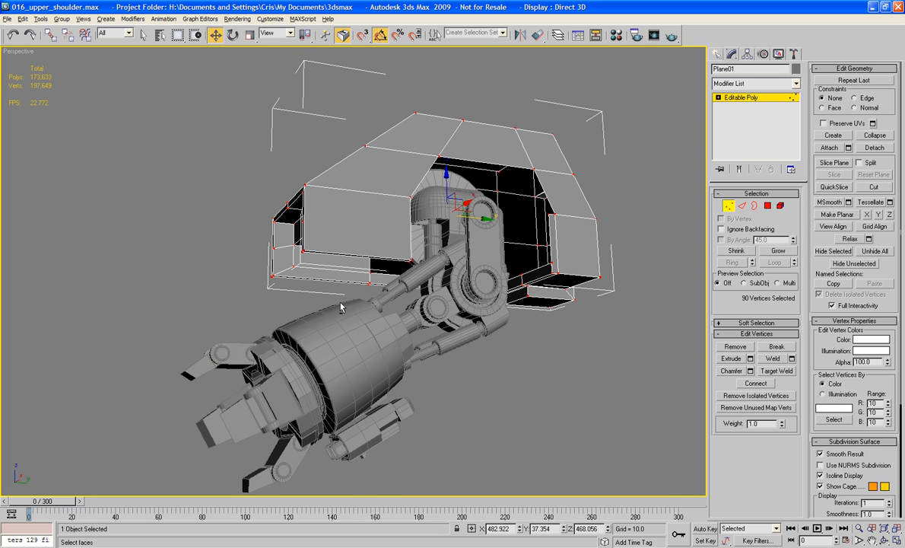
Bridge the inner roof's side edge to the top edge of the extended lower wall strip to fill that side wall
alt+middle_drag(341, 307, 406, 238)
scroll(301, 279, up, 8)
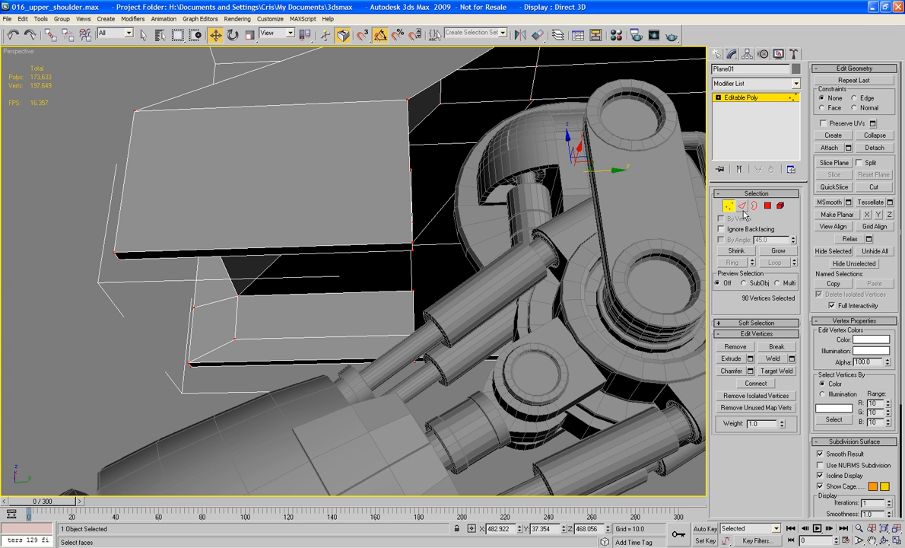
key(2)
click(488, 101)
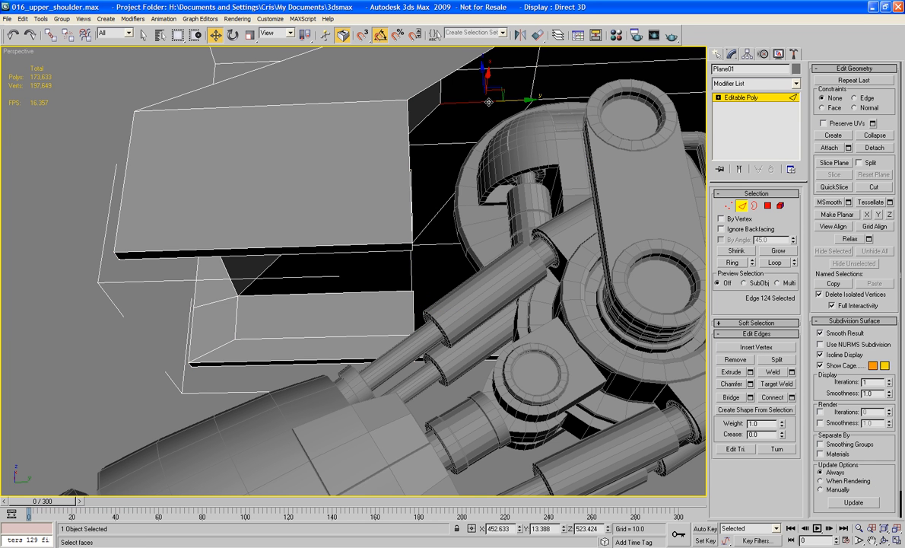
ctrl+click(385, 292)
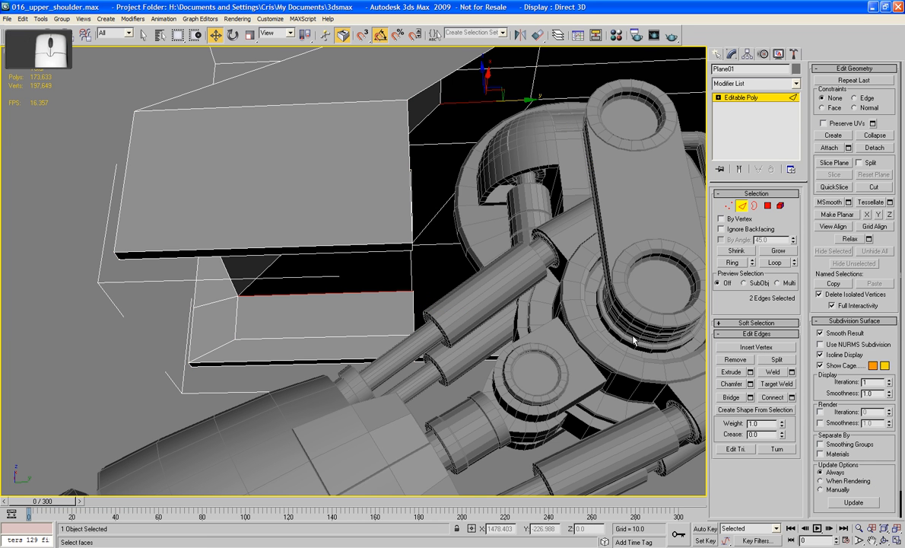
click(732, 397)
Leave edge editing and isolate the shoulder shell from the rest of the mech
scroll(608, 289, down, 5)
alt+middle_drag(597, 276, 433, 267)
scroll(433, 267, up, 5)
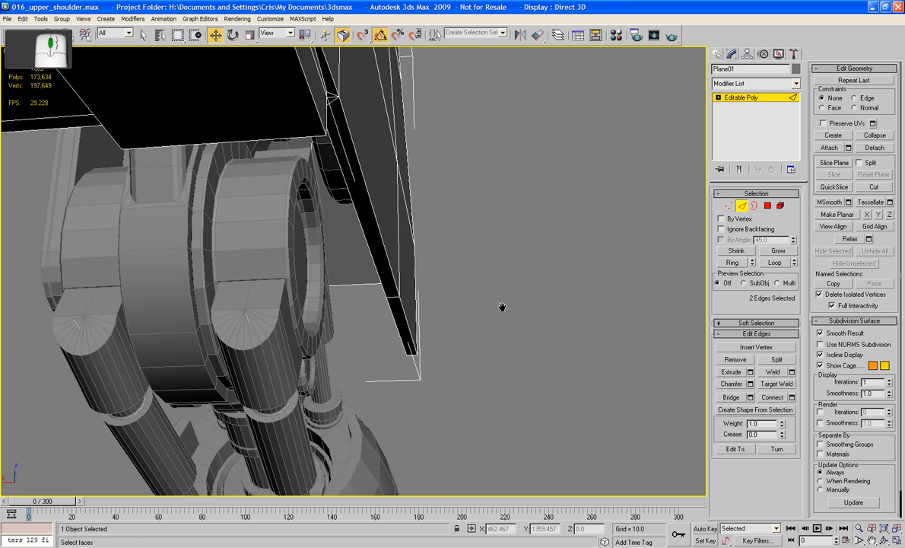
alt+middle_drag(502, 307, 470, 290)
click(745, 208)
right_click(441, 272)
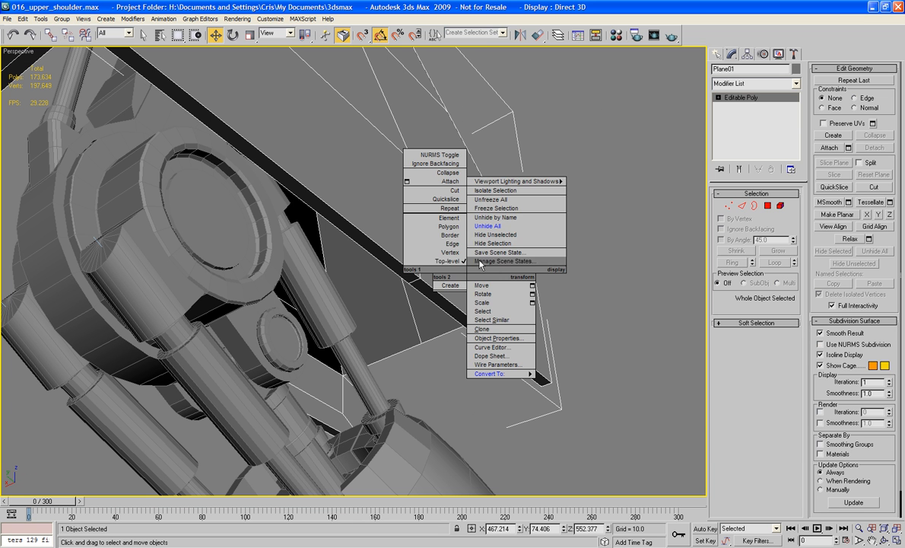
click(486, 192)
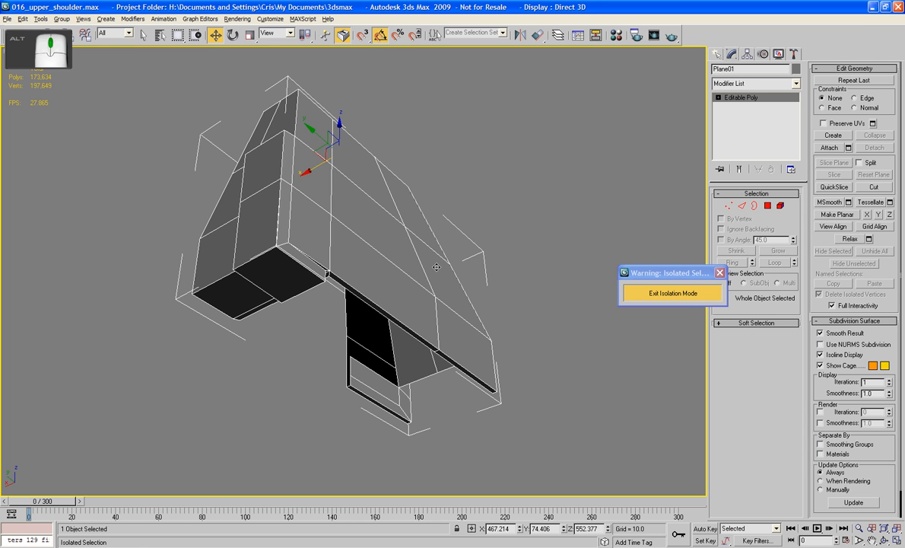
Bridge the opposite inner roof side edge to the top edge of its extended wall strip to fill the other side wall
alt+middle_drag(408, 312, 416, 289)
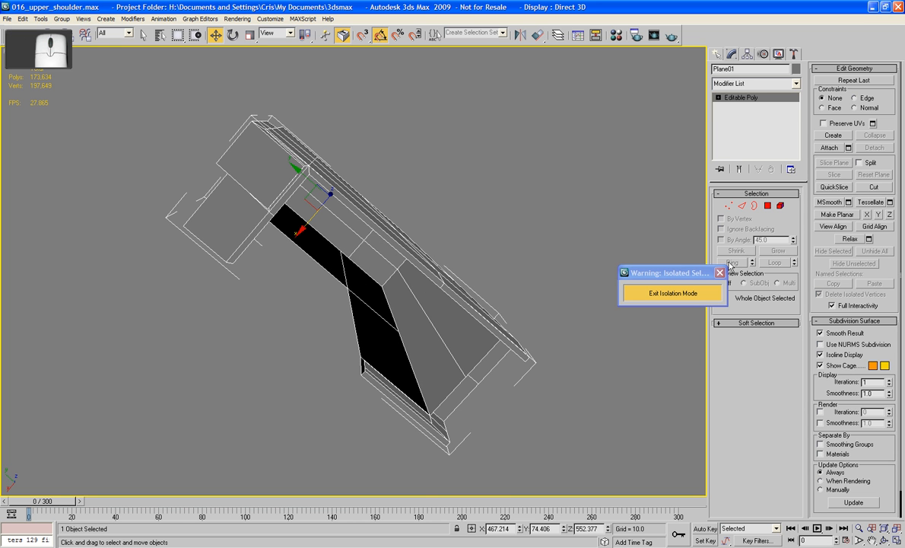
click(746, 207)
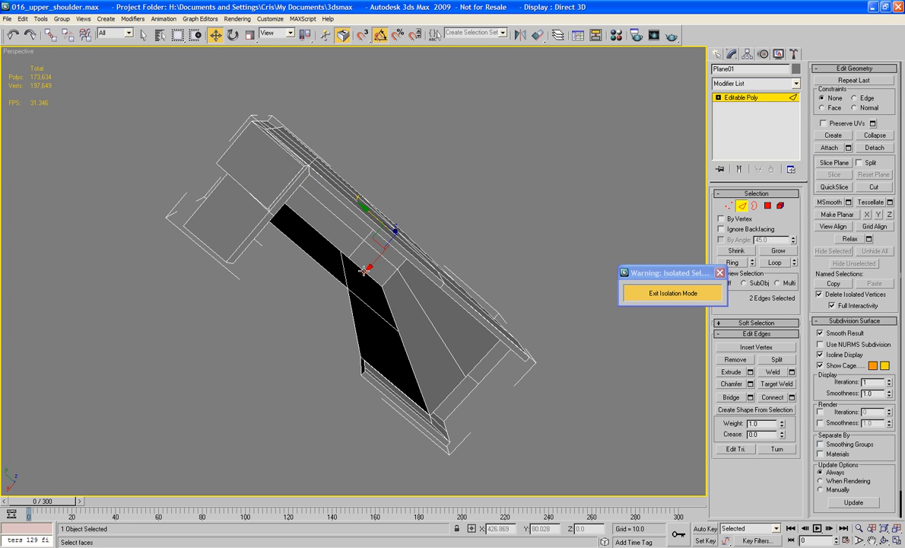
alt+middle_drag(365, 356, 596, 408)
scroll(595, 409, up, 3)
alt+middle_drag(463, 420, 451, 373)
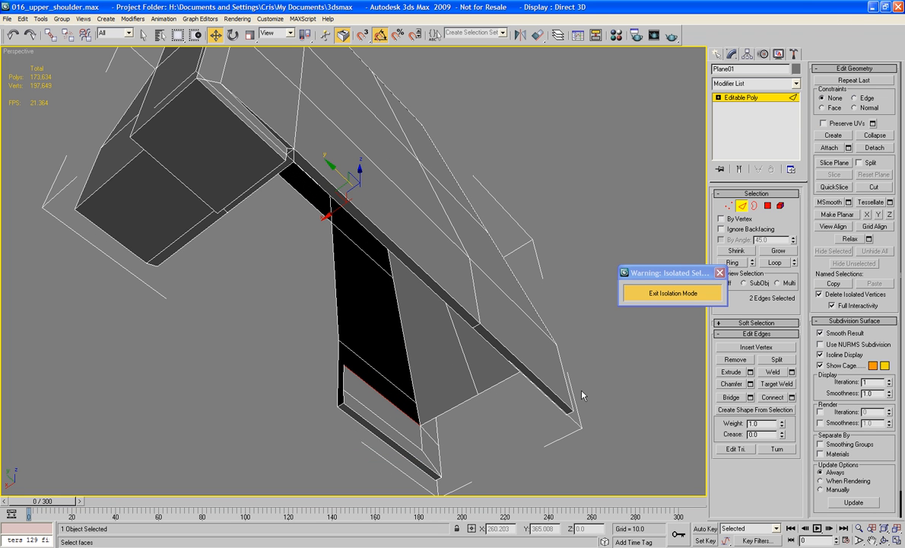
click(740, 401)
click(244, 318)
Bridge the sloped outer edge of the shell's side cutout to the neighbouring sloped inner wall edge to close the rim gap
alt+middle_drag(245, 318, 335, 305)
scroll(336, 306, up, 5)
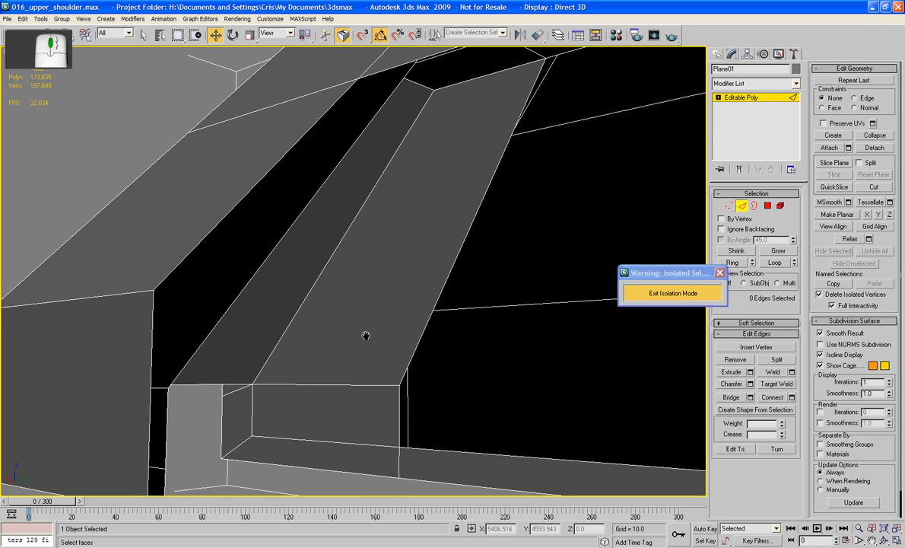
alt+middle_drag(366, 336, 311, 265)
scroll(365, 307, down, 5)
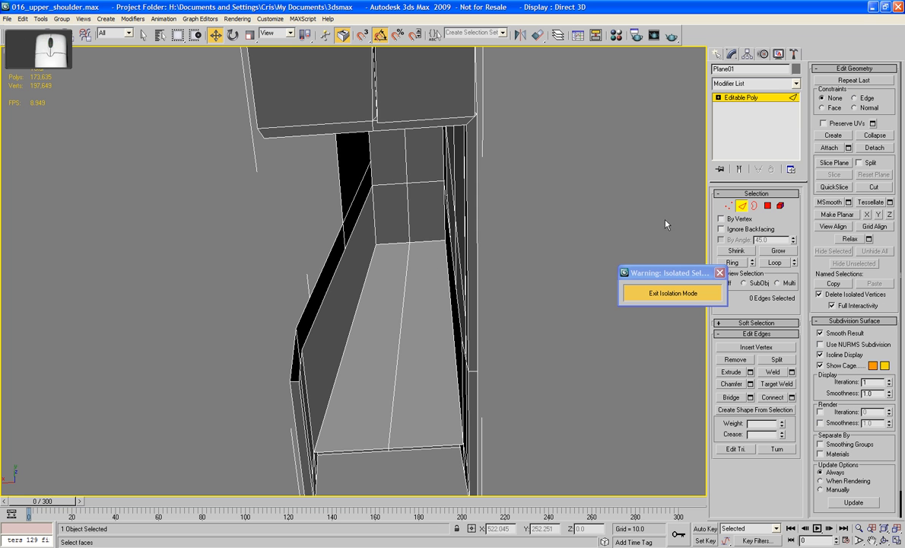
click(321, 276)
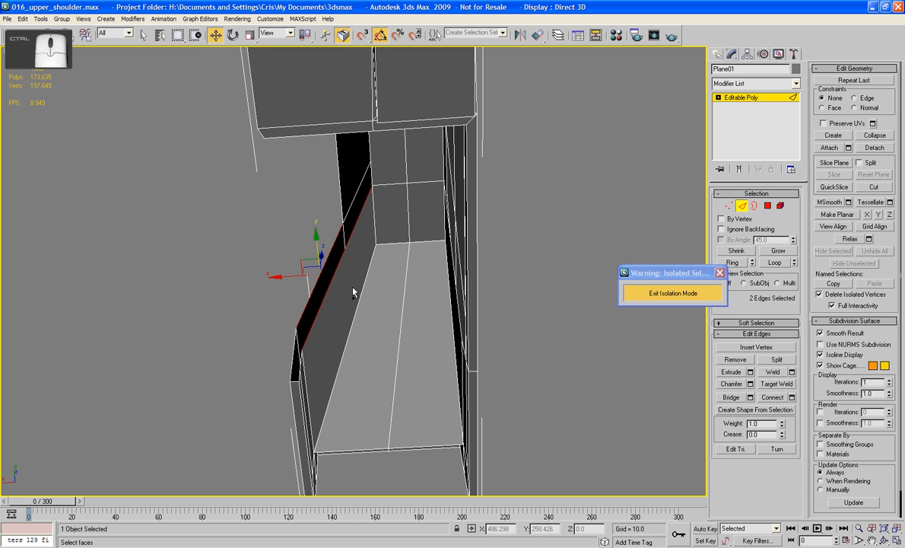
click(269, 250)
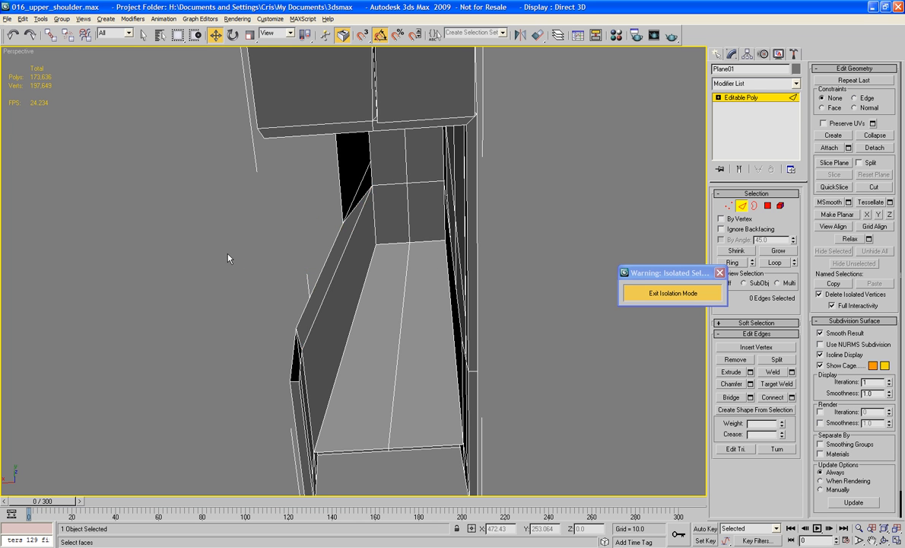
Raise the inner vertex at the foot of the new sloped rim along Z to about 461, level with the outer side panel's upper corner
alt+middle_drag(228, 255, 330, 238)
scroll(317, 314, up, 5)
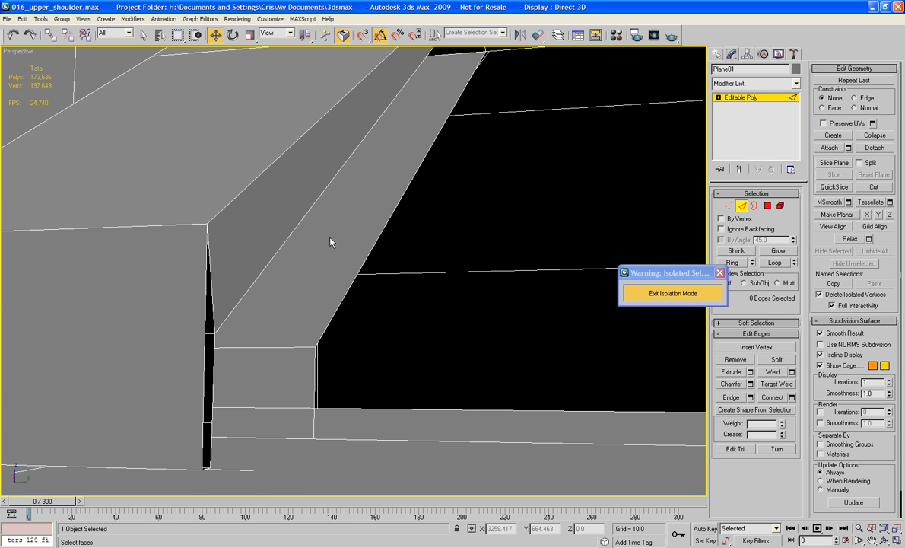
click(729, 205)
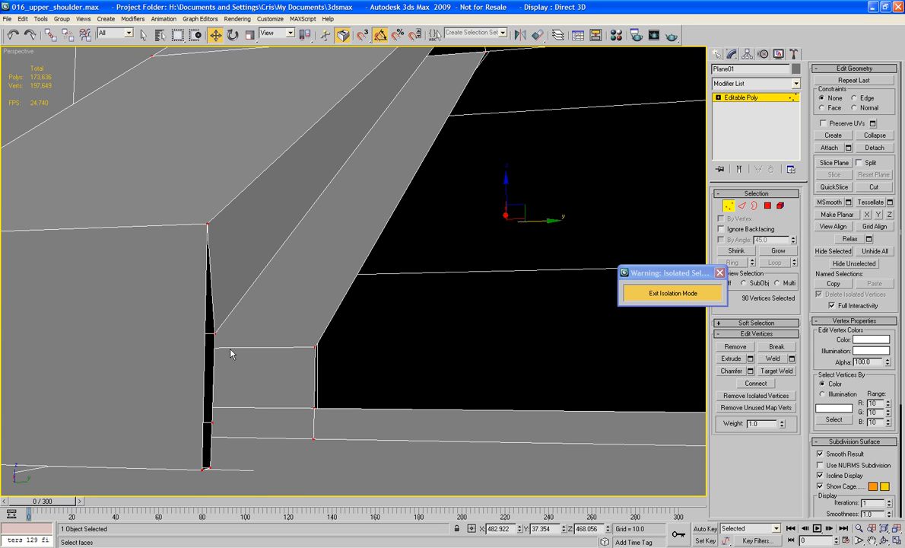
click(212, 333)
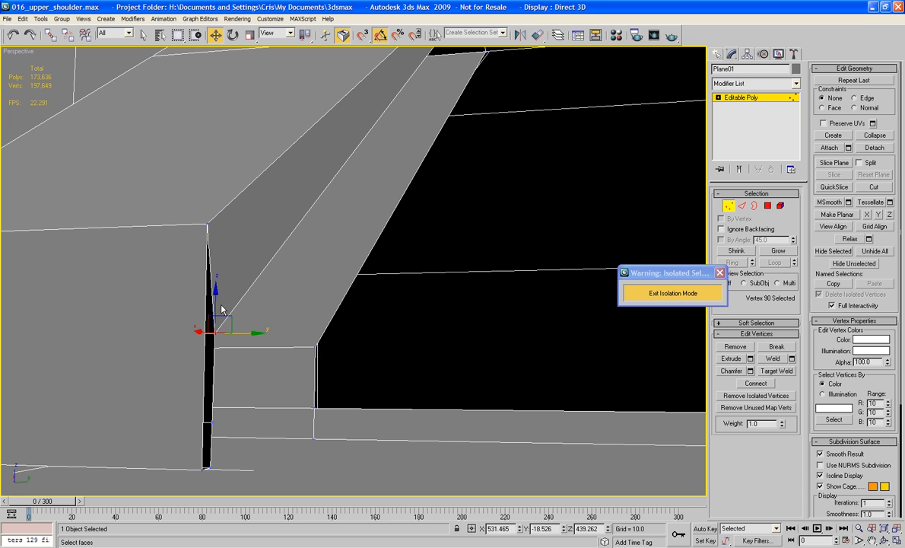
drag(212, 303, 220, 205)
scroll(220, 204, down, 6)
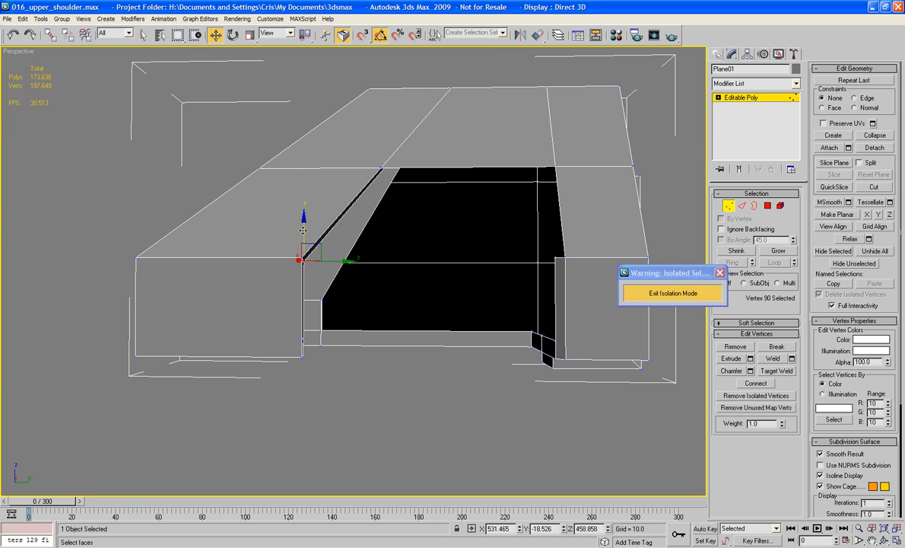
key(f)
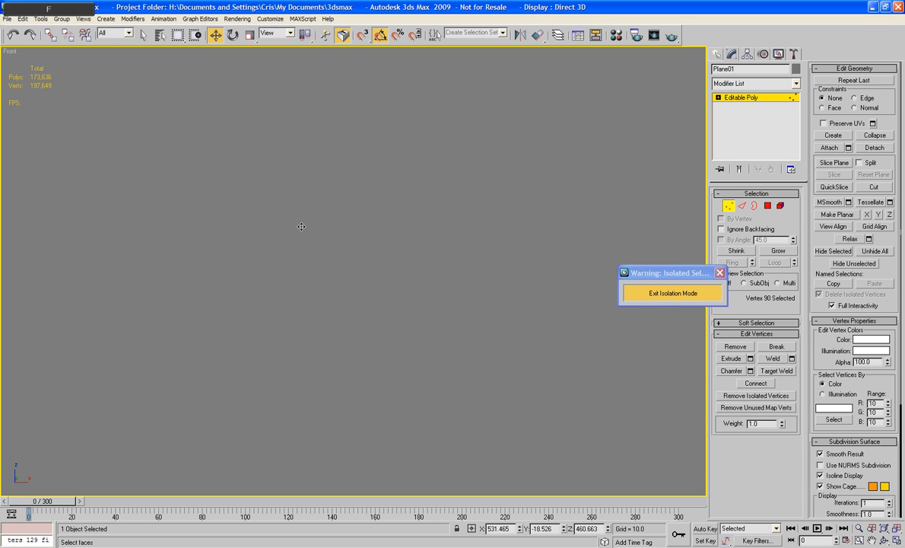
key(z)
key(l)
key(z)
scroll(467, 235, up, 10)
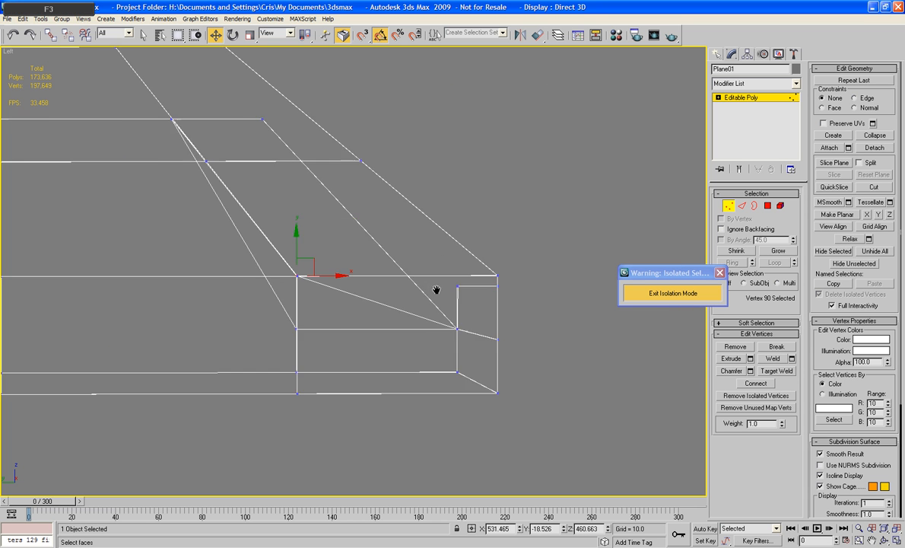
Fine-tune the inner vertex at the foot of the sloped rim to Y about -18.91 and Z about 460.56, meeting the outer corner
middle_drag(530, 295, 544, 300)
scroll(544, 299, up, 3)
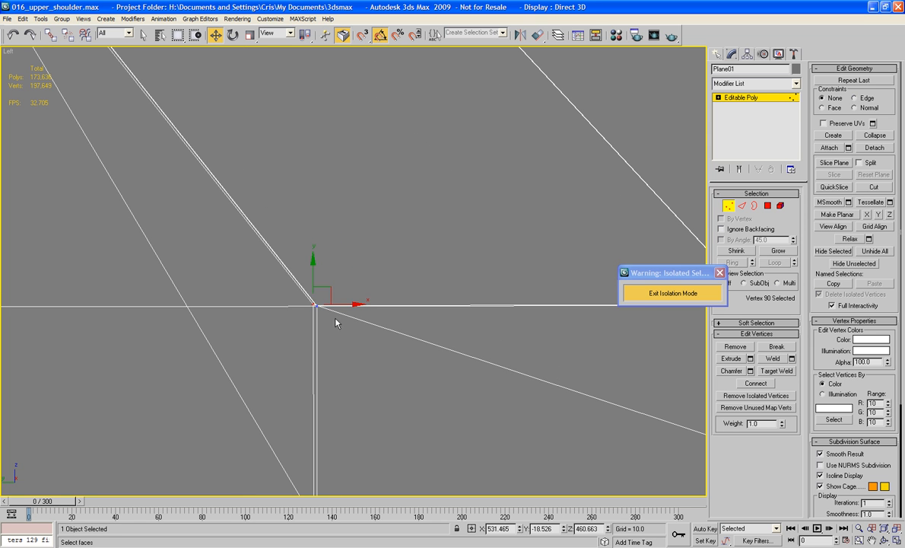
drag(348, 304, 320, 280)
scroll(347, 283, down, 3)
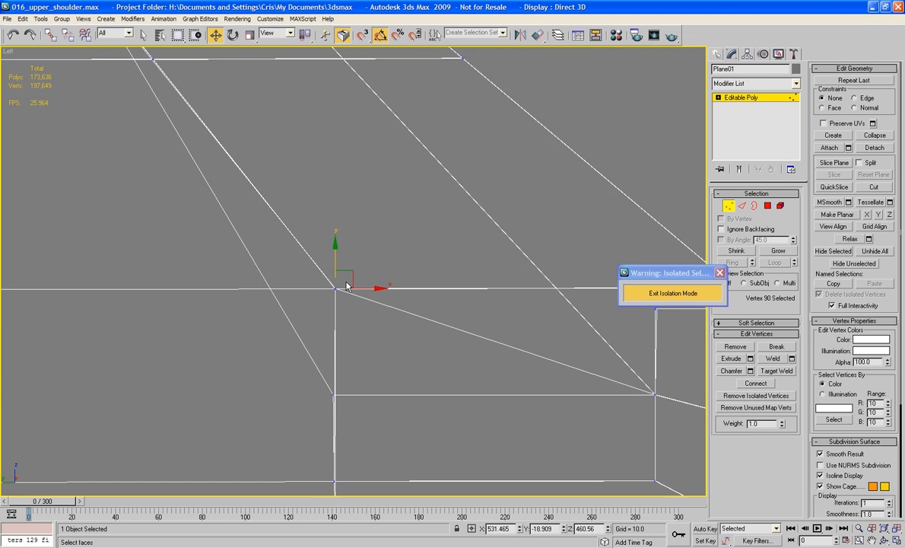
Flatten the narrow open border at the inner end of the shell's front leg along Y and cap it
key(p)
key(z)
key(F3)
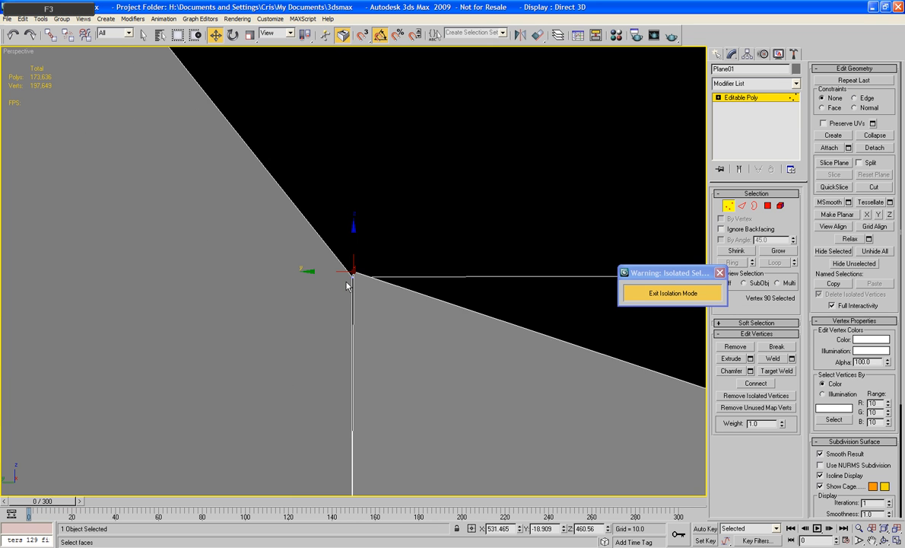
key(F3)
scroll(390, 320, down, 5)
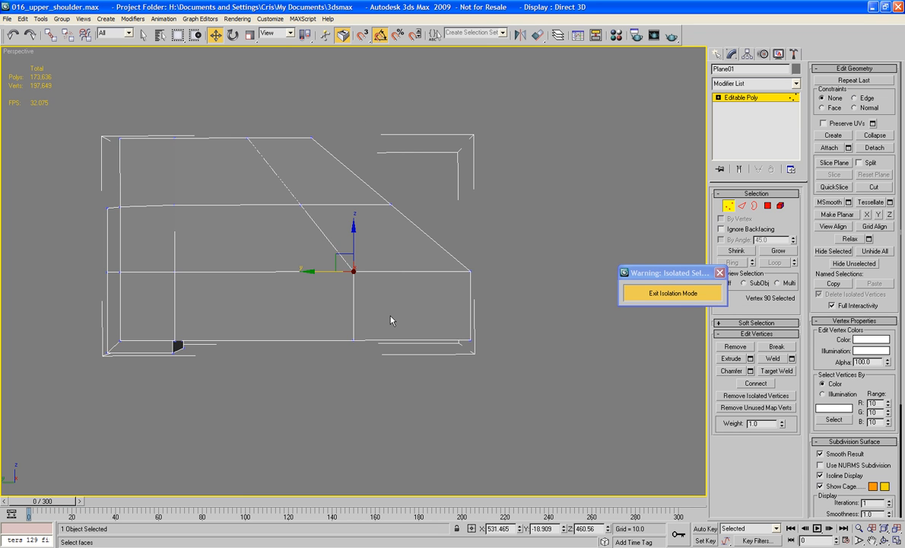
key(F3)
alt+middle_drag(424, 258, 171, 254)
scroll(365, 262, up, 7)
alt+middle_drag(454, 389, 445, 320)
mouse_move(445, 320)
alt+middle_down()
mouse_move(431, 316)
mouse_move(456, 308)
alt+middle_up()
click(751, 207)
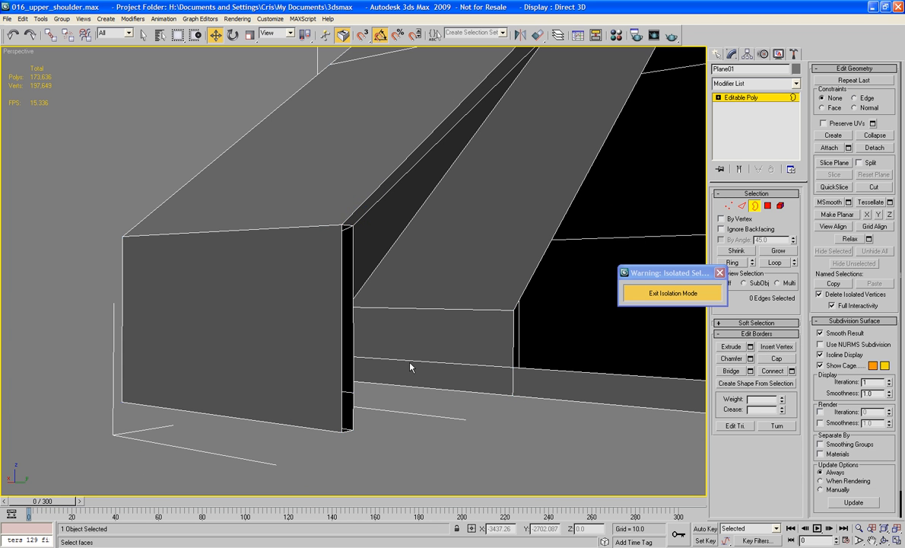
click(354, 356)
key(e)
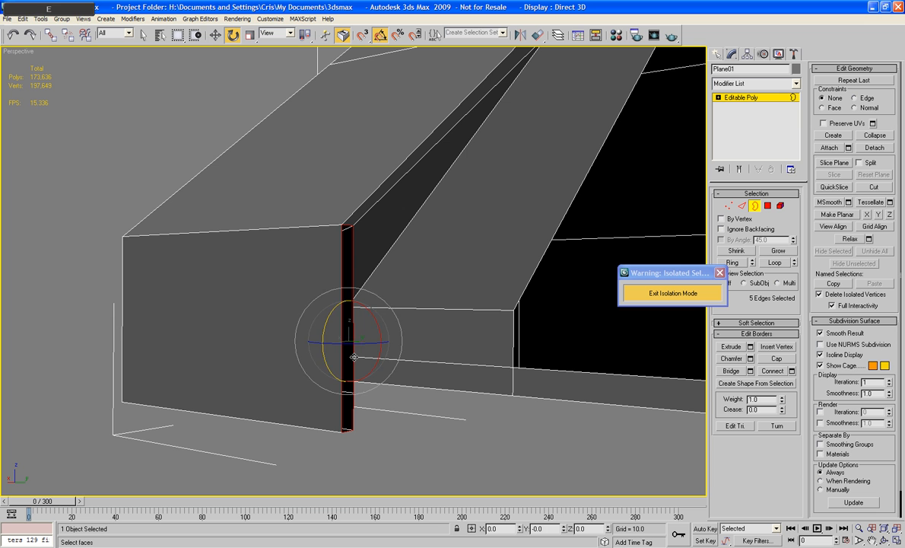
key(r)
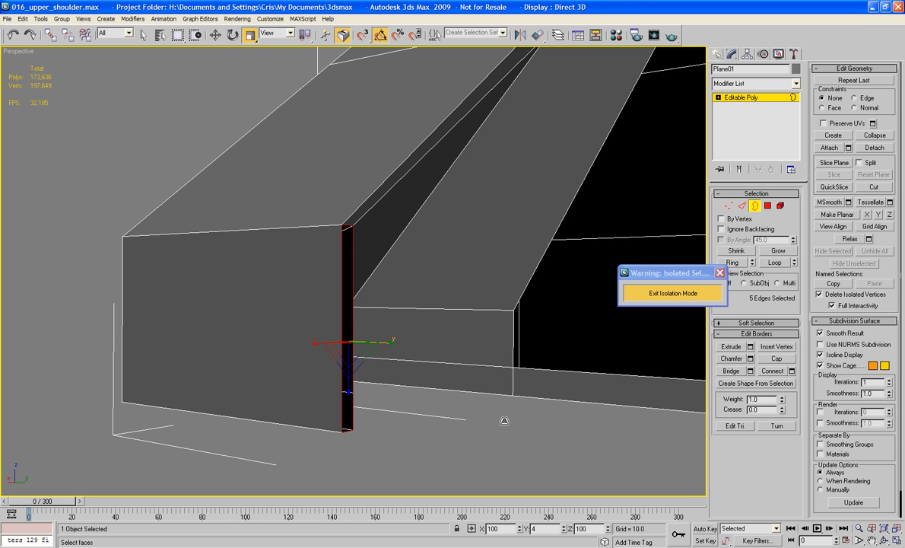
alt+middle_drag(341, 334, 373, 358)
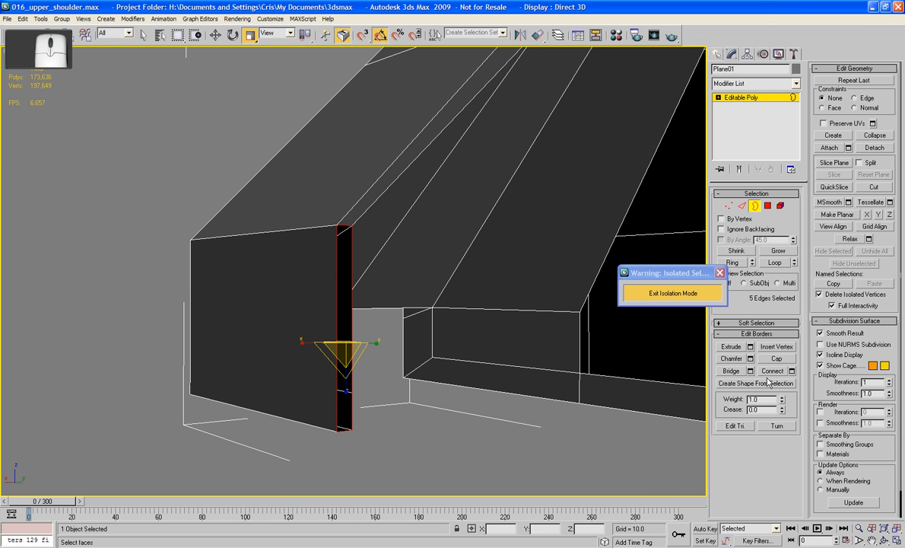
click(401, 361)
Bridge the inner roof's end edge to the top edge of the low wall strip directly below it
scroll(401, 361, down, 6)
alt+middle_drag(390, 362, 506, 264)
scroll(452, 384, up, 5)
scroll(391, 233, down, 3)
key(2)
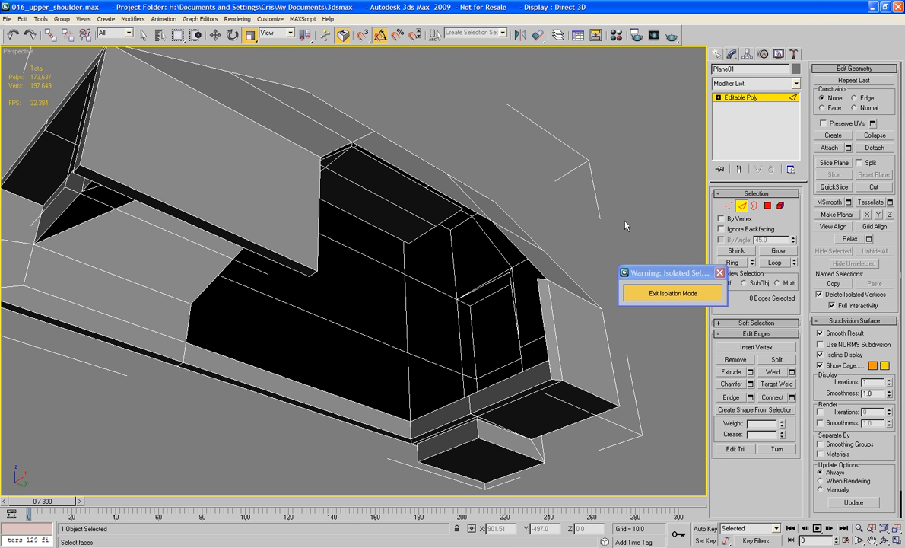
click(413, 238)
ctrl+click(427, 413)
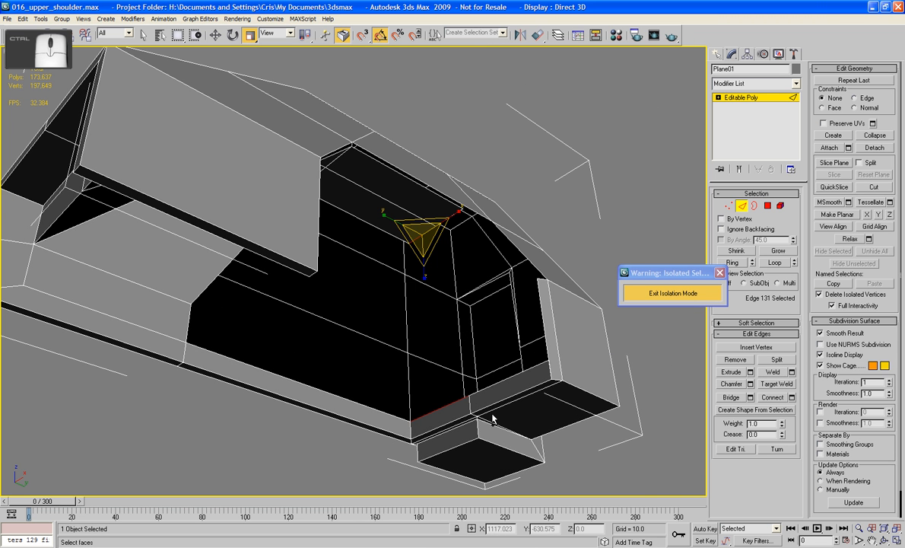
Bridge the adjoining outer roof edge segment to the matching wall strip edge to widen the inner wall toward the side cutout's rim
alt+middle_drag(585, 308, 424, 325)
scroll(414, 304, up, 2)
middle_drag(404, 290, 402, 261)
click(291, 217)
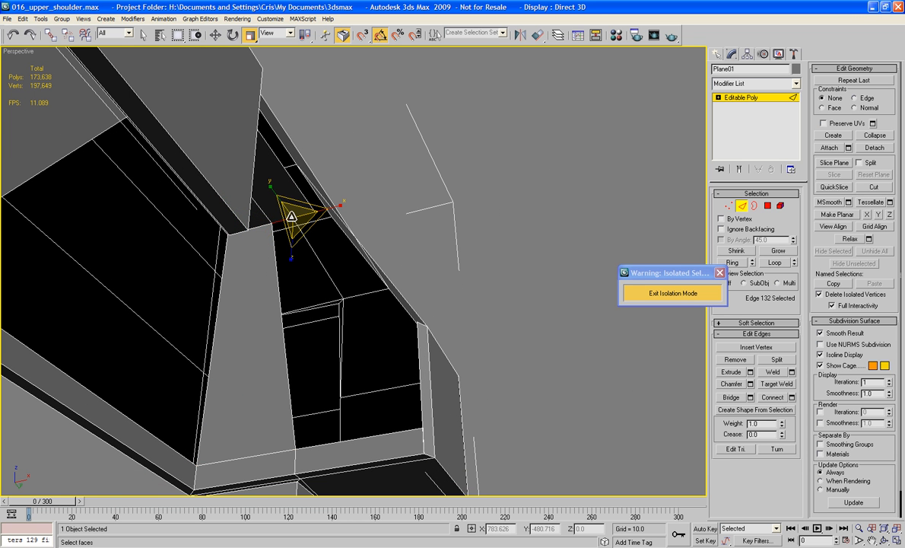
ctrl+click(348, 440)
click(730, 397)
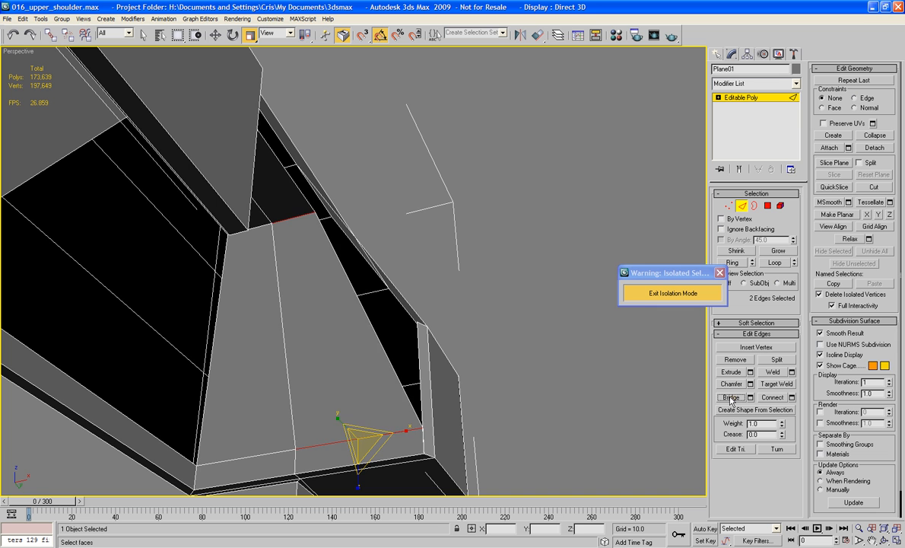
Examine the new inner wall and the remaining gap along the side cutout's rim from the front, outside and below
alt+middle_drag(507, 378, 455, 431)
scroll(465, 407, down, 4)
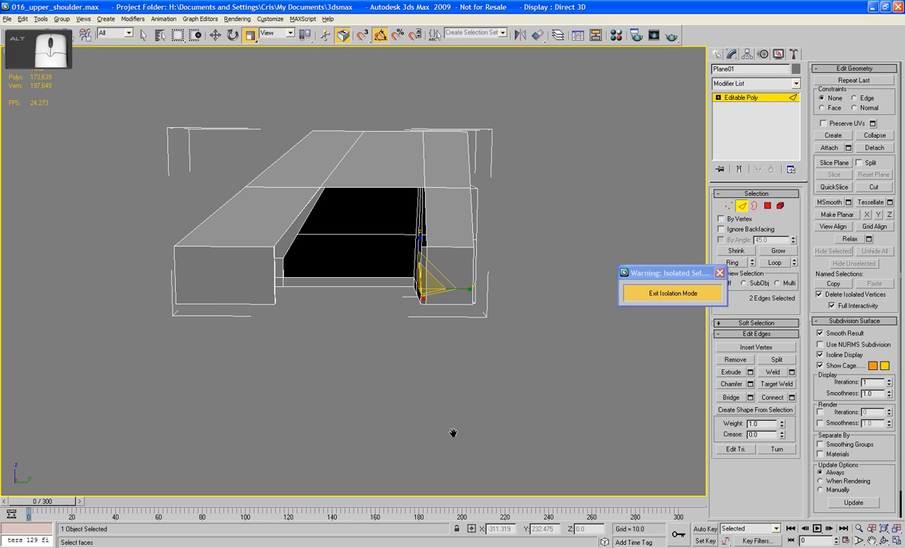
scroll(453, 423, up, 3)
alt+middle_drag(540, 326, 512, 200)
scroll(513, 201, down, 3)
alt+middle_drag(513, 258, 478, 211)
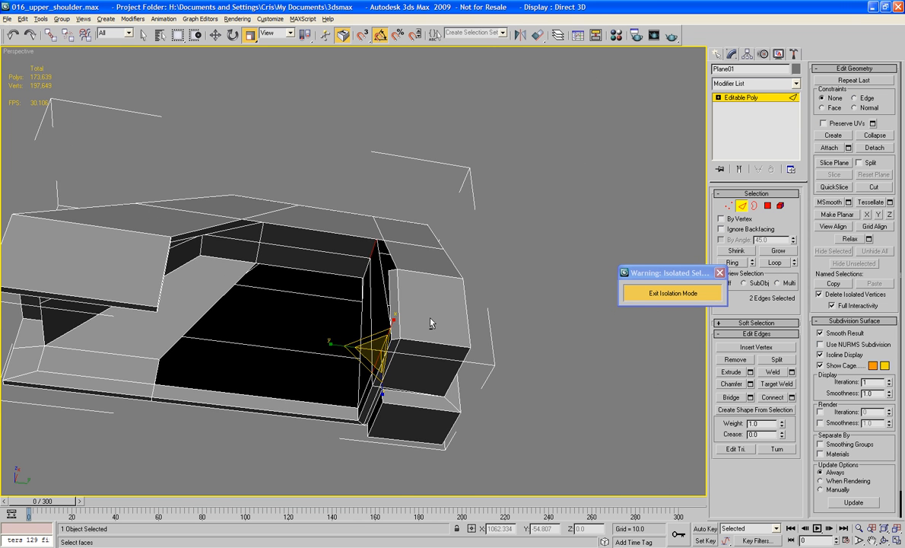
alt+middle_drag(431, 321, 398, 220)
scroll(438, 297, up, 2)
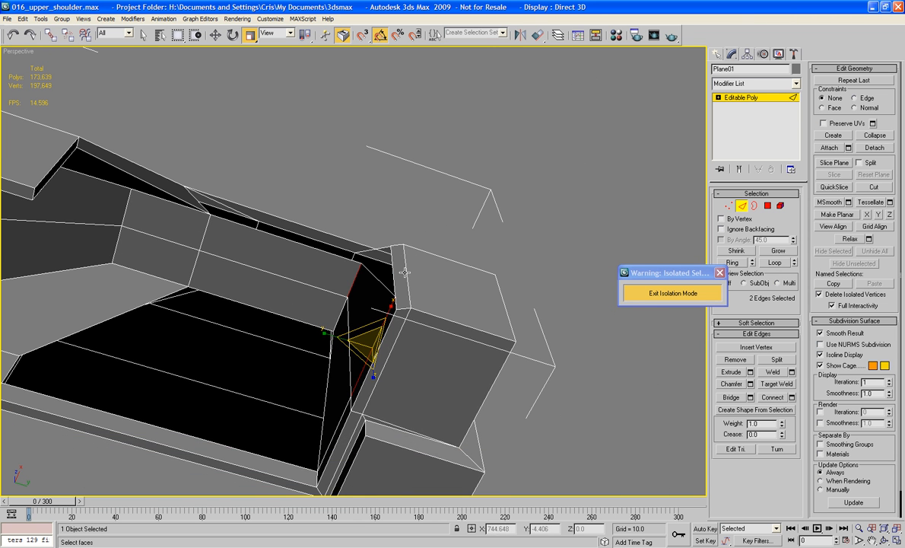
mouse_move(404, 272)
alt+middle_down()
mouse_move(386, 369)
mouse_move(401, 278)
alt+middle_up()
Flatten the three inset corner vertices beside the cutout along X and move them to X about 535.7, level with the neighbouring corner
key(t)
key(z)
scroll(402, 278, down, 3)
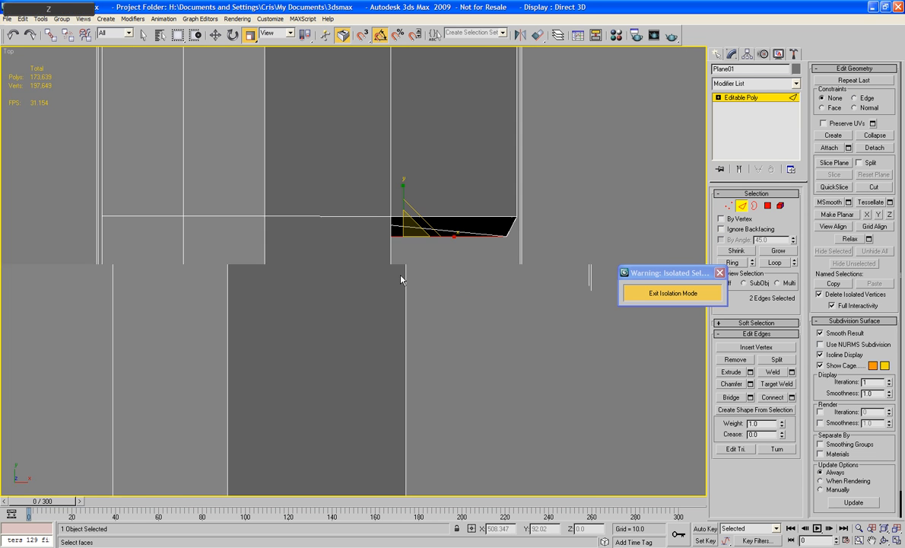
middle_drag(336, 278, 213, 284)
middle_drag(511, 268, 455, 310)
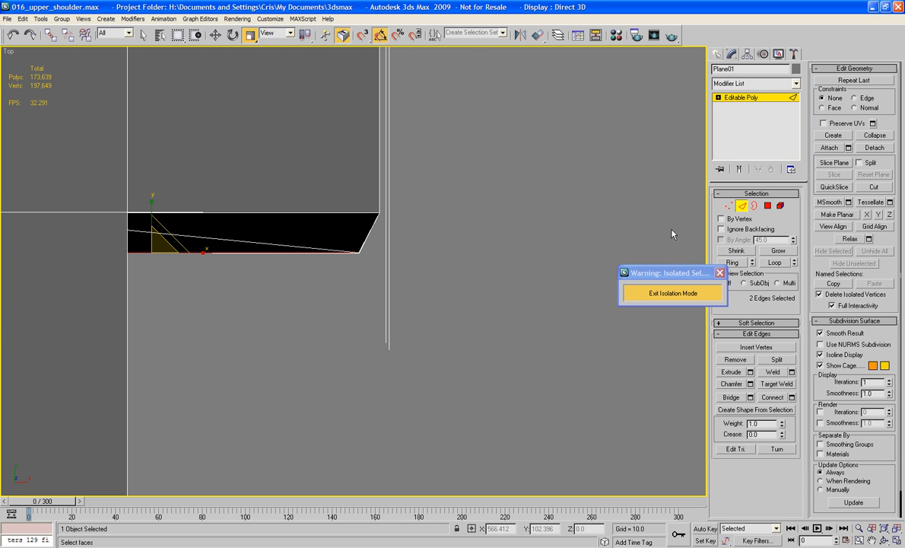
click(728, 206)
drag(372, 279, 325, 238)
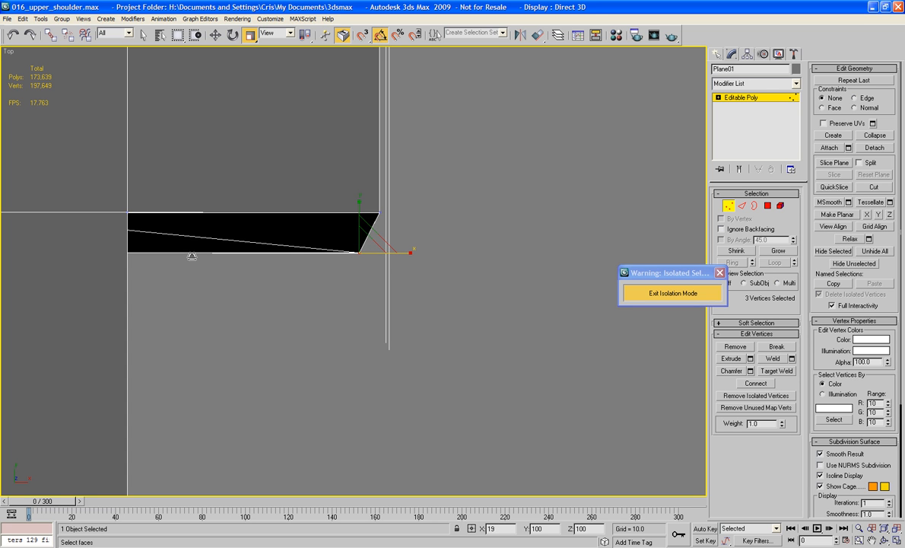
key(w)
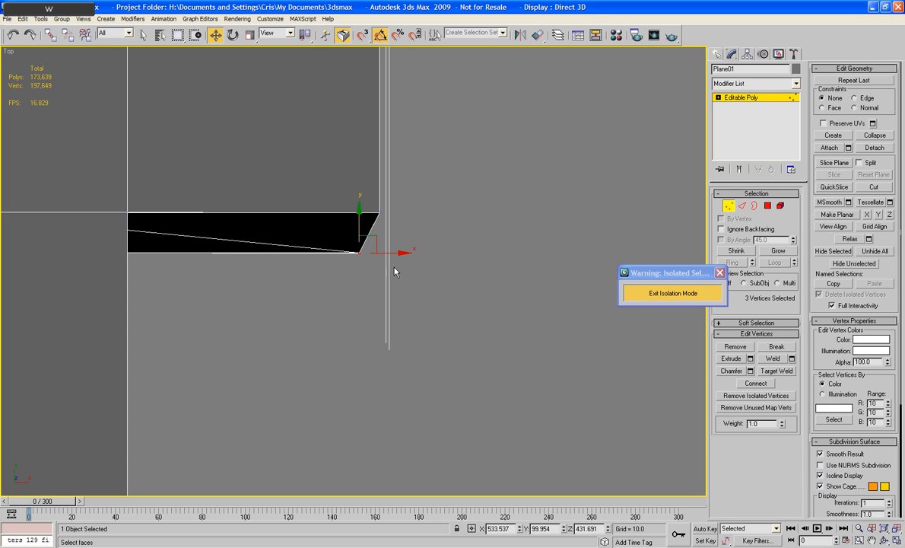
drag(399, 255, 419, 267)
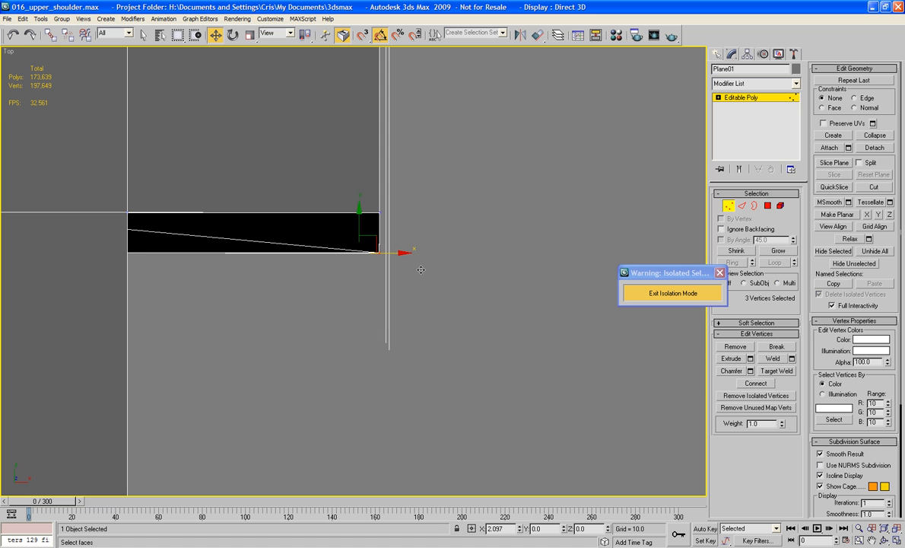
drag(421, 269, 409, 249)
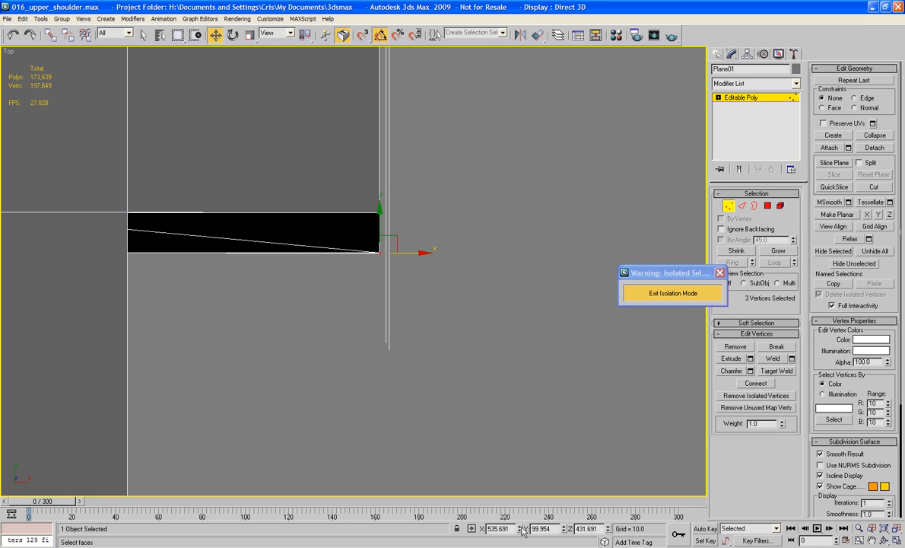
click(521, 527)
click(512, 464)
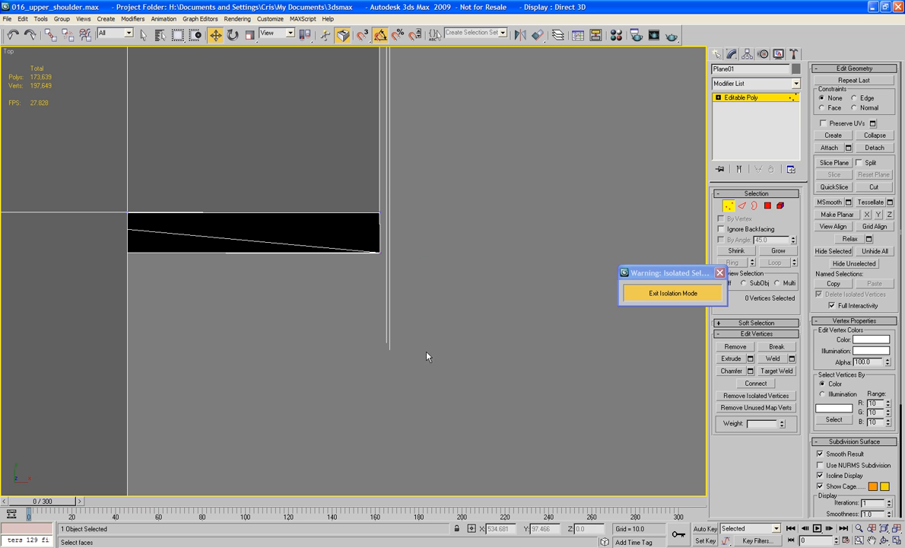
key(ctrl+z)
click(521, 532)
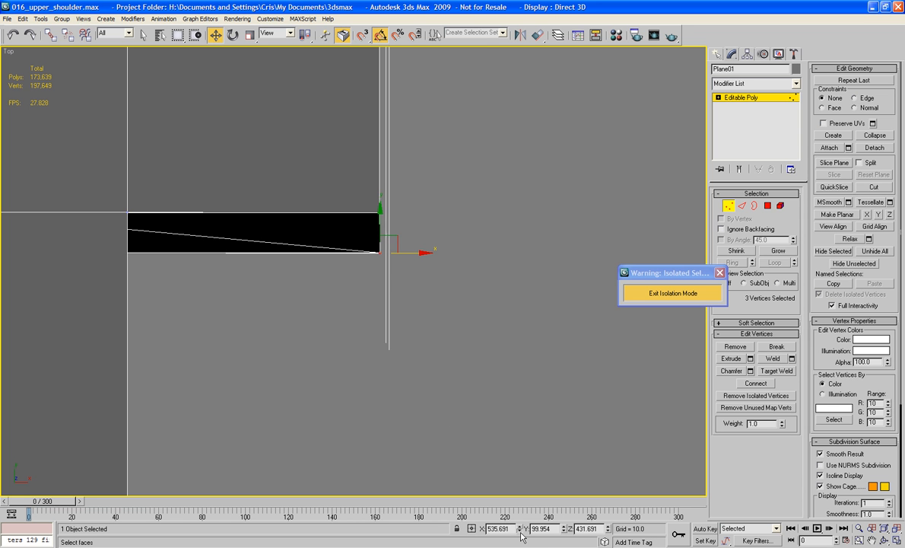
click(496, 340)
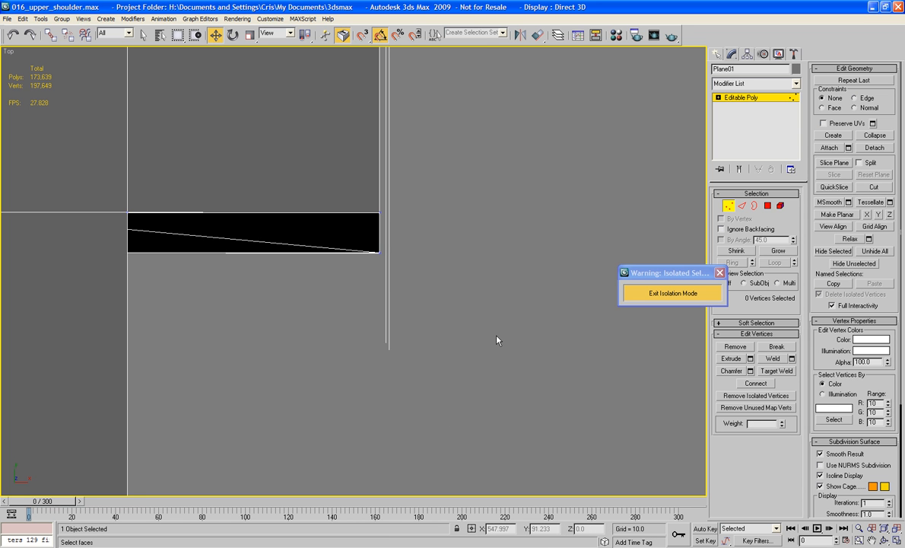
Target-weld the lower and upper vertex pairs along the narrow vertical rim beside the side cutout
alt+middle_drag(496, 340, 416, 254)
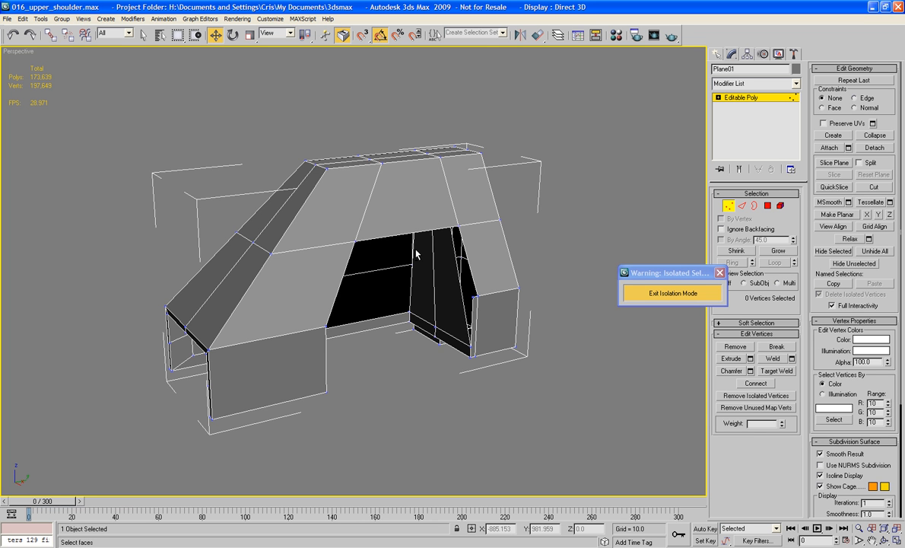
alt+middle_drag(508, 333, 431, 282)
scroll(495, 267, up, 3)
click(783, 370)
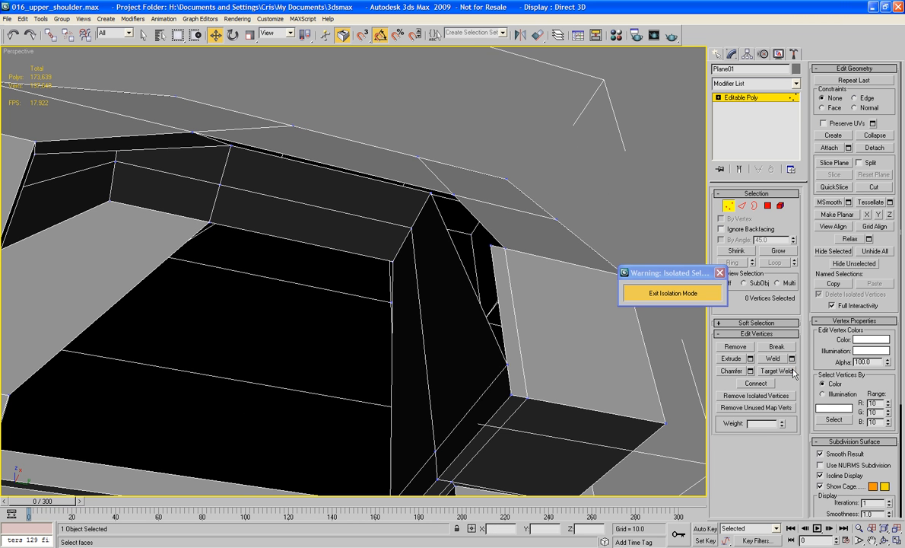
click(511, 394)
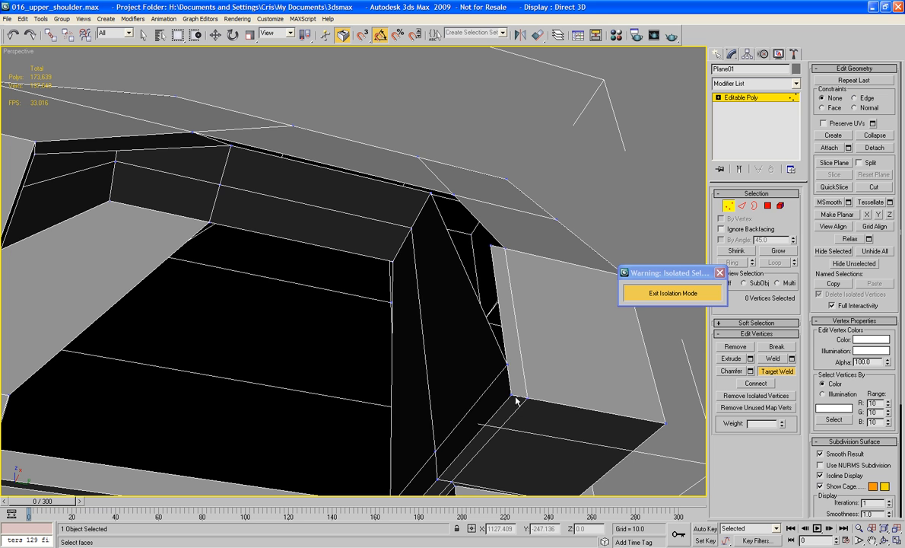
click(489, 247)
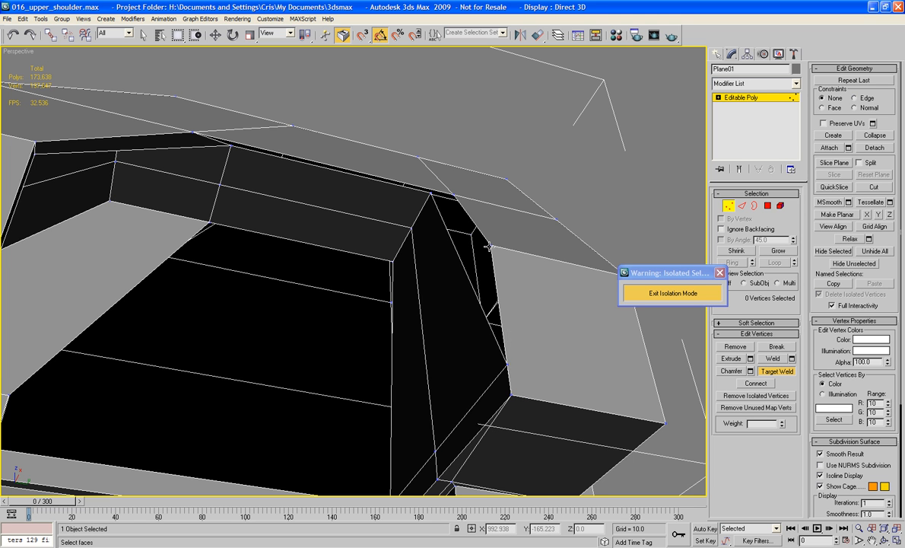
Target-weld the inner wall's upper outer corner vertex to the rim corner vertex above it
middle_drag(477, 362, 468, 298)
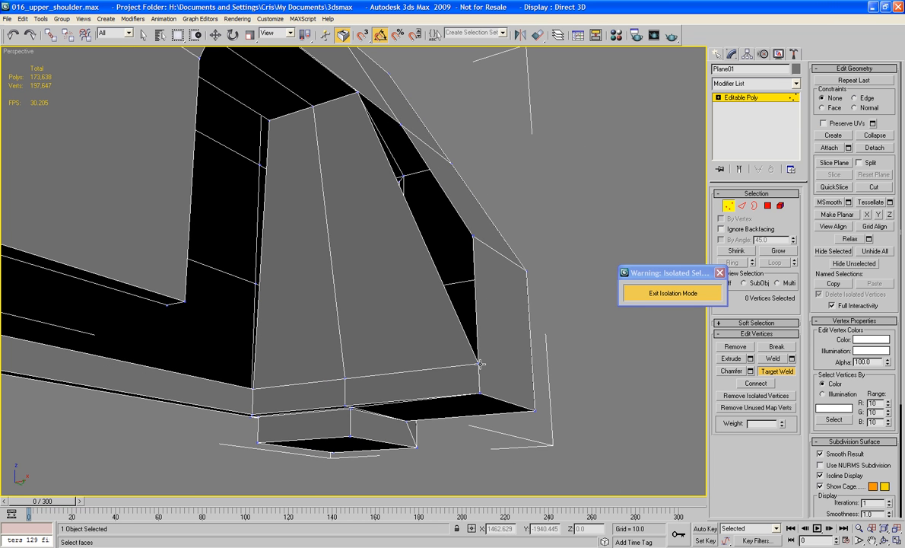
middle_drag(471, 238, 518, 312)
alt+middle_drag(419, 284, 422, 313)
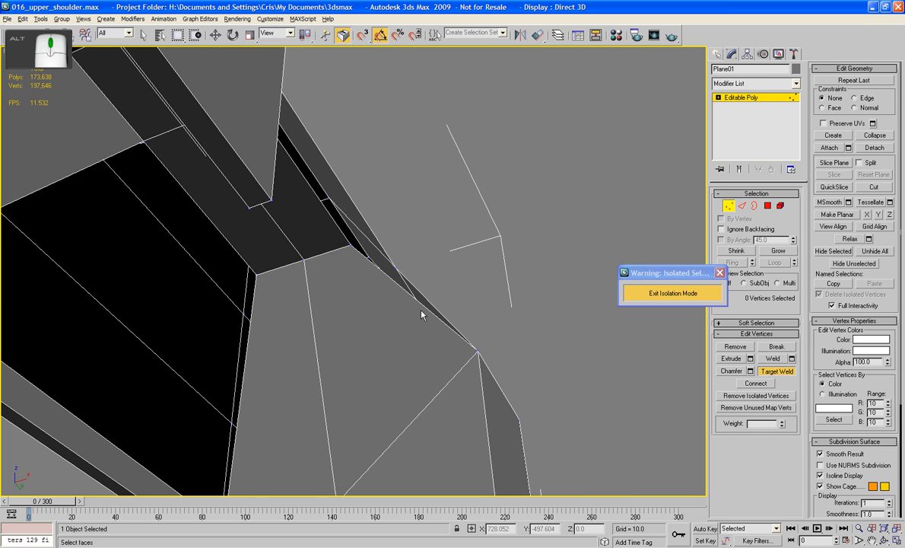
Delete the tapering rim polygon between the sloped side cutout edge and the inner roof
scroll(422, 313, up, 2)
key(2)
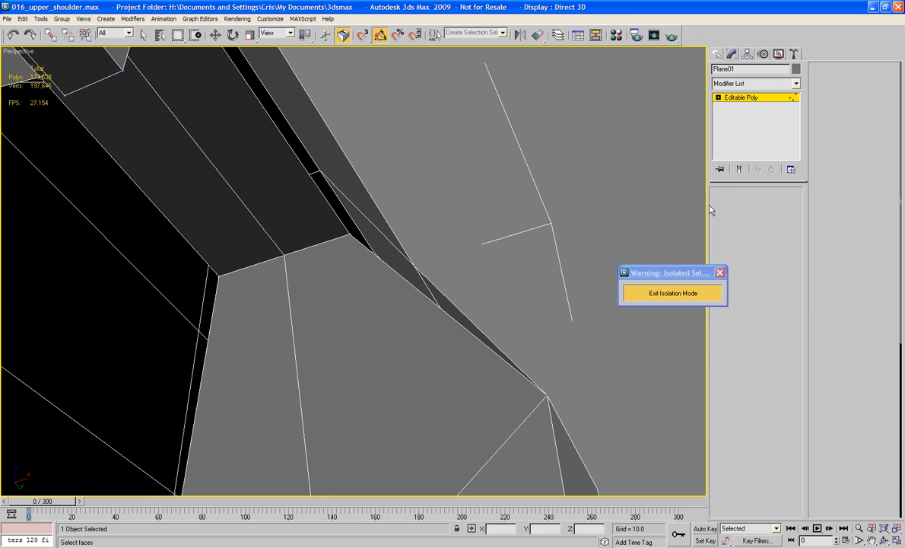
key(w)
click(365, 189)
alt+middle_drag(406, 192, 291, 202)
middle_drag(204, 251, 291, 250)
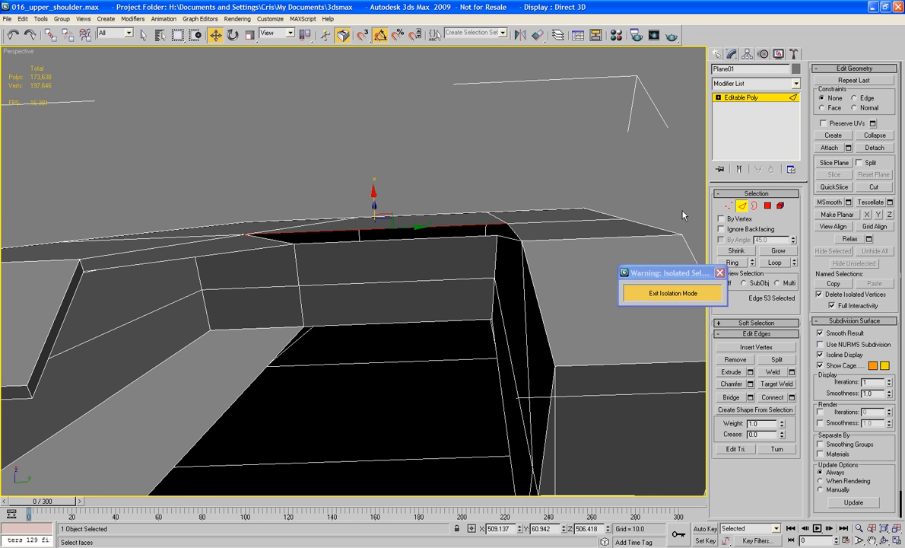
click(766, 207)
click(262, 244)
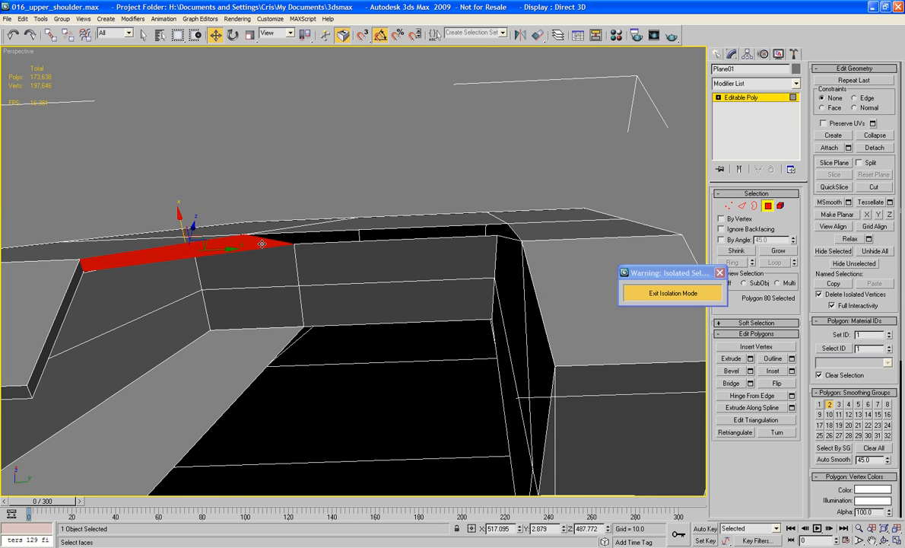
key(Delete)
Extrude the side cutout's upper edge inward along X by about 8.2 to form a rim strip beneath the outer panel
alt+middle_drag(331, 240, 336, 272)
key(2)
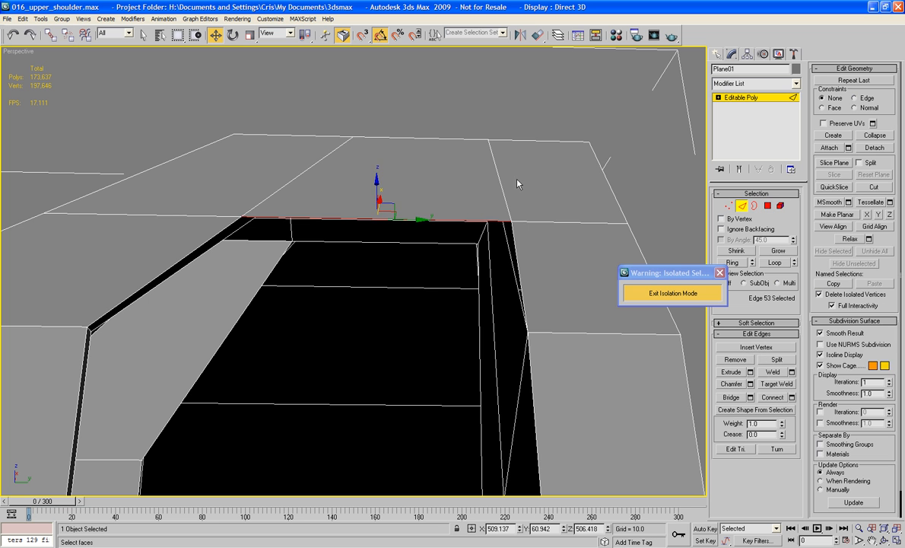
alt+middle_drag(416, 154, 409, 197)
click(450, 227)
click(412, 229)
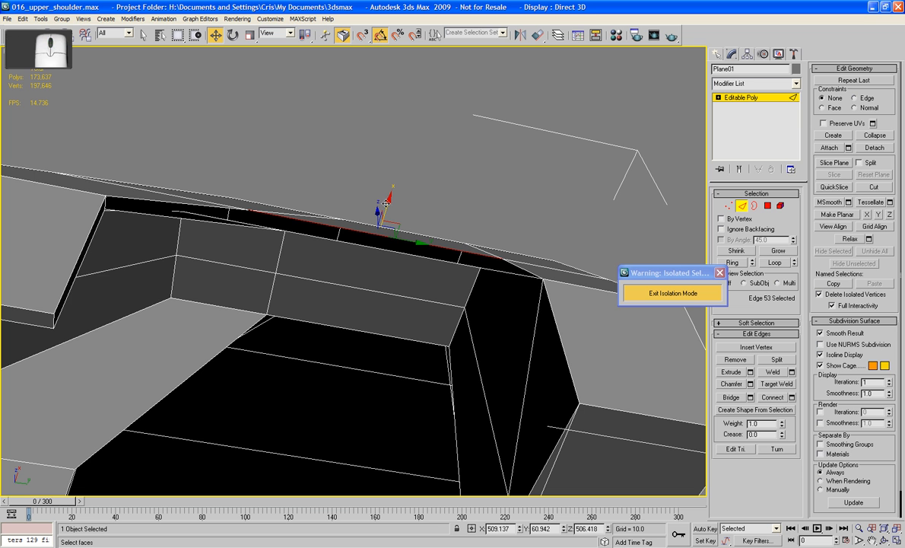
shift+drag(384, 204, 389, 226)
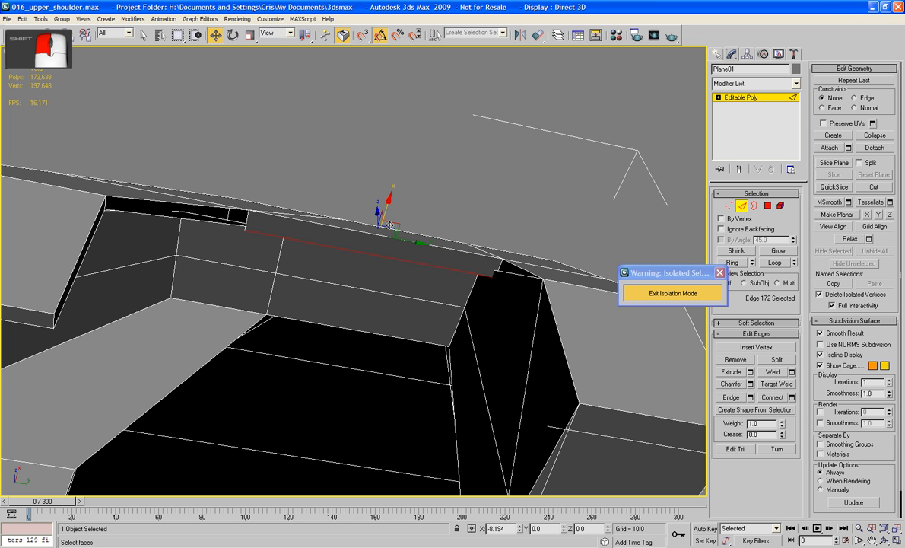
Select the new rim strip's free edge together with the neighbouring inner roof side edge
alt+middle_drag(483, 232, 391, 191)
scroll(470, 202, up, 3)
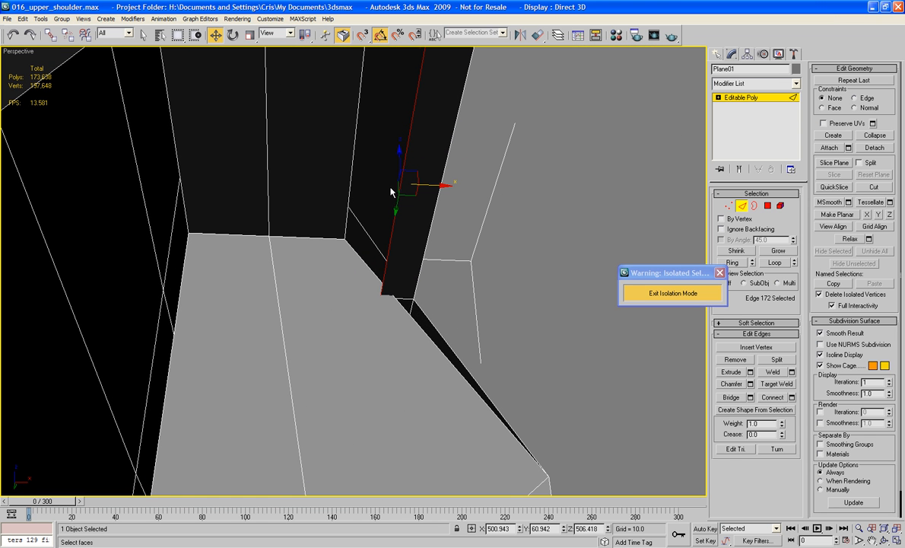
ctrl+click(352, 150)
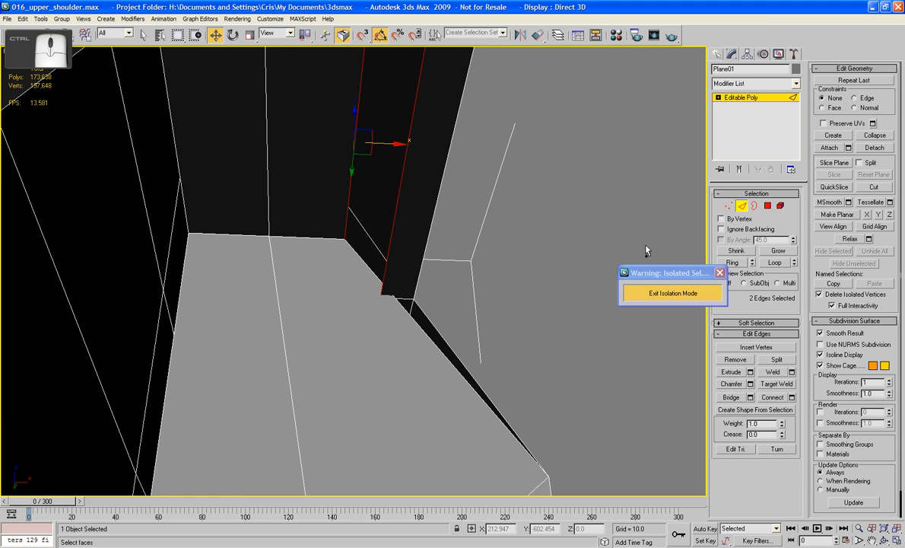
Delete the floor polygon beside the narrow slot and the adjoining inner polygon so the notch's side lies open
click(523, 258)
alt+middle_drag(523, 259, 508, 261)
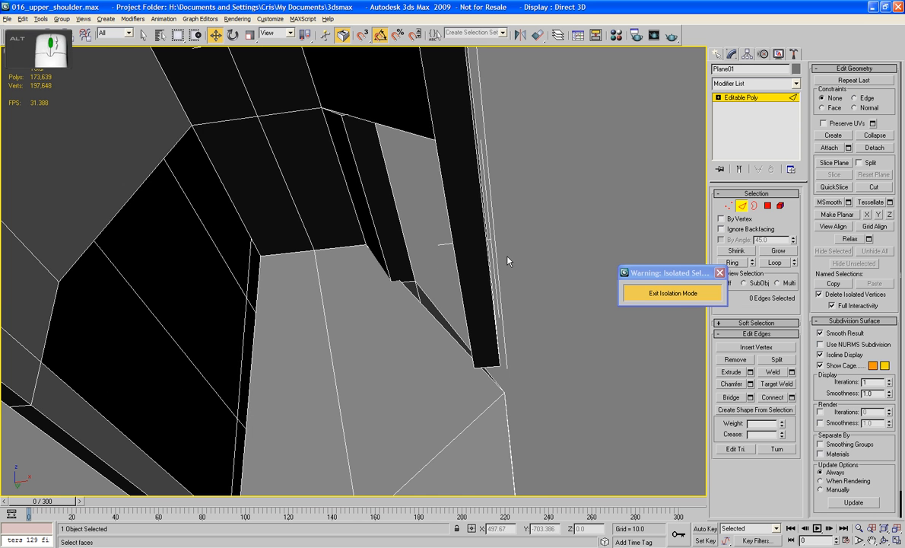
scroll(509, 287, down, 4)
click(768, 209)
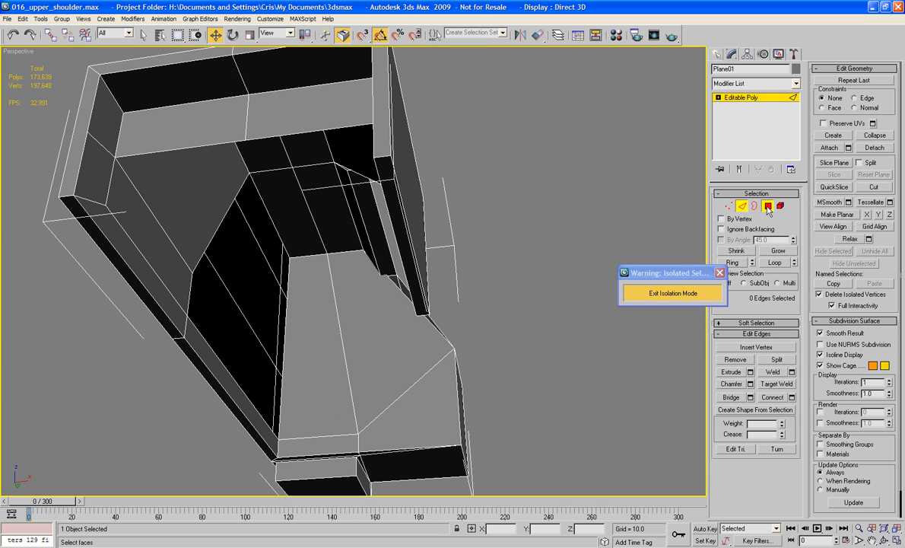
click(394, 334)
key(Delete)
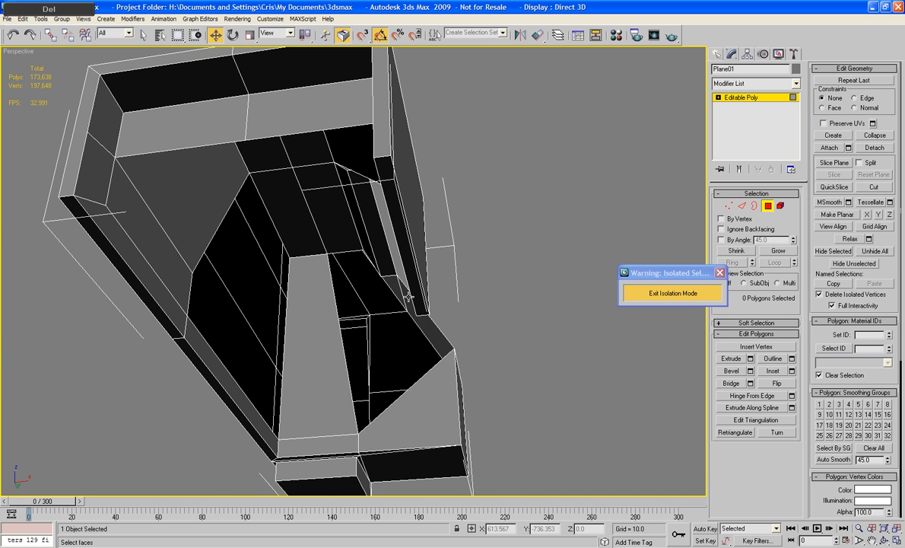
mouse_move(408, 296)
alt+middle_down()
mouse_move(343, 280)
mouse_move(236, 283)
mouse_move(289, 317)
mouse_move(318, 281)
mouse_move(333, 292)
mouse_move(295, 248)
mouse_move(263, 241)
mouse_move(309, 268)
mouse_move(305, 255)
mouse_move(295, 267)
mouse_move(349, 325)
mouse_move(347, 315)
mouse_move(431, 283)
mouse_move(487, 303)
mouse_move(391, 292)
alt+middle_up()
click(347, 315)
key(Delete)
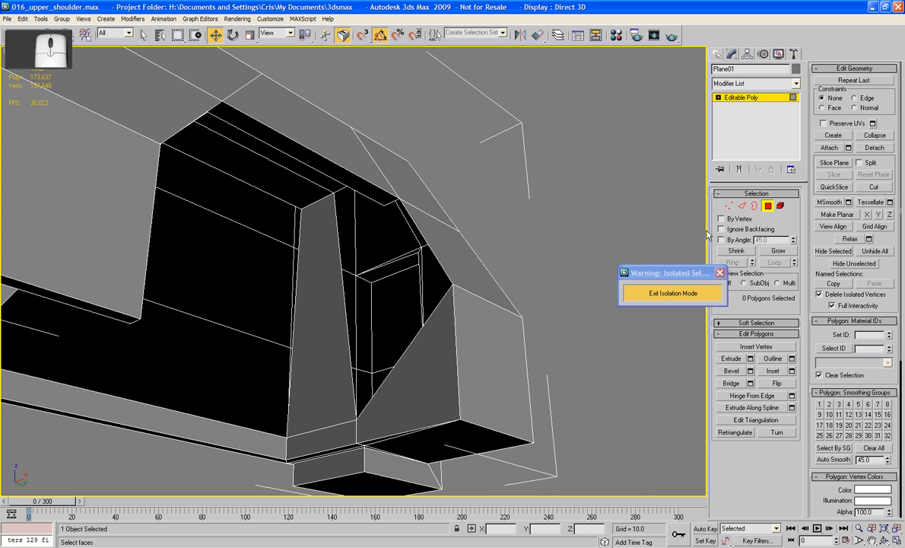
Bridge the short edge at the notch's upper corner to the diagonal edge of the end wall's triangular polygon
key(2)
click(391, 205)
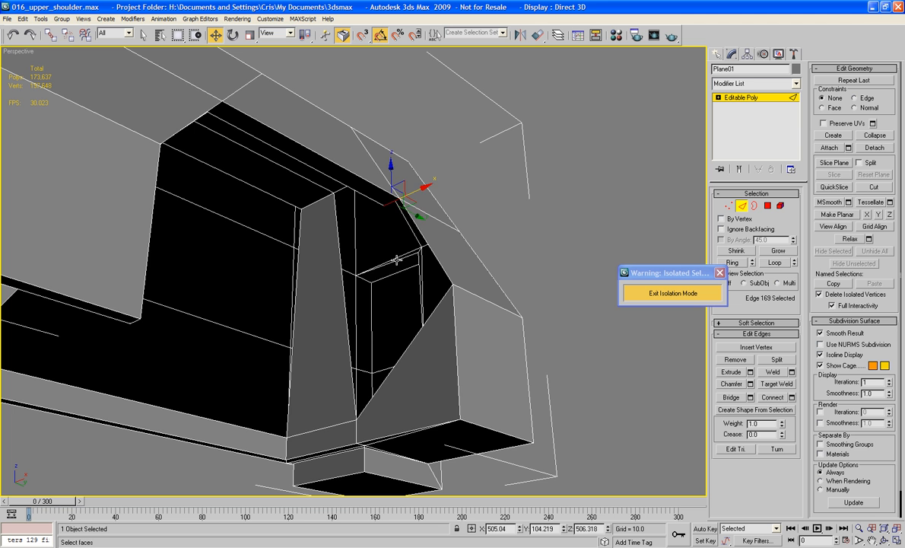
ctrl+click(408, 345)
click(732, 397)
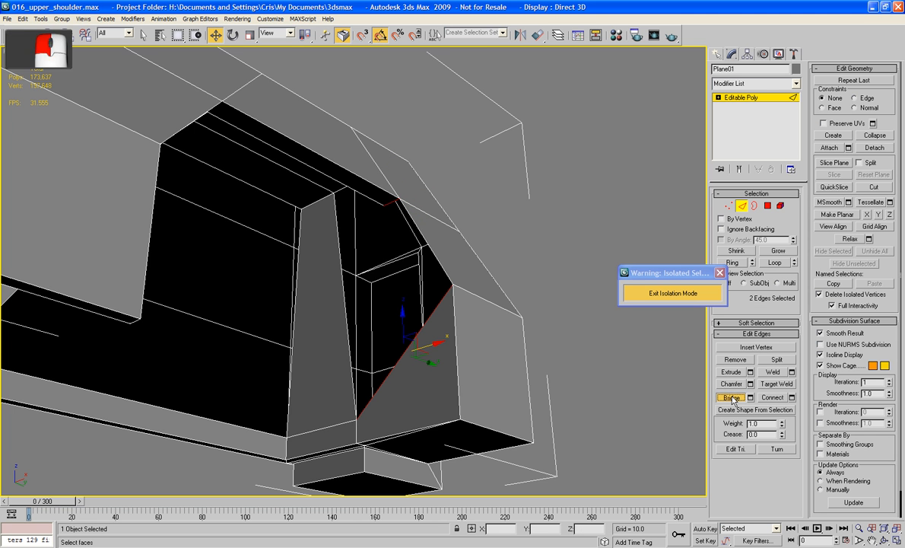
Cap the narrow four-edge border hole beside the newly bridged end wall polygon
alt+middle_drag(448, 291, 674, 217)
click(756, 206)
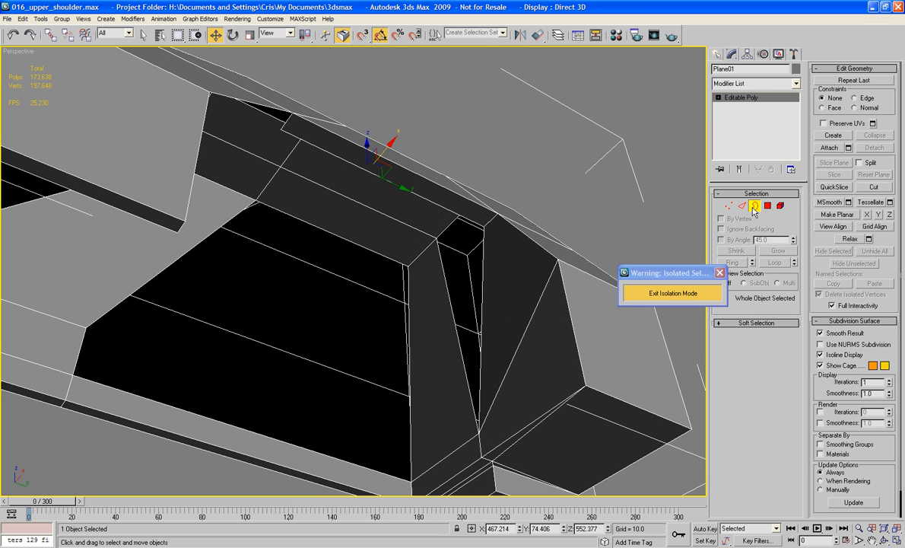
click(480, 287)
click(781, 358)
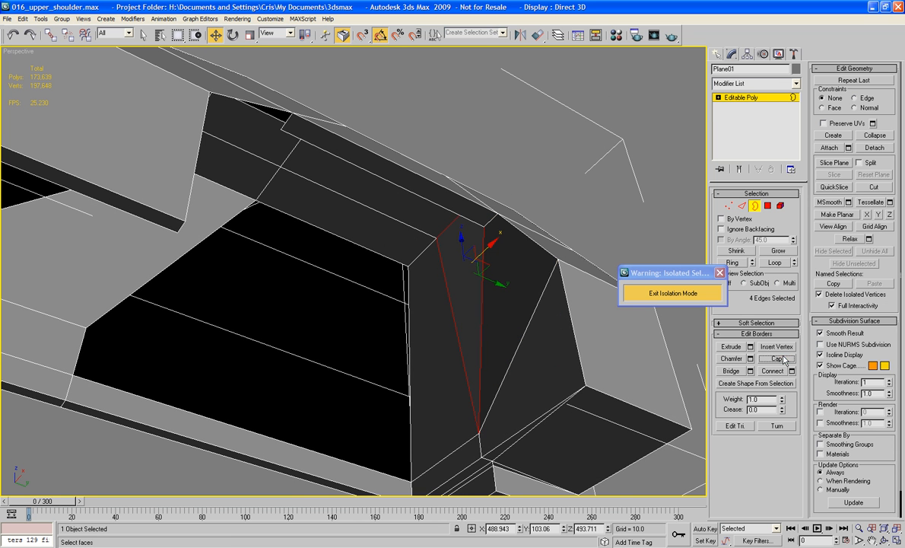
Bridge the two short rim edges facing each other across the gap in the side wall
alt+middle_drag(590, 323, 390, 224)
scroll(573, 293, down, 5)
scroll(379, 193, up, 5)
click(742, 207)
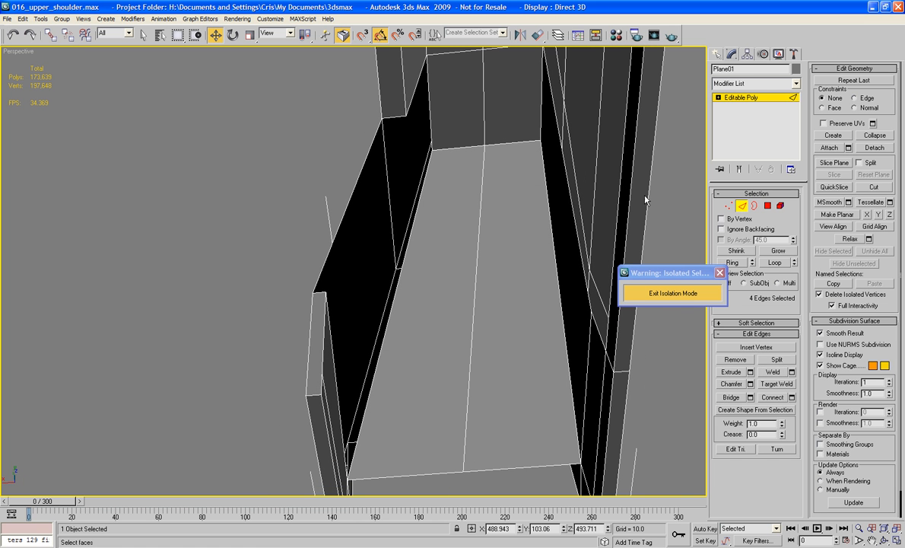
click(394, 118)
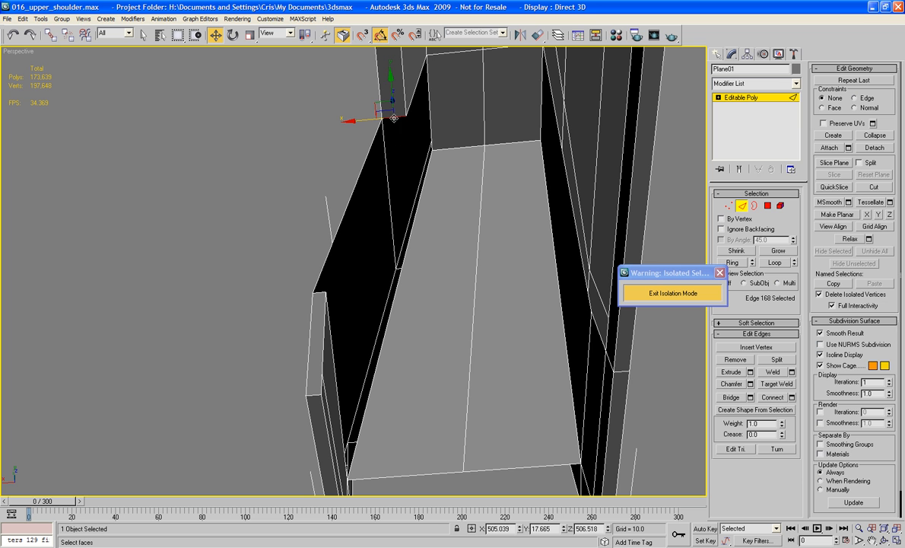
ctrl+click(322, 298)
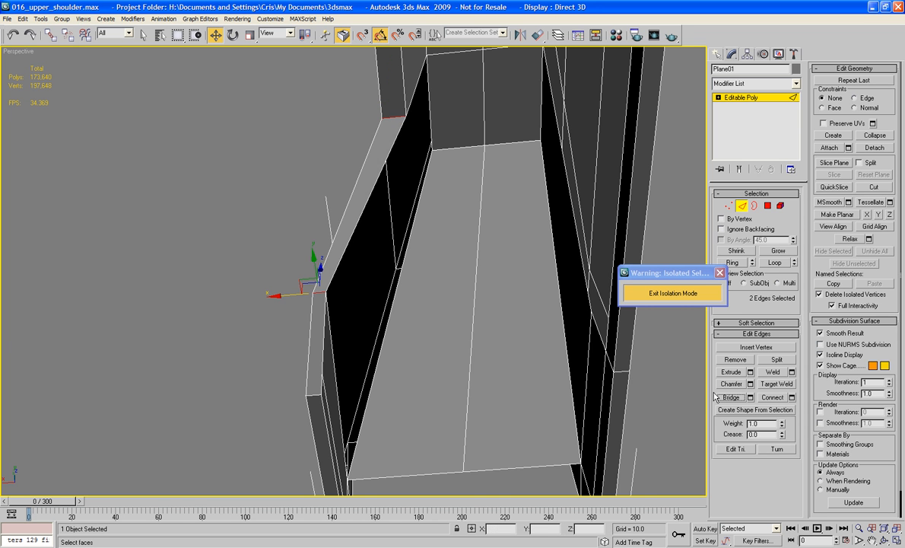
Bridge the inner edge of the new rim strip to the long neighbouring edge of the floor panel
alt+middle_drag(472, 319, 414, 312)
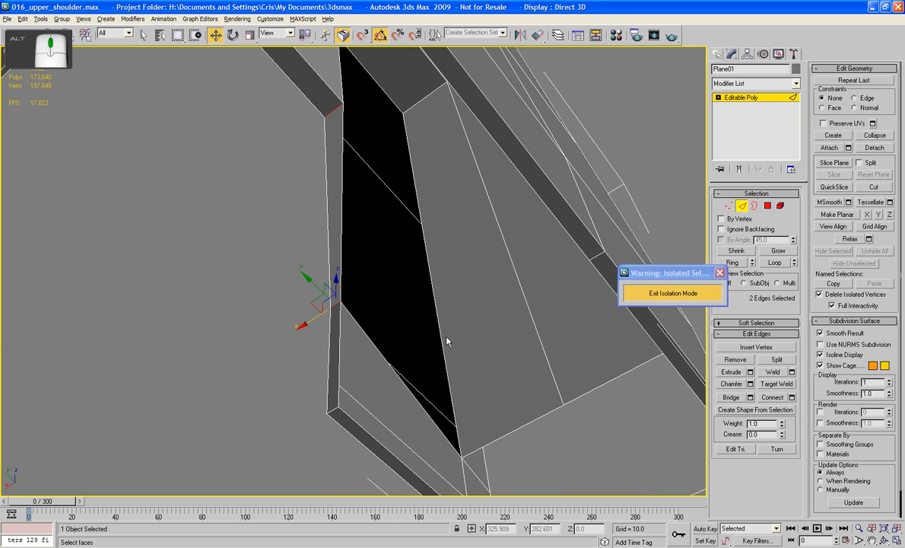
click(342, 238)
ctrl+click(432, 283)
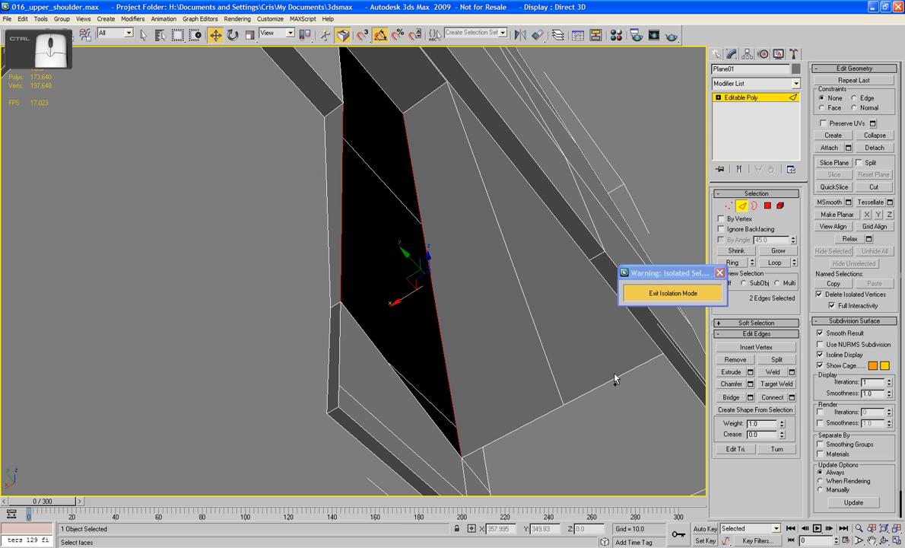
click(731, 396)
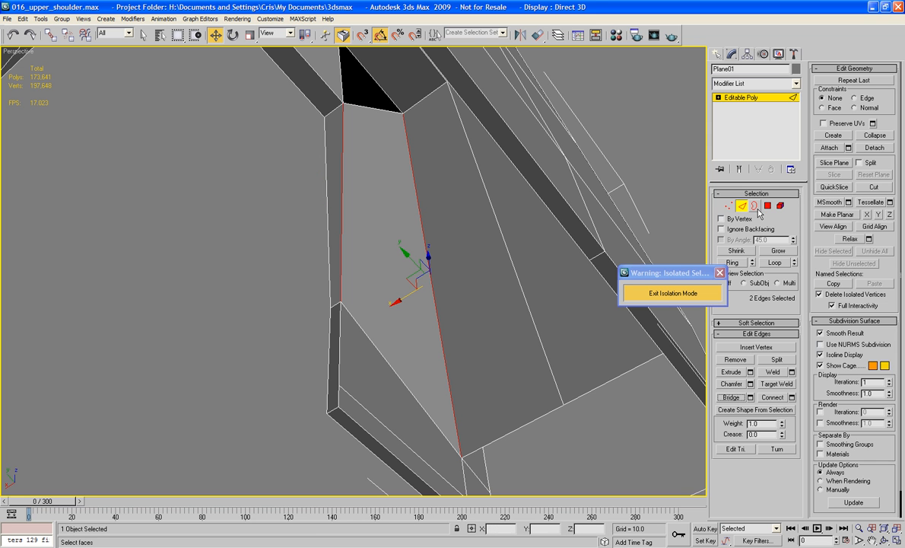
Cap the remaining three-edge triangular hole next to the bridged side polygon
key(3)
click(408, 126)
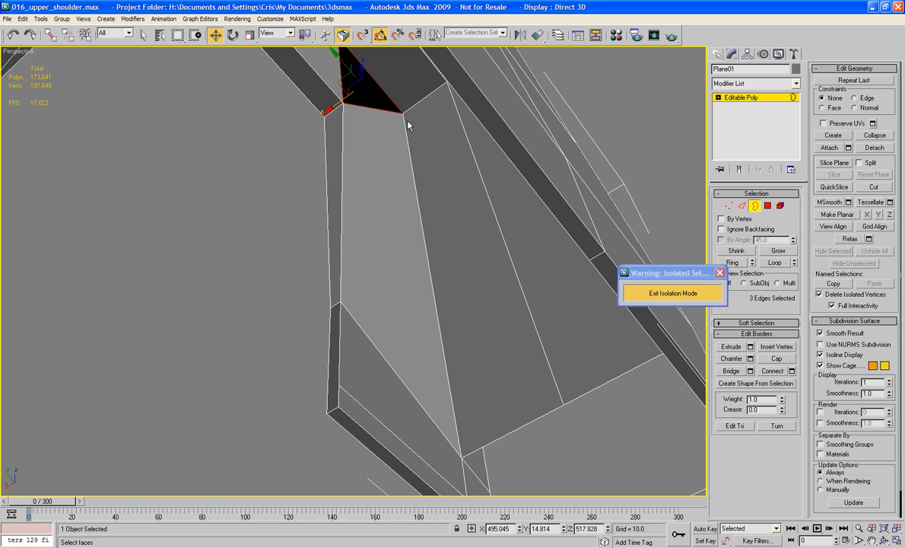
click(774, 359)
alt+middle_drag(245, 245, 416, 363)
click(403, 356)
scroll(349, 337, up, 3)
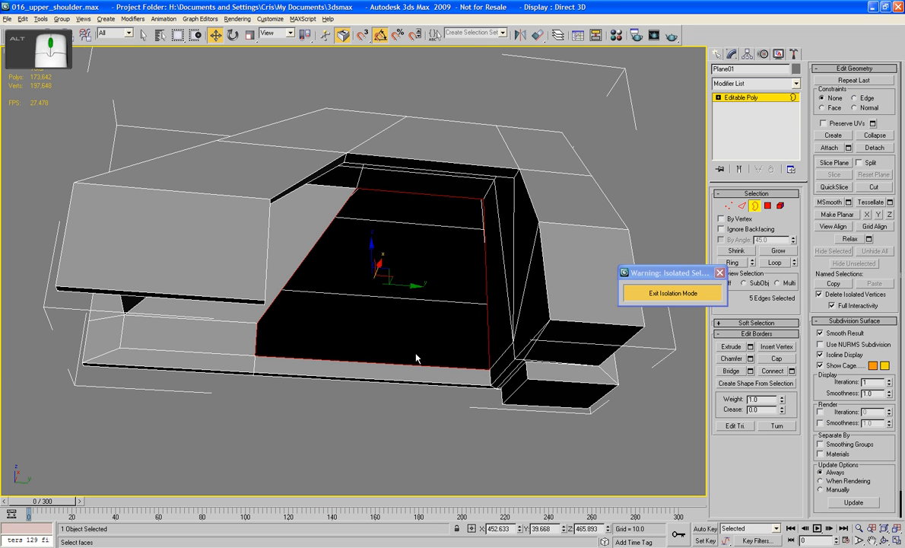
alt+middle_drag(453, 313, 497, 368)
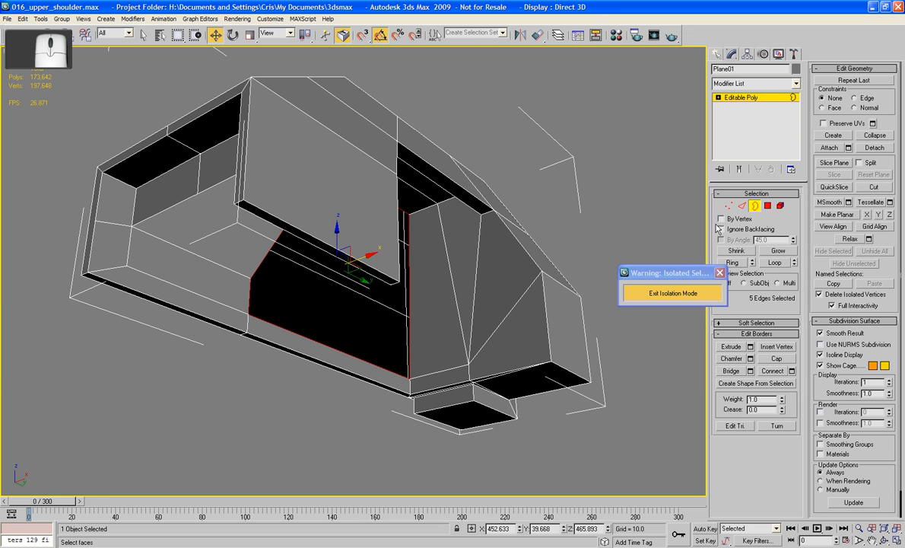
click(581, 182)
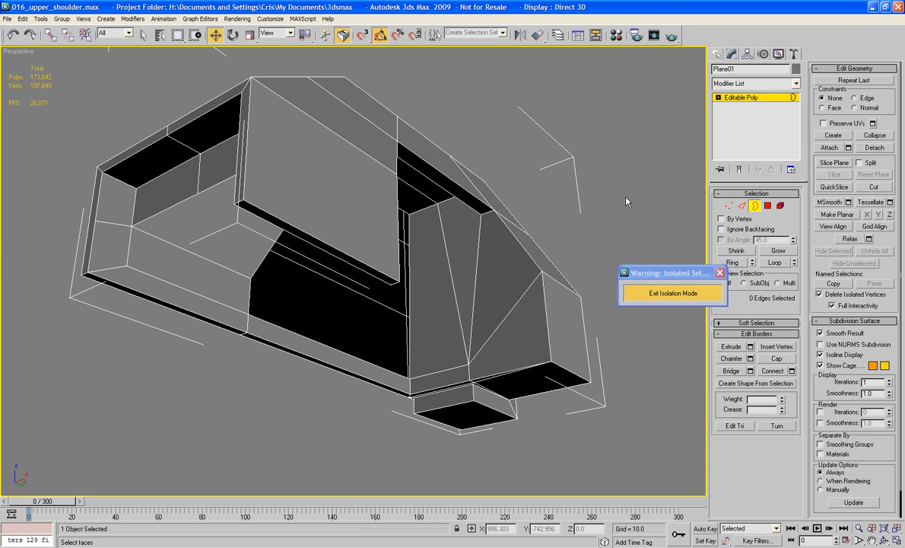
Connect the three upright edges of the notch's end wall with a new row of edges
alt+middle_drag(581, 183, 508, 354)
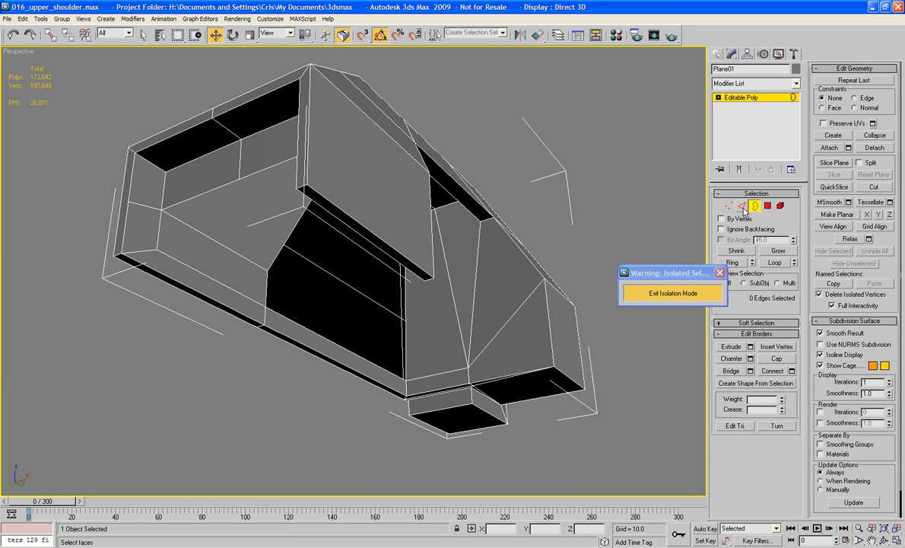
key(2)
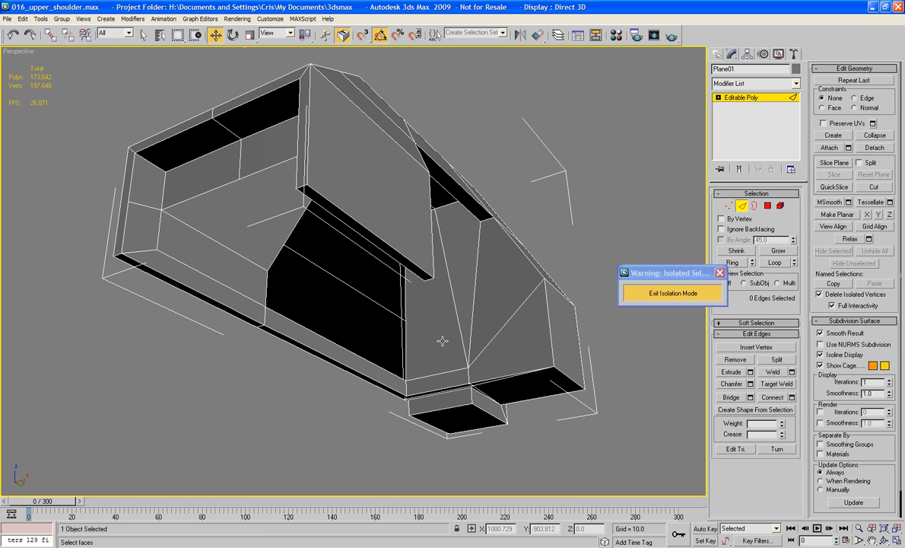
click(405, 351)
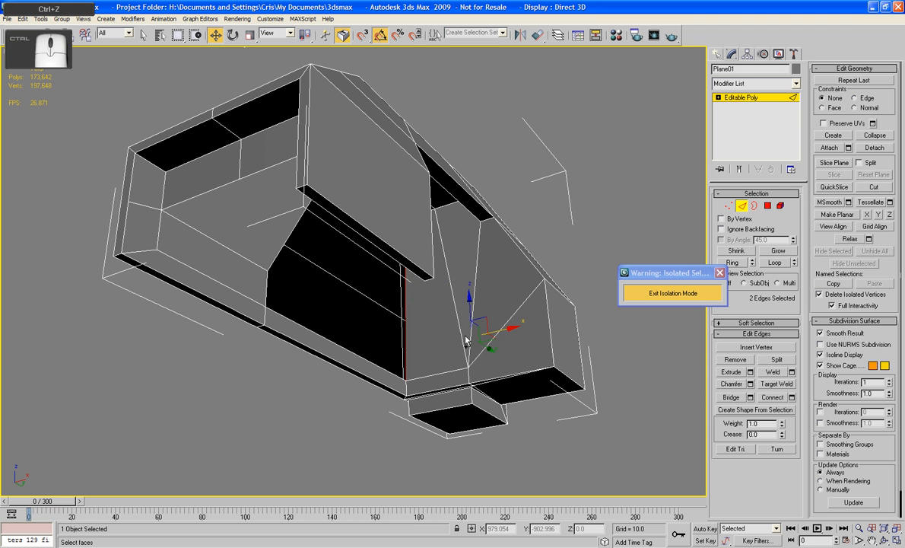
ctrl+click(469, 337)
ctrl+click(470, 335)
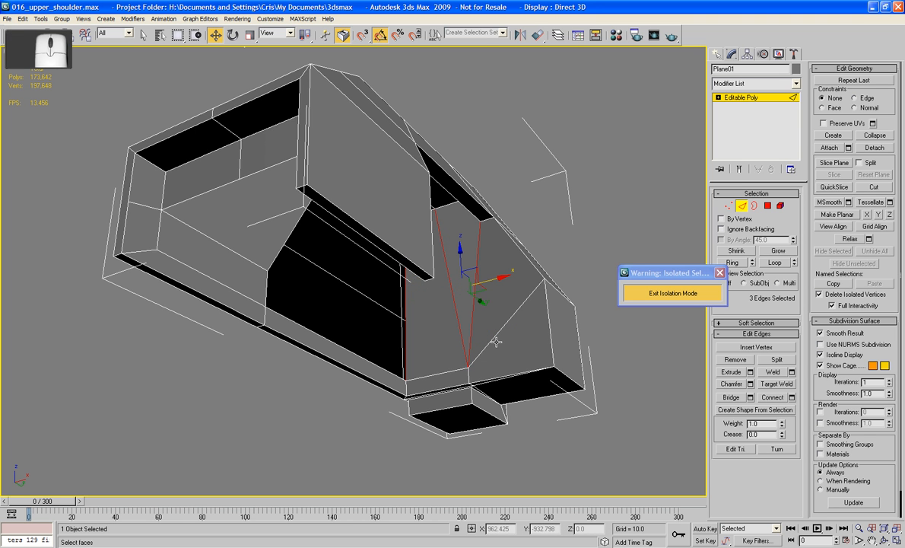
click(785, 403)
Lower the new connecting edges towards the base of the end wall and scale them flat along the Z axis
alt+middle_drag(524, 327, 493, 335)
drag(446, 253, 458, 312)
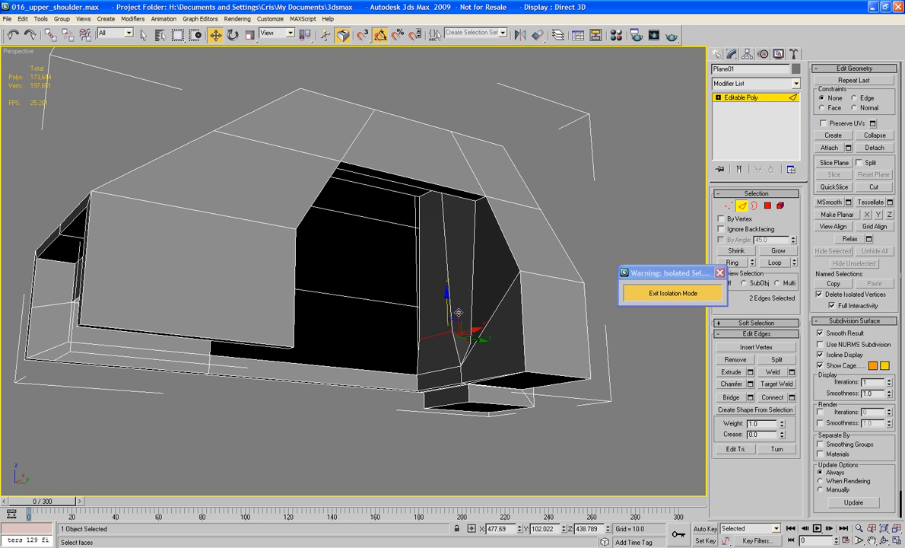
alt+middle_drag(460, 313, 440, 332)
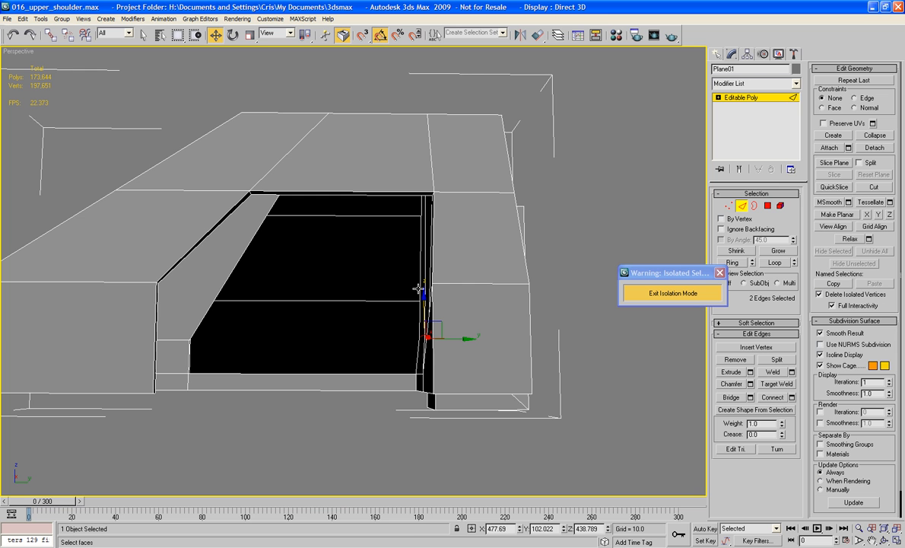
click(253, 36)
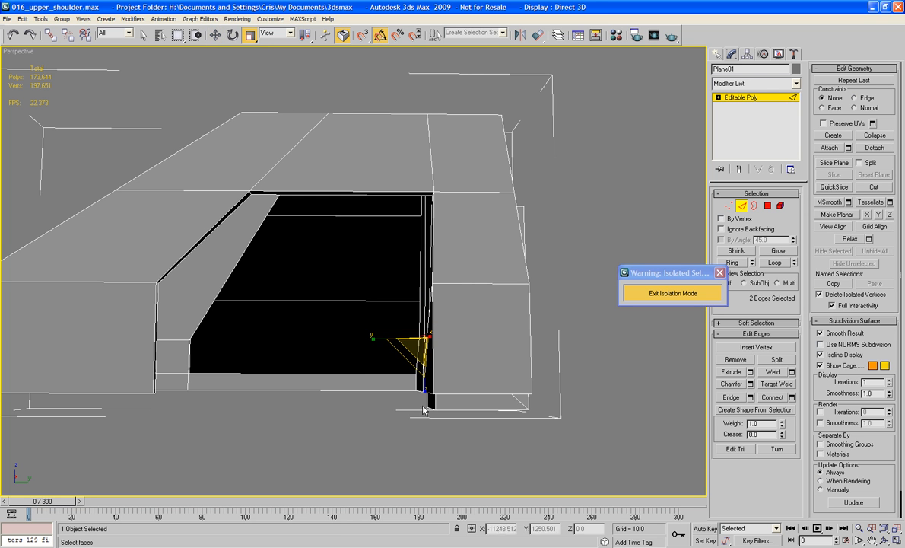
drag(425, 388, 429, 199)
Bridge the short vertical edge at the opening's far lower corner to the matching lower edge of the end wall
click(236, 296)
scroll(246, 388, up, 6)
middle_drag(255, 329, 441, 214)
click(92, 319)
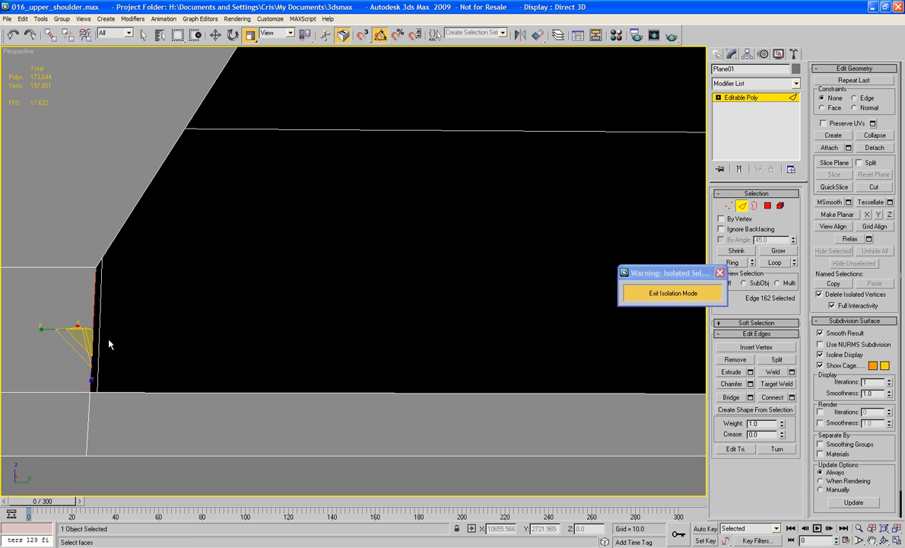
scroll(194, 251, down, 5)
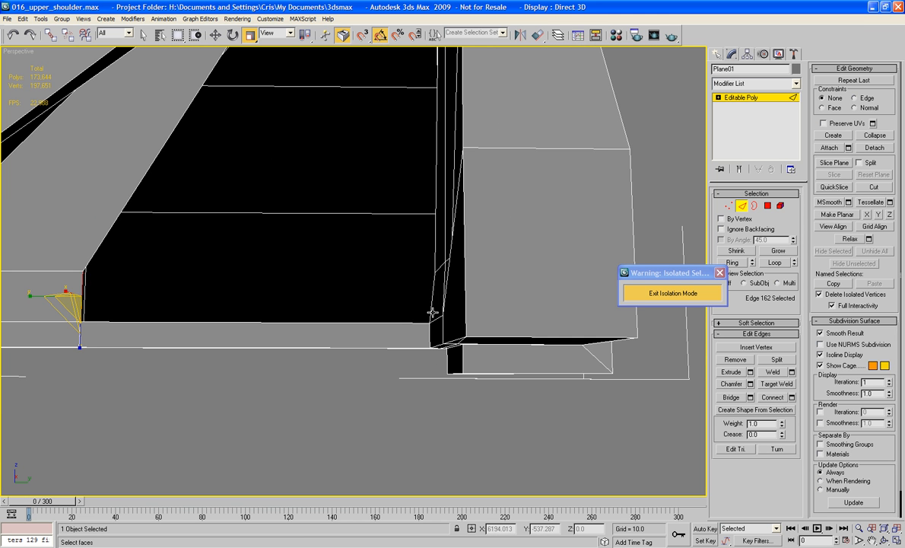
ctrl+click(402, 289)
click(729, 397)
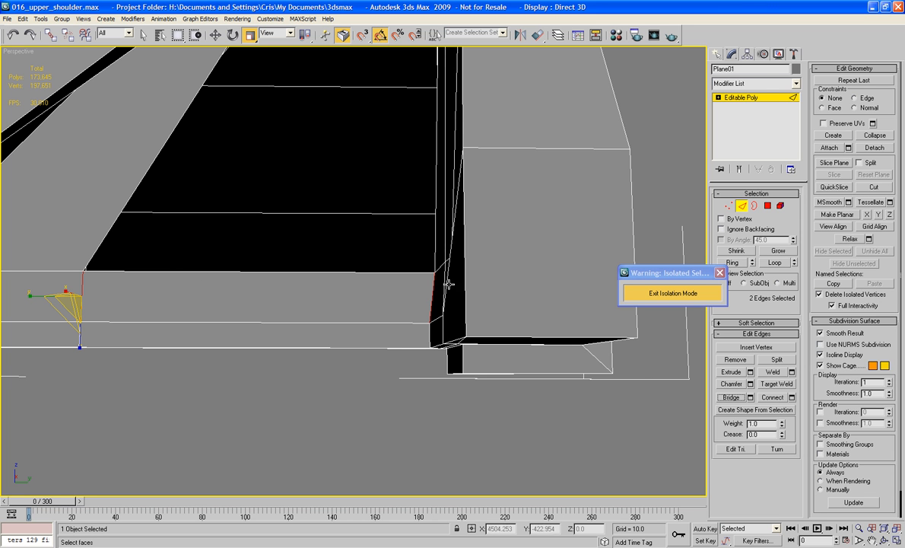
Raise the upper corner vertex where the bridged strip meets the end wall to Z 439.273
click(728, 207)
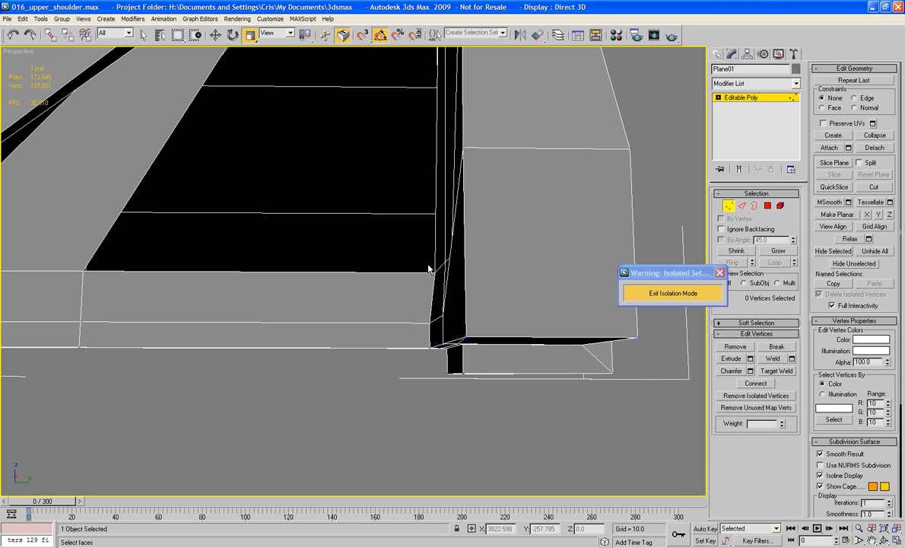
click(436, 267)
key(w)
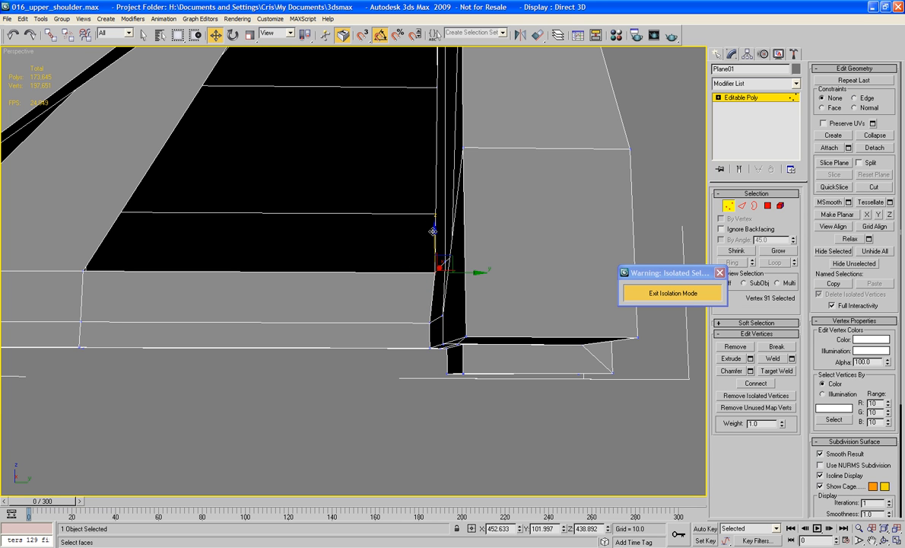
drag(433, 229, 436, 229)
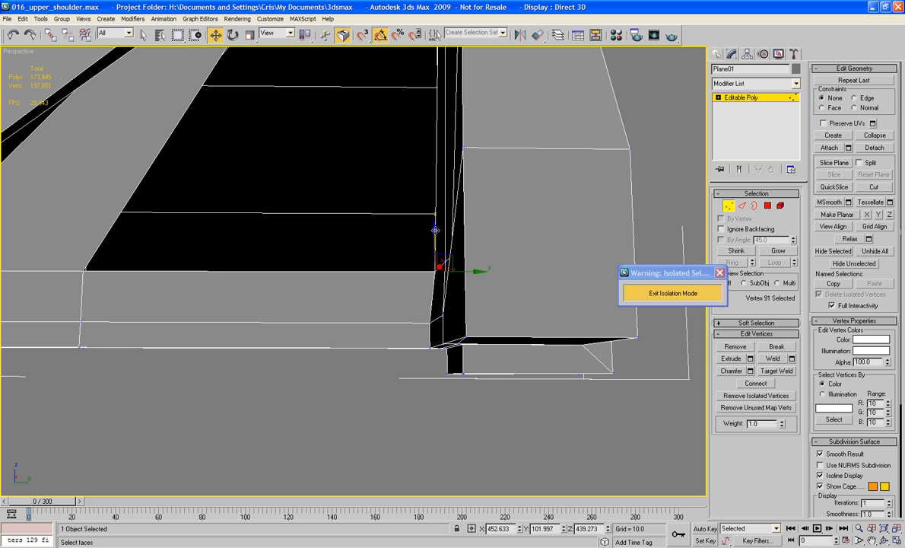
Try to scale the seven polygons of the notch's end wall along the Y axis
scroll(438, 270, down, 3)
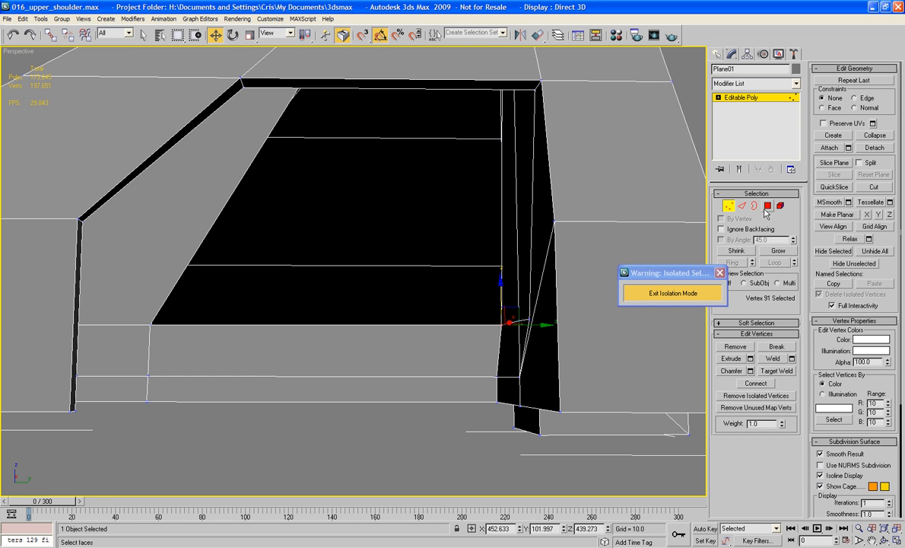
click(767, 206)
click(511, 333)
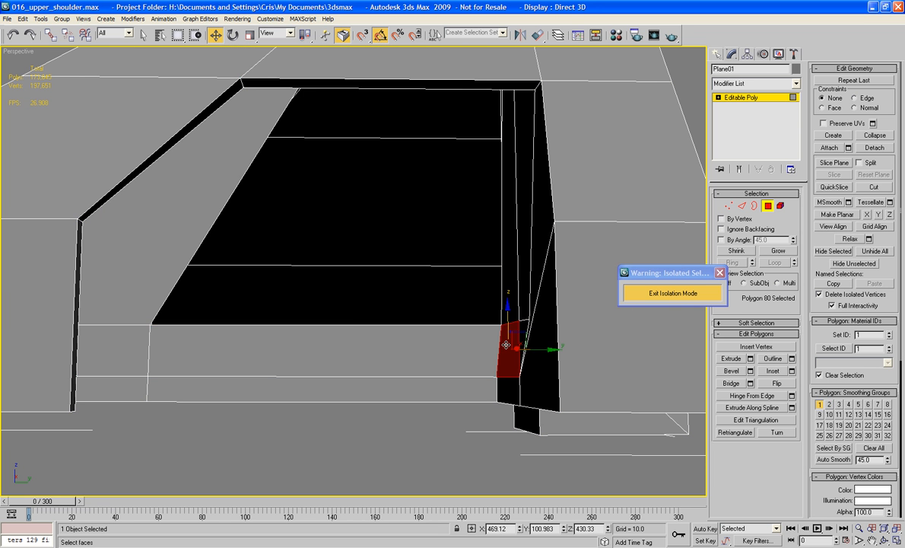
alt+middle_drag(511, 334, 540, 347)
ctrl+click(504, 294)
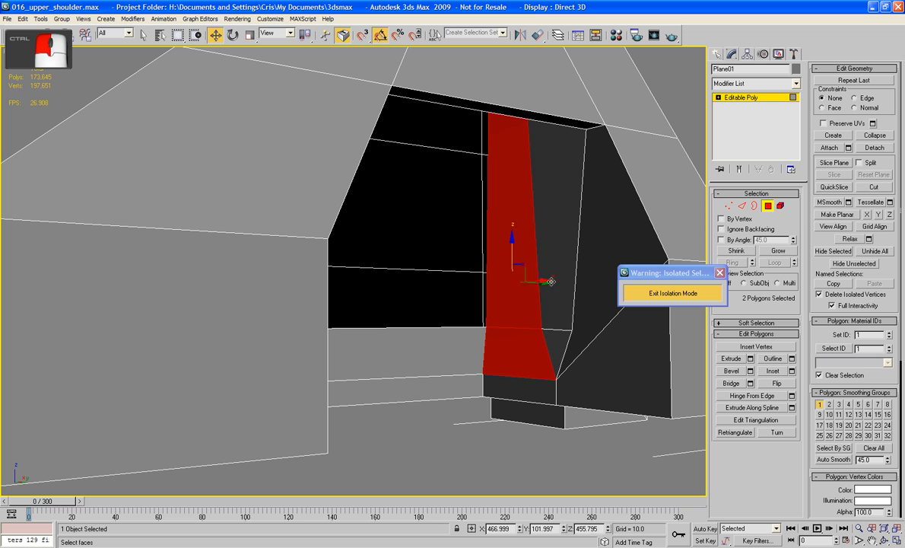
ctrl+click(544, 289)
ctrl+click(582, 314)
ctrl+drag(545, 401, 553, 399)
ctrl+click(601, 391)
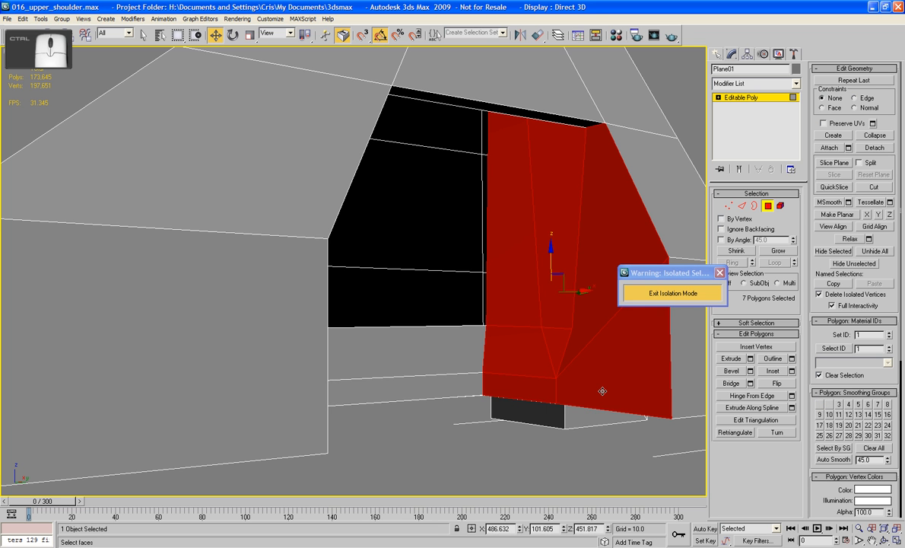
key(ctrl+z)
key(ctrl+z)
ctrl+click(585, 385)
alt+middle_drag(585, 385, 479, 296)
key(r)
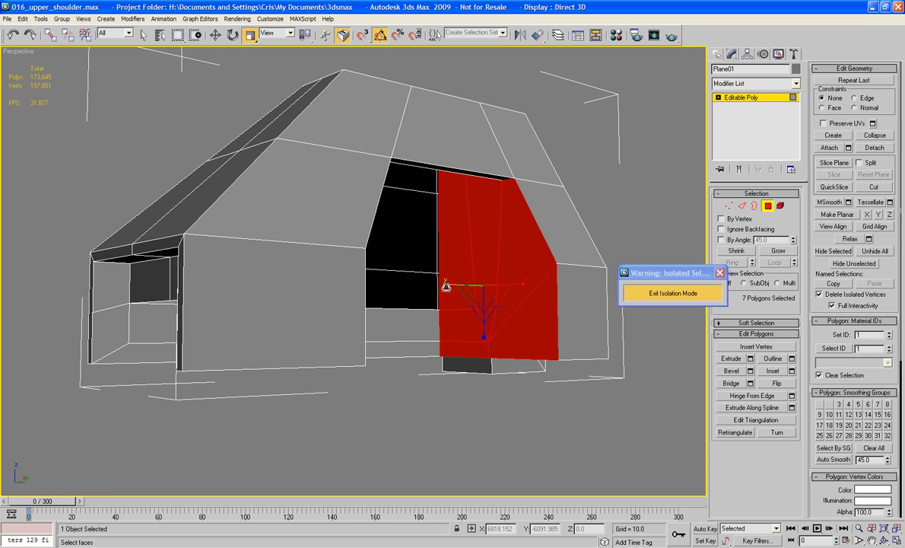
drag(446, 285, 819, 278)
key(ctrl+z)
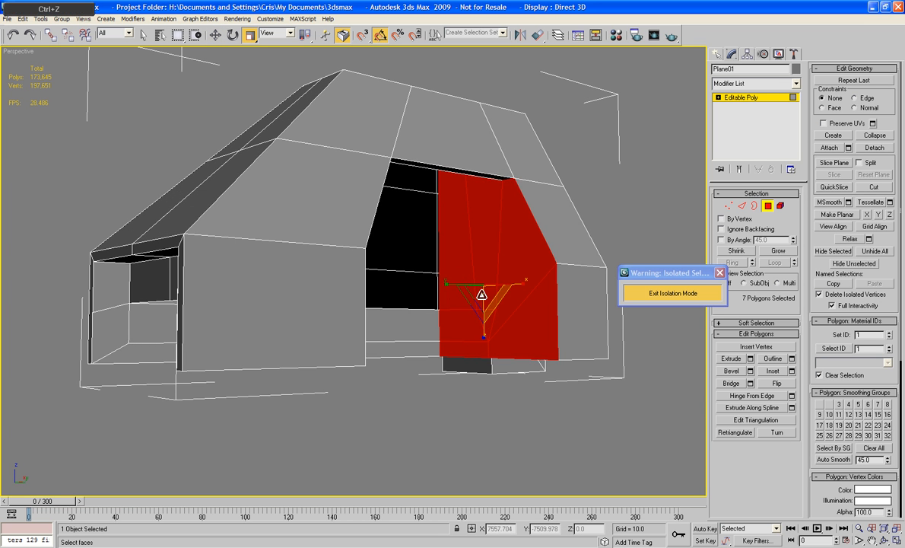
alt+middle_drag(449, 284, 397, 397)
click(580, 255)
alt+middle_drag(579, 255, 579, 259)
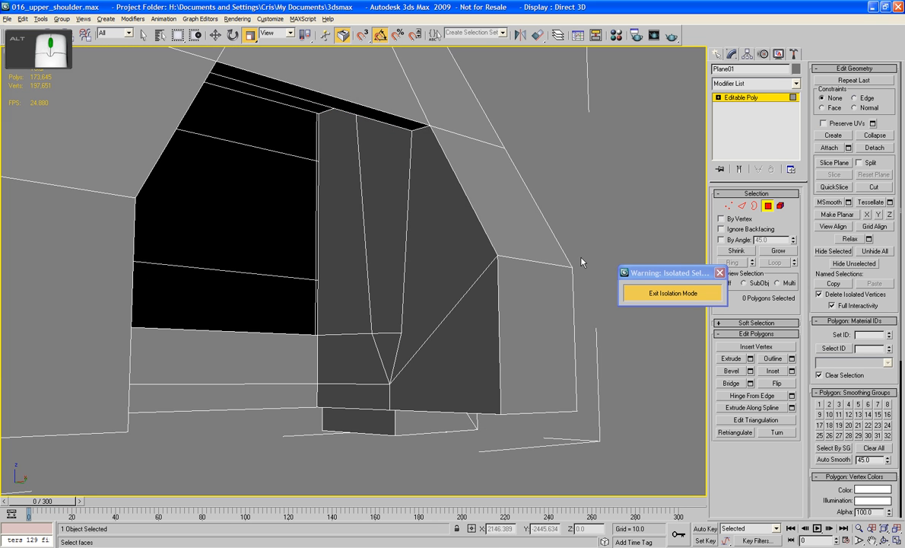
Target-weld the middle vertex of the end wall's lower edge row to its outer neighbour, and that vertex to the corner vertex below
click(728, 206)
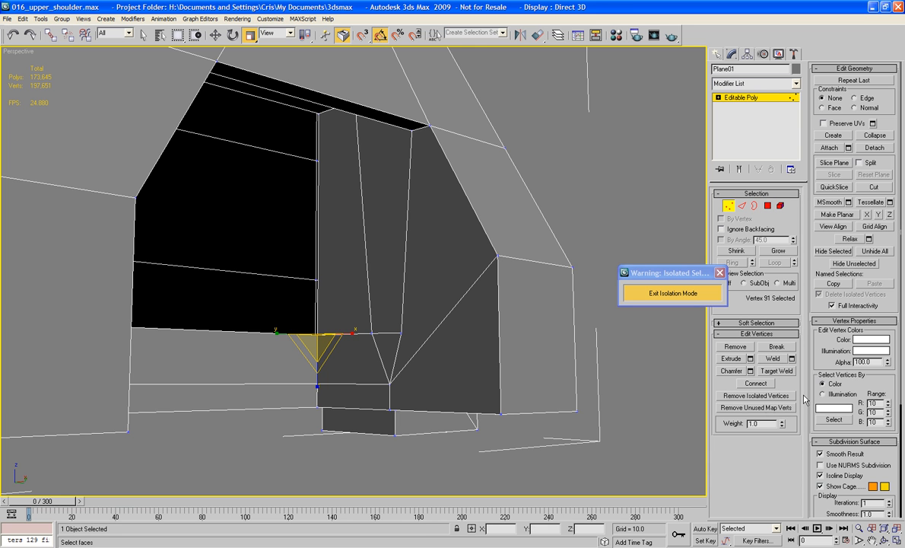
click(787, 371)
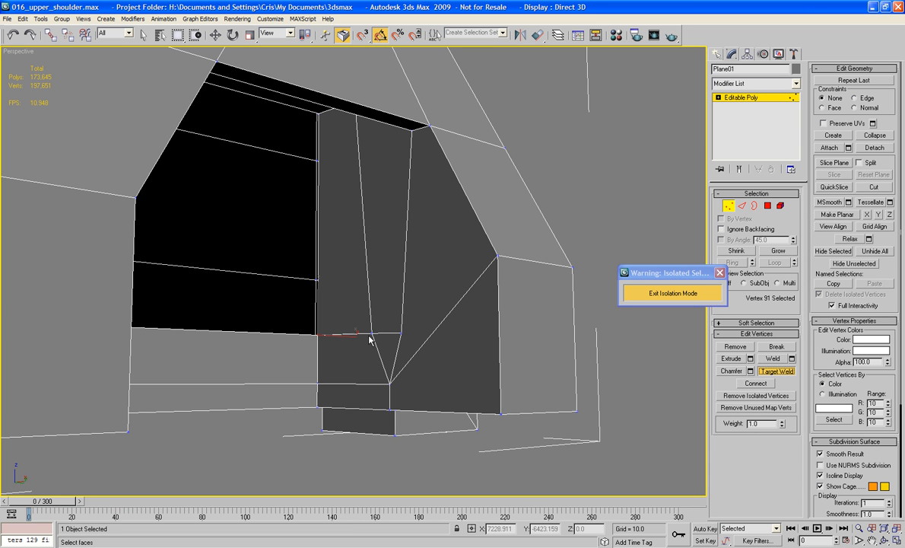
click(402, 334)
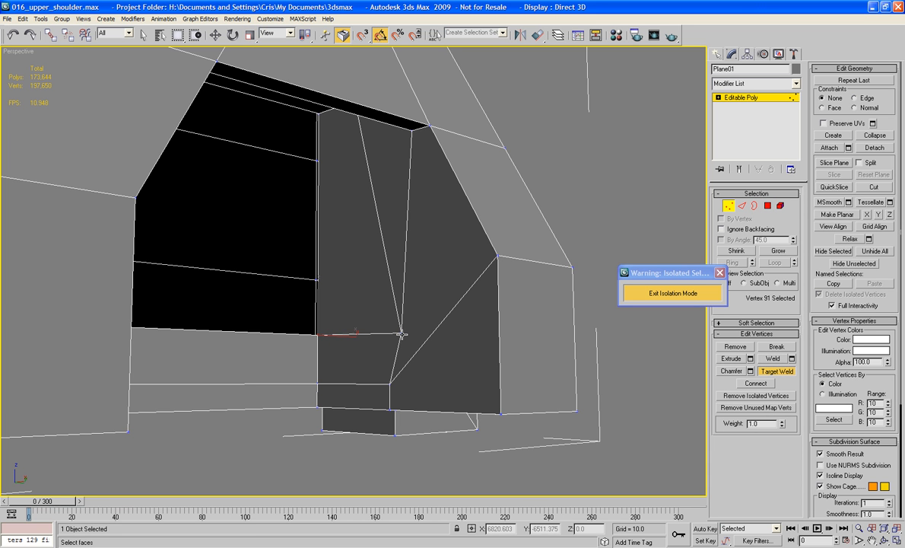
click(390, 383)
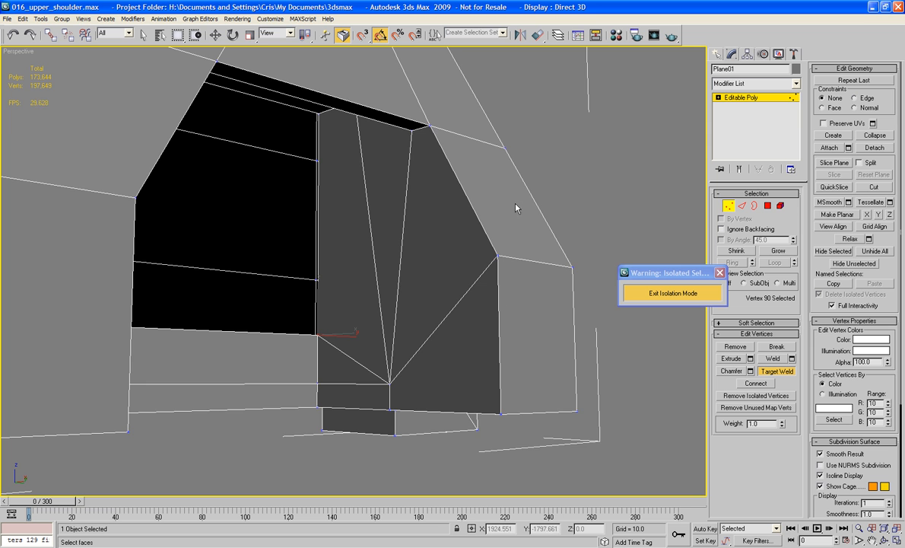
Cap the four-edged open border of the notch's inner back wall, leave border editing and deselect the armour
alt+middle_drag(515, 207, 681, 188)
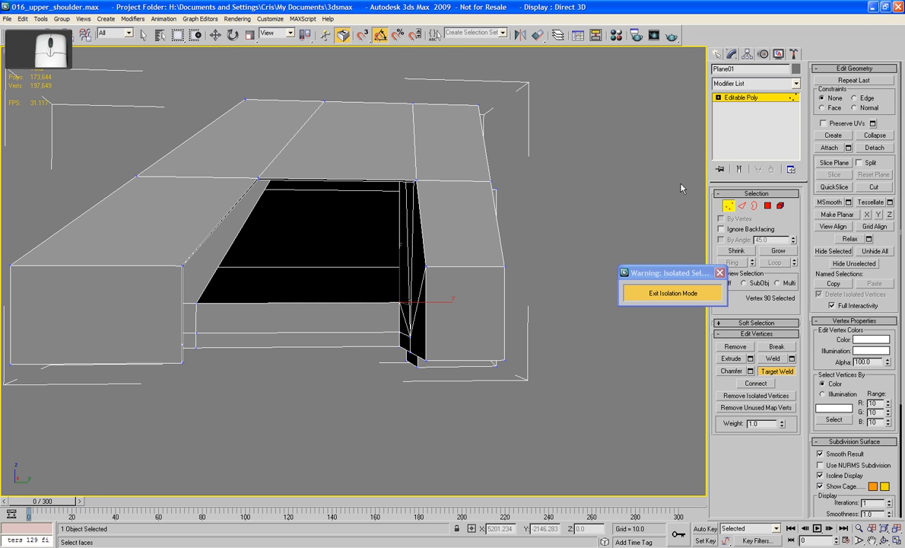
key(3)
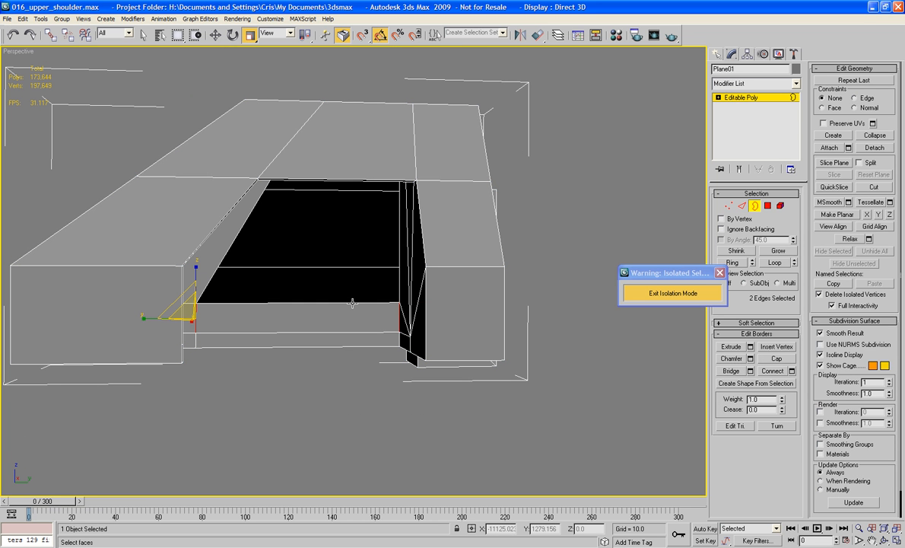
click(352, 303)
click(783, 359)
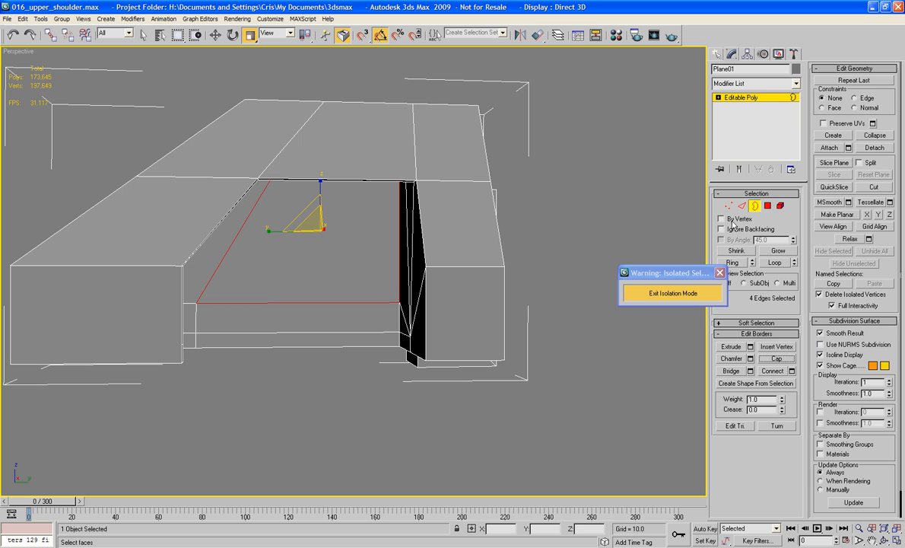
click(755, 206)
click(540, 196)
alt+middle_drag(545, 196, 473, 196)
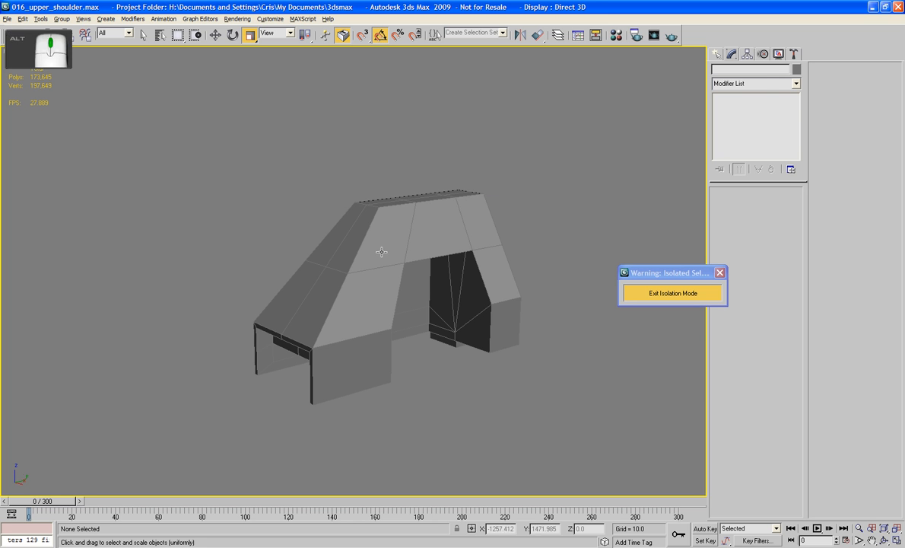
Select the two upper polygons of the sloped end face together with the adjoining upper side polygon
alt+middle_drag(382, 252, 418, 257)
scroll(434, 259, up, 3)
click(451, 299)
middle_drag(451, 299, 461, 325)
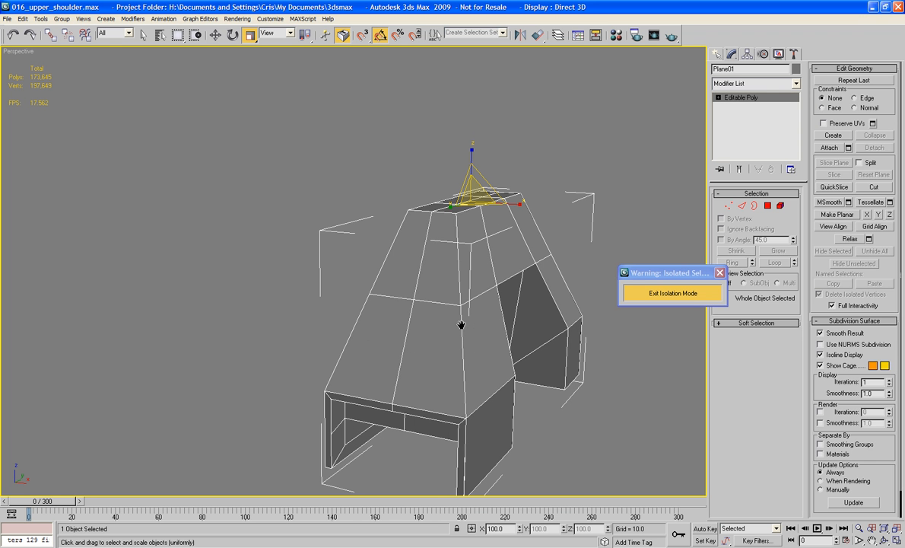
click(767, 207)
click(402, 228)
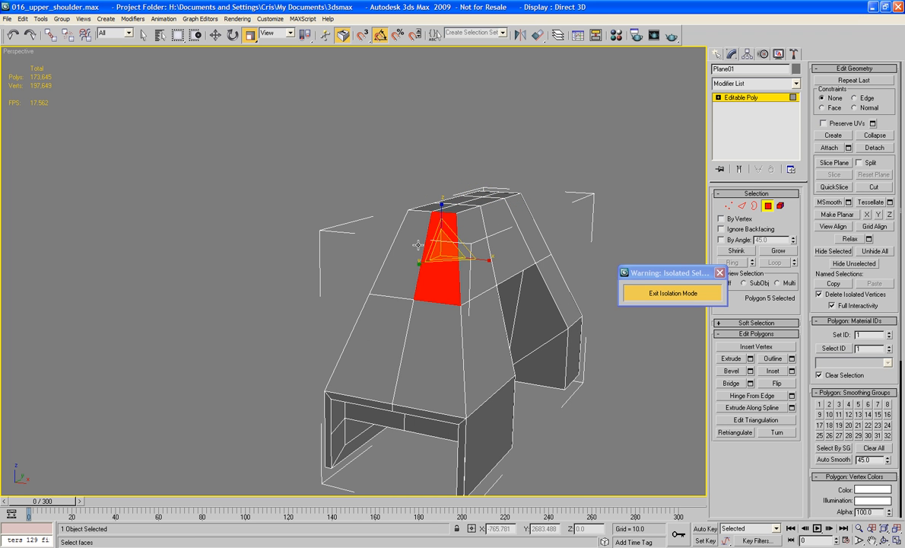
alt+middle_drag(529, 317, 472, 259)
ctrl+click(515, 237)
scroll(472, 259, up, 3)
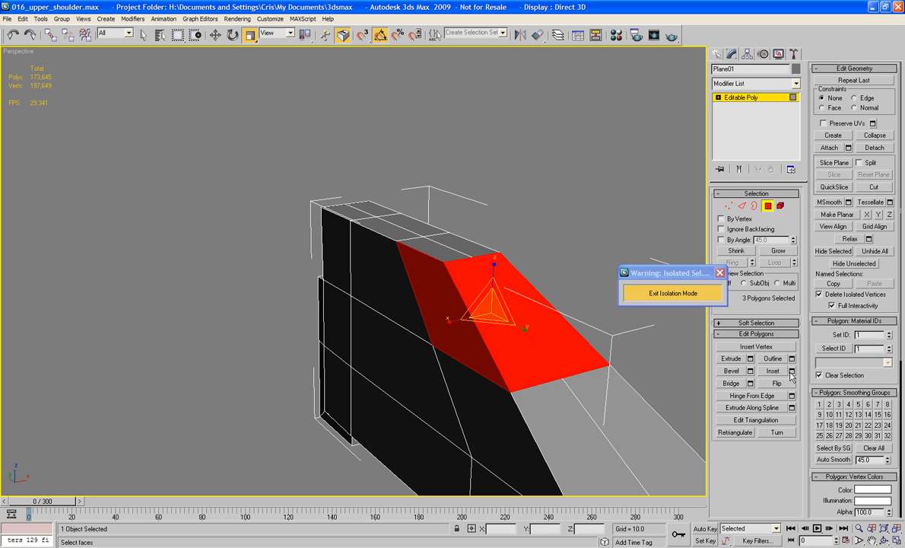
Try to inset the three selected polygons as one group
click(772, 371)
drag(519, 350, 518, 322)
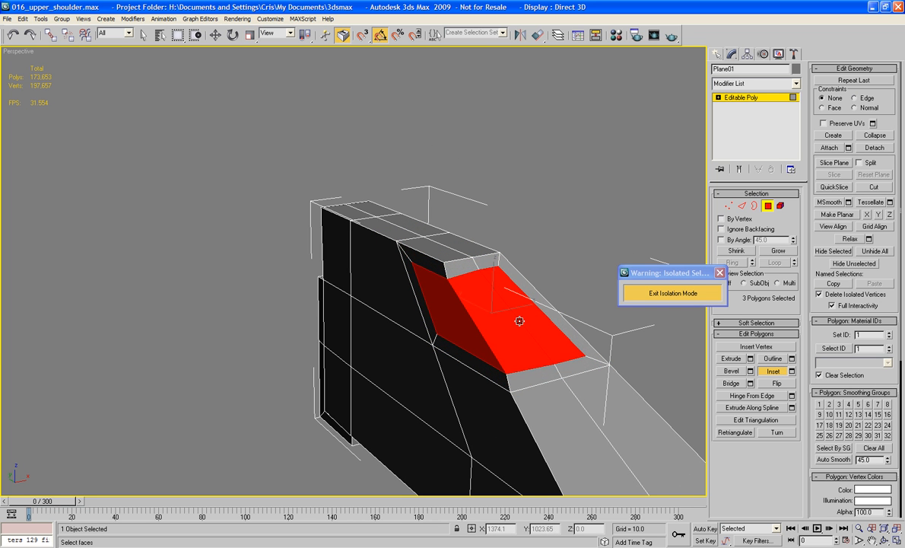
alt+middle_drag(519, 321, 479, 311)
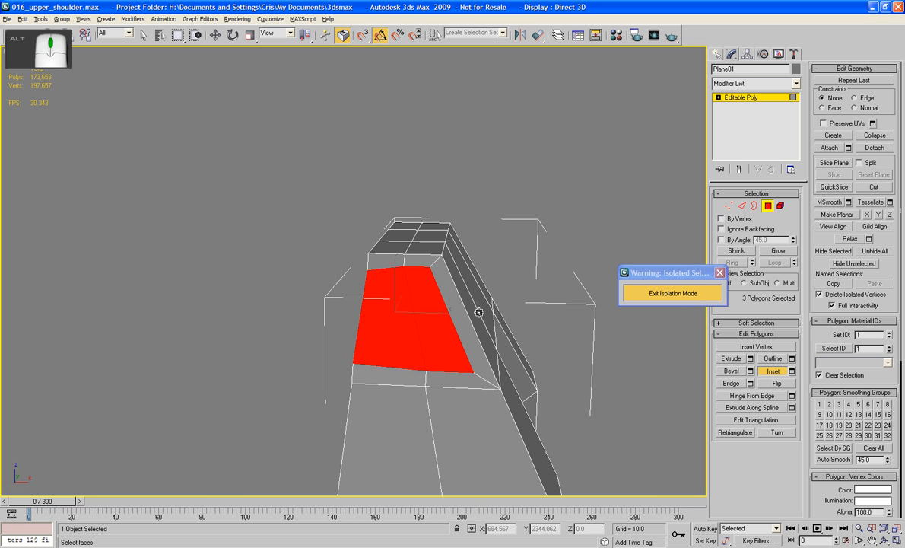
key(ctrl+z)
Remove the side polygon from the selection and inset the two upper polygons of the sloped end face as a group
alt+middle_drag(355, 315, 357, 271)
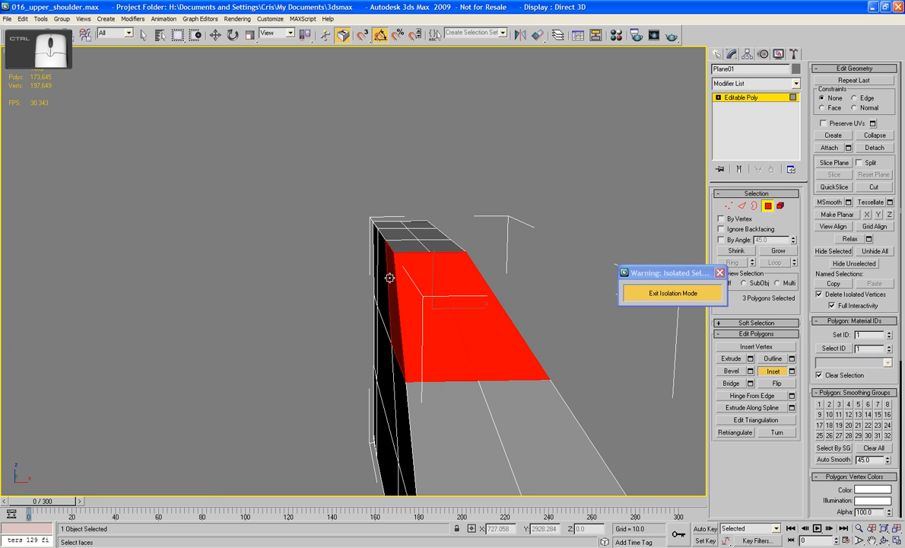
ctrl+click(389, 277)
drag(420, 338, 428, 313)
mouse_move(428, 313)
alt+middle_down()
mouse_move(469, 307)
mouse_move(444, 312)
alt+middle_up()
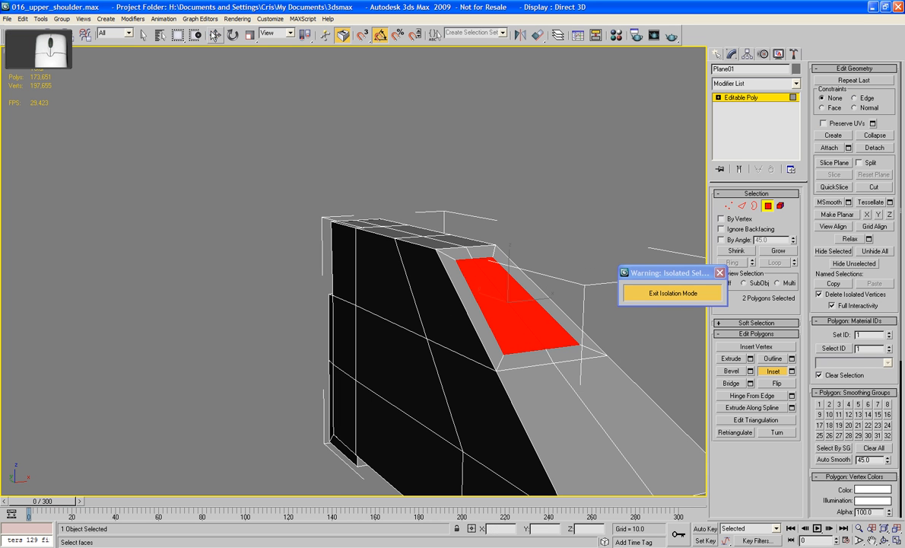
Move the inset polygons about 4.6 units in the negative X direction, towards the flat back side of the armour
key(w)
drag(537, 299, 528, 297)
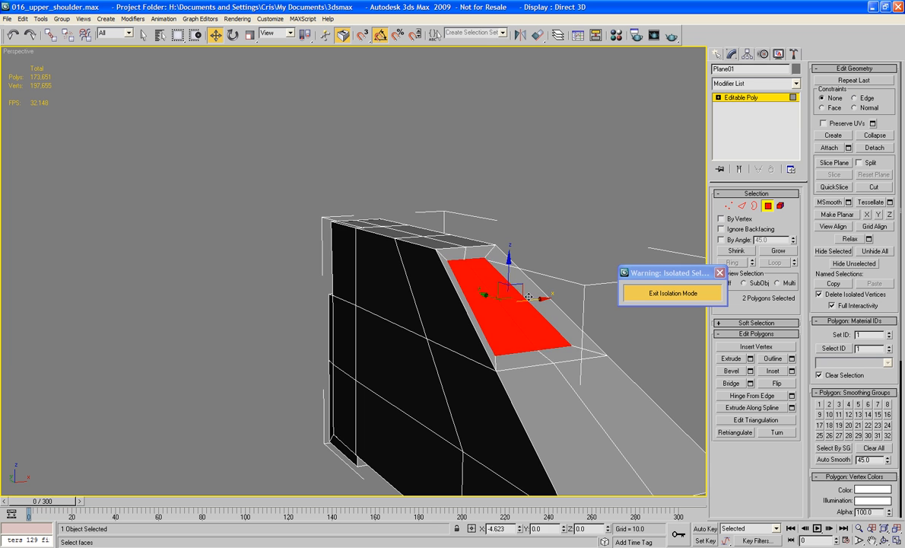
alt+middle_drag(534, 298, 481, 299)
scroll(501, 301, up, 4)
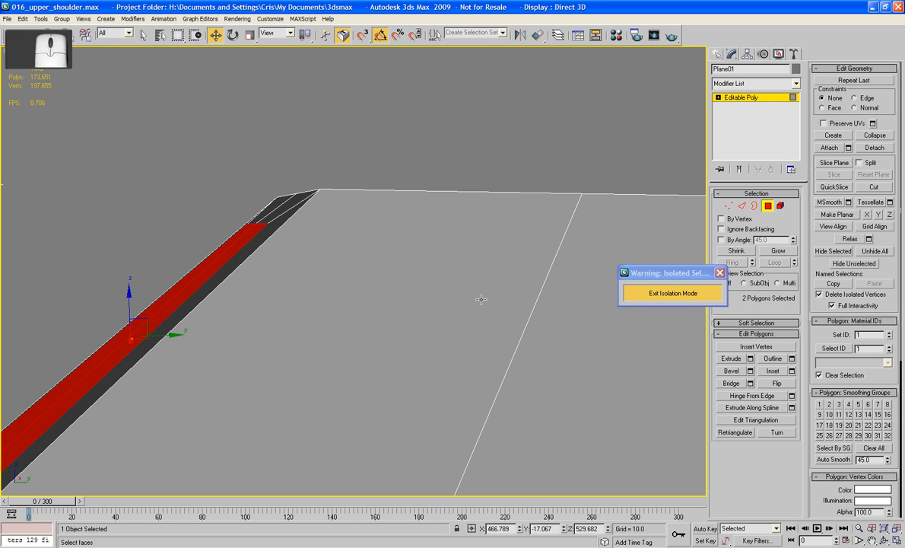
key(l)
key(z)
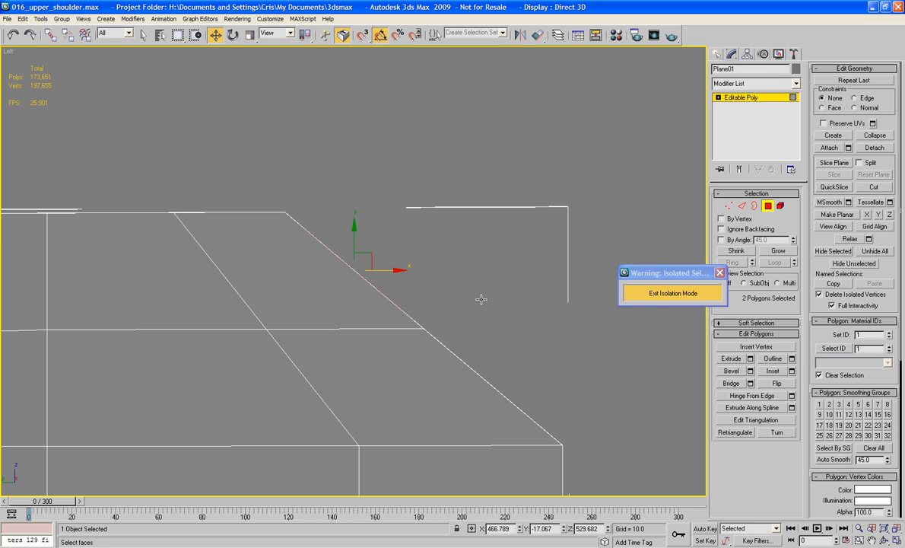
Bevel the two inset polygons outward in stages into a raised panel with narrow bevelled edges, and clear the selection
key(p)
scroll(469, 291, up, 5)
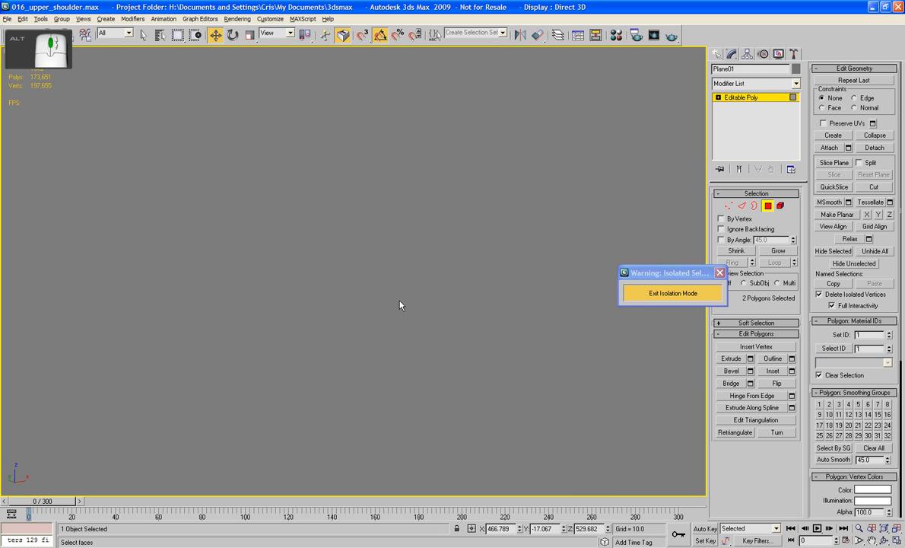
key(z)
scroll(326, 308, down, 4)
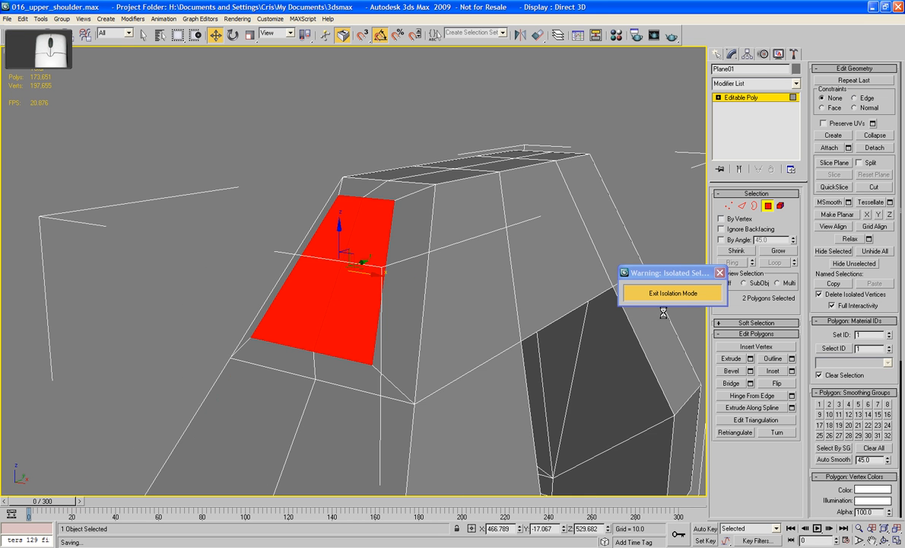
click(730, 372)
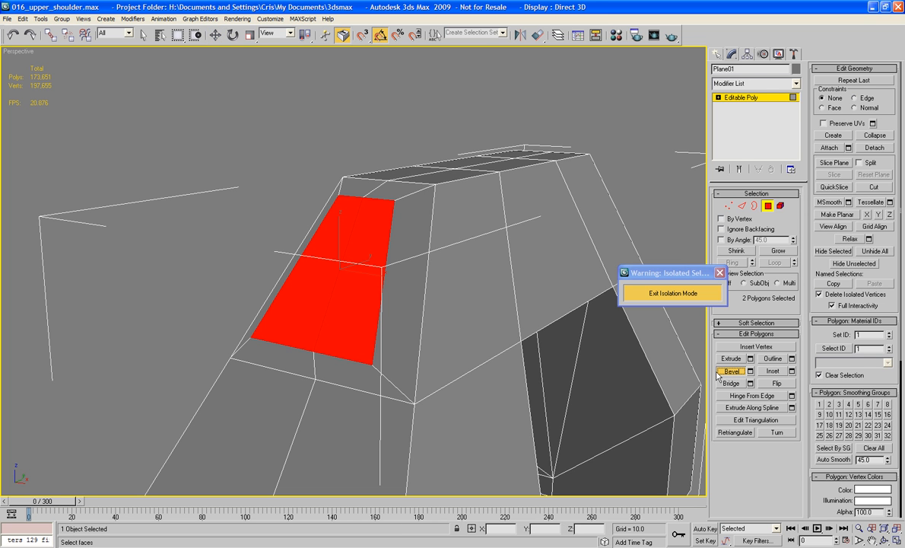
drag(366, 322, 355, 318)
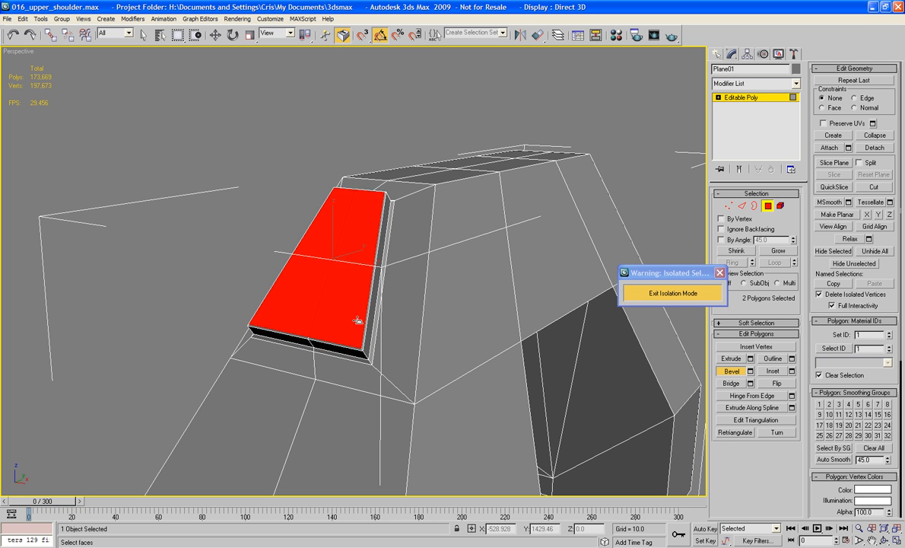
click(204, 195)
Exit isolation mode and unhide all objects to view the shoulder armour together with the arm
scroll(258, 254, down, 5)
alt+middle_drag(287, 286, 585, 288)
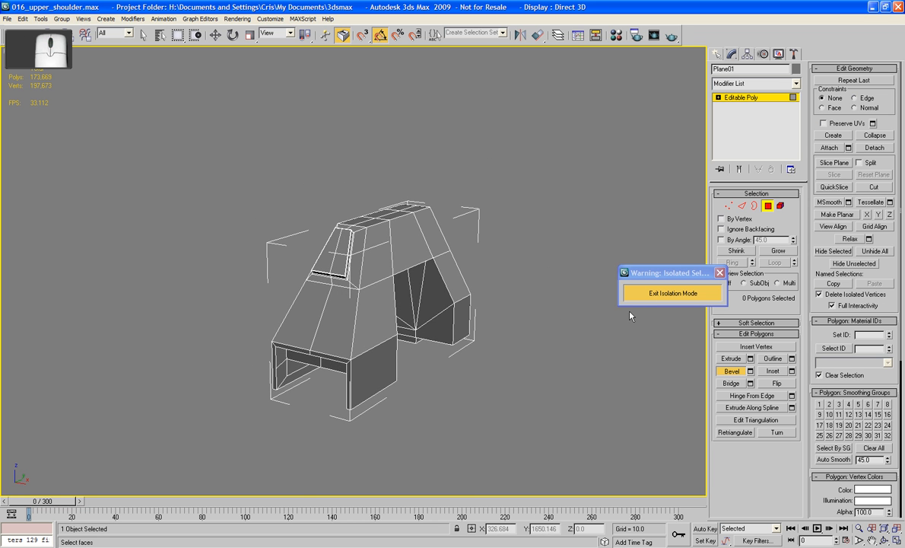
click(661, 293)
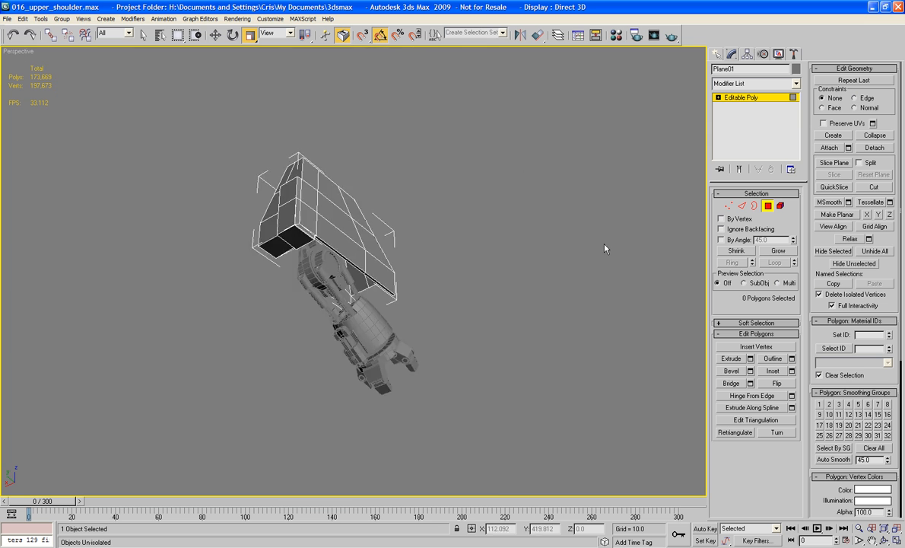
alt+middle_drag(602, 249, 584, 193)
key(z)
right_click(642, 182)
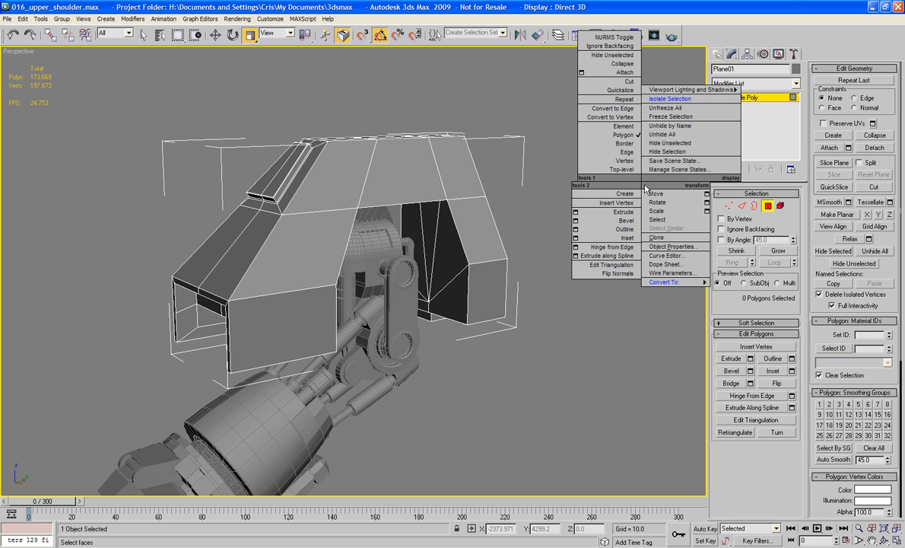
click(665, 135)
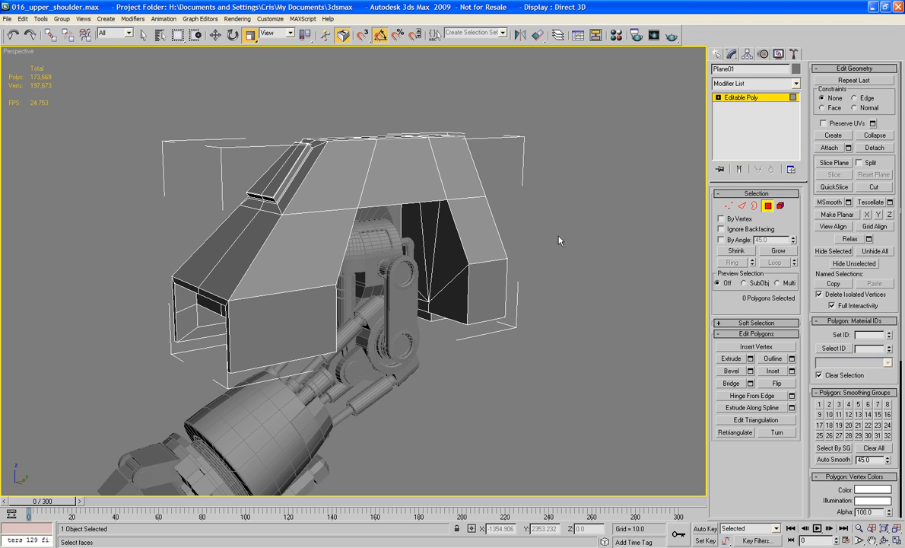
alt+middle_drag(559, 241, 614, 245)
scroll(614, 244, down, 5)
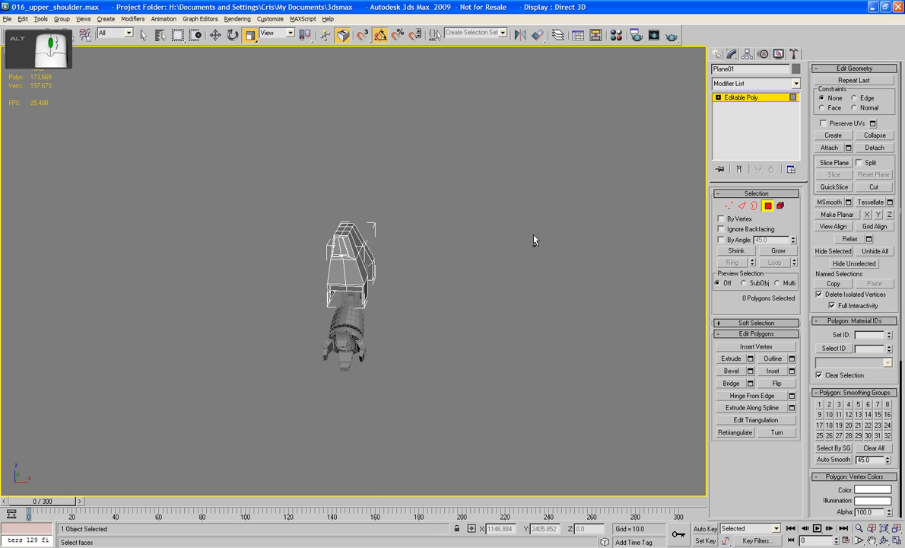
alt+middle_drag(534, 241, 497, 243)
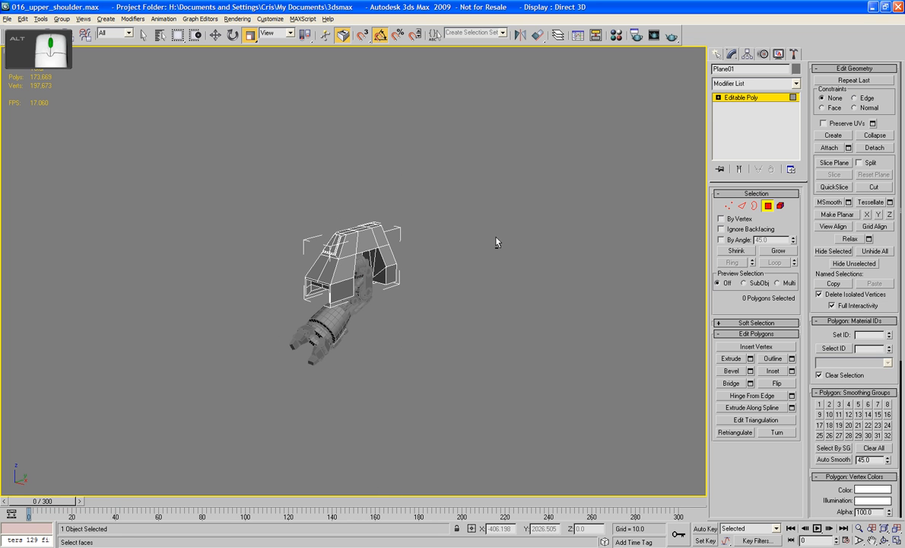
Leave polygon editing, deselect the armour and unhide all objects so it shows together with the arm
click(767, 206)
click(546, 252)
right_click(541, 249)
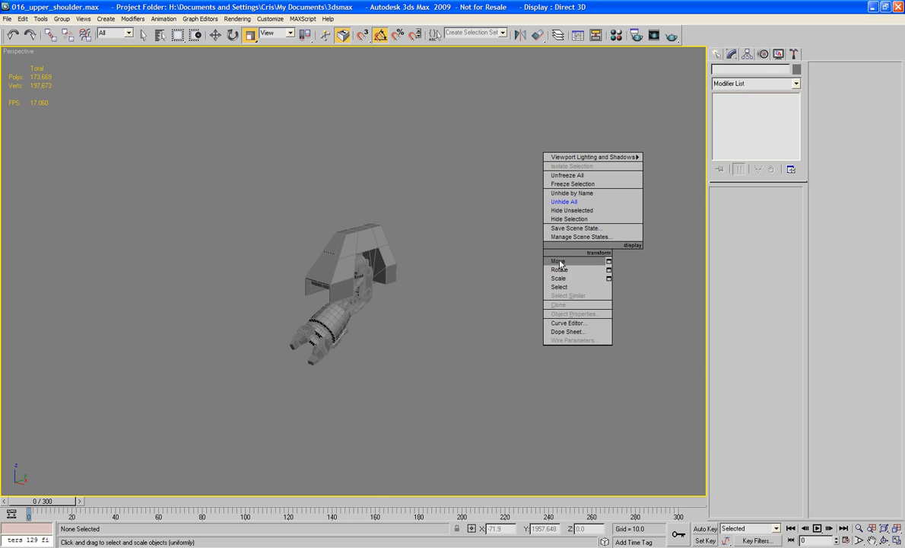
click(576, 203)
alt+middle_drag(578, 206, 455, 246)
scroll(454, 248, up, 3)
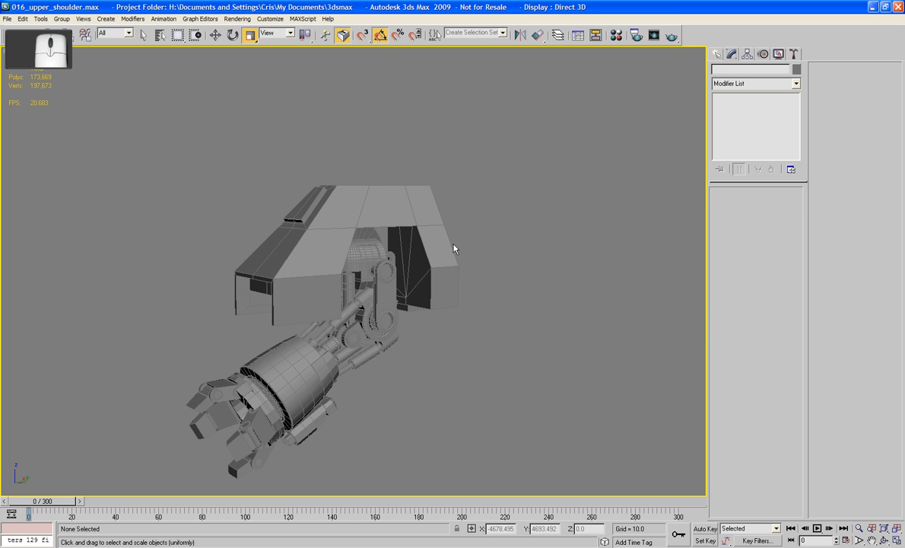
Clone the armour's sloped and vertical side polygons beside the notch as a separate object, offset about 8.3 units in positive X
click(410, 243)
alt+middle_drag(366, 217, 429, 295)
scroll(435, 273, up, 5)
click(767, 209)
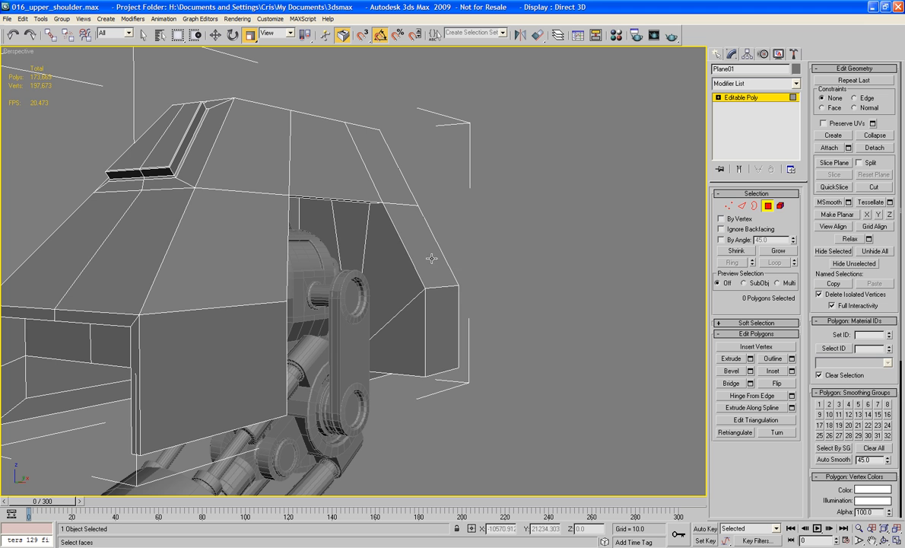
click(401, 240)
ctrl+click(439, 327)
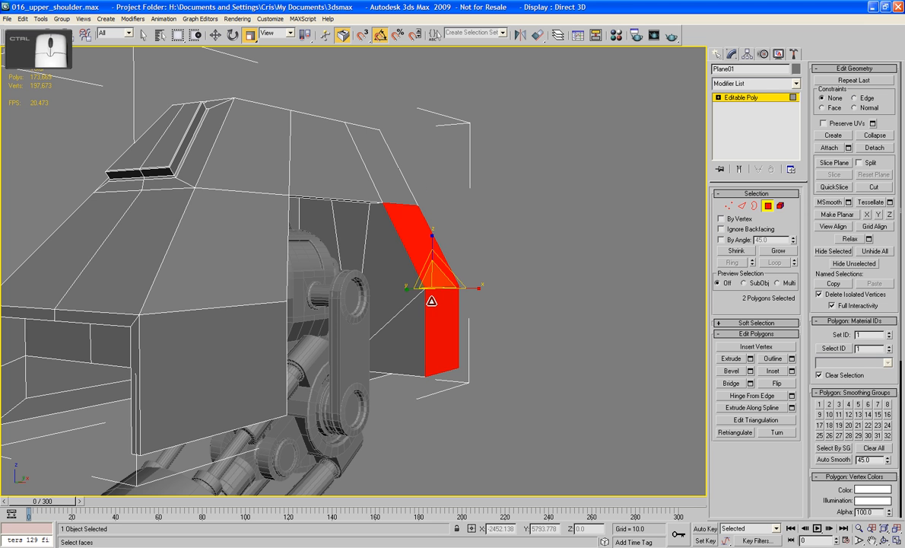
click(215, 35)
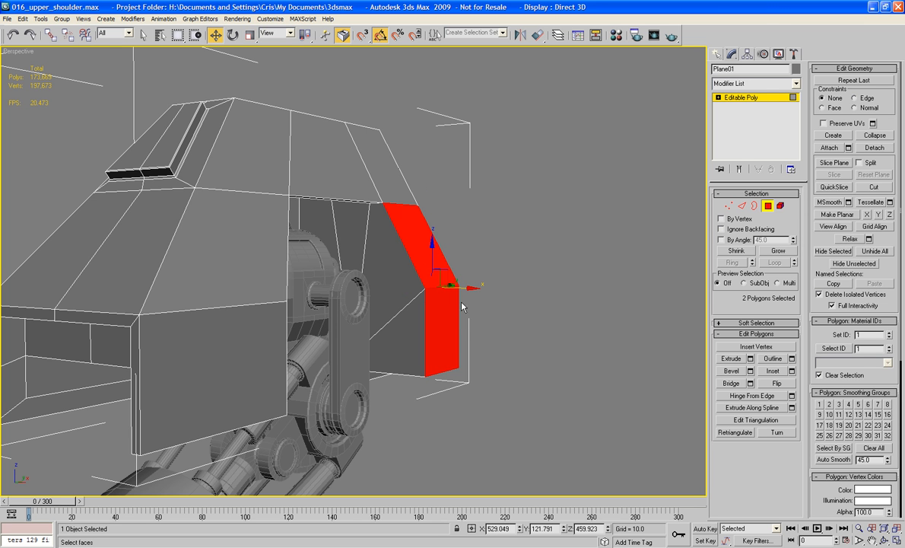
shift+drag(461, 318, 494, 319)
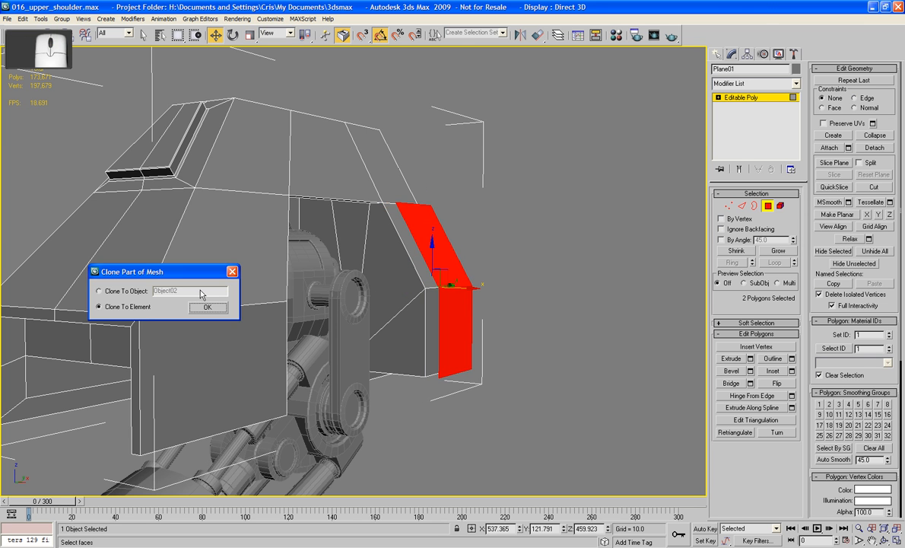
click(221, 310)
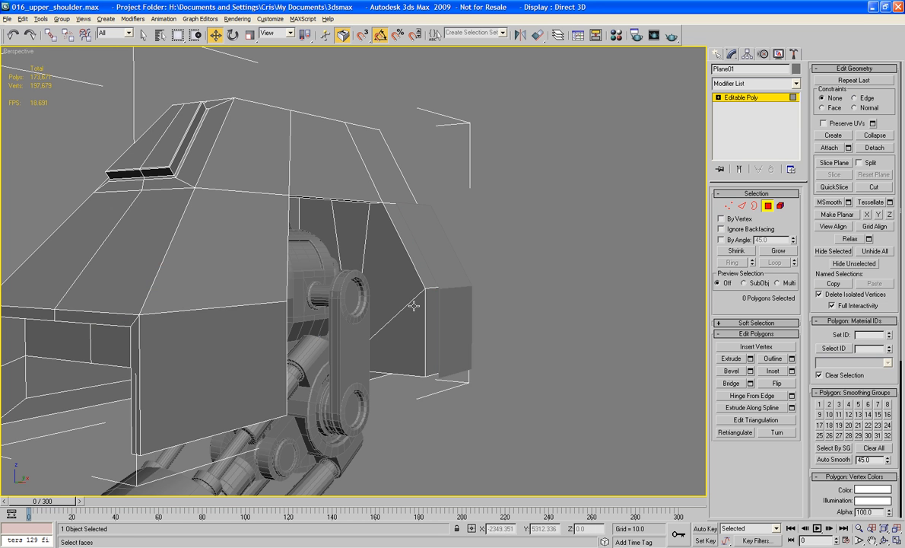
Select the cloned two-polygon panel and center its pivot to the object
alt+middle_drag(385, 283, 398, 312)
click(767, 208)
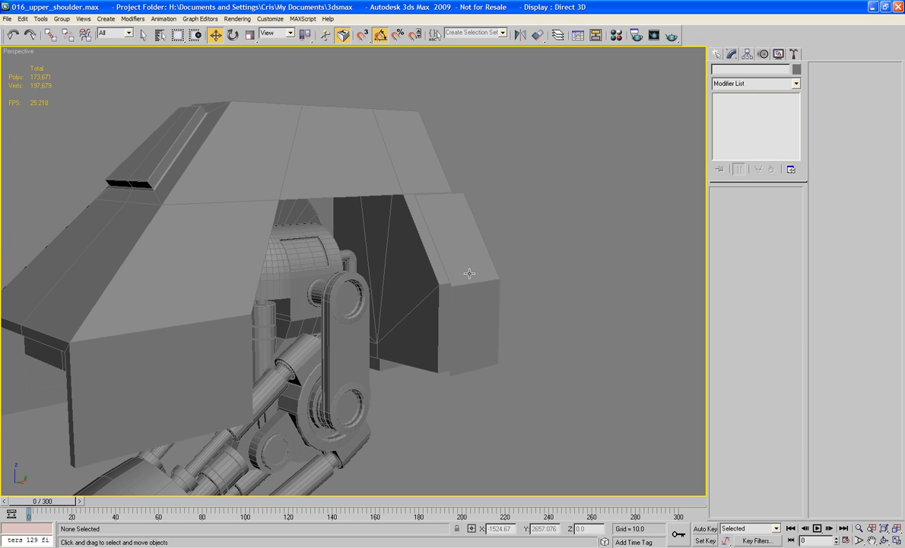
click(470, 307)
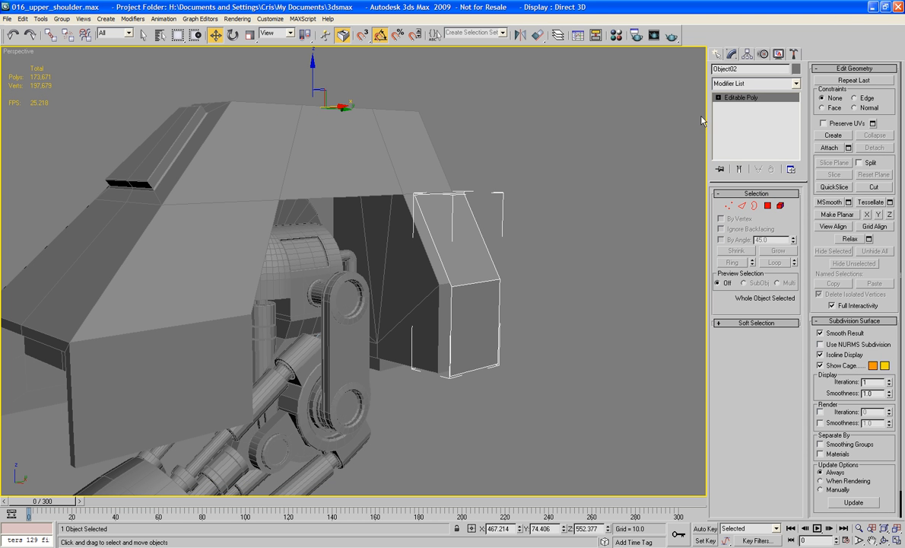
click(748, 55)
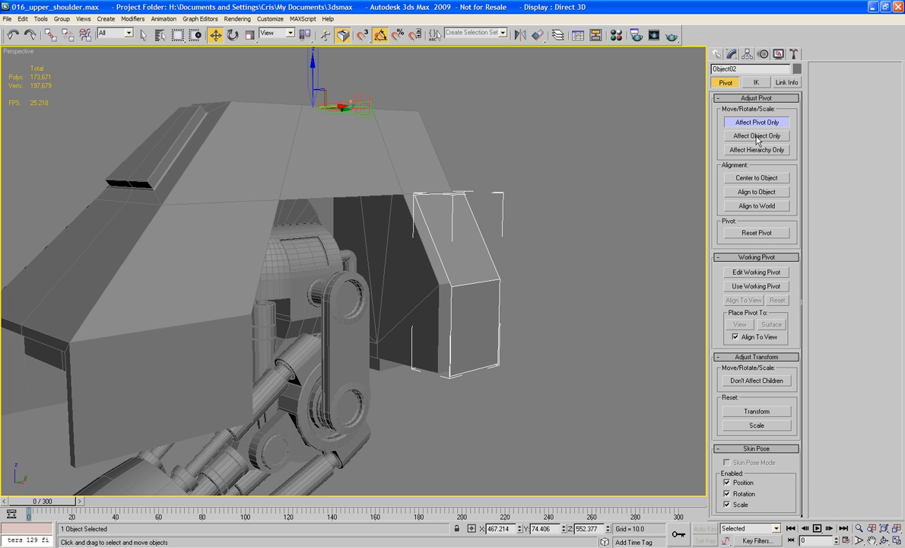
click(756, 177)
click(756, 122)
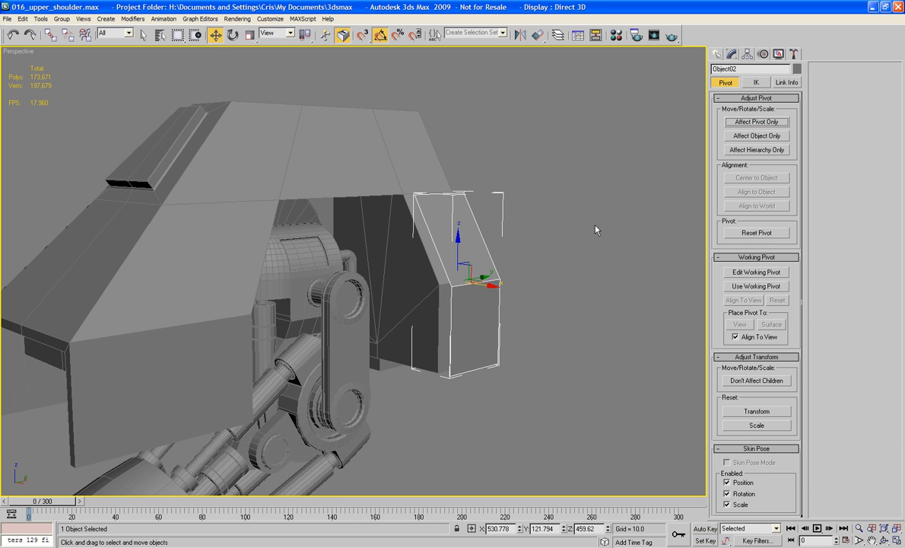
Move the cloned panel in negative Y into the notch opening, to a Y position of about 81.1
alt+middle_drag(596, 228, 573, 234)
drag(517, 281, 438, 284)
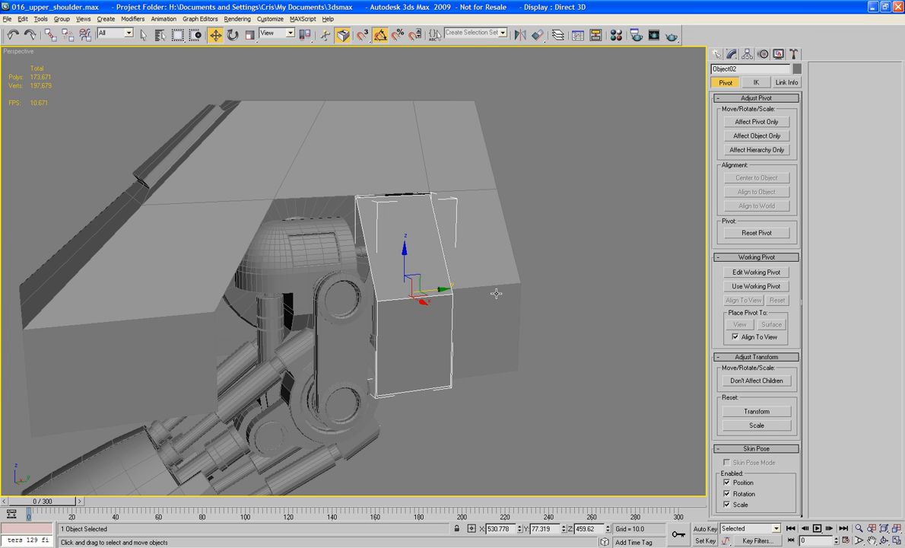
alt+middle_drag(496, 293, 469, 376)
key(t)
key(z)
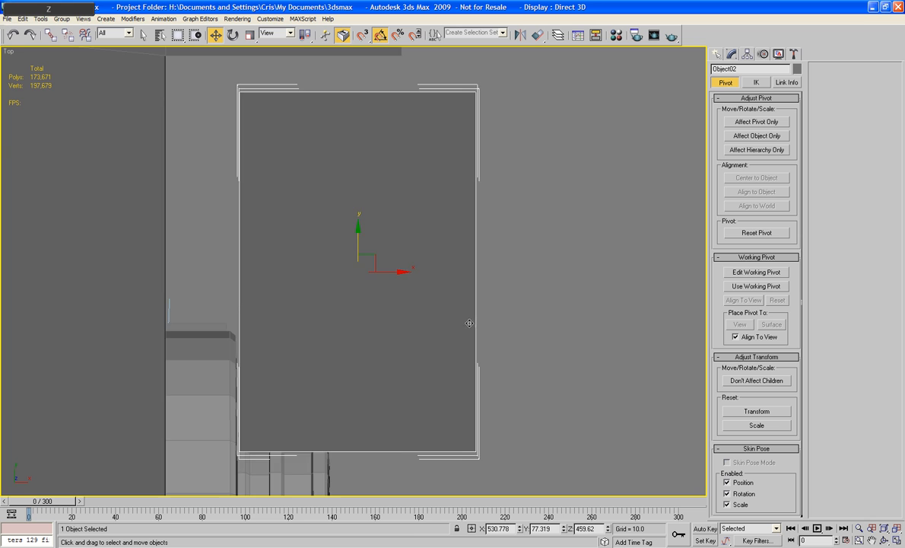
middle_drag(380, 283, 389, 300)
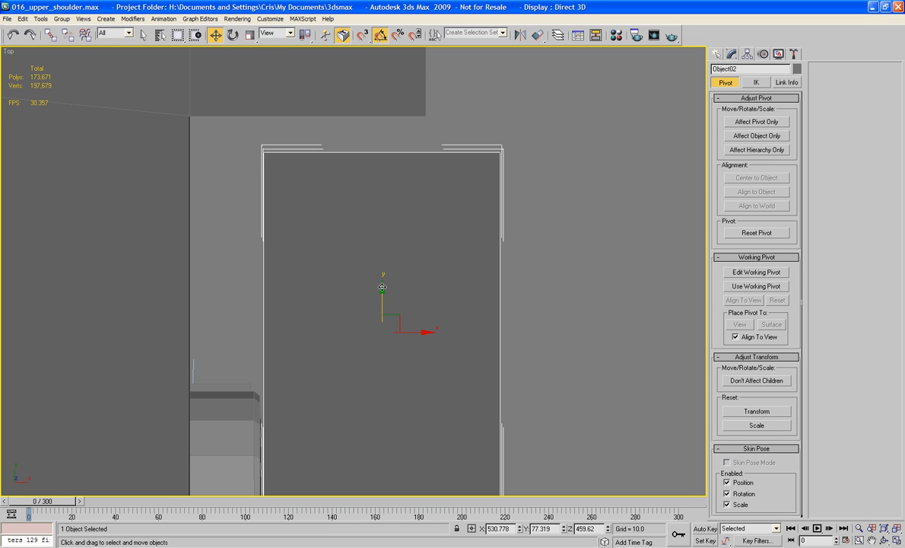
drag(382, 286, 382, 254)
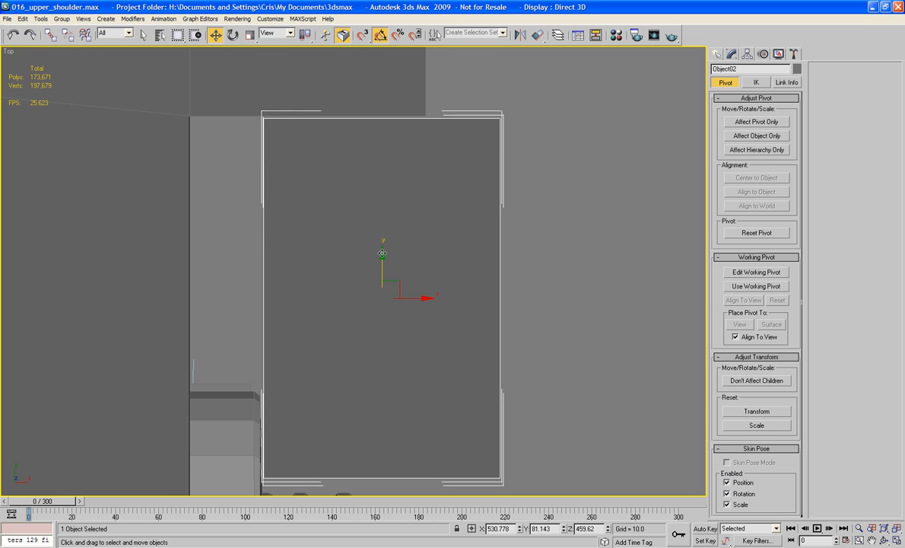
Extend the panel's two free side edges across the notch opening, slanting the sloped part's end to follow the notch outline
alt+middle_drag(382, 253, 315, 216)
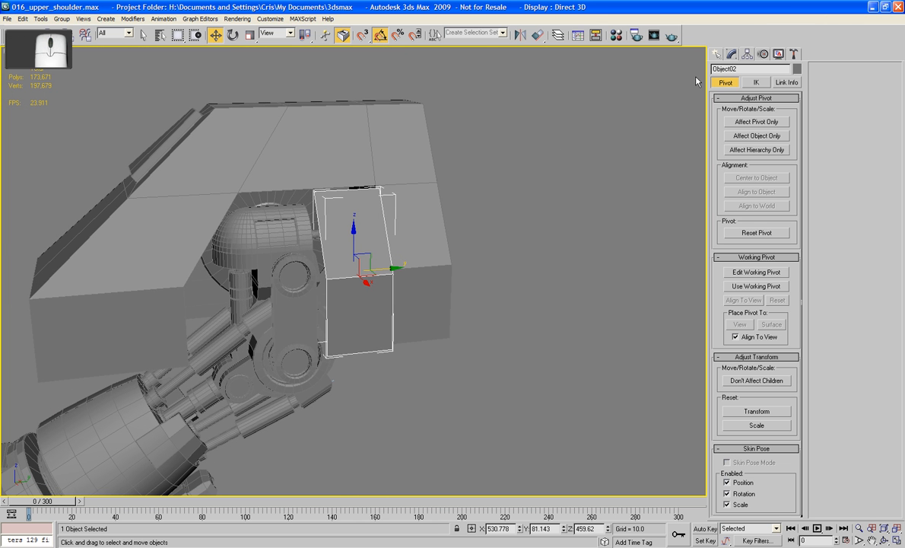
click(731, 55)
click(750, 206)
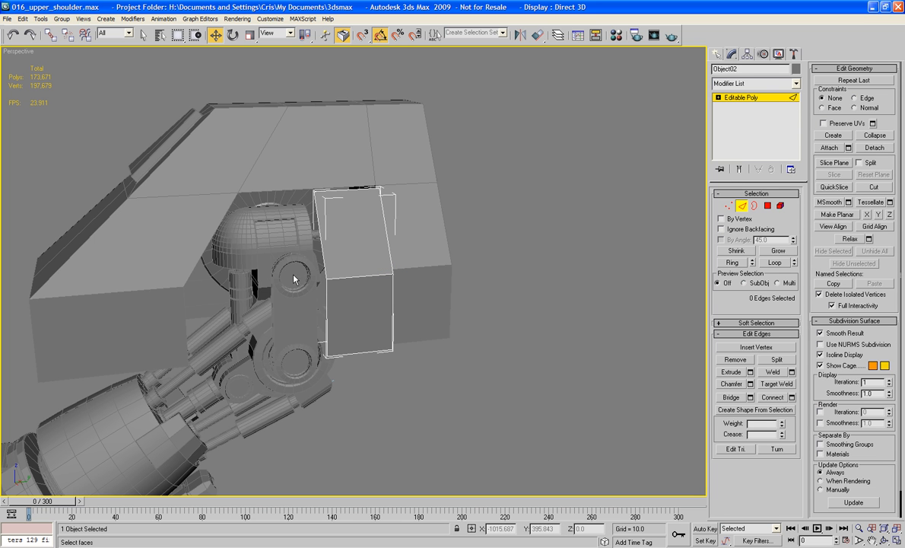
click(321, 261)
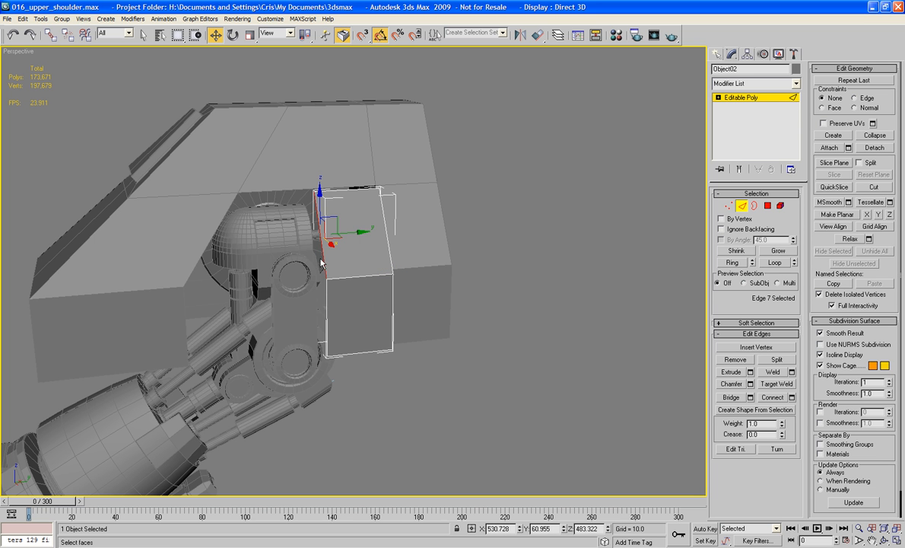
ctrl+click(325, 311)
mouse_move(342, 275)
shift+mouse_down()
mouse_move(261, 266)
mouse_move(263, 321)
mouse_move(221, 312)
shift+mouse_up()
click(251, 327)
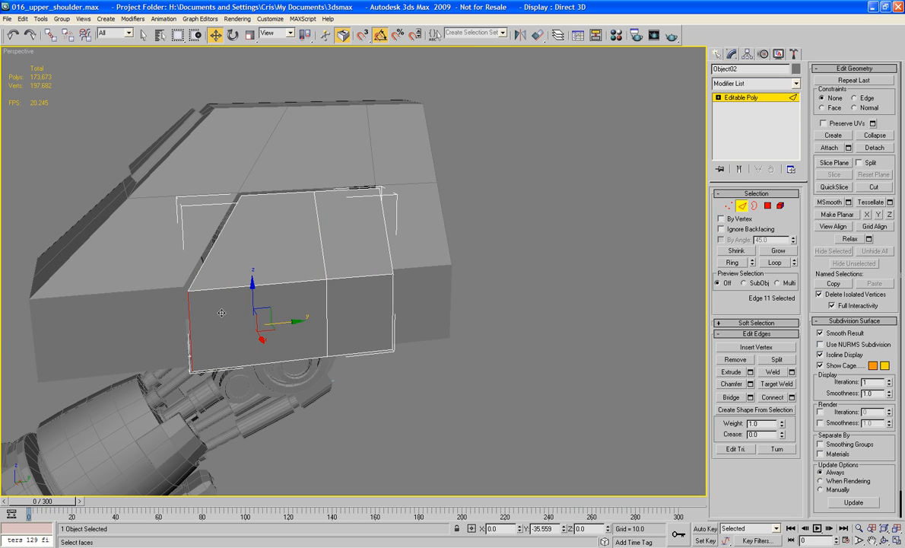
Extrude the panel's open border about 12.7 units in negative X to give the panel thickness
alt+middle_drag(271, 294, 352, 323)
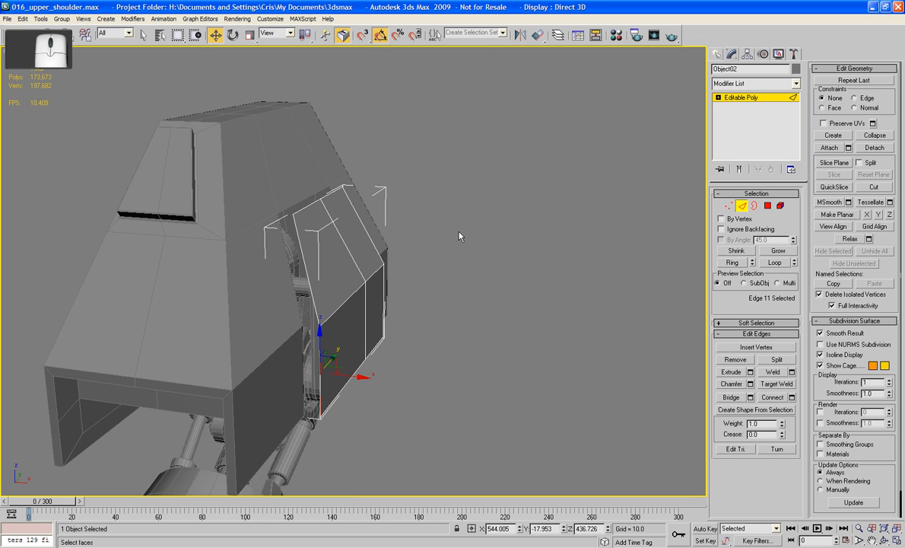
click(754, 207)
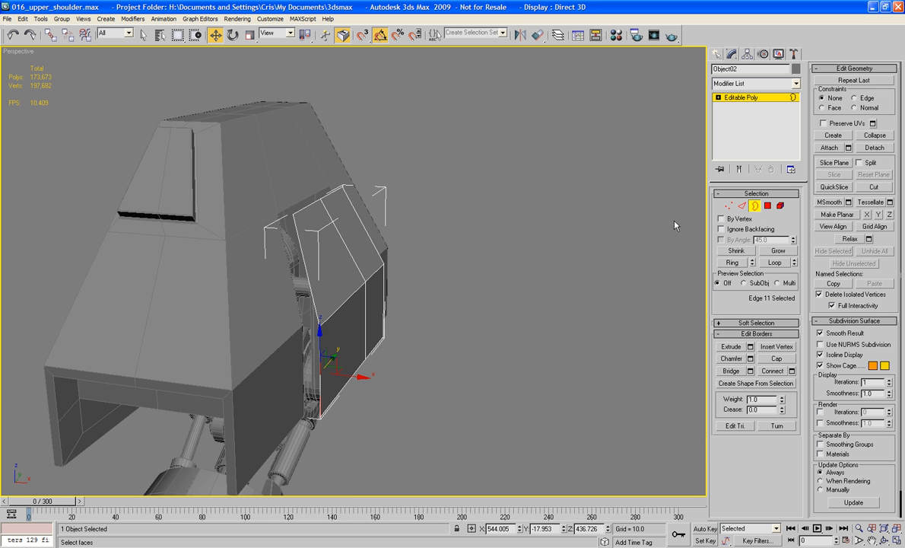
double_click(320, 335)
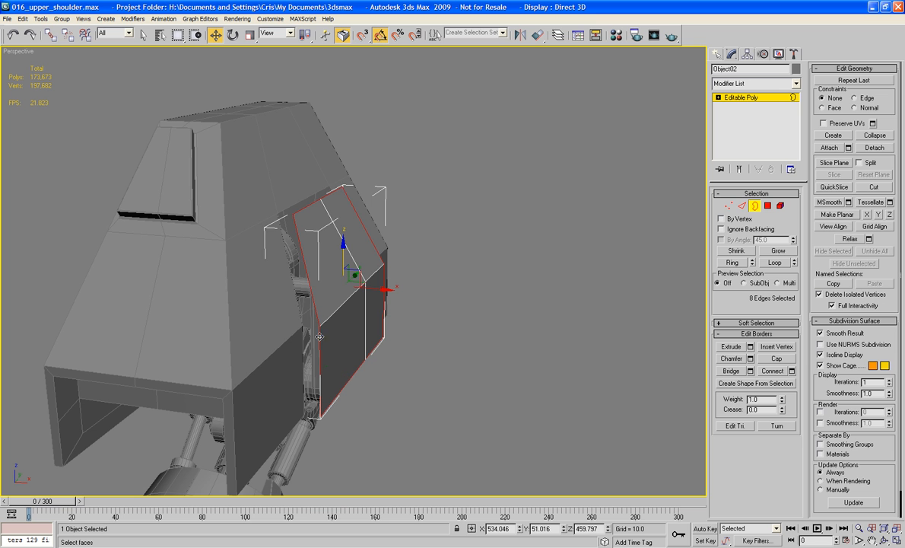
shift+drag(384, 290, 363, 287)
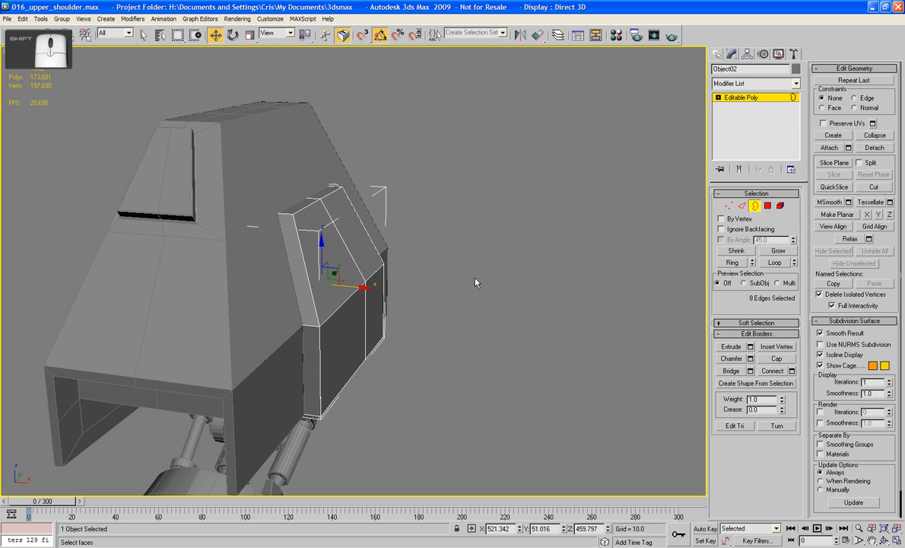
Move the whole panel about 49 units in positive X, away from the armour, and isolate it with its open back in view
click(755, 204)
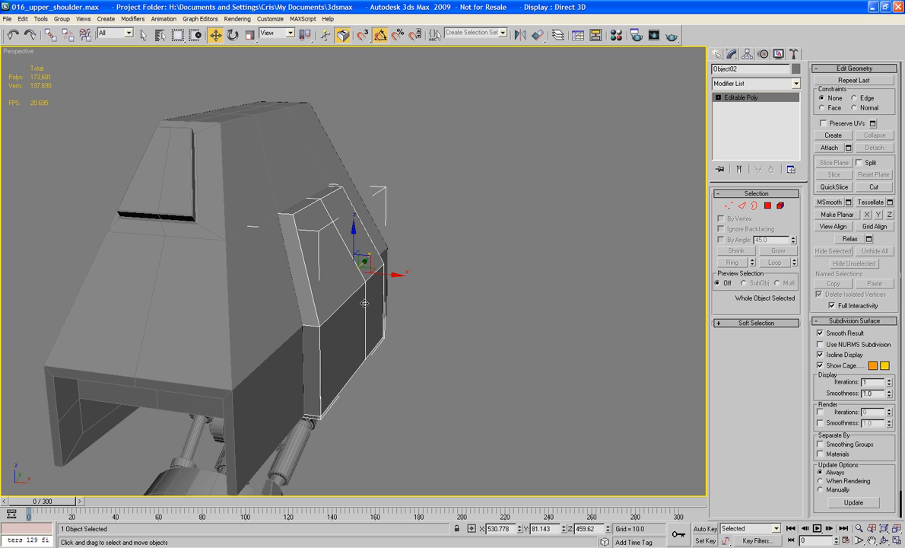
drag(387, 275, 435, 272)
alt+middle_drag(434, 271, 418, 290)
right_click(419, 290)
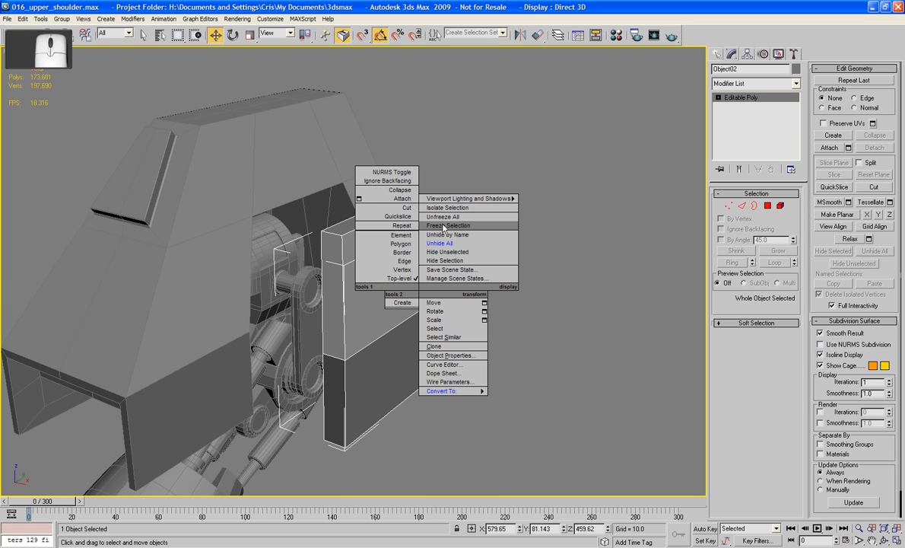
click(448, 208)
alt+middle_drag(532, 251, 627, 257)
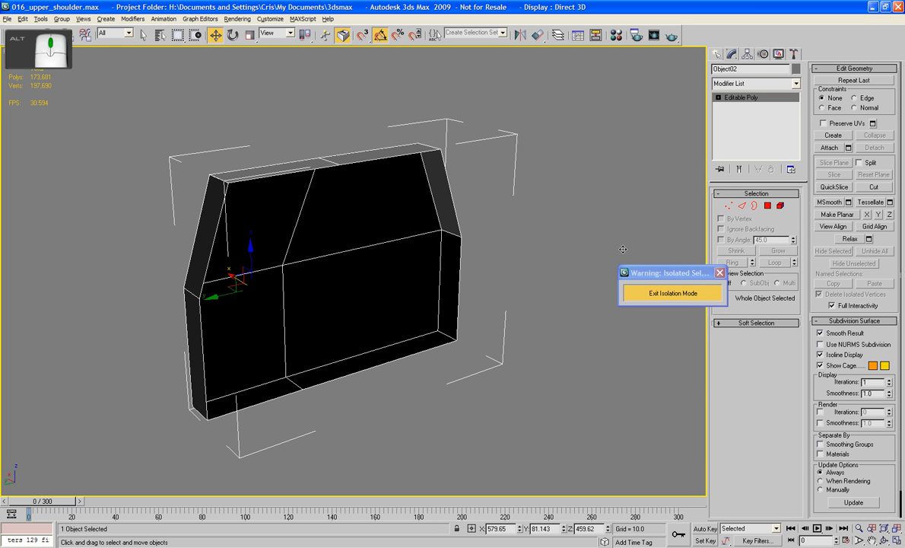
Close the panel's open back by bridging the two slanted side edges and the two vertical side edges
click(743, 207)
click(450, 203)
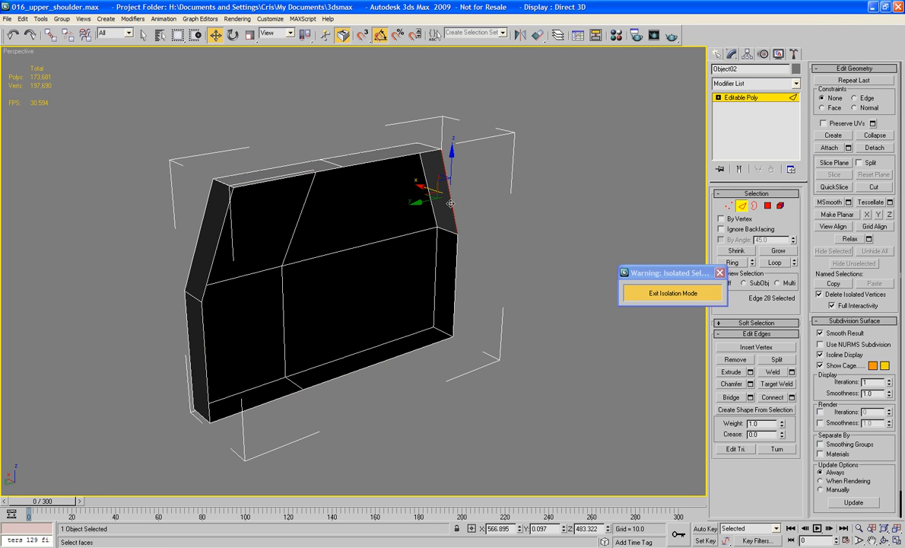
ctrl+click(206, 254)
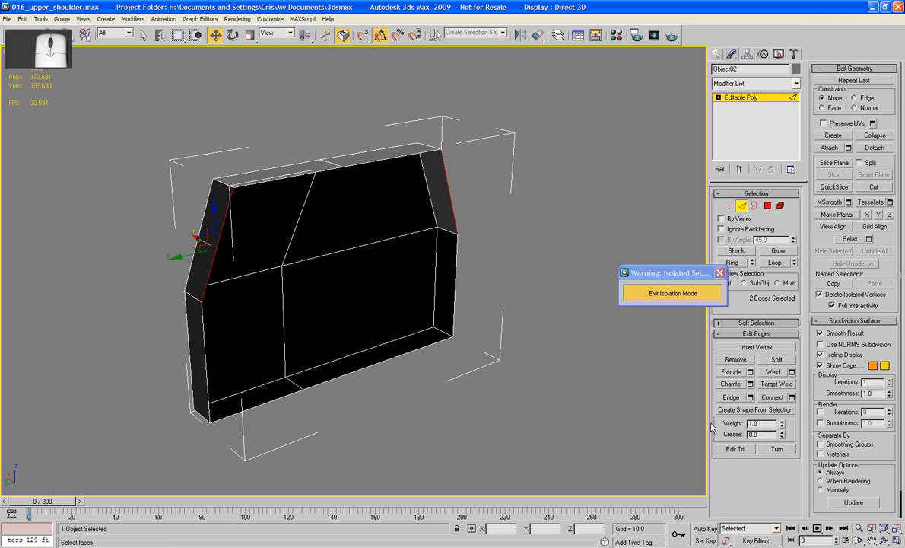
click(732, 398)
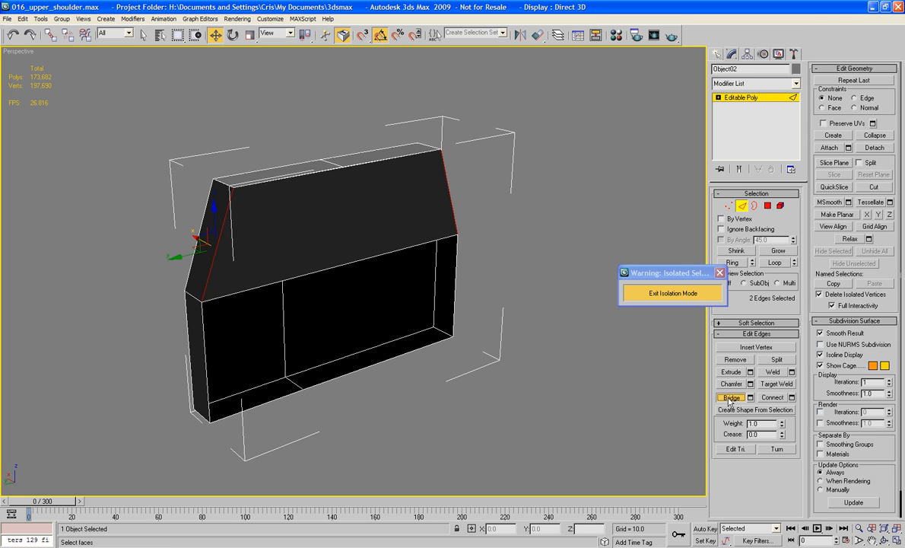
click(208, 379)
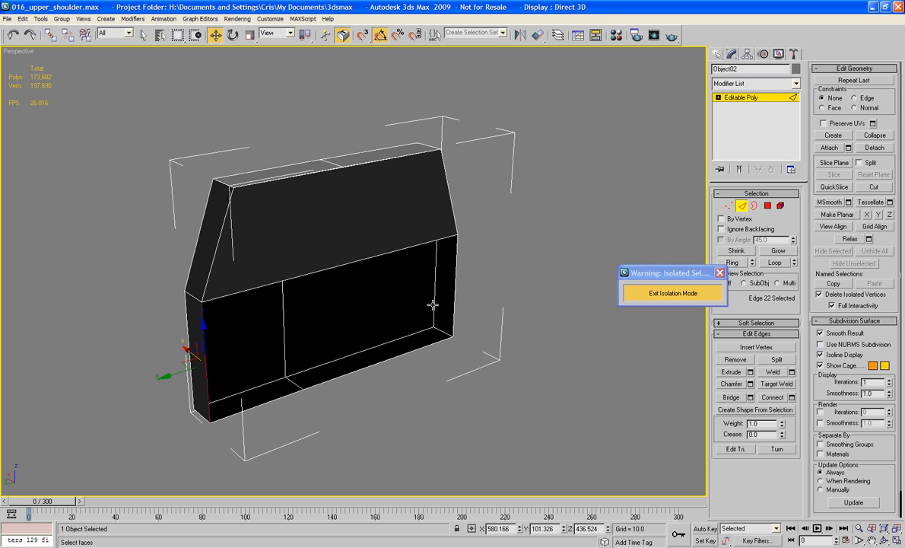
ctrl+click(456, 296)
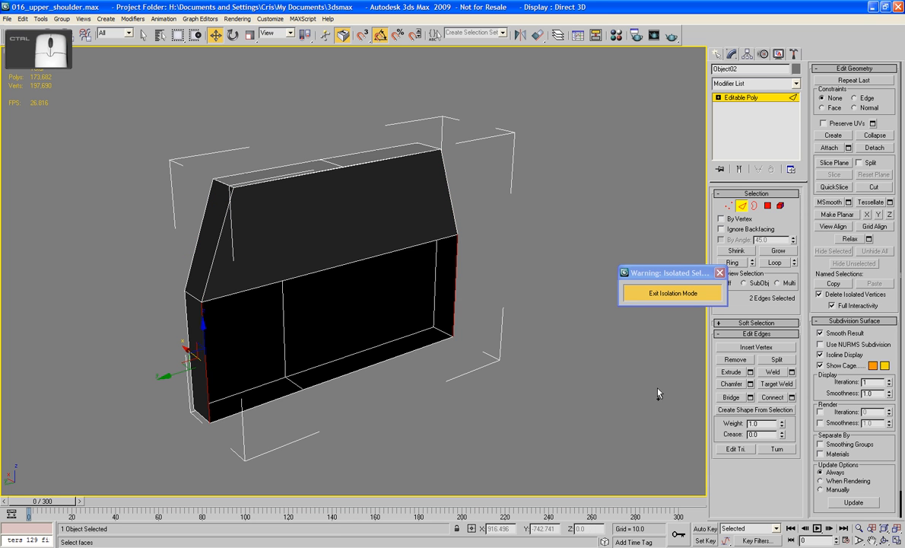
click(732, 398)
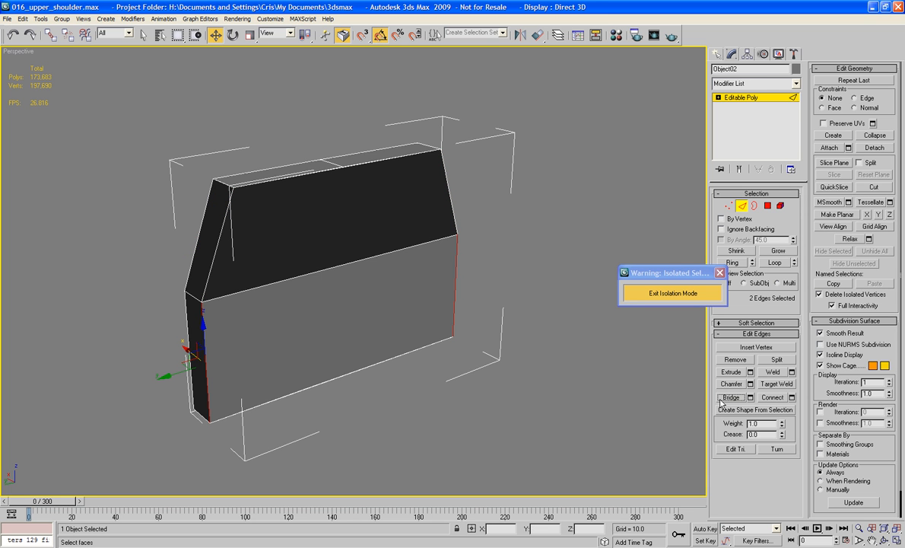
Connect the ring of three long edges on the panel's back with a vertical line of edges across both back polygons
click(354, 263)
click(743, 264)
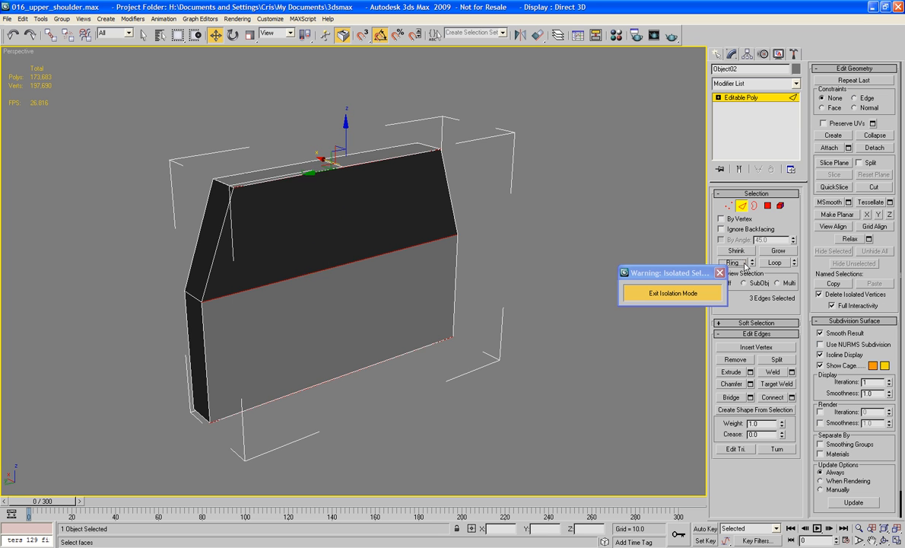
click(772, 397)
alt+middle_drag(481, 301, 474, 378)
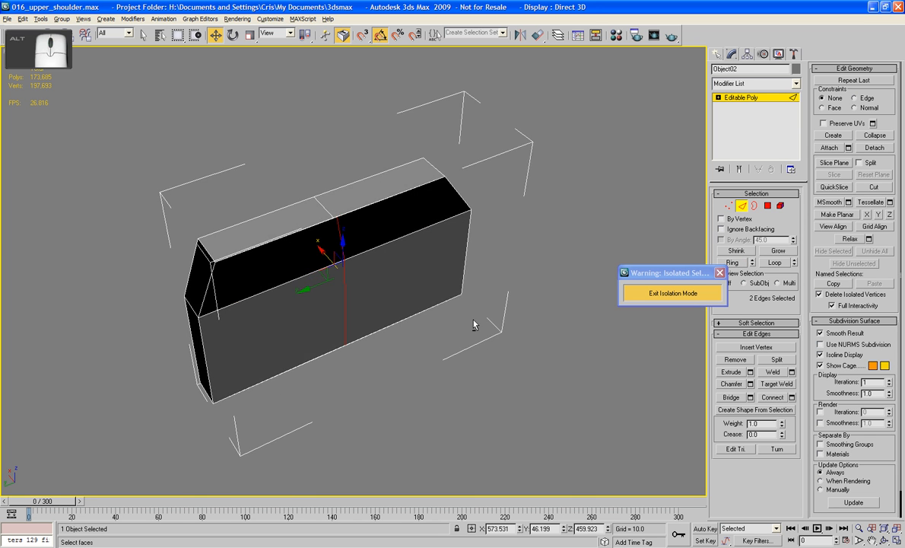
scroll(448, 418, up, 8)
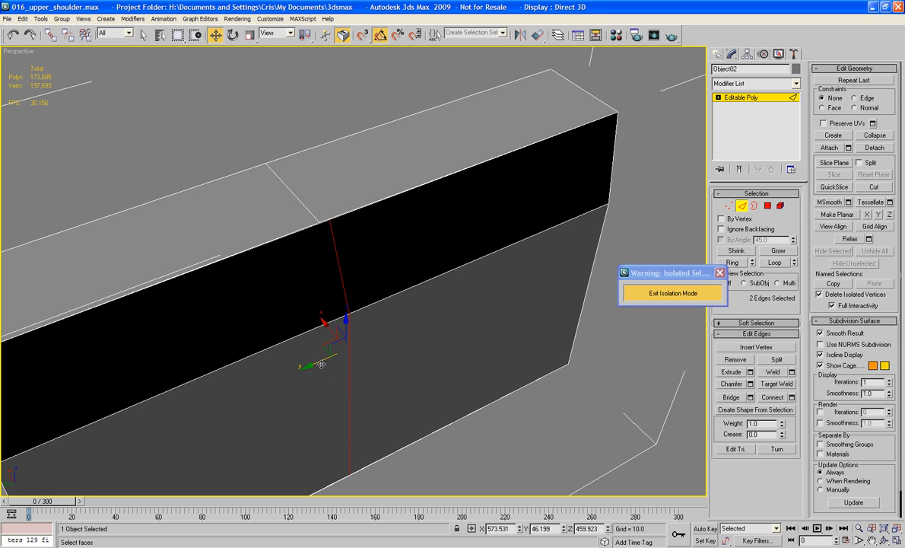
Move the back's new vertical edges along Y to meet the upper middle vertex, and weld all the panel's vertices with a 2.7 threshold
drag(312, 363, 303, 359)
click(726, 207)
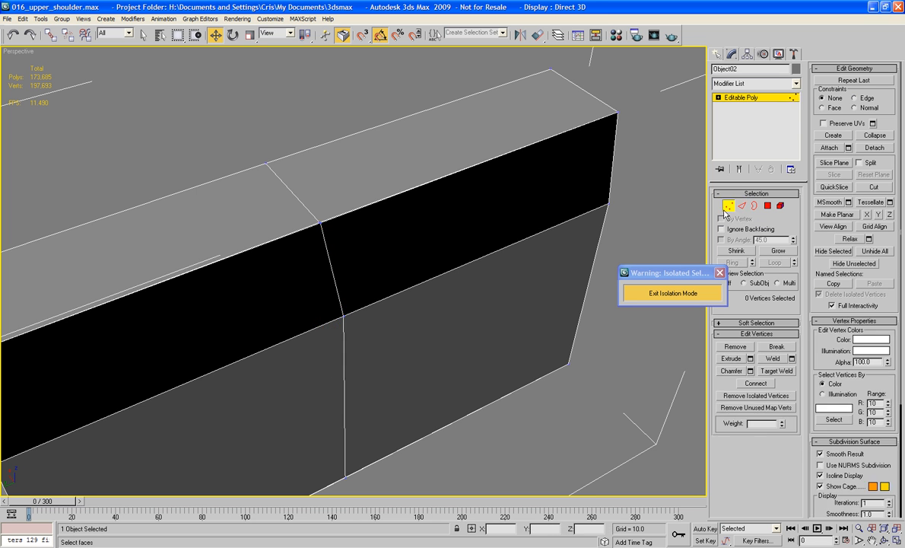
key(ctrl+a)
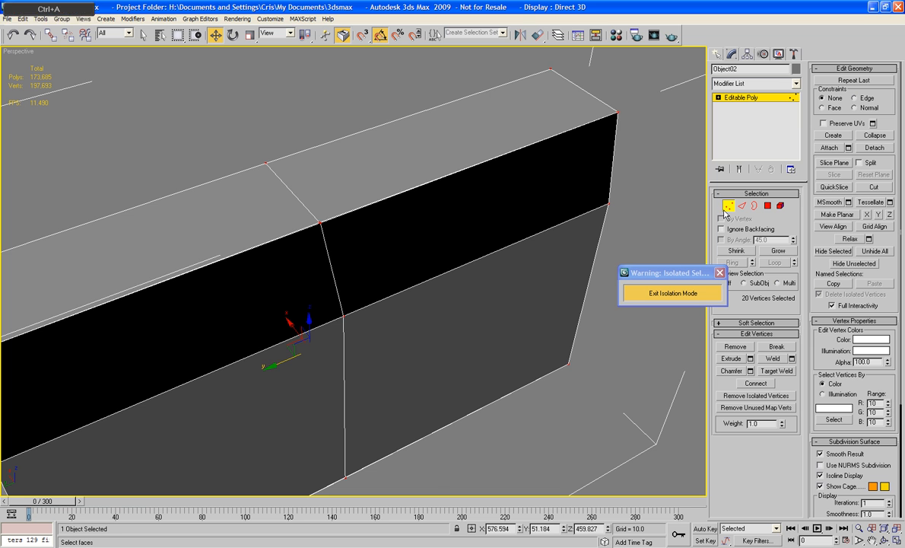
click(791, 359)
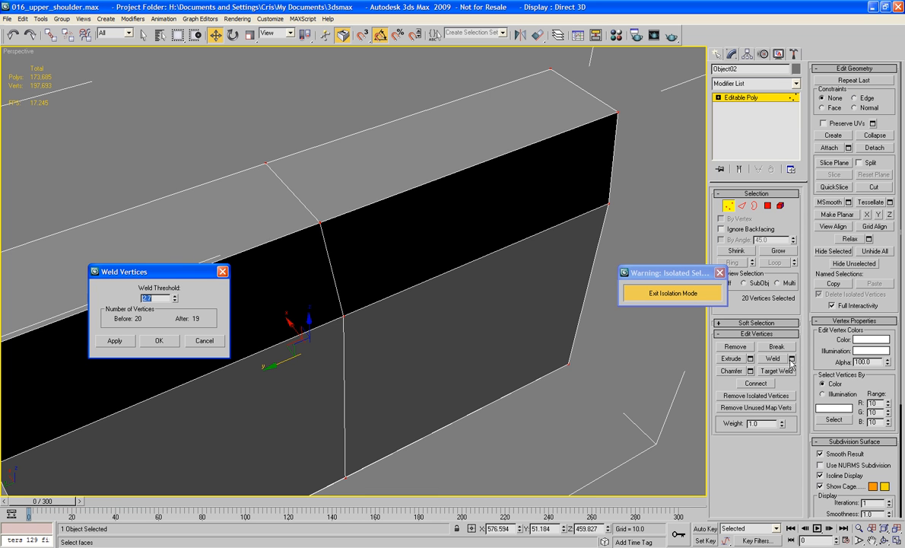
alt+middle_drag(539, 320, 356, 281)
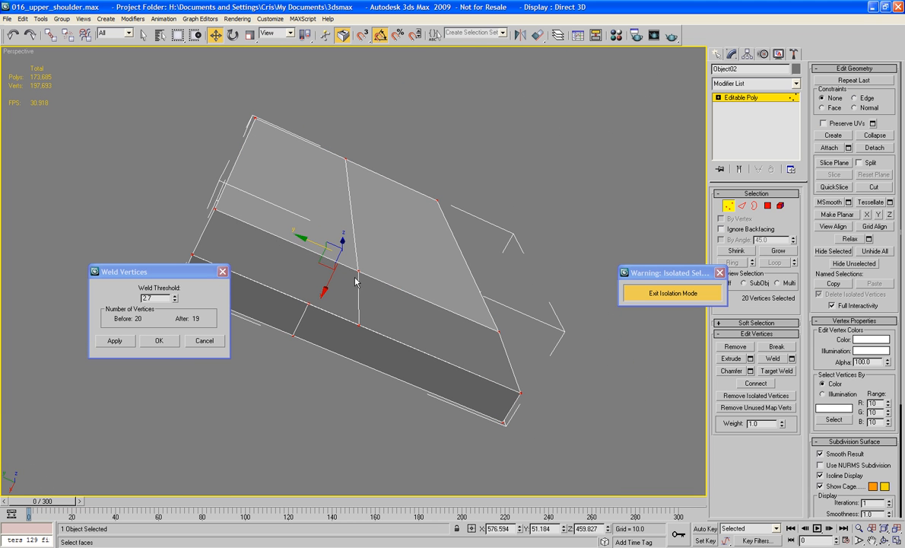
click(159, 342)
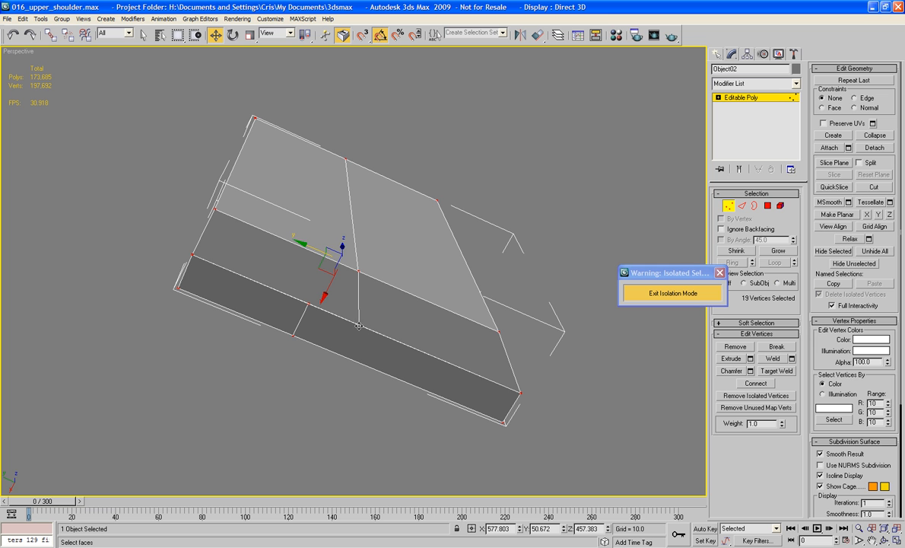
Move the back's lower middle vertex about 18 units along Y onto the underside's middle edge and weld the vertices there with a 2.7 threshold
click(309, 303)
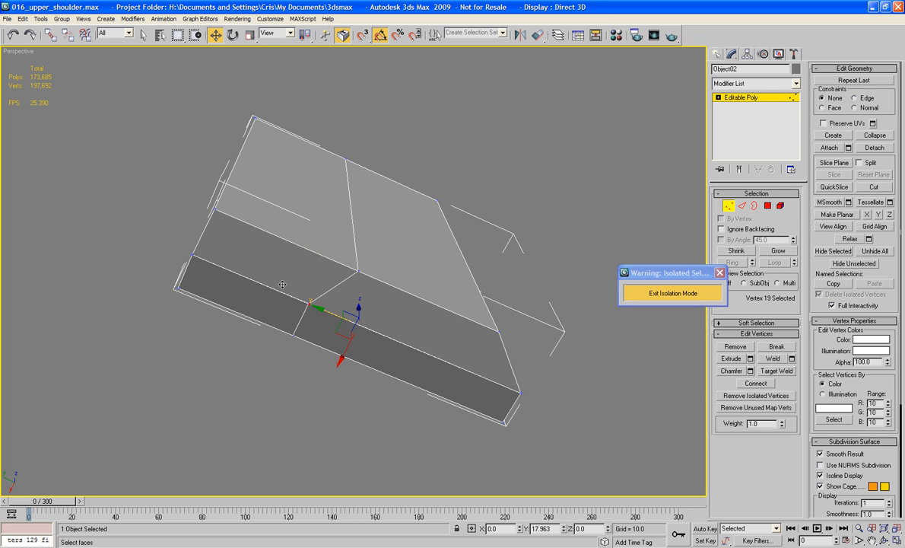
drag(278, 291, 326, 348)
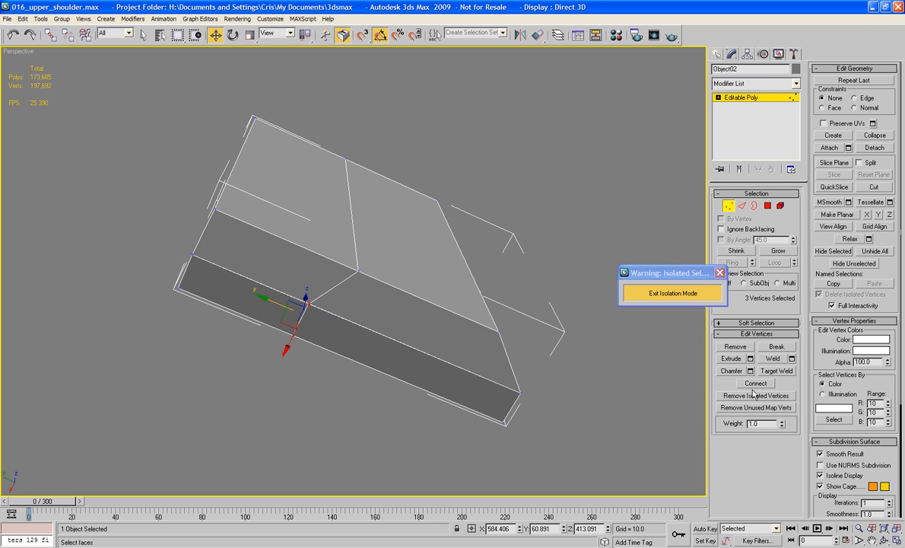
click(794, 360)
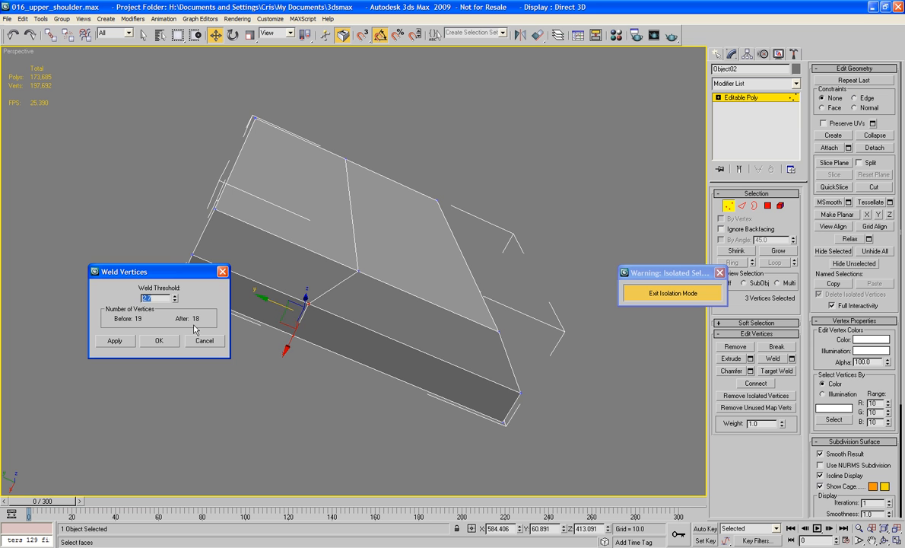
click(161, 341)
click(188, 369)
Move the middle vertex on the back's fold line along Y until the central edges run straight through it
alt+middle_drag(188, 370, 132, 364)
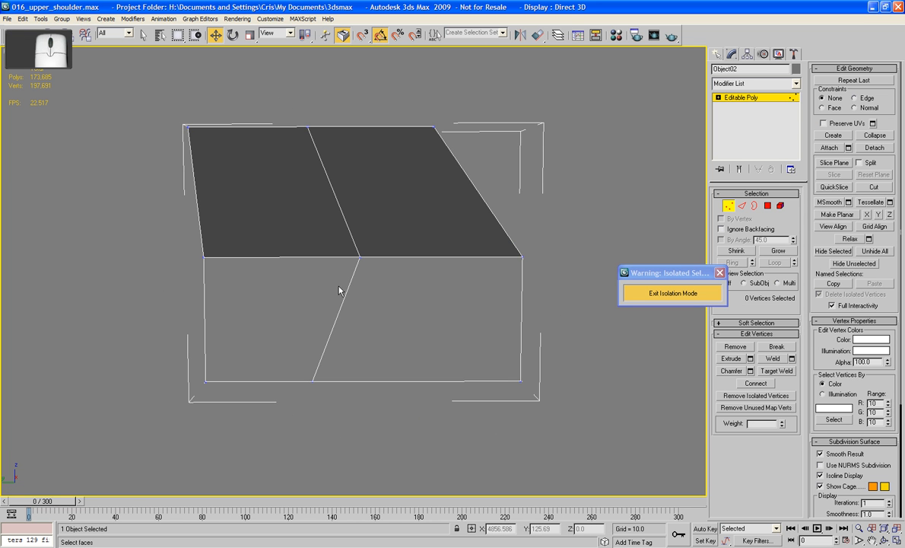
click(360, 258)
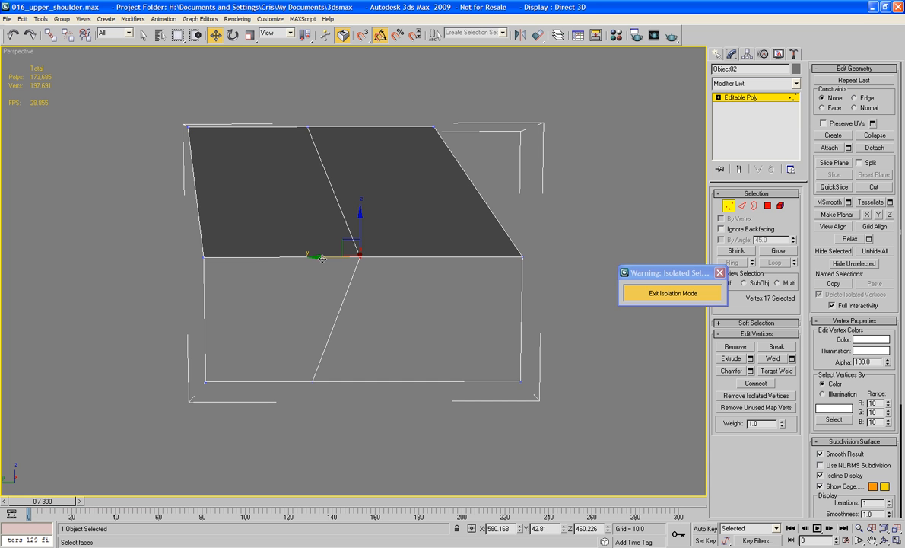
drag(323, 259, 275, 251)
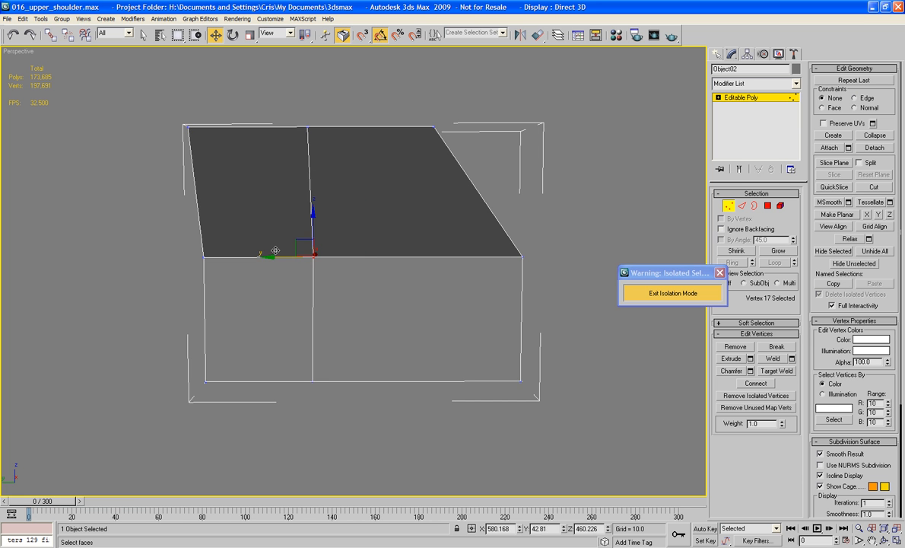
Exit isolation mode and bring the panel's outer face into close view beside the armour
click(504, 137)
alt+middle_drag(504, 137, 382, 155)
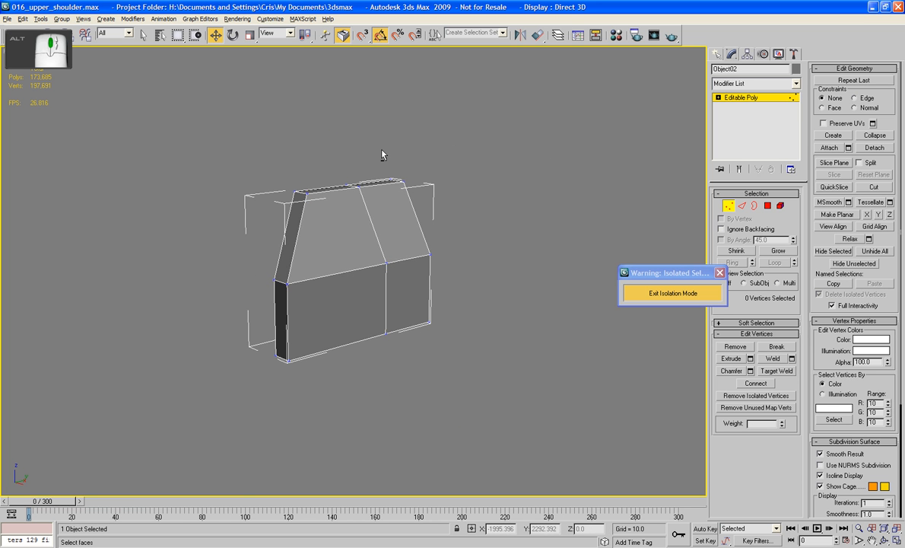
click(660, 294)
mouse_move(606, 216)
alt+middle_down()
mouse_move(544, 212)
mouse_move(601, 214)
alt+middle_up()
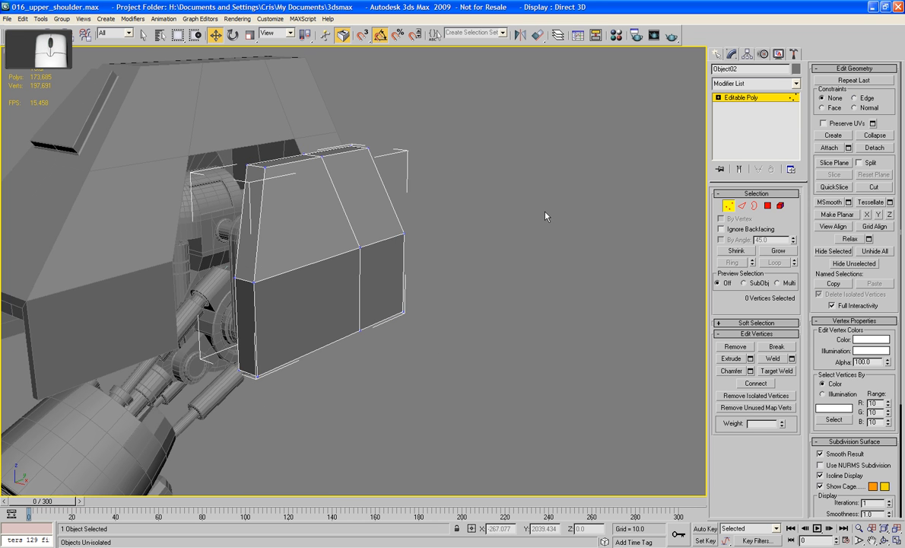
scroll(538, 238, up, 5)
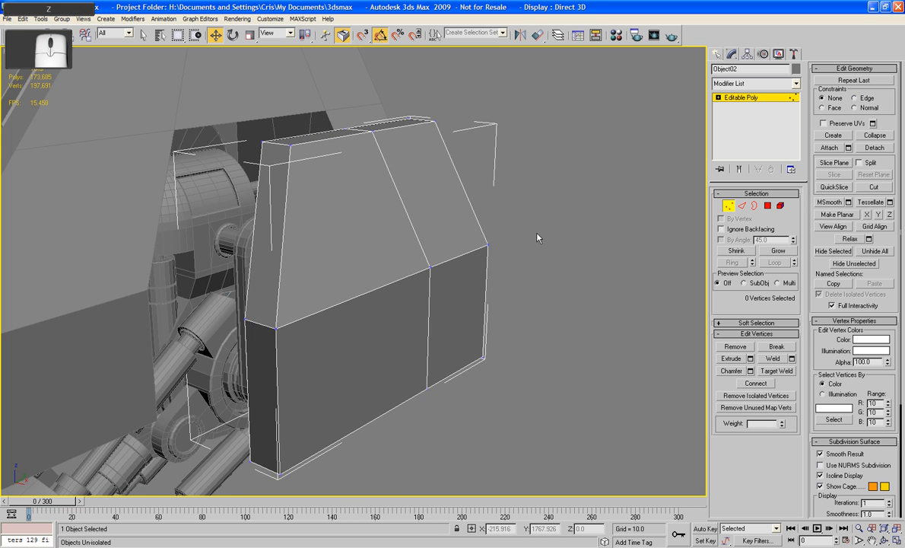
Select the four polygons of the panel's outer face and bevel them outward slightly to chamfer the rim
click(768, 206)
click(386, 218)
ctrl+click(438, 225)
ctrl+click(453, 278)
ctrl+click(405, 321)
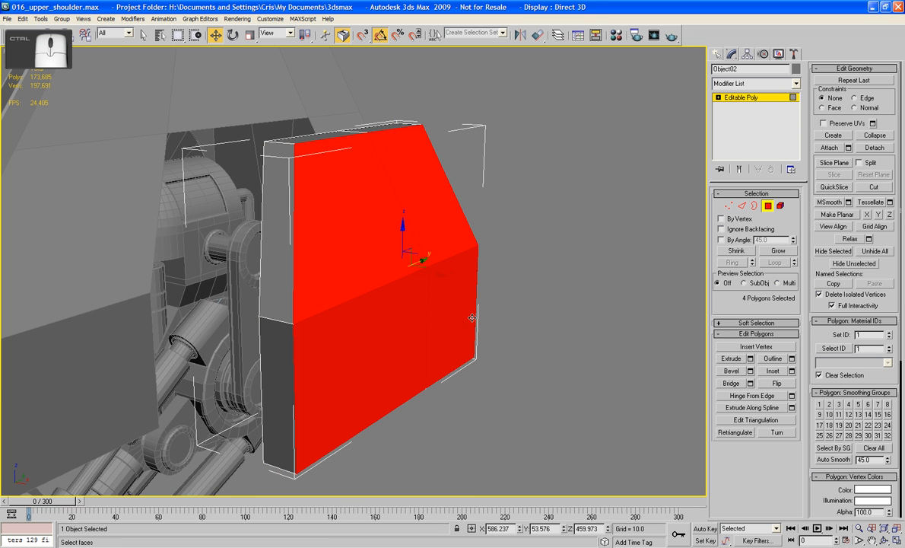
click(732, 371)
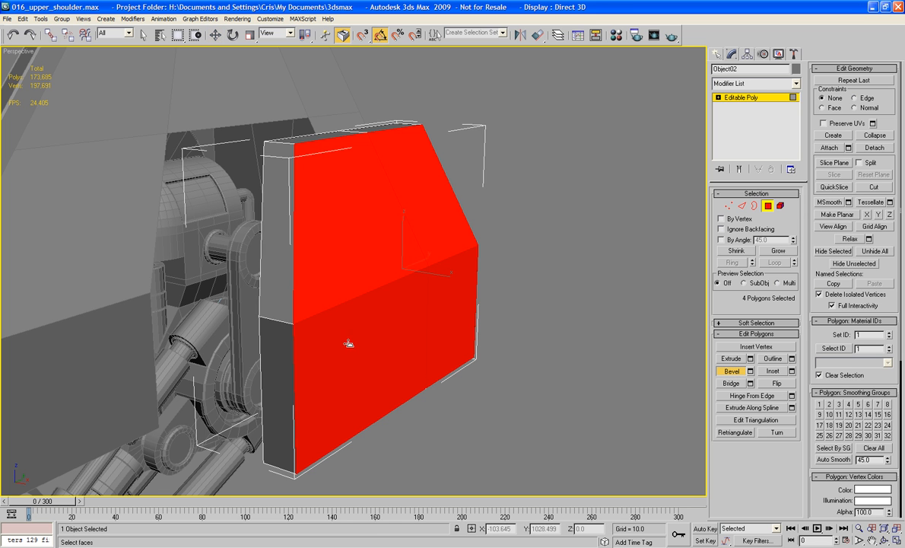
drag(349, 345, 348, 352)
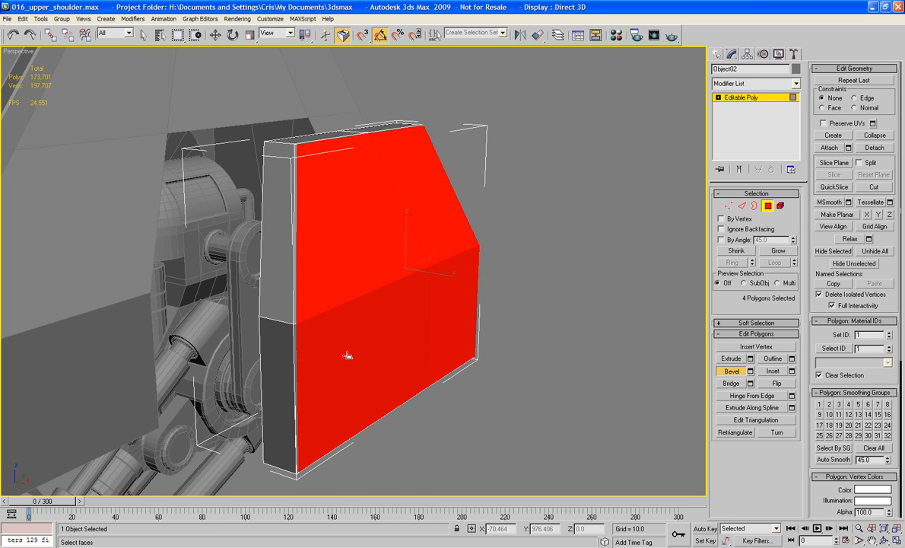
Bevel the outer face's four polygons repeatedly inward and outward to form a narrow groove around a raised central plate
drag(348, 354, 362, 345)
click(359, 355)
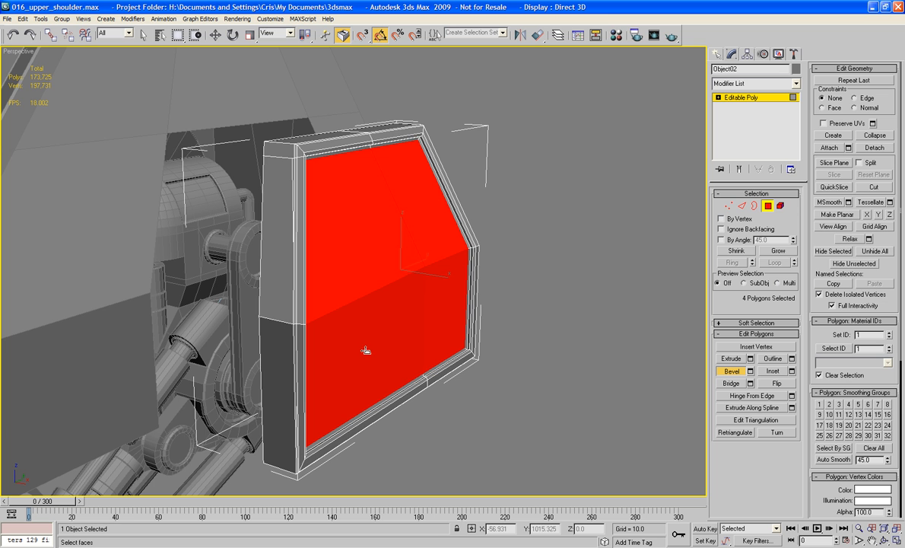
click(366, 350)
drag(366, 350, 368, 350)
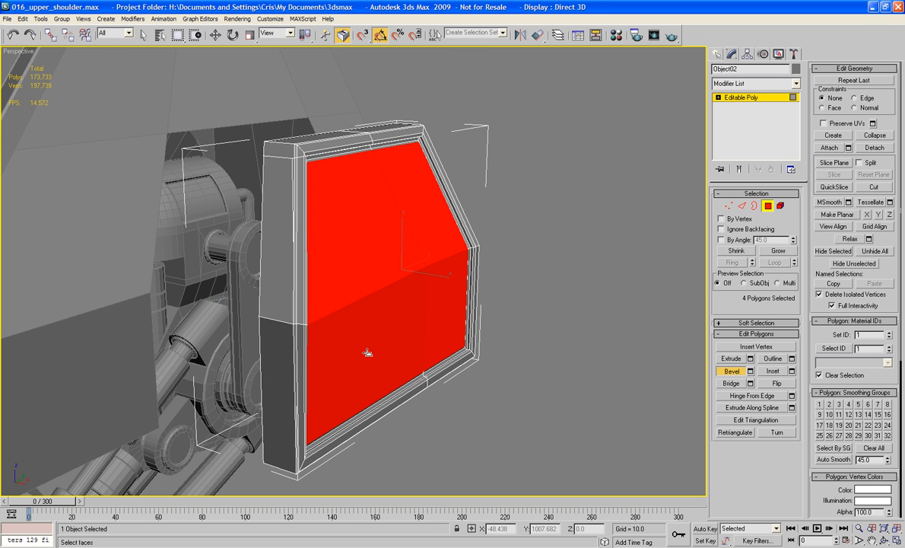
click(365, 362)
drag(365, 362, 362, 365)
click(362, 367)
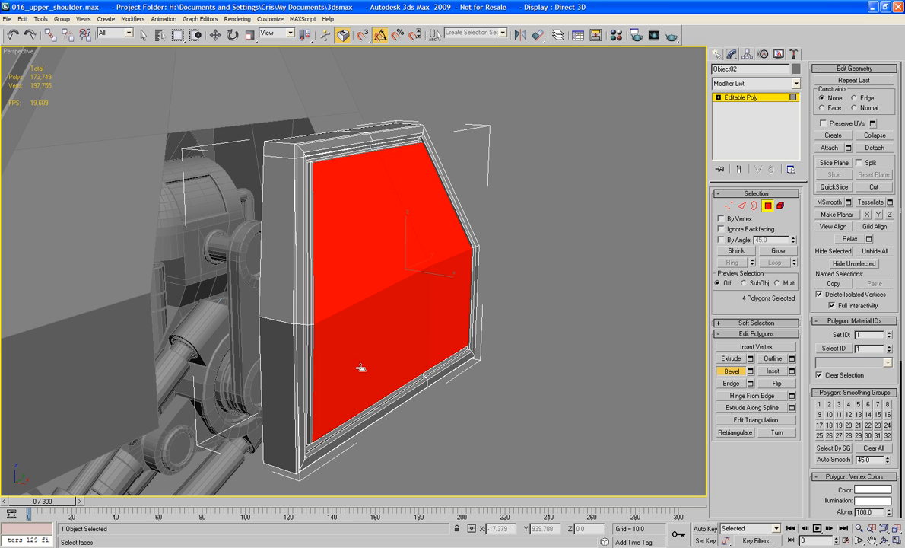
click(609, 277)
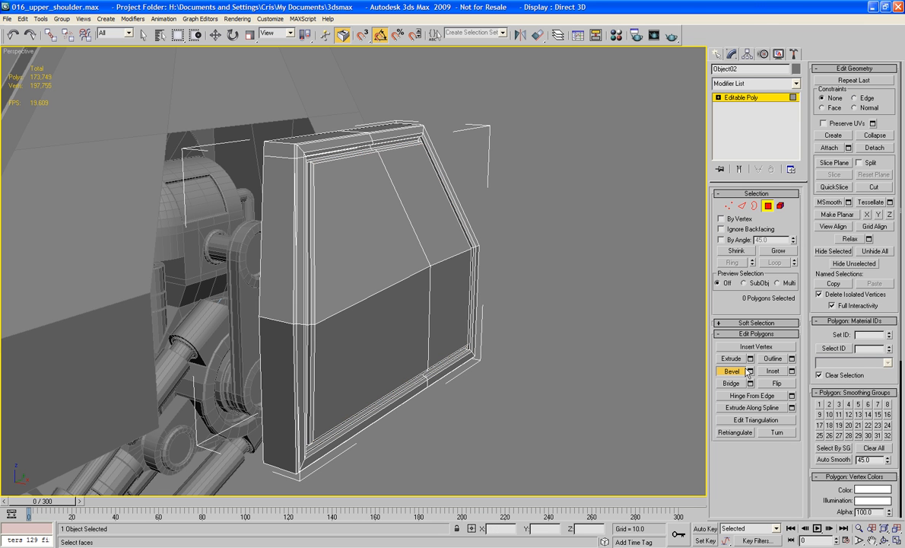
key(w)
Examine the bevelled panel beside the armour from several angles with edge display off, and turn the edges back on
key(F4)
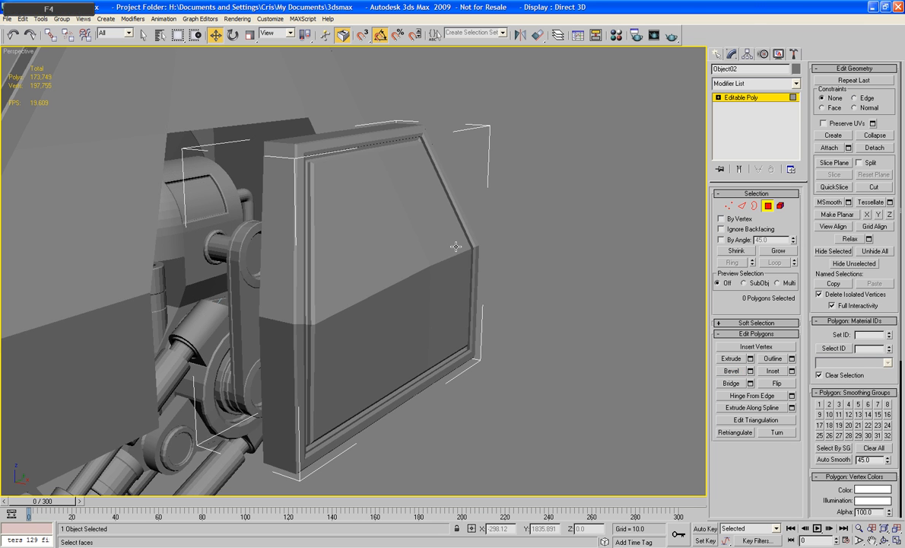
alt+middle_drag(485, 270, 333, 129)
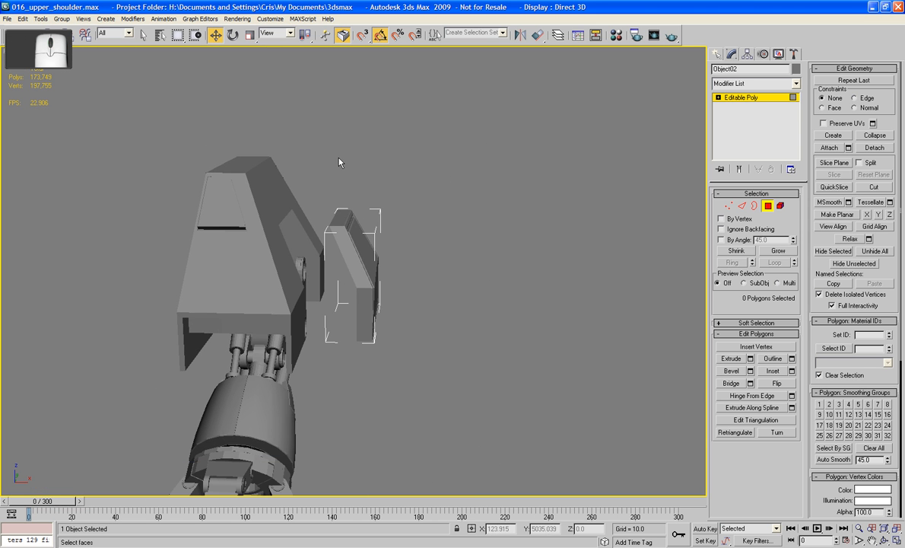
alt+middle_drag(339, 162, 418, 266)
scroll(431, 166, up, 5)
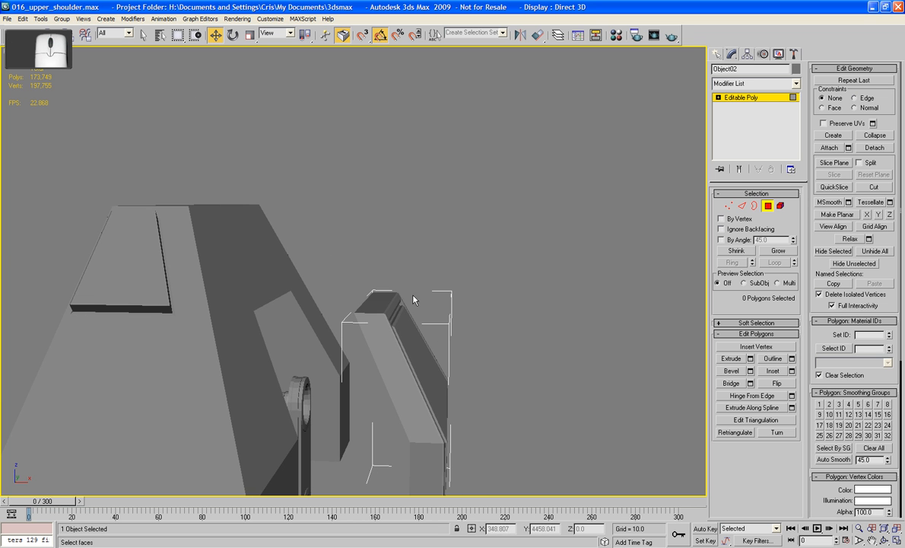
alt+middle_drag(413, 299, 403, 303)
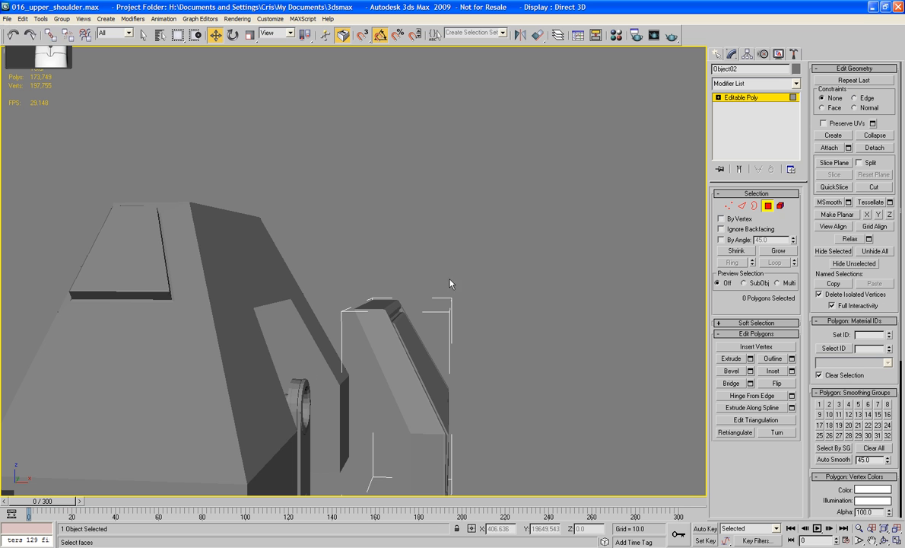
alt+middle_drag(450, 283, 360, 330)
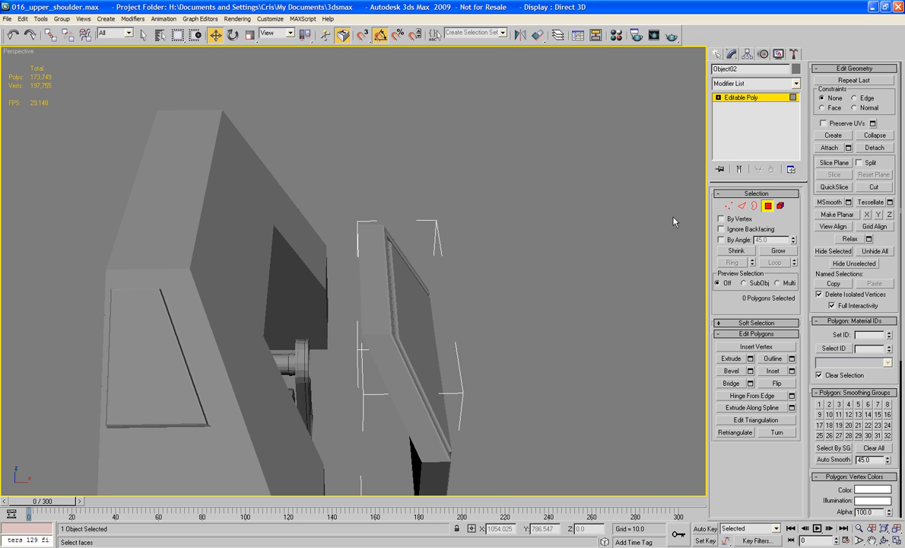
key(F4)
Try deleting the two upper slanted polygons on the panel's back, and undo the deletion
alt+middle_drag(548, 232, 555, 257)
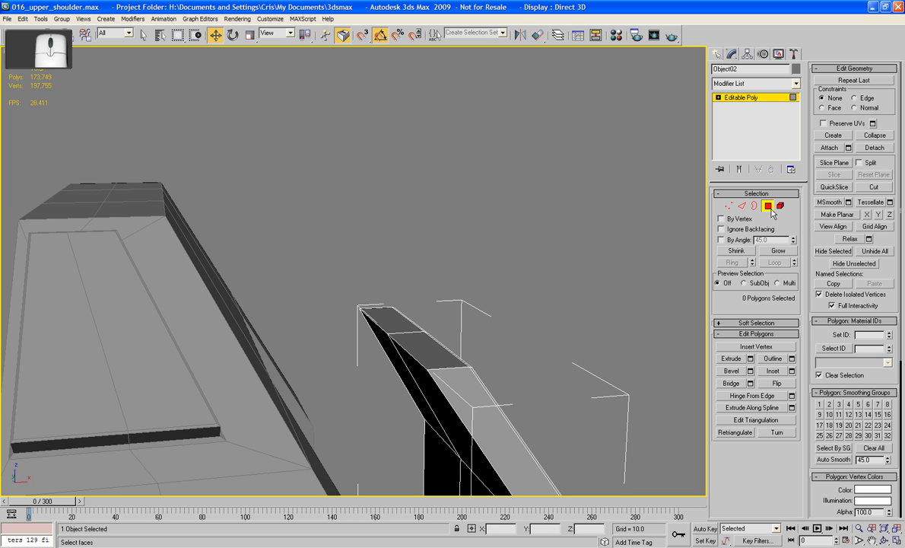
click(381, 346)
ctrl+click(423, 384)
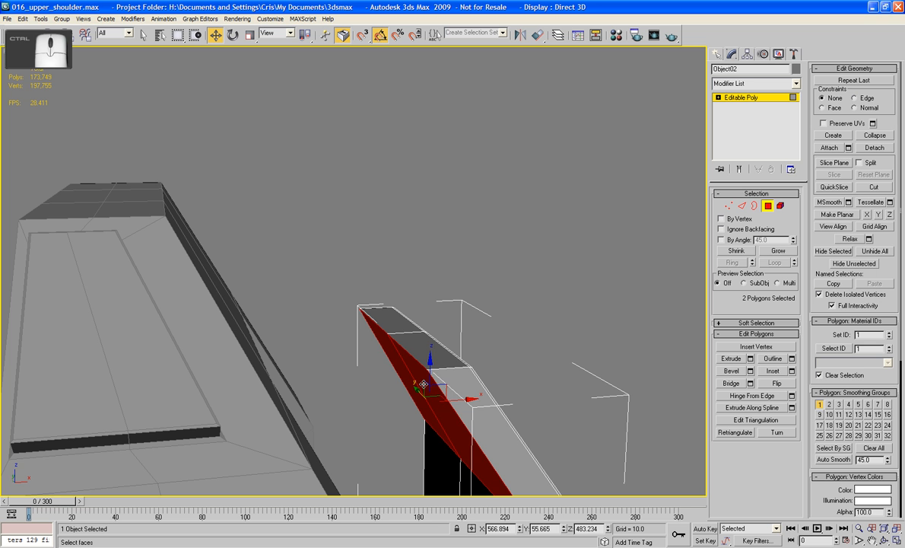
key(Delete)
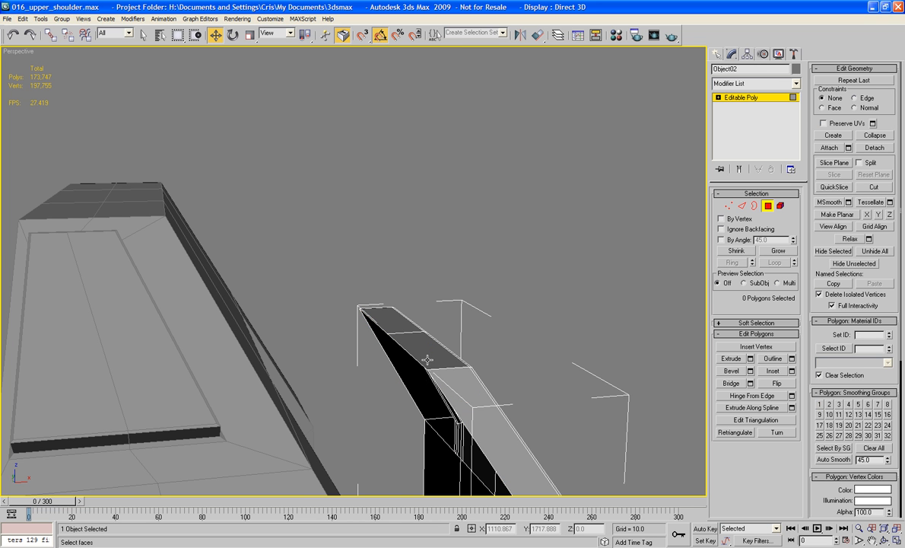
key(ctrl+z)
Select the two polygons along the panel's top and examine how they sit relative to the armour
alt+middle_drag(426, 364, 418, 376)
click(418, 376)
ctrl+click(427, 308)
alt+middle_drag(427, 307, 456, 299)
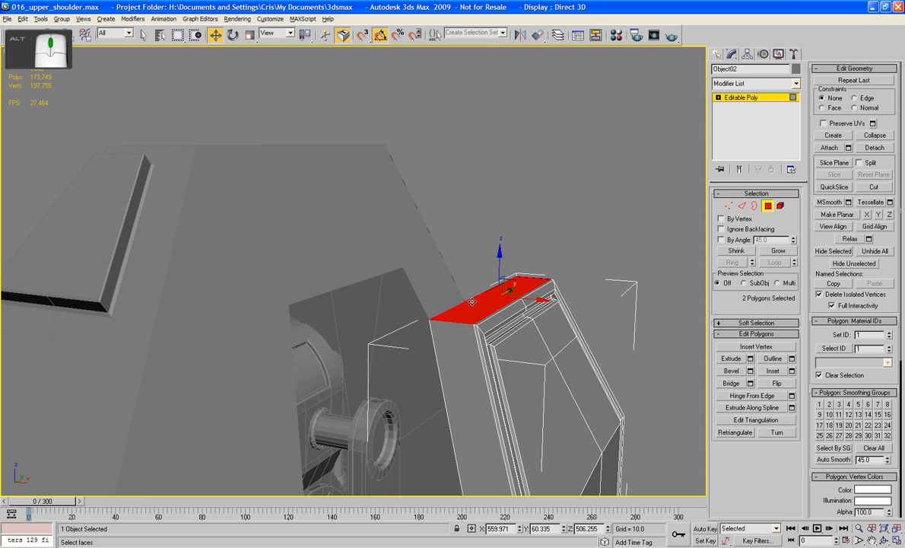
scroll(472, 302, up, 2)
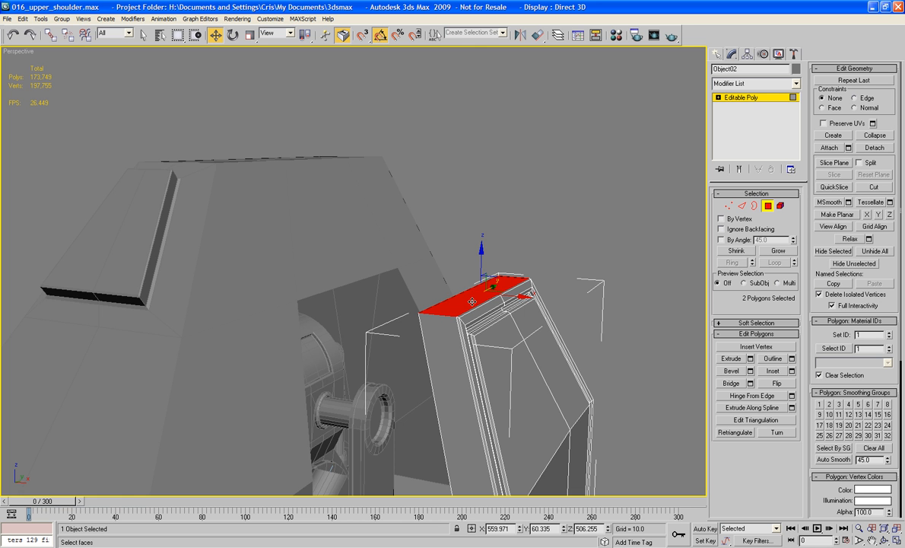
scroll(472, 302, down, 3)
alt+middle_drag(472, 302, 532, 265)
Rotate the whole side panel -40 degrees around the Y axis
click(768, 206)
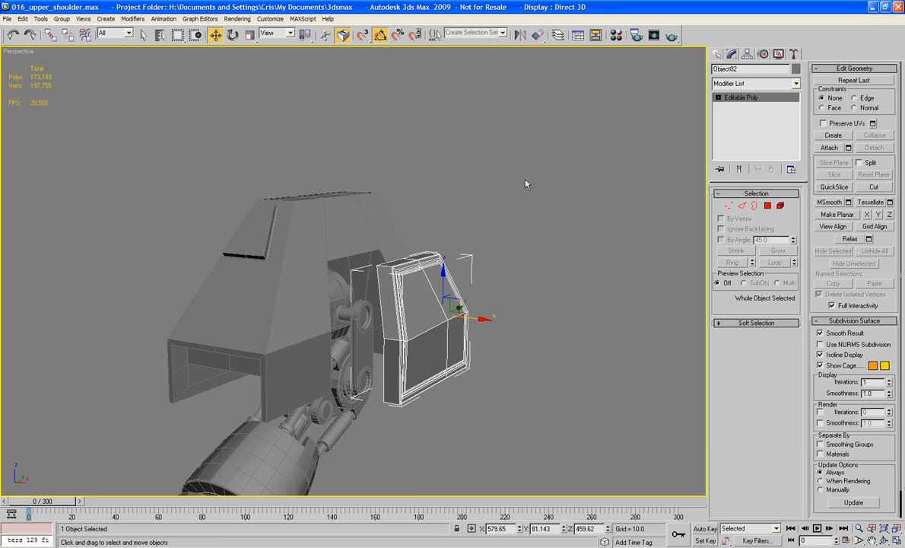
click(233, 35)
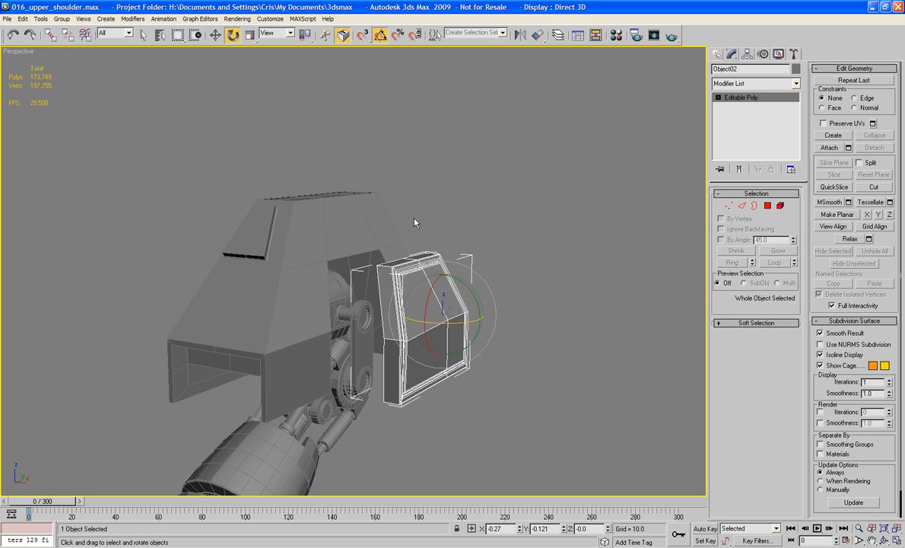
drag(441, 273, 460, 293)
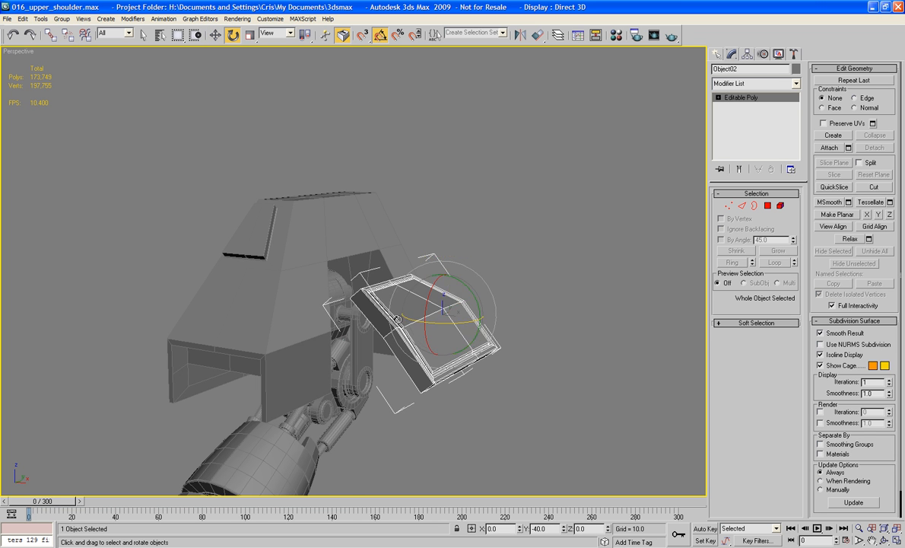
In front view, move the panel's inner vertices at both ends and at the bend to taper its ends and adjust its thickness
alt+middle_drag(460, 292, 519, 309)
key(f)
key(z)
click(725, 206)
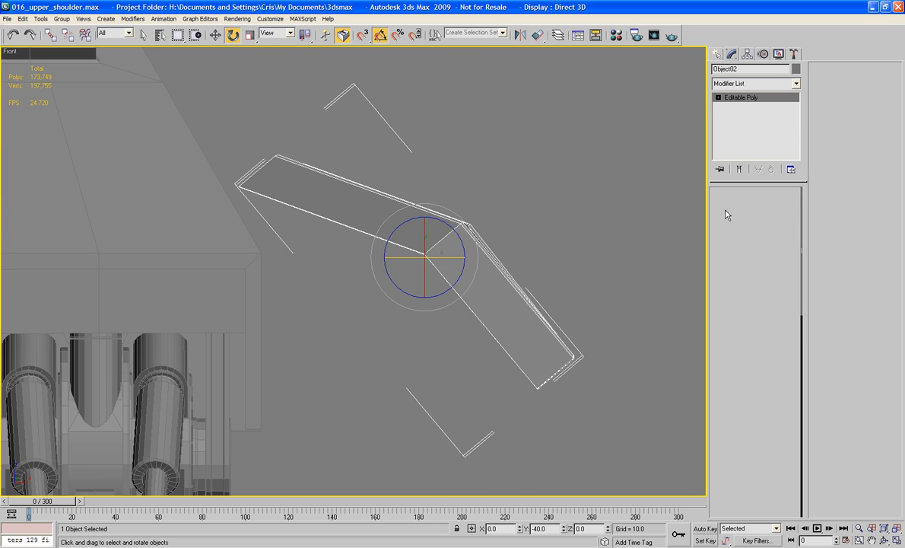
drag(250, 197, 282, 185)
key(w)
drag(513, 375, 553, 375)
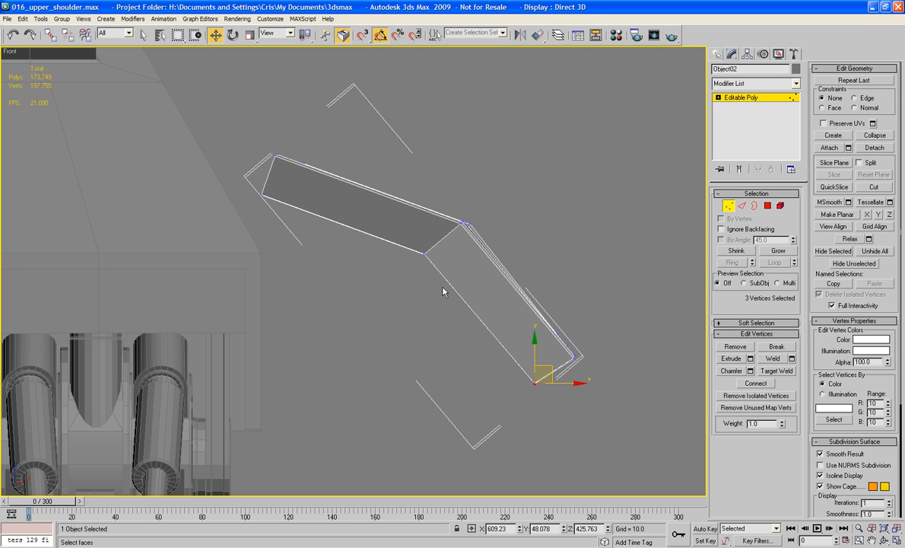
drag(442, 288, 441, 251)
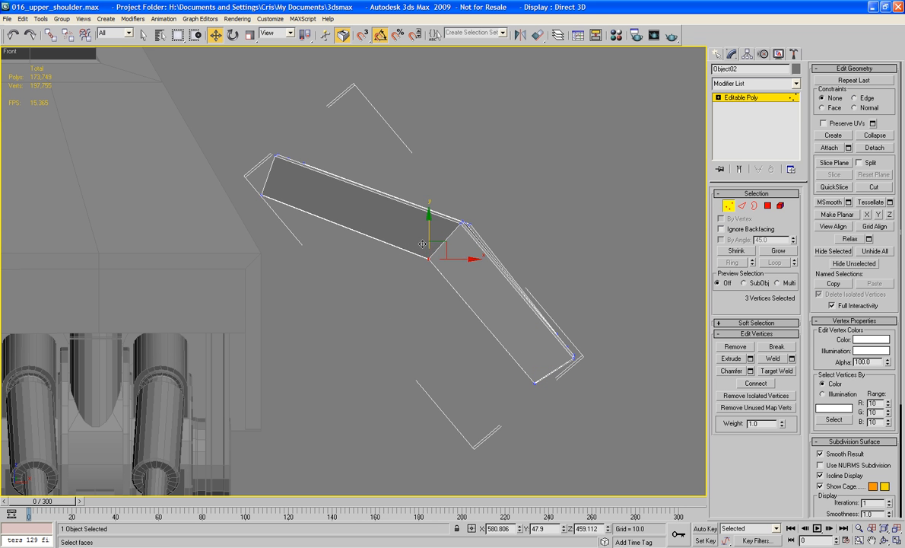
click(355, 300)
click(728, 208)
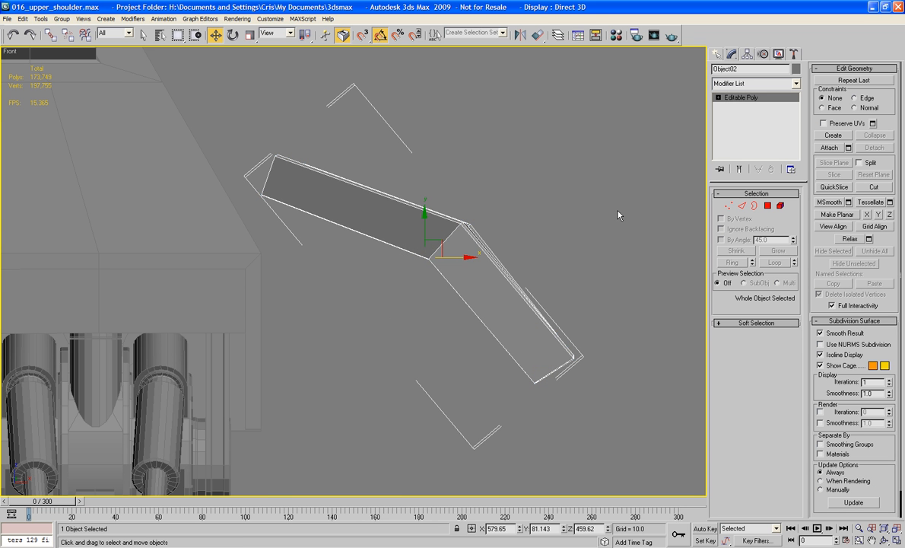
Move the side panel up against the armour's slanted side so that its upper end sinks into the surface
key(p)
key(z)
alt+middle_drag(533, 211, 402, 220)
scroll(457, 274, down, 5)
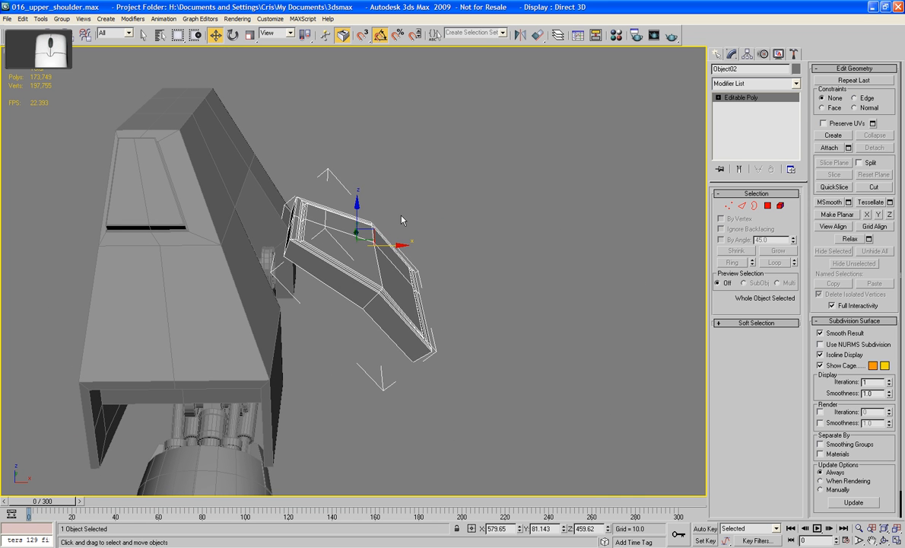
drag(373, 230, 327, 203)
click(558, 186)
Select the side panel in front view and centre its pivot on the object
mouse_move(557, 185)
alt+middle_down()
mouse_move(471, 170)
mouse_move(394, 176)
mouse_move(501, 145)
mouse_move(554, 173)
alt+middle_up()
key(z)
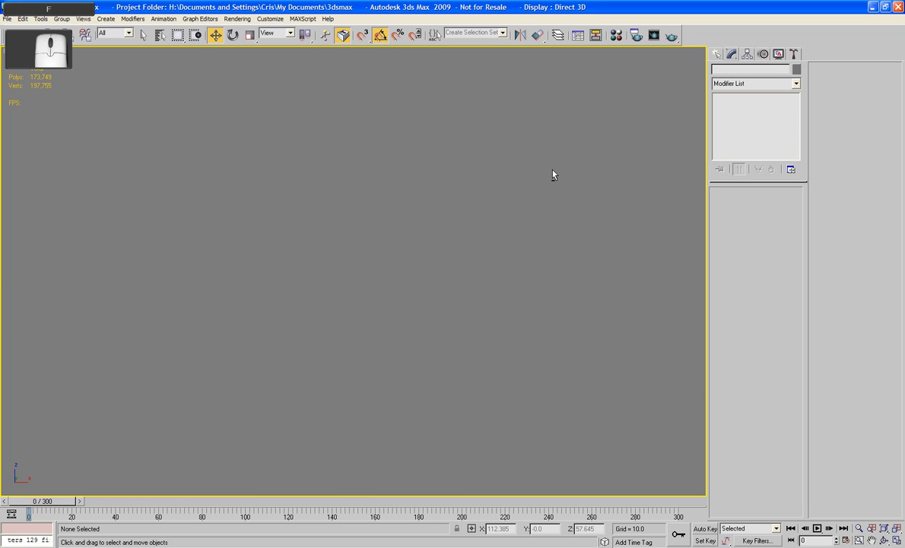
scroll(415, 168, up, 6)
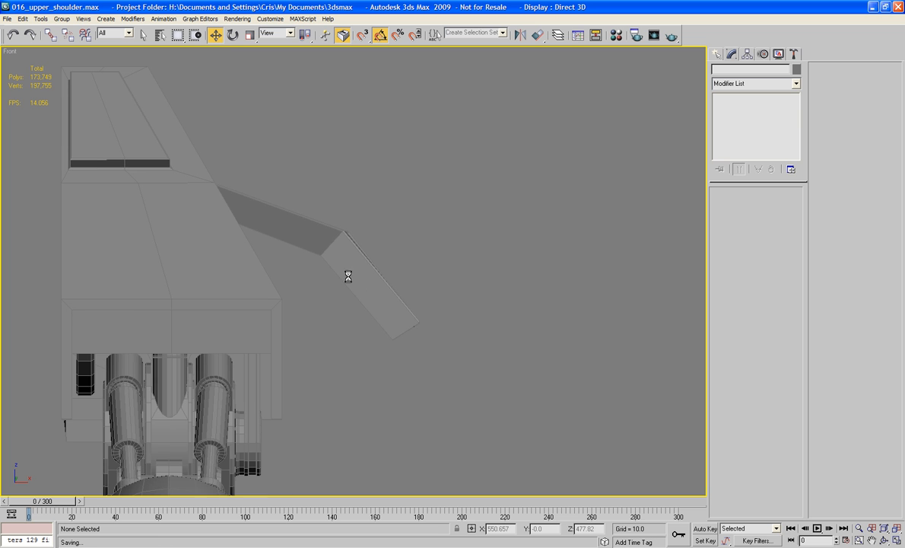
scroll(280, 243, up, 2)
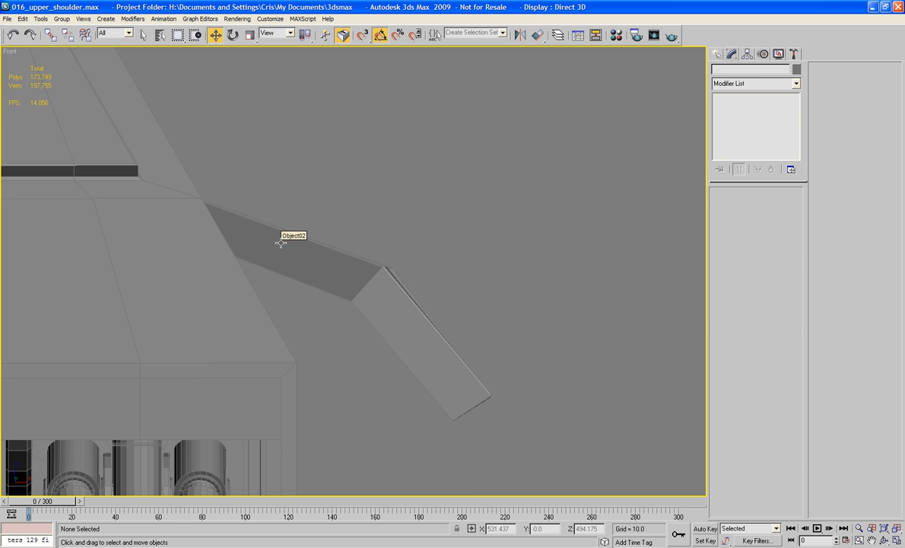
click(281, 243)
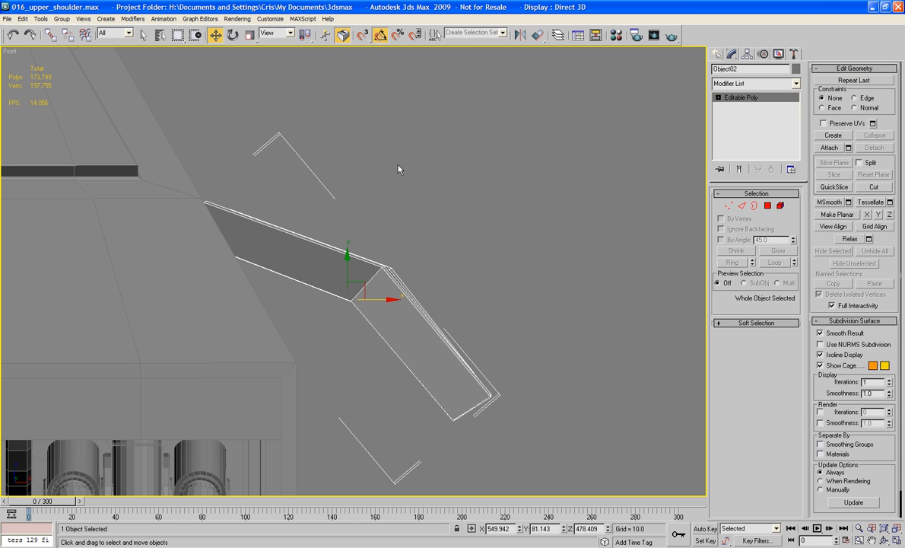
click(747, 55)
click(750, 124)
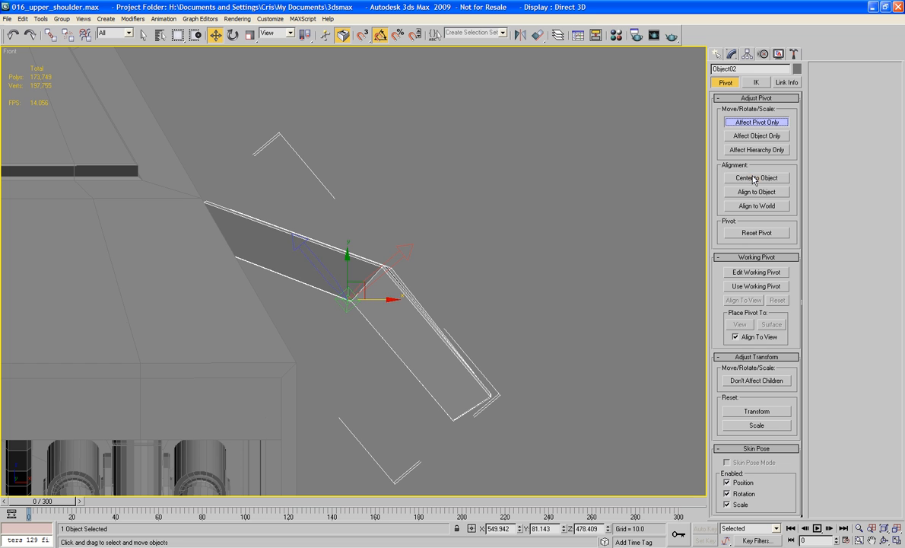
click(753, 179)
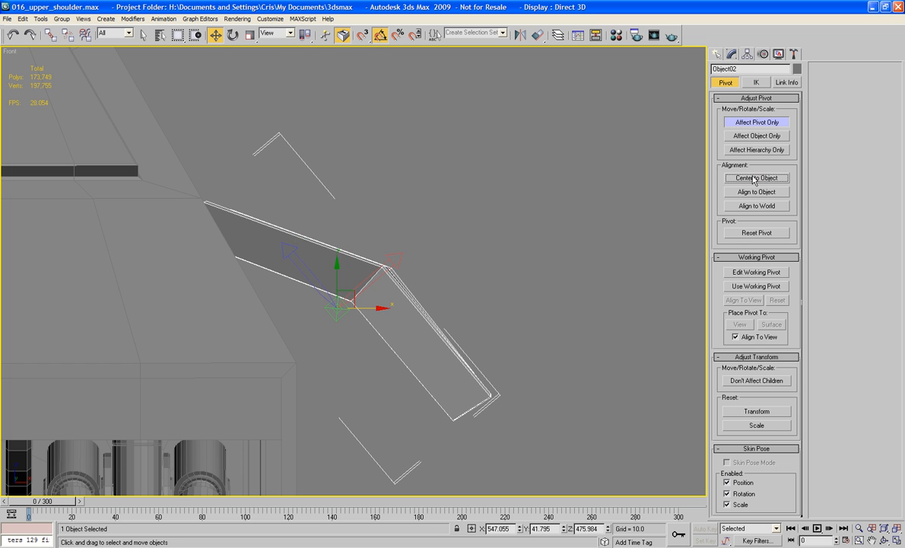
click(756, 233)
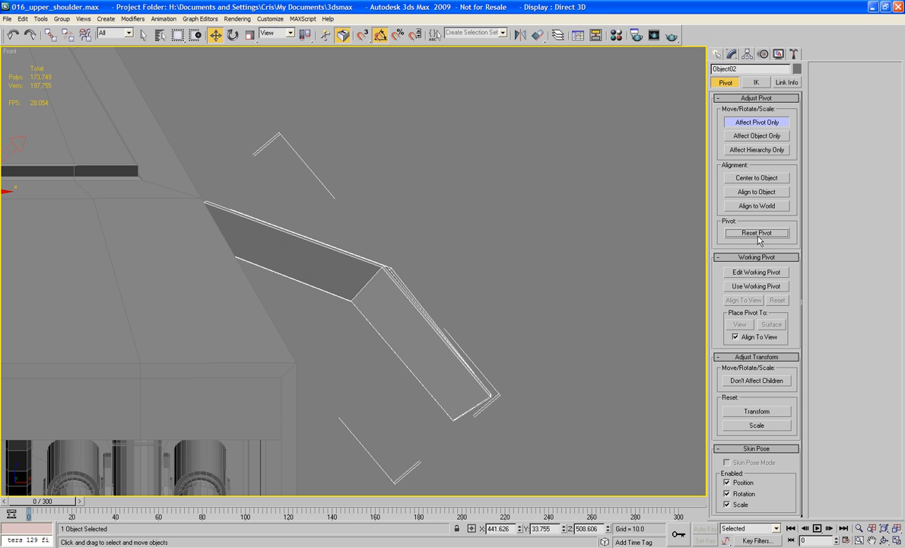
click(754, 180)
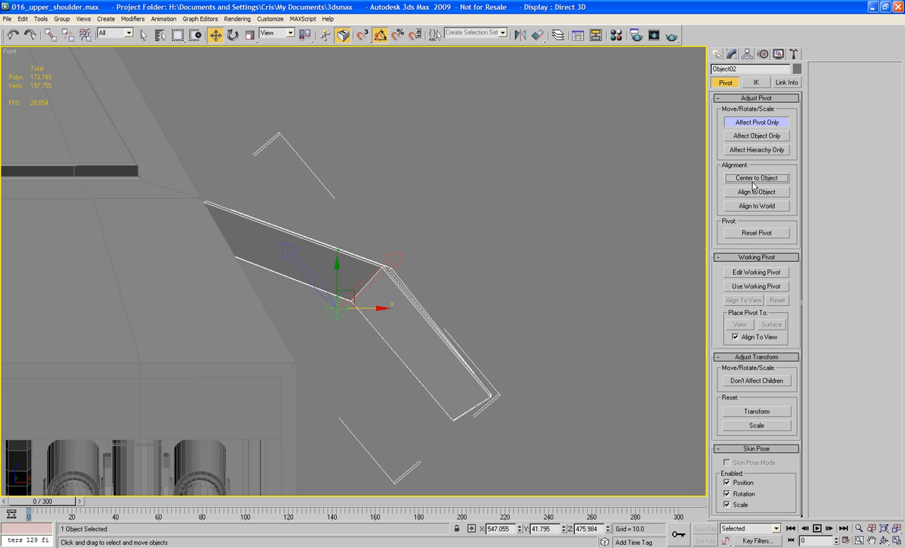
click(755, 122)
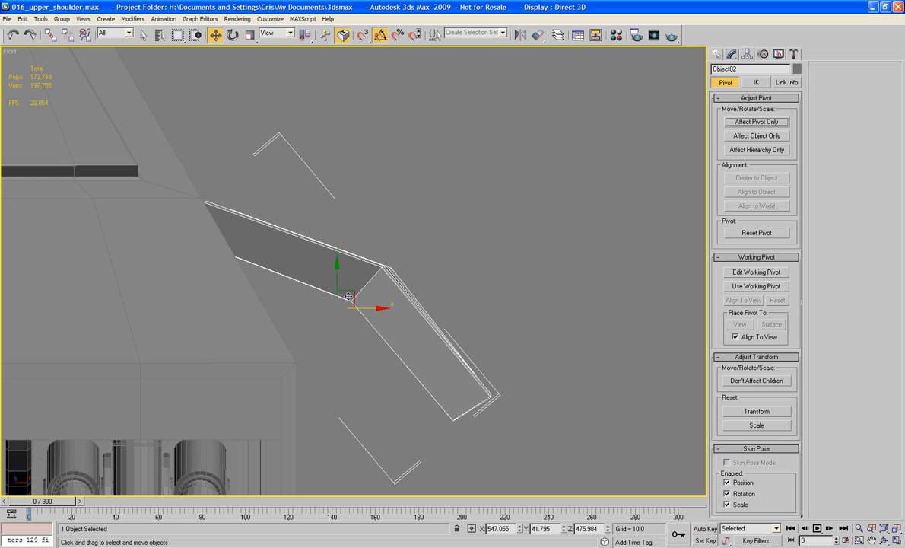
In wireframe display, move only the side panel's pivot to its upper end, where it meets the armour
key(F3)
drag(351, 298, 245, 298)
key(ctrl+z)
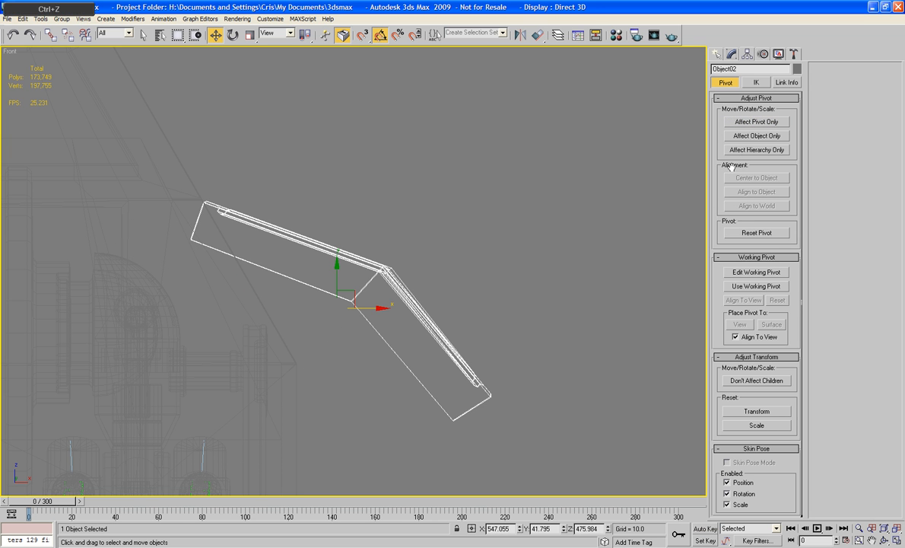
click(755, 122)
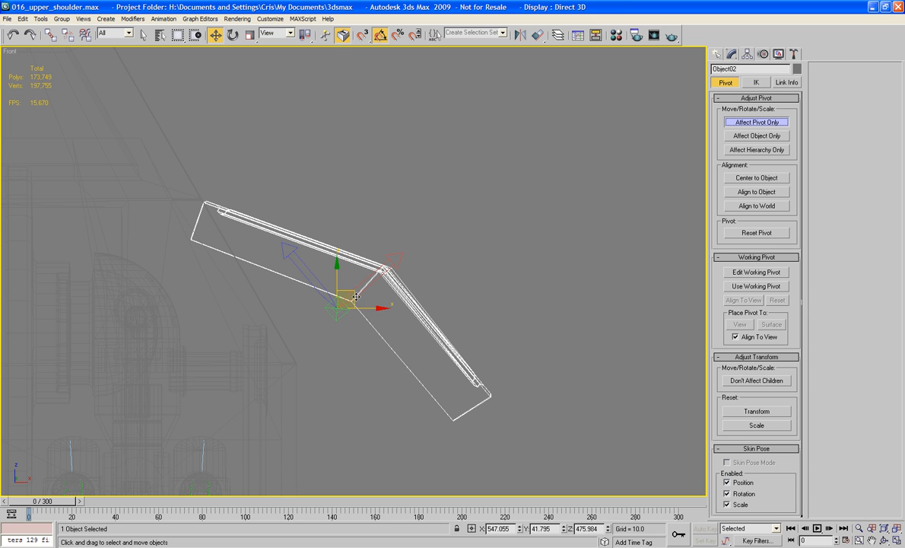
drag(344, 299, 224, 215)
click(770, 124)
Rotate the side panel -10 degrees around Z about its upper end and shift it slightly towards the armour
middle_drag(521, 228, 577, 205)
key(e)
drag(304, 204, 305, 196)
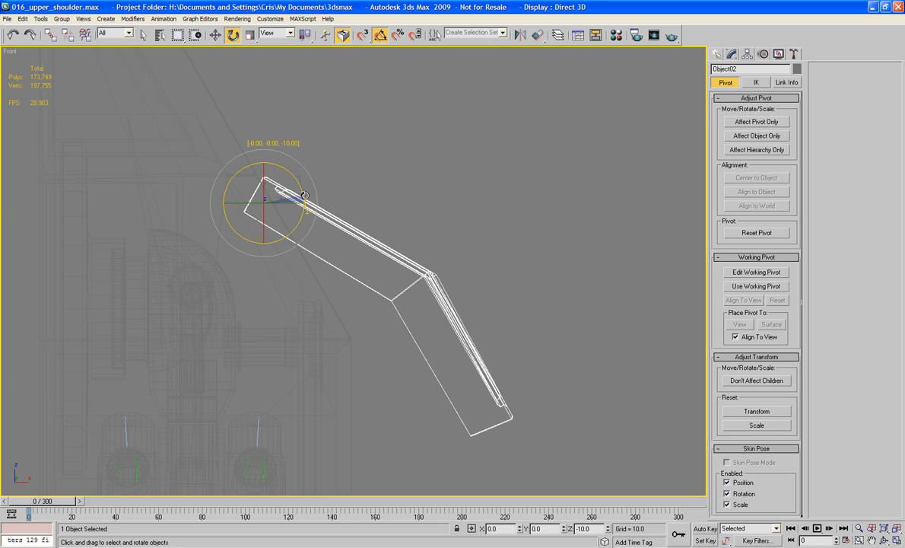
key(w)
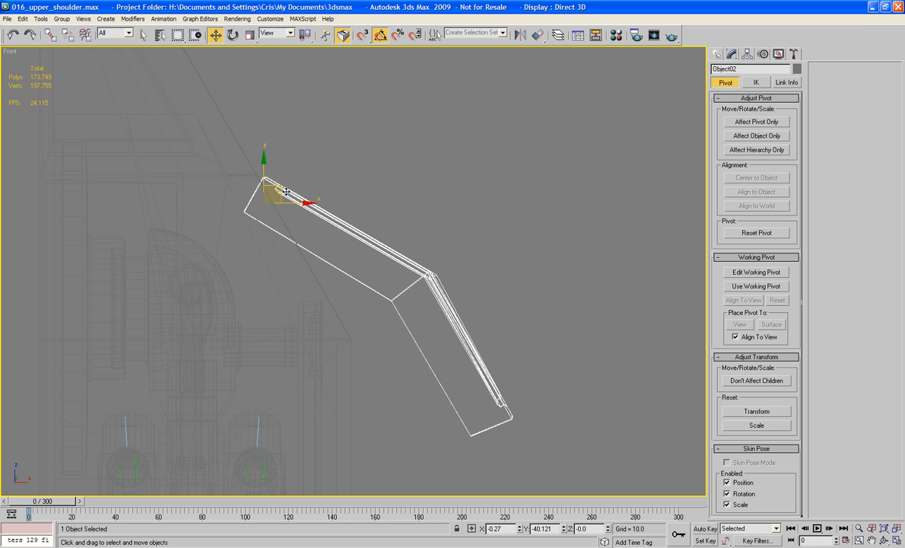
drag(310, 204, 304, 204)
click(495, 205)
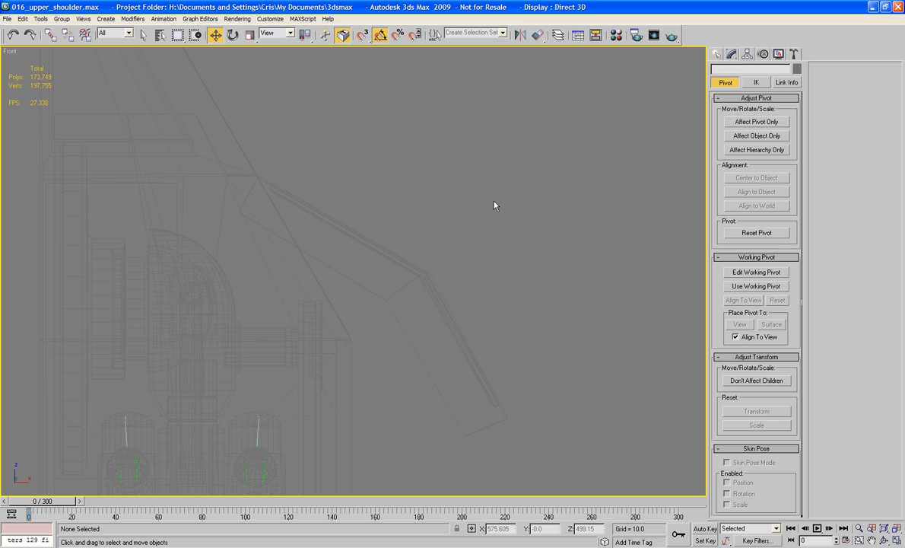
Attach the side panel to the main armour object in shaded perspective view
scroll(381, 270, down, 5)
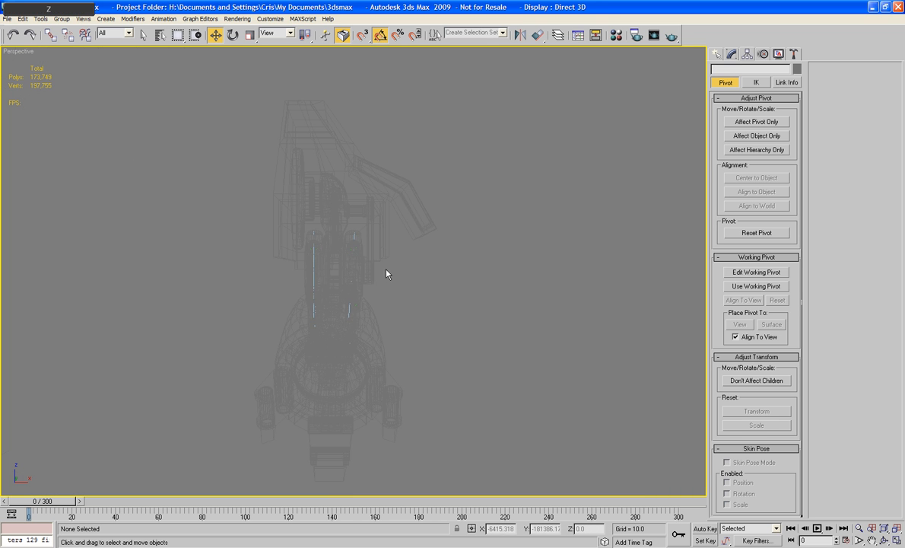
mouse_move(388, 273)
alt+middle_down()
mouse_move(432, 271)
mouse_move(442, 330)
mouse_move(463, 337)
mouse_move(481, 323)
mouse_move(485, 331)
mouse_move(467, 337)
alt+middle_up()
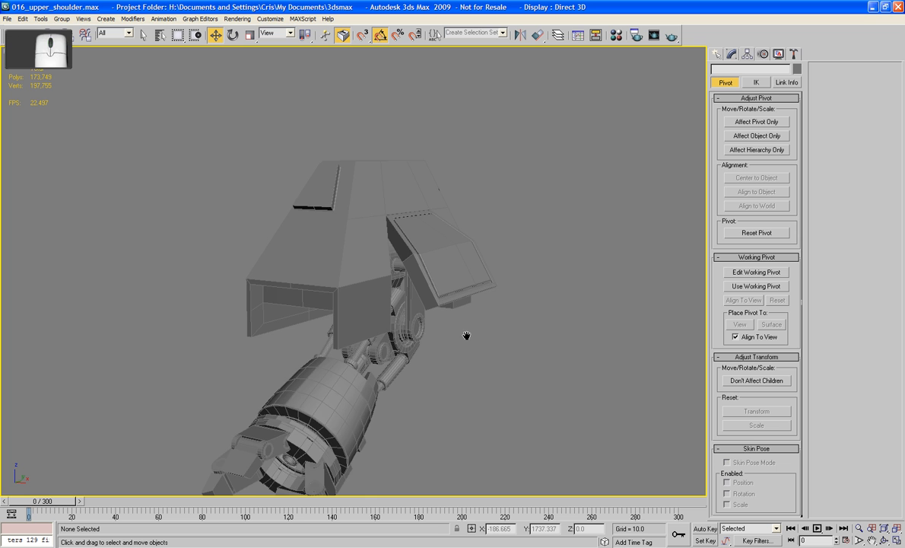
scroll(456, 329, up, 3)
click(351, 257)
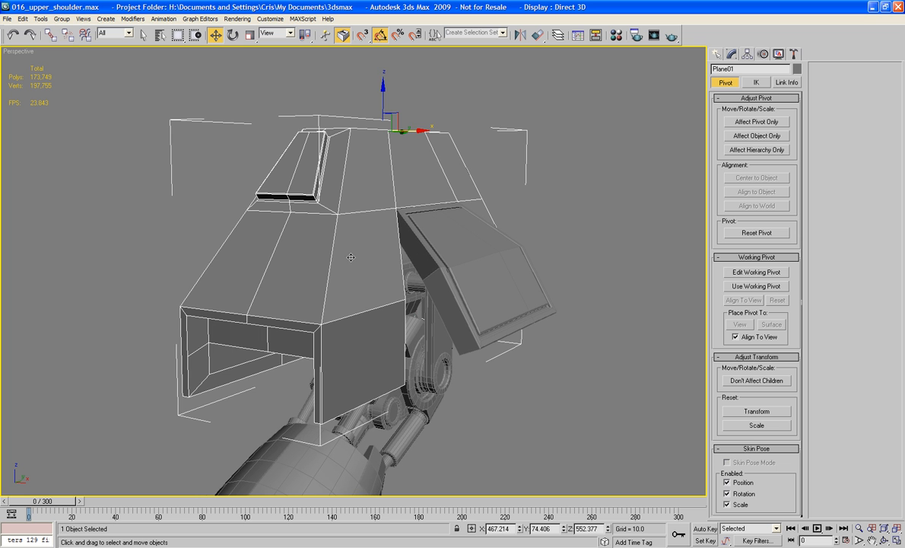
click(732, 54)
click(829, 148)
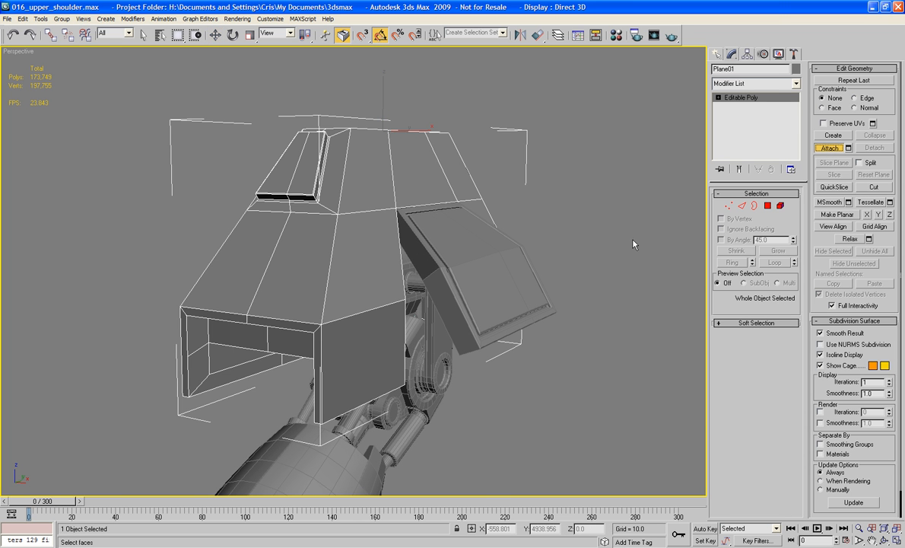
click(478, 260)
scroll(652, 227, up, 3)
alt+middle_drag(653, 227, 618, 230)
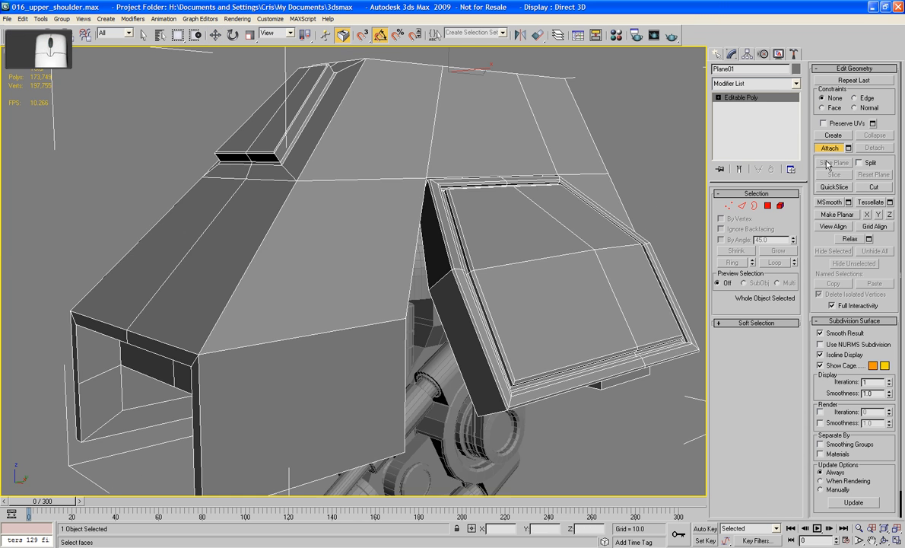
click(829, 148)
Select the two adjoining slanted polygons behind the side panel and inset them together by a narrow margin
scroll(519, 146, down, 5)
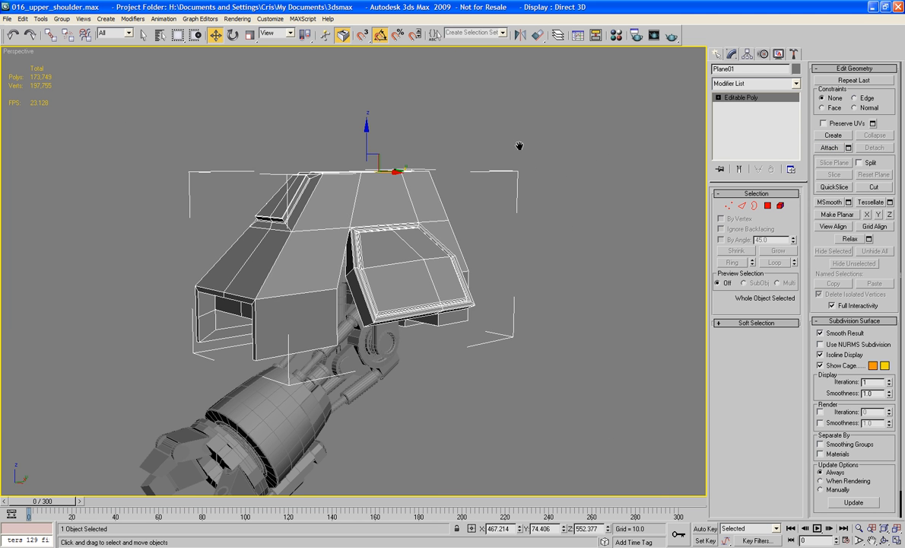
mouse_move(427, 165)
alt+middle_down()
mouse_move(529, 154)
mouse_move(477, 125)
mouse_move(405, 124)
mouse_move(364, 148)
mouse_move(434, 168)
alt+middle_up()
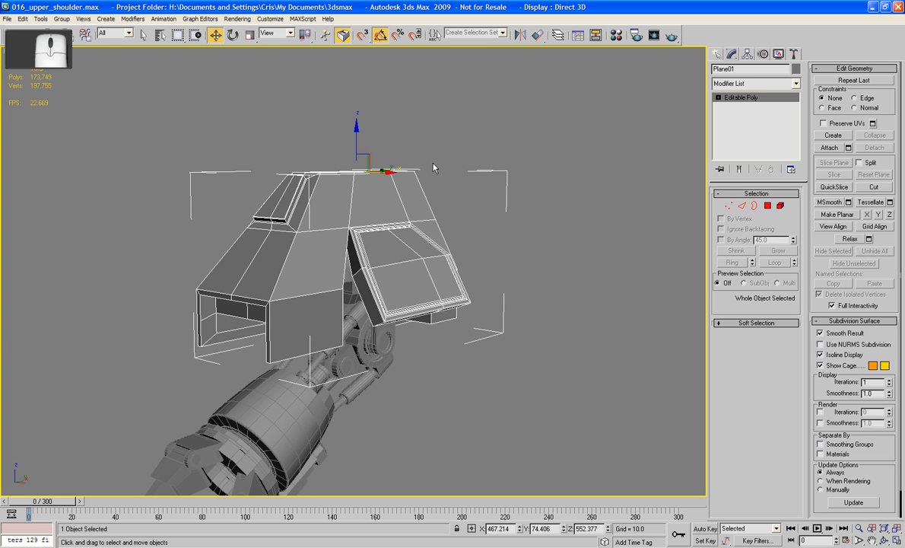
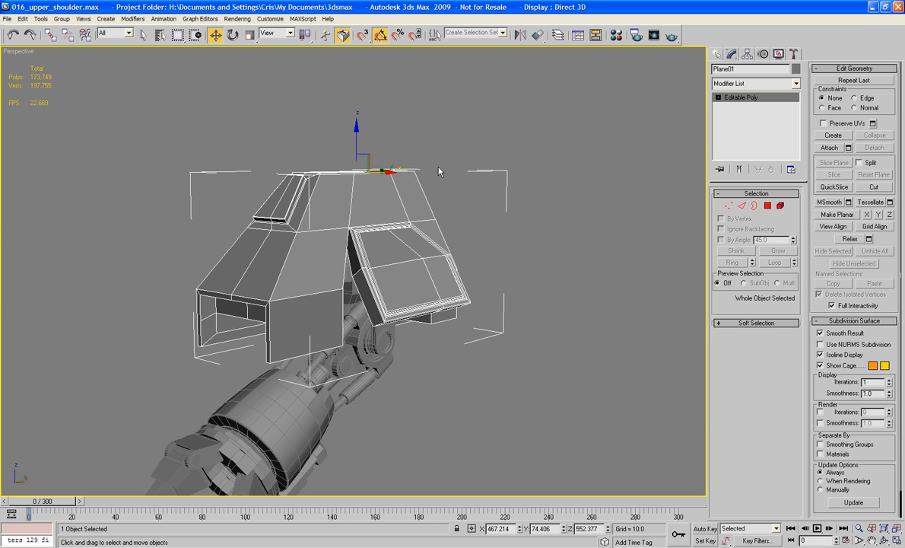
alt+middle_drag(491, 218, 435, 218)
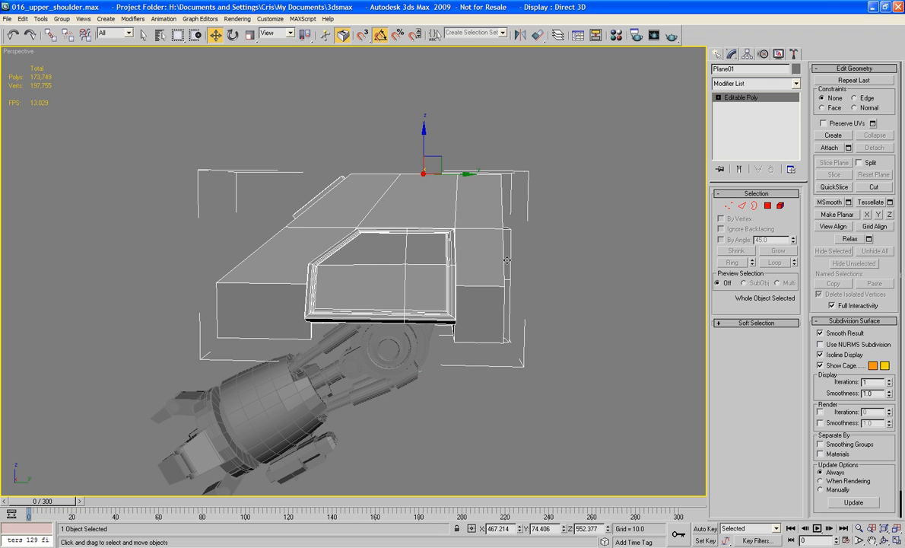
alt+middle_drag(461, 238, 414, 264)
scroll(484, 254, up, 3)
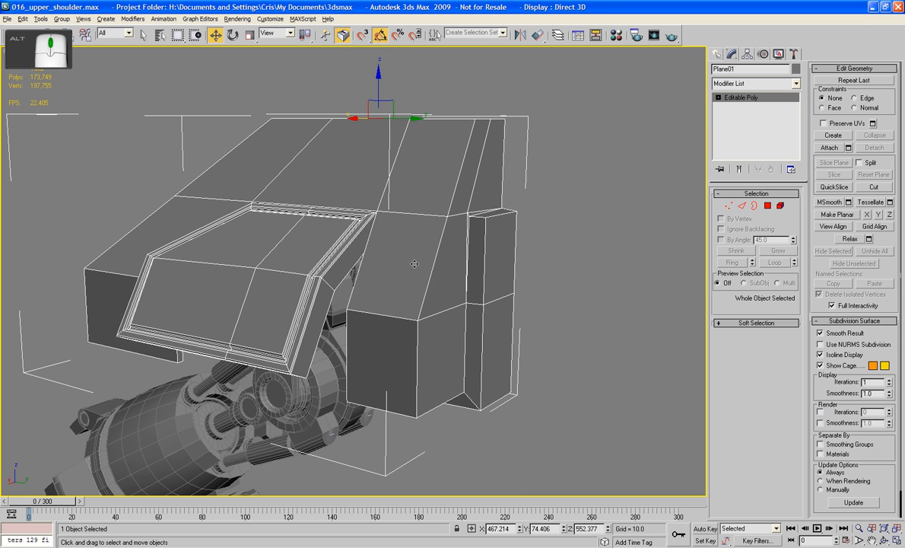
click(766, 207)
click(403, 255)
ctrl+click(451, 266)
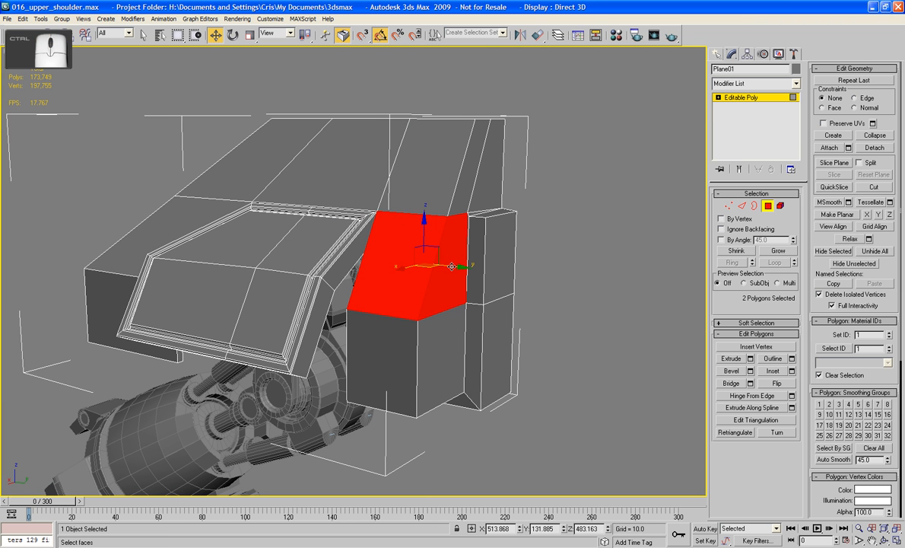
click(771, 370)
drag(443, 270, 445, 240)
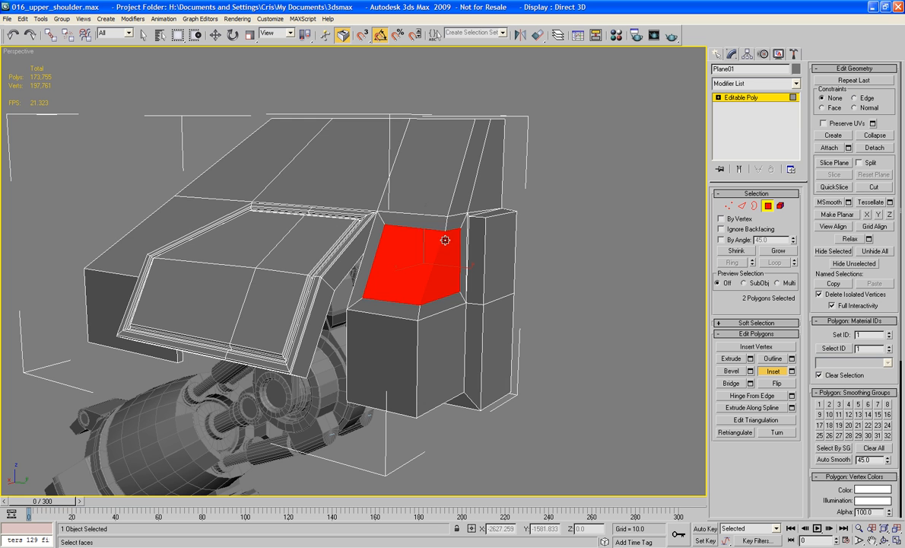
In front wireframe view, move the inset's upper vertex beside the slanted edge horizontally so it lines up with that edge
alt+middle_drag(445, 240, 427, 259)
scroll(427, 259, up, 5)
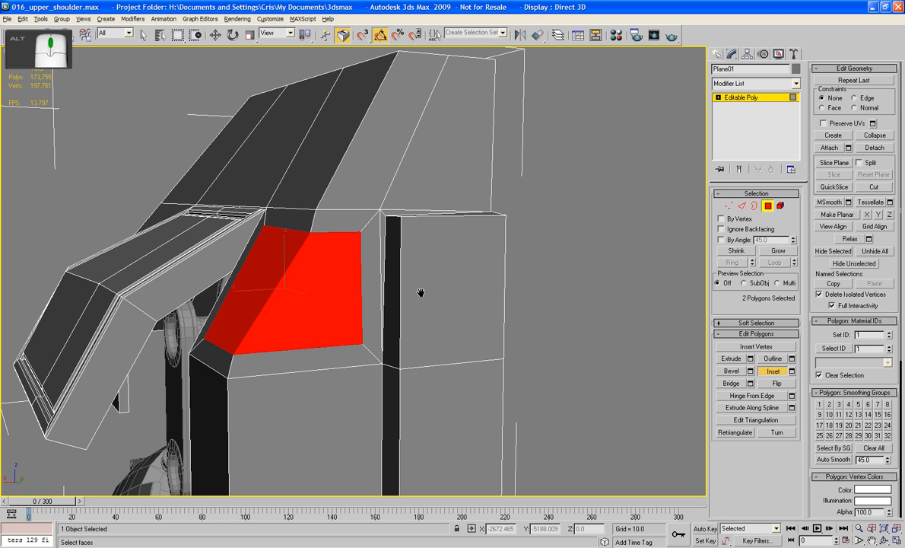
key(f)
key(z)
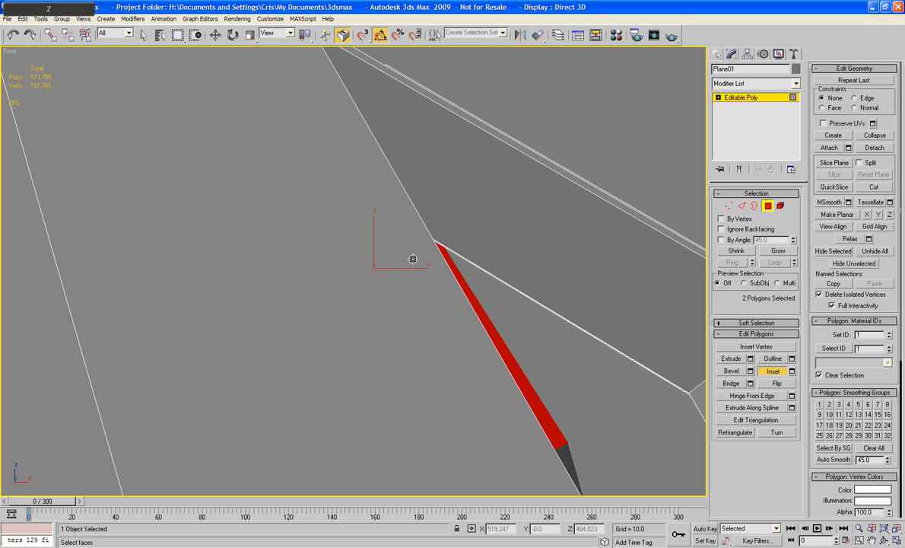
key(F3)
mouse_move(416, 237)
middle_down()
mouse_move(426, 311)
mouse_move(434, 309)
middle_up()
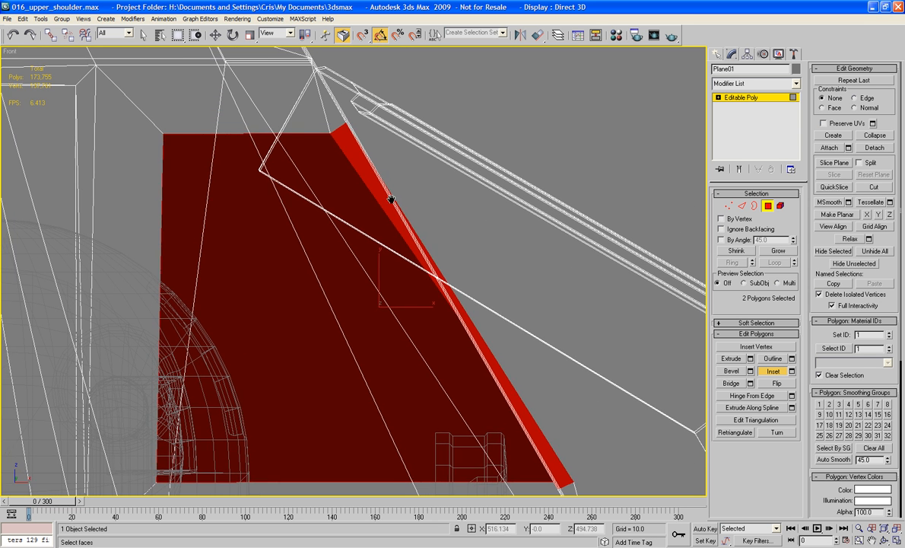
mouse_move(389, 184)
middle_down()
mouse_move(400, 226)
mouse_move(399, 214)
middle_up()
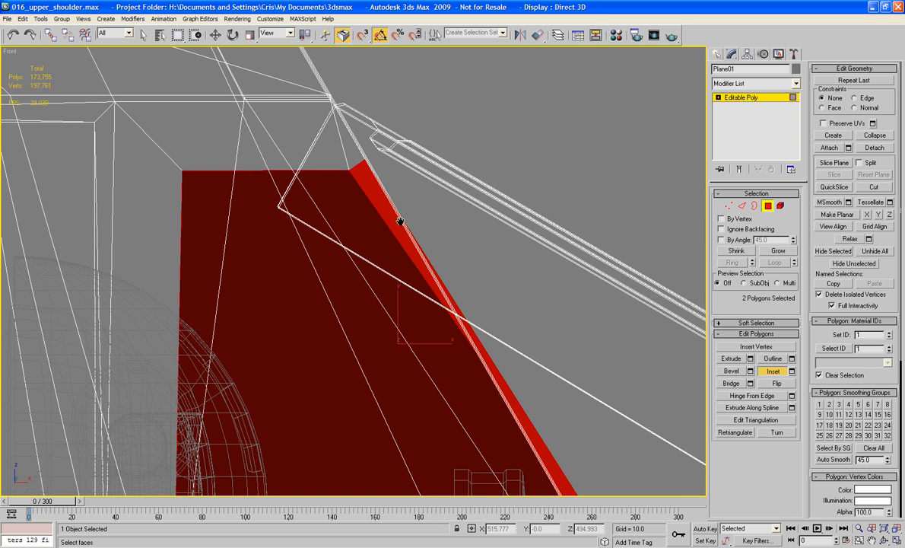
click(728, 206)
key(w)
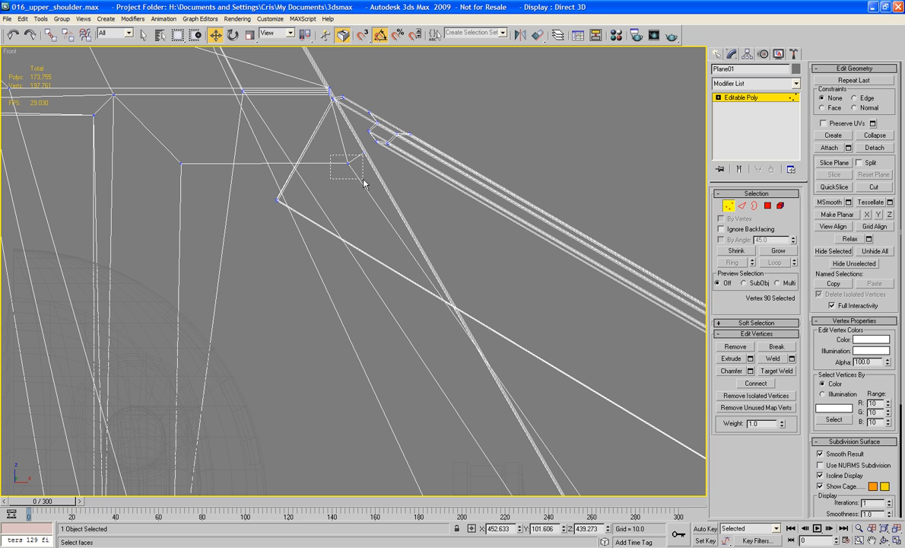
drag(364, 182, 361, 186)
mouse_move(365, 153)
mouse_down()
mouse_move(378, 145)
mouse_move(381, 155)
mouse_up()
Align the inset's lower vertex with the slanted edge and shift the opposite upper corner along X above its lower corner
scroll(387, 155, down, 2)
middle_drag(409, 246, 383, 188)
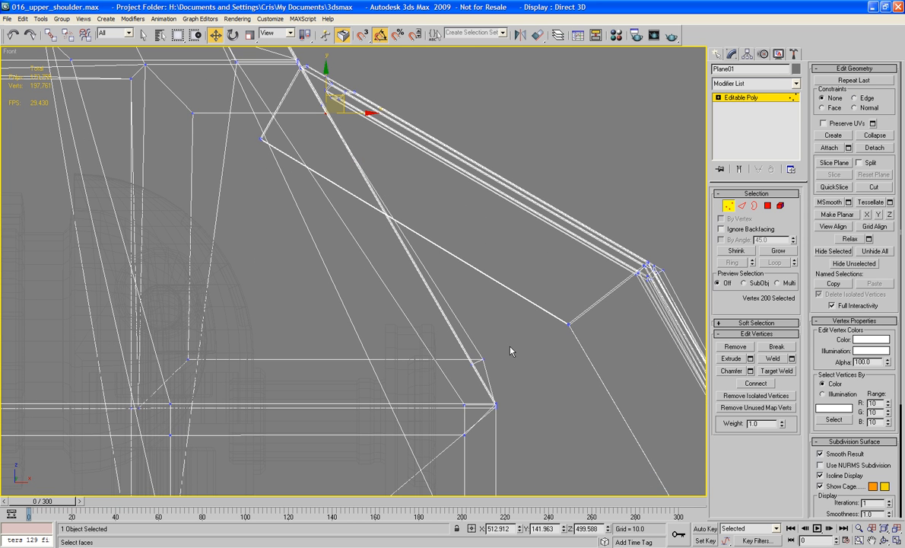
drag(437, 361, 438, 363)
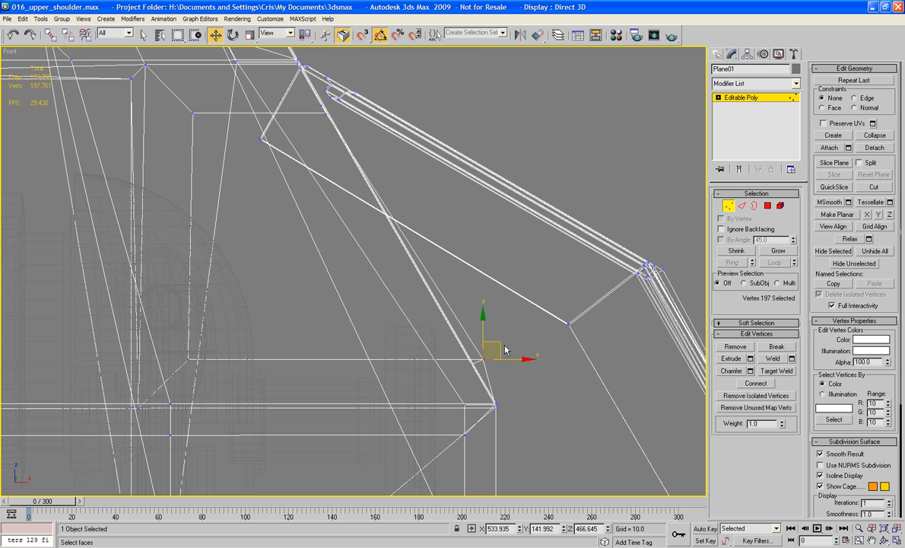
drag(504, 342, 490, 343)
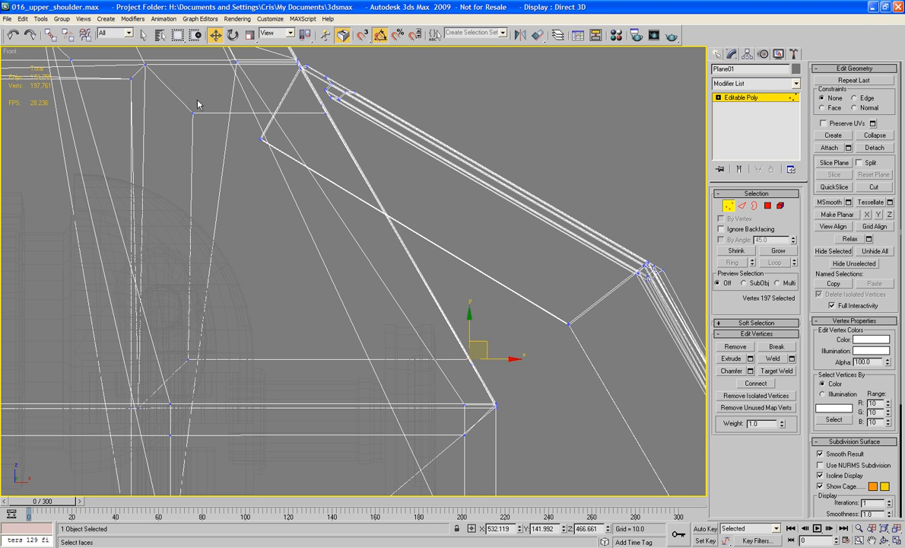
drag(198, 116, 223, 108)
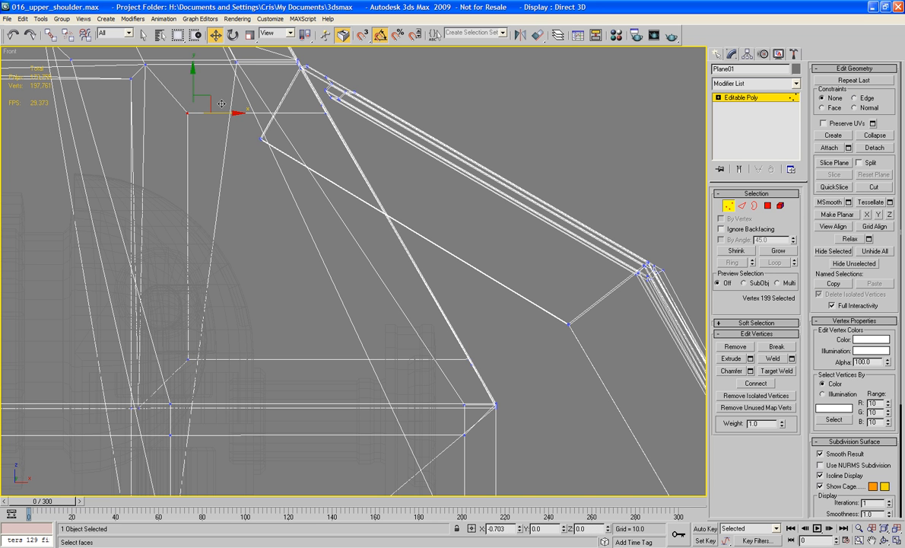
Examine the adjusted inset on the slanted faces in shaded perspective from several angles
key(p)
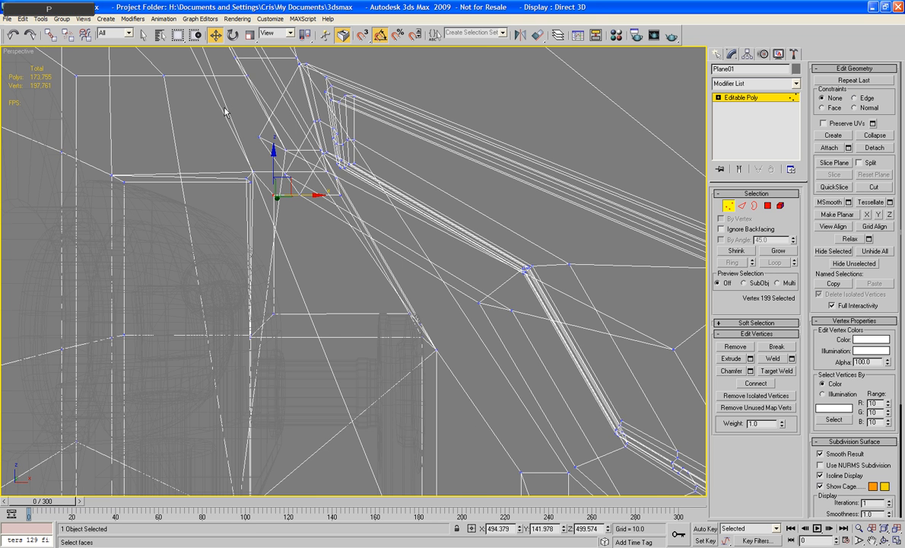
key(z)
key(F3)
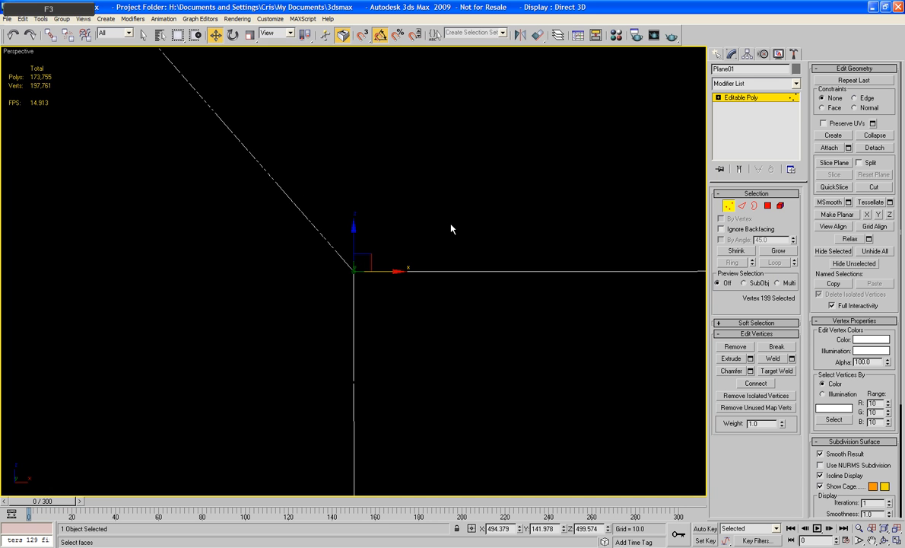
scroll(451, 228, down, 10)
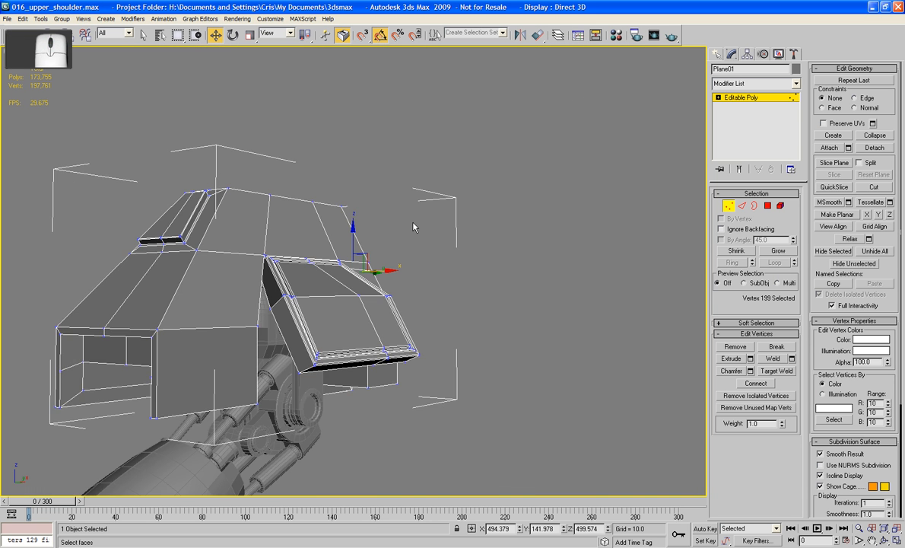
alt+middle_drag(413, 227, 400, 254)
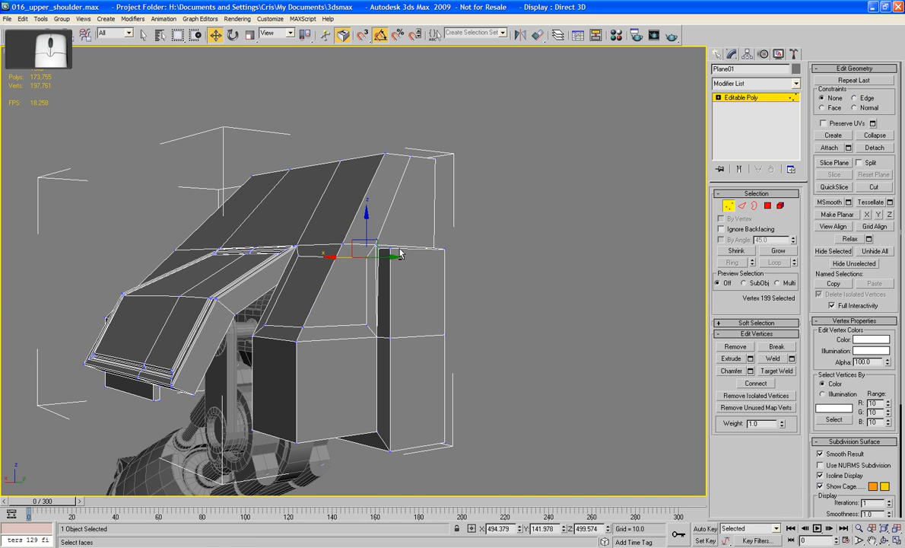
scroll(404, 252, up, 8)
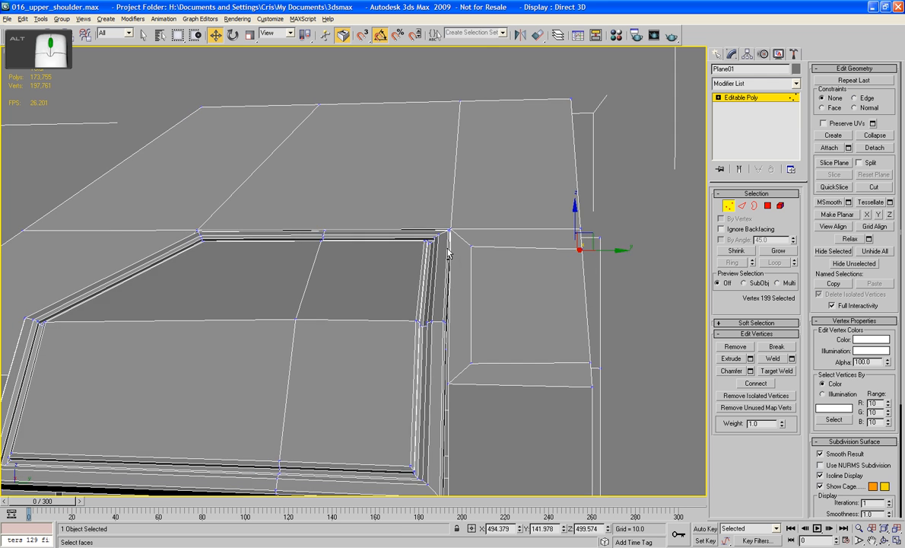
scroll(447, 253, down, 8)
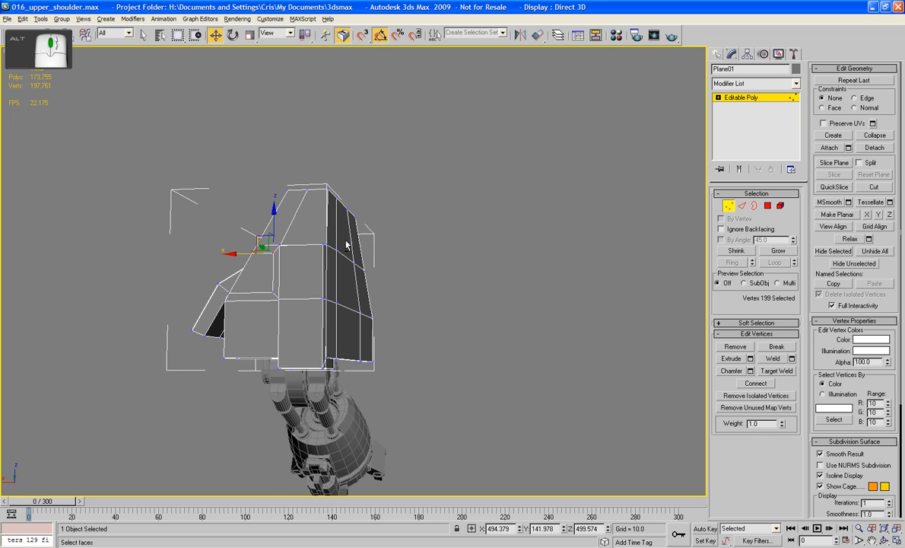
alt+middle_drag(346, 245, 420, 261)
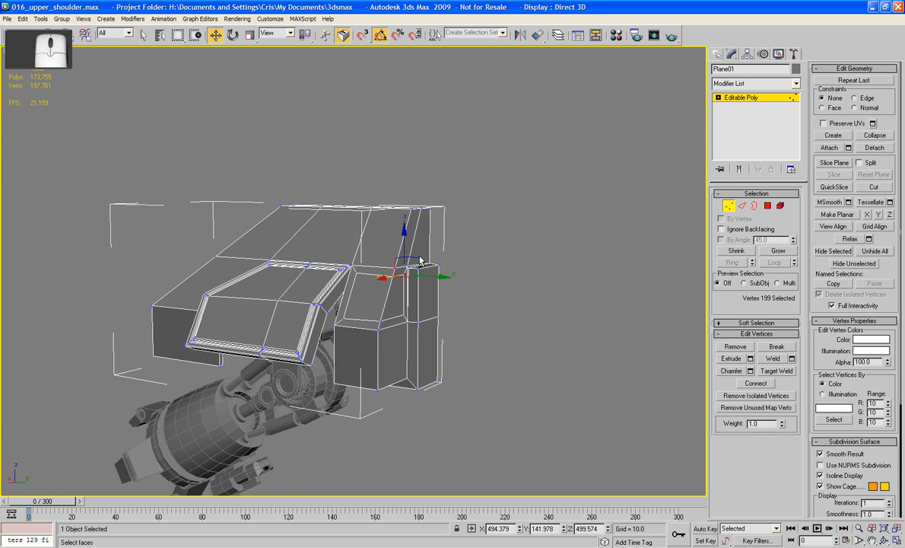
scroll(419, 260, up, 3)
scroll(420, 260, up, 5)
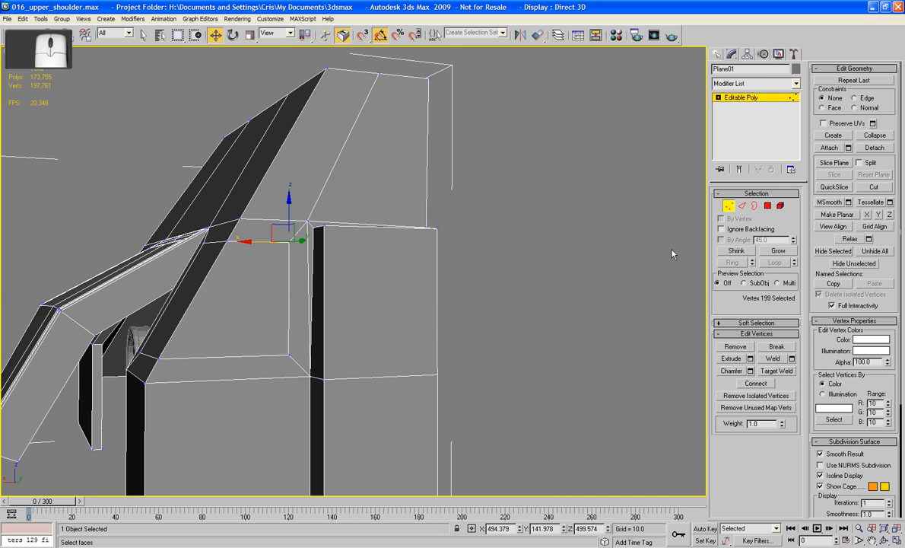
Extrude the two inset polygons inward by Local Normal with a height of about -3.6
click(769, 206)
alt+middle_drag(235, 275, 274, 280)
click(750, 358)
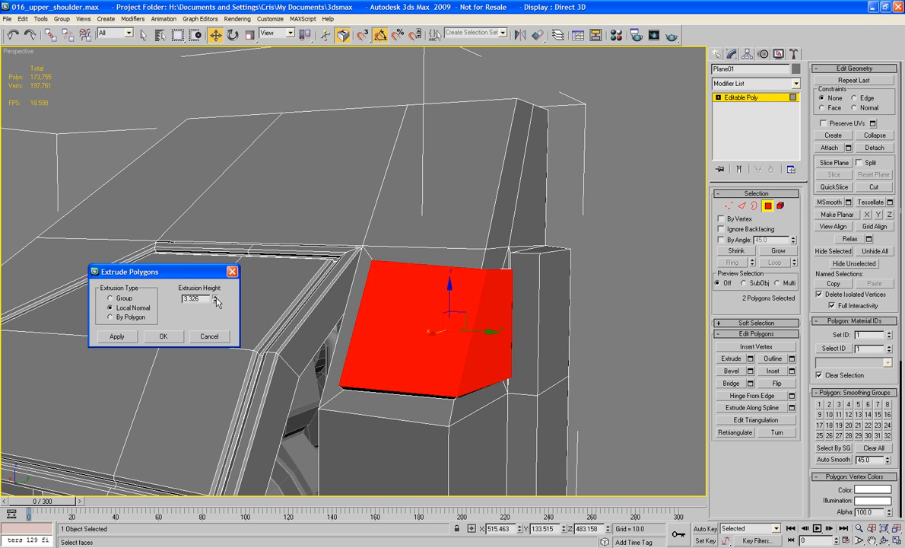
drag(216, 302, 257, 411)
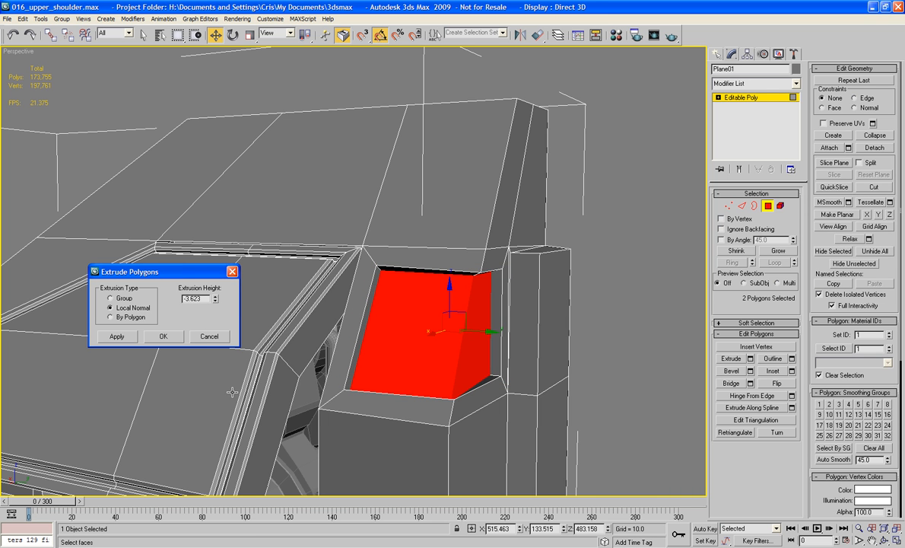
click(163, 337)
Select the recessed polygon on the armour's side and scale it flat along Y to 0 percent
click(490, 337)
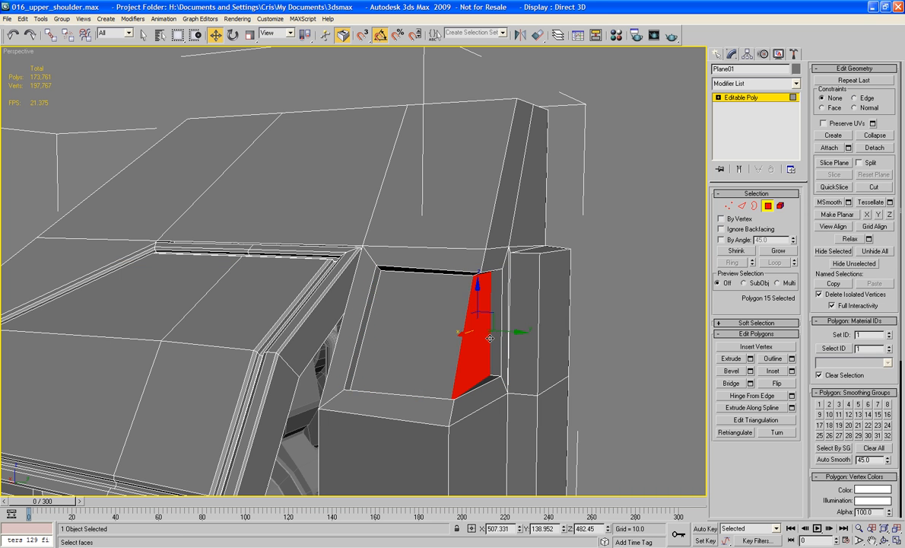
click(253, 37)
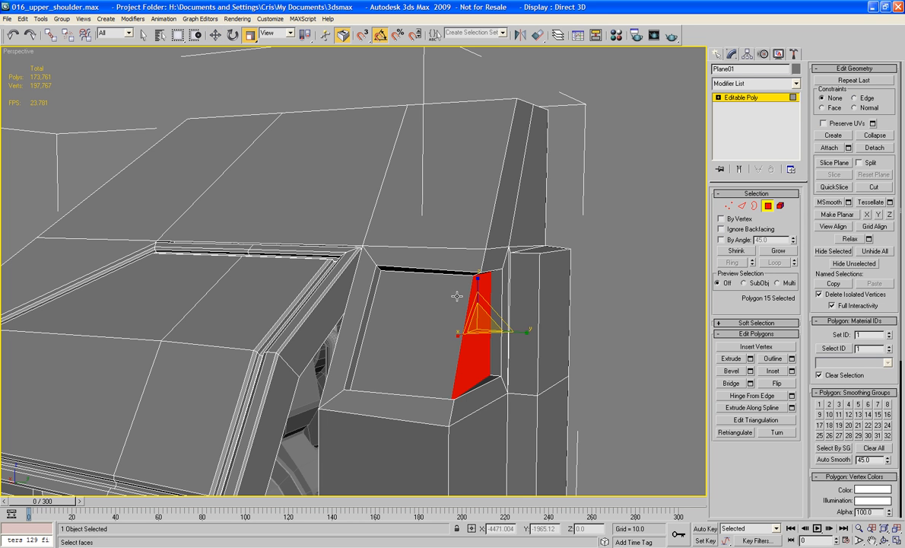
drag(527, 332, 847, 330)
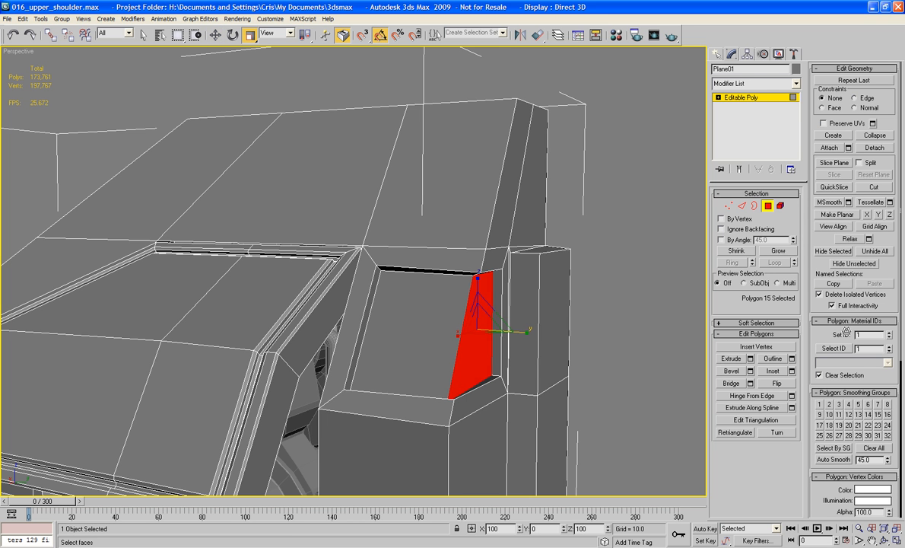
Select the four narrow upper and lower wall polygons of the recess and flatten them by scaling along Z
click(400, 267)
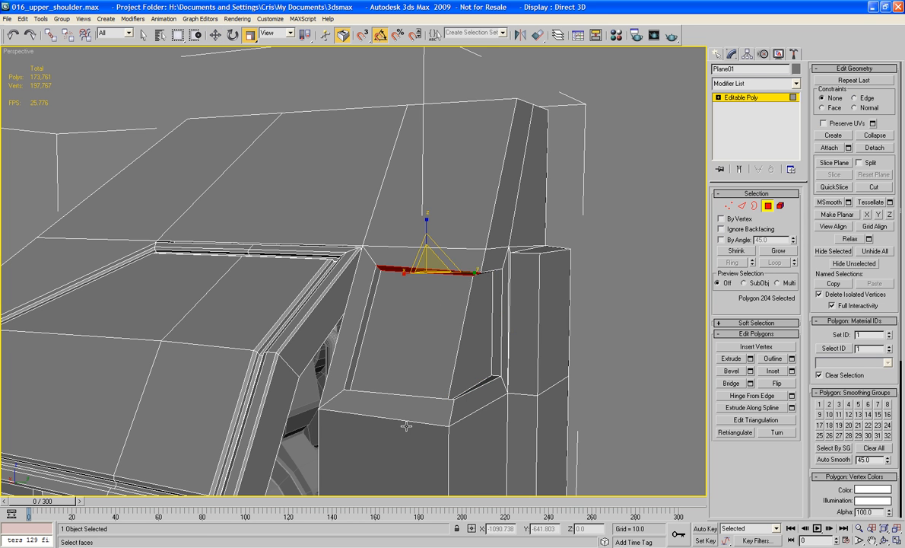
alt+middle_drag(378, 395, 406, 283)
scroll(415, 429, down, 3)
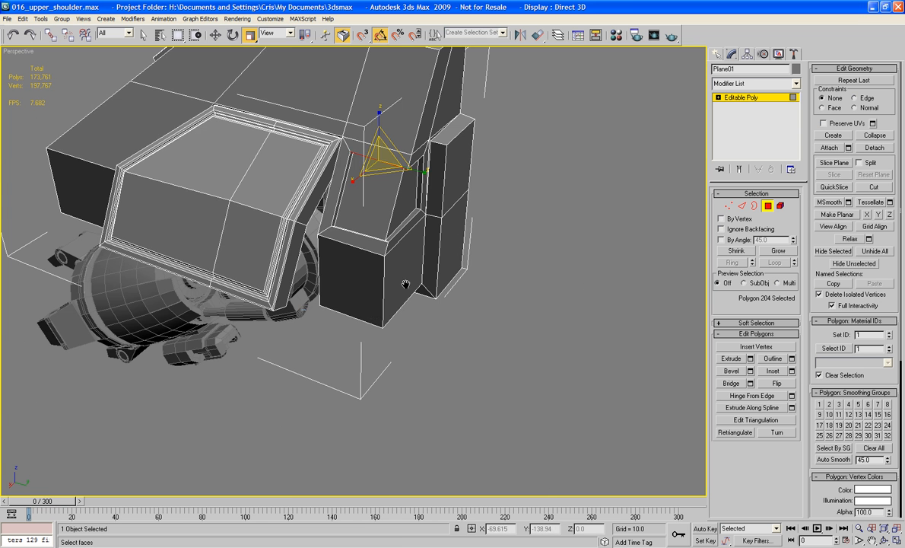
scroll(371, 267, up, 3)
middle_drag(376, 228, 373, 314)
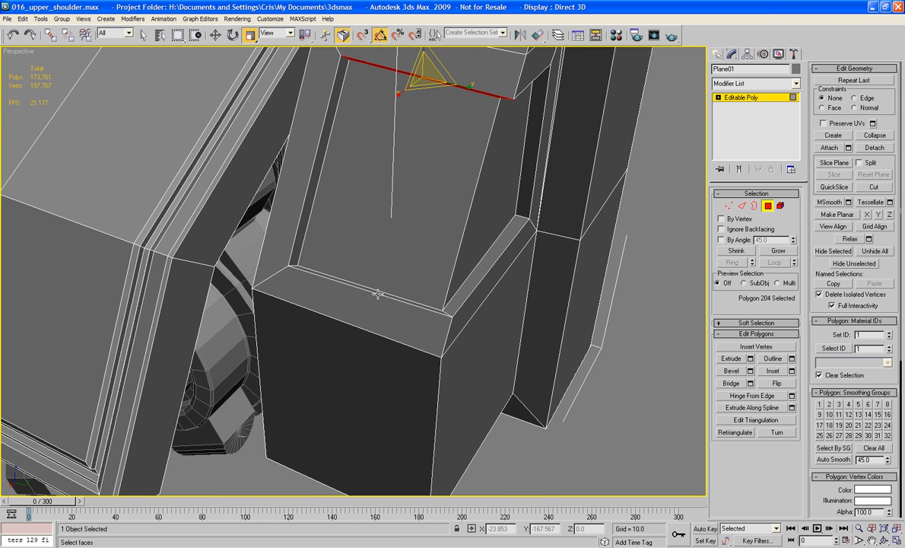
ctrl+click(378, 291)
ctrl+click(455, 289)
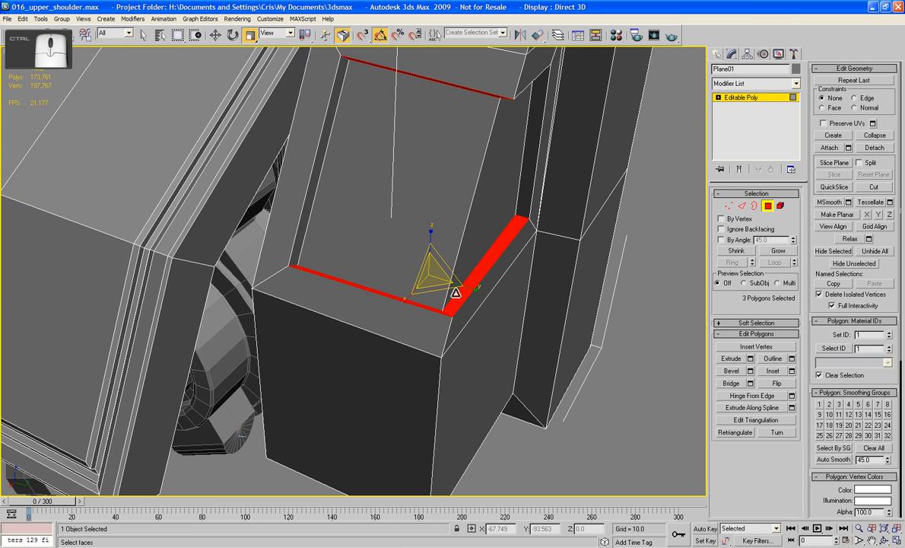
alt+middle_drag(455, 289, 442, 220)
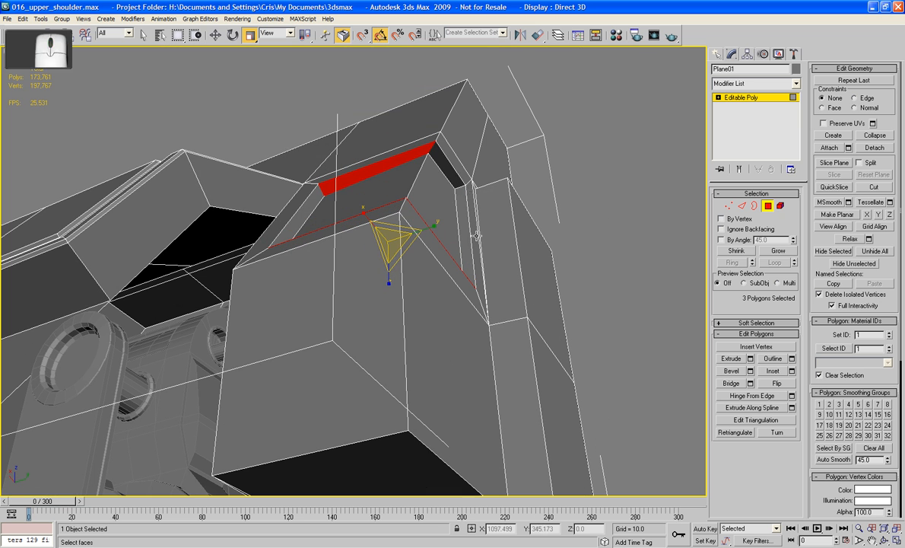
ctrl+click(446, 167)
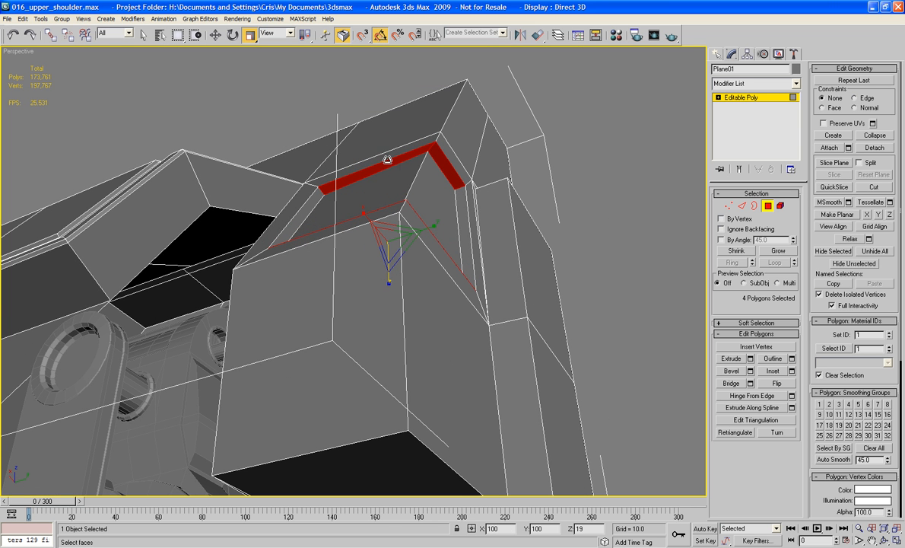
Reselect the recessed side polygon and flatten it once more by scaling along Y
alt+middle_drag(436, 356, 440, 384)
alt+middle_drag(485, 313, 465, 307)
click(465, 307)
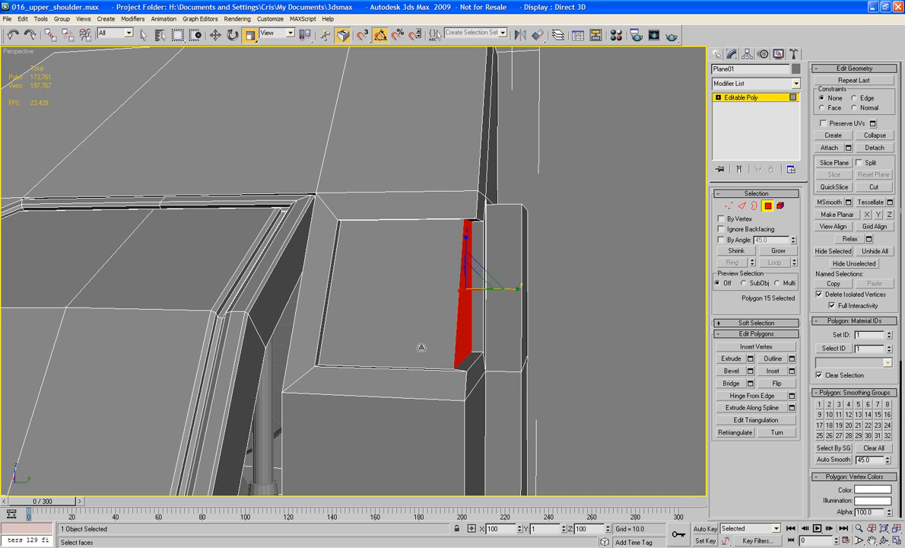
Scale the recess's slanted front polygon along X to about 4 percent and rotate it -25 degrees around Y
alt+middle_drag(421, 347, 331, 297)
click(269, 280)
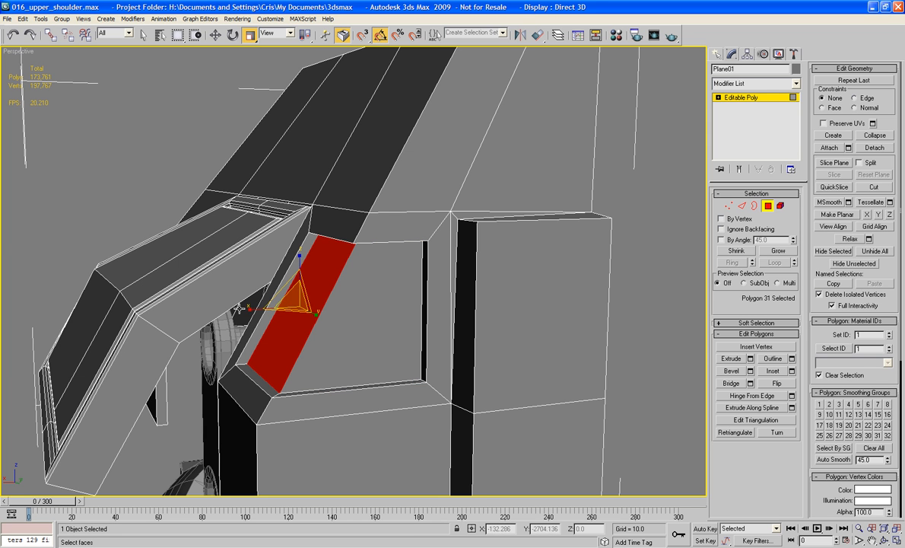
drag(249, 308, 903, 218)
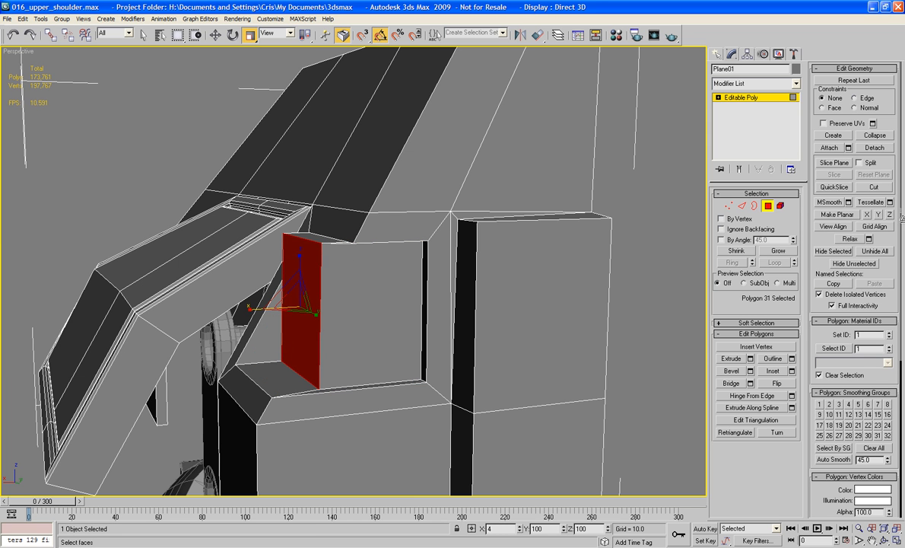
key(e)
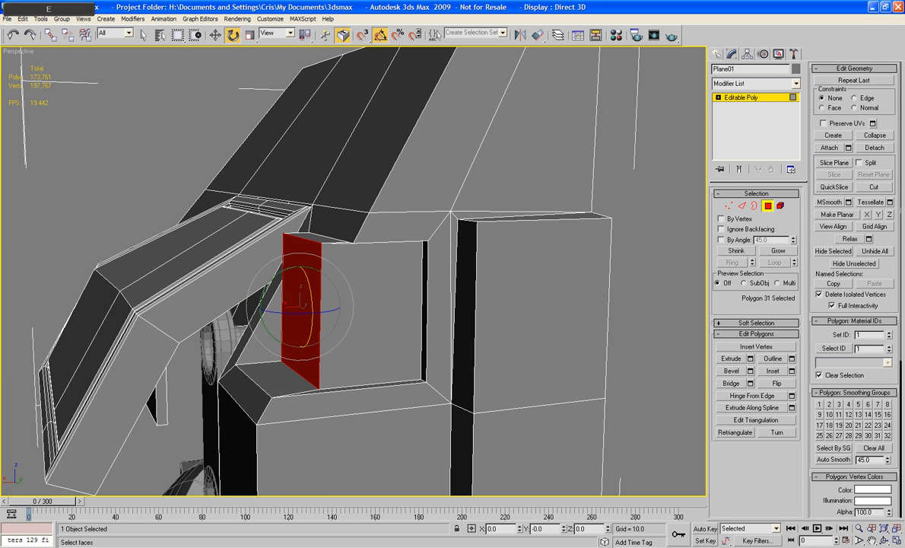
alt+middle_drag(280, 285, 272, 268)
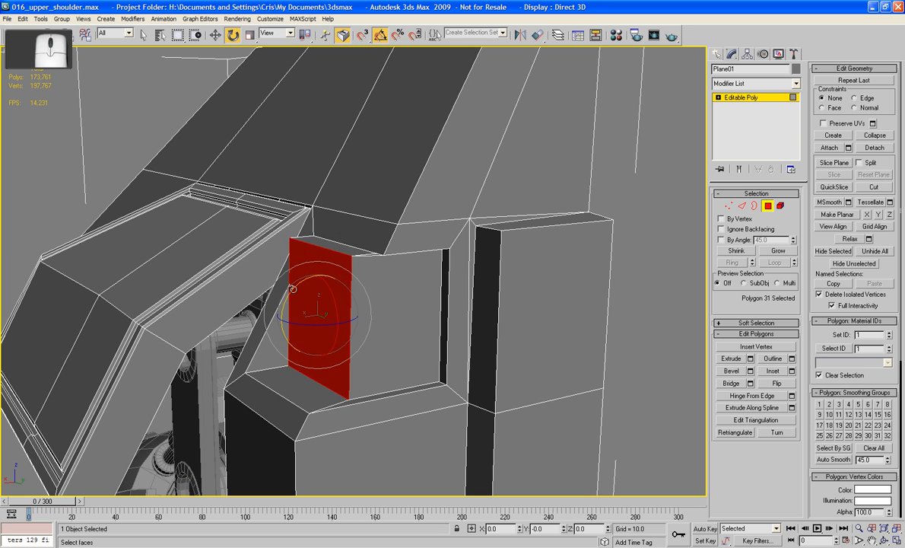
drag(273, 268, 302, 278)
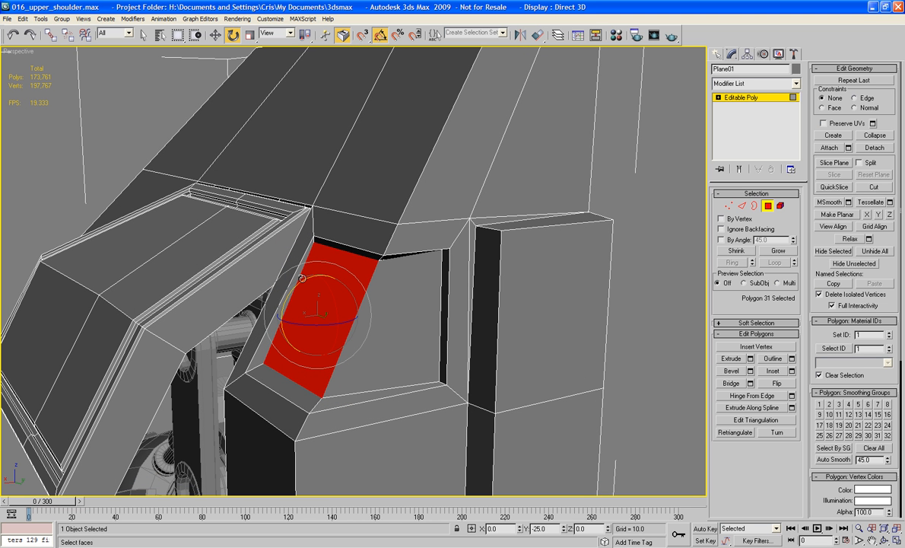
alt+middle_drag(376, 300, 378, 250)
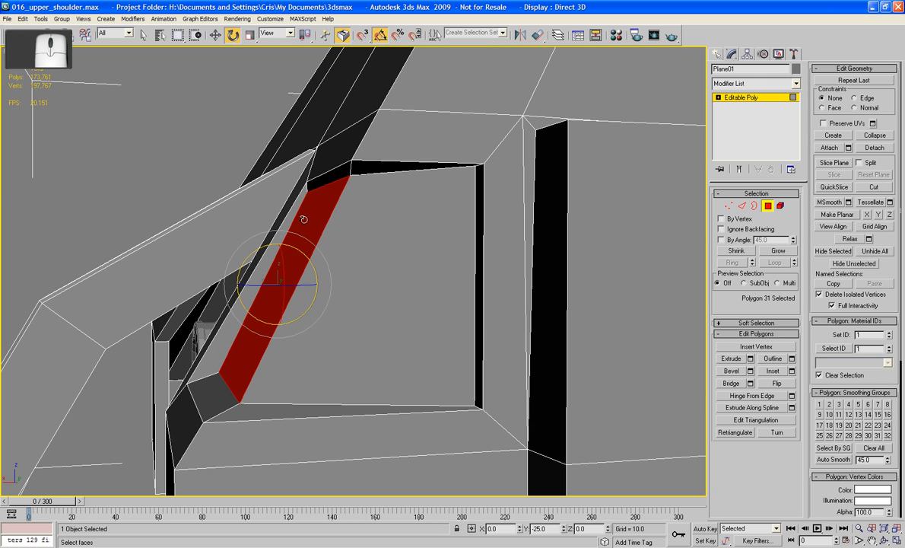
Stretch the recess's slanted front polygon along Z in two small scalings, the last about 103 percent, and deselect it
key(r)
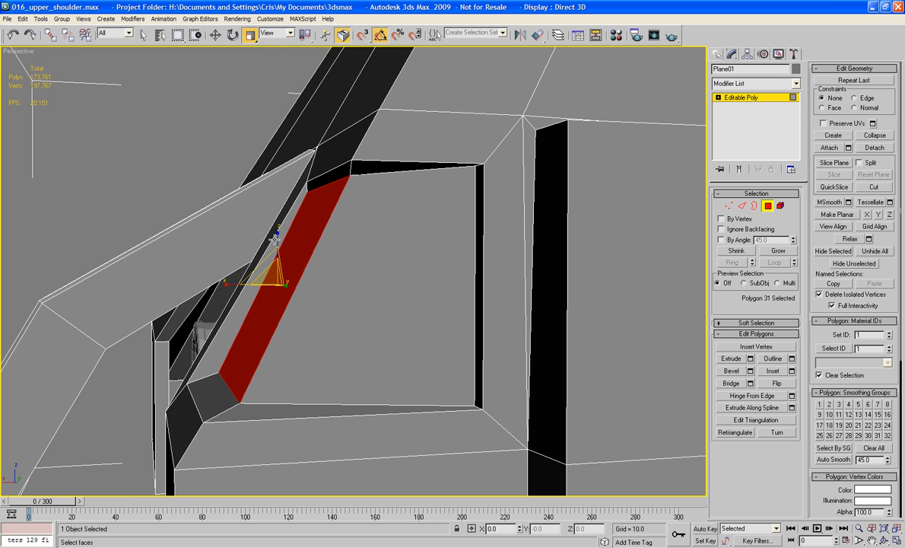
drag(276, 239, 279, 234)
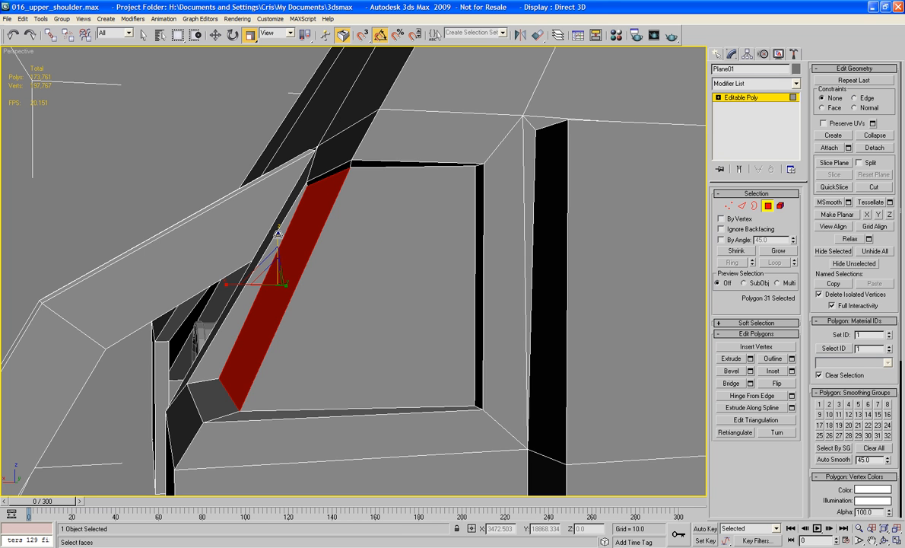
drag(279, 234, 279, 229)
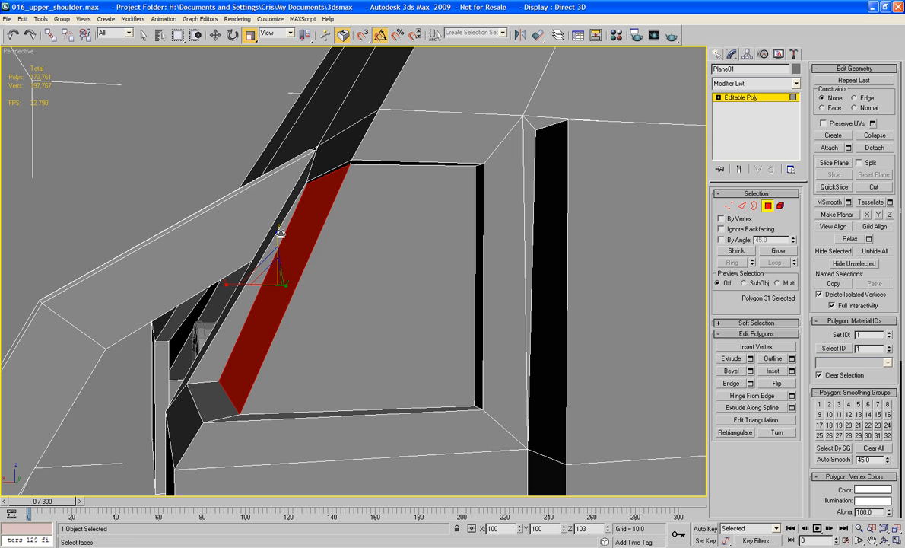
click(217, 36)
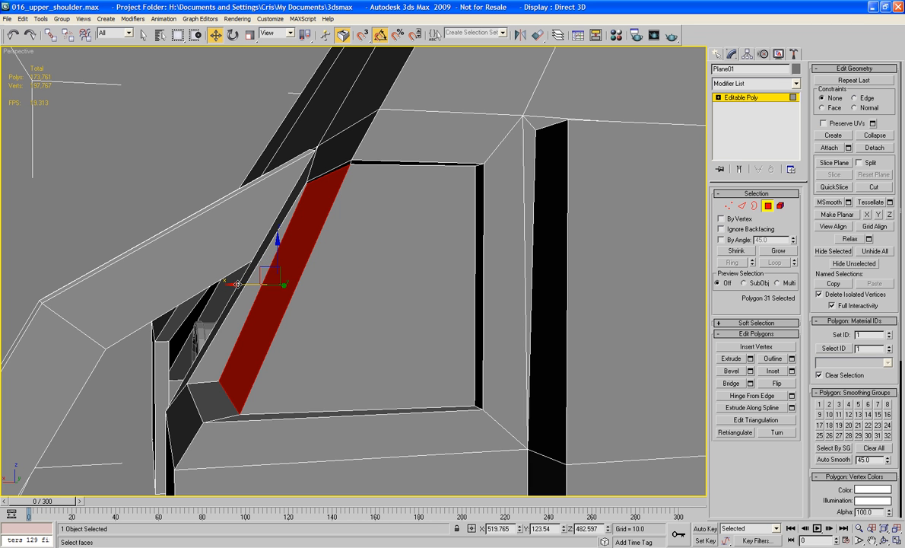
alt+middle_drag(259, 263, 362, 253)
scroll(507, 227, down, 3)
click(507, 228)
scroll(490, 219, down, 3)
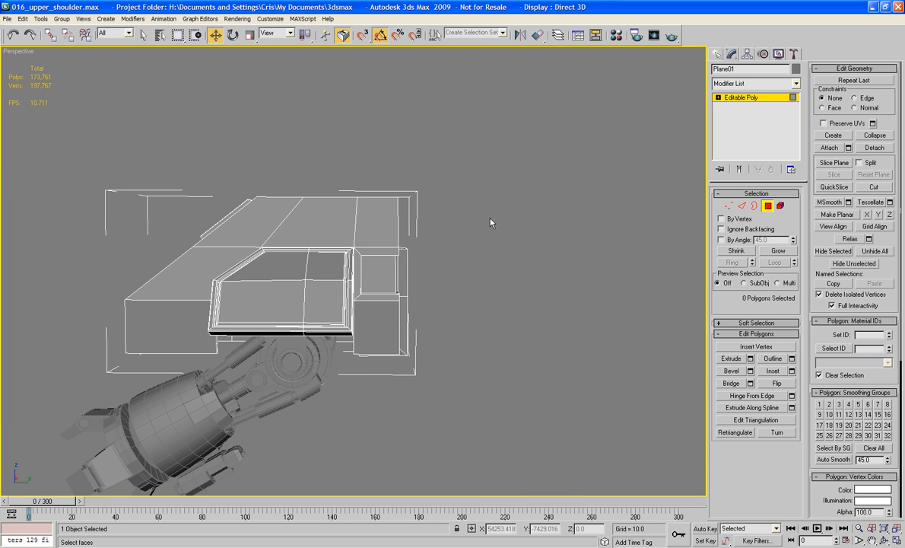
Examine the armour's slanted upper face above the side panel, selecting its polygon, and leave polygon editing
alt+middle_drag(490, 222, 538, 215)
alt+middle_drag(511, 217, 502, 218)
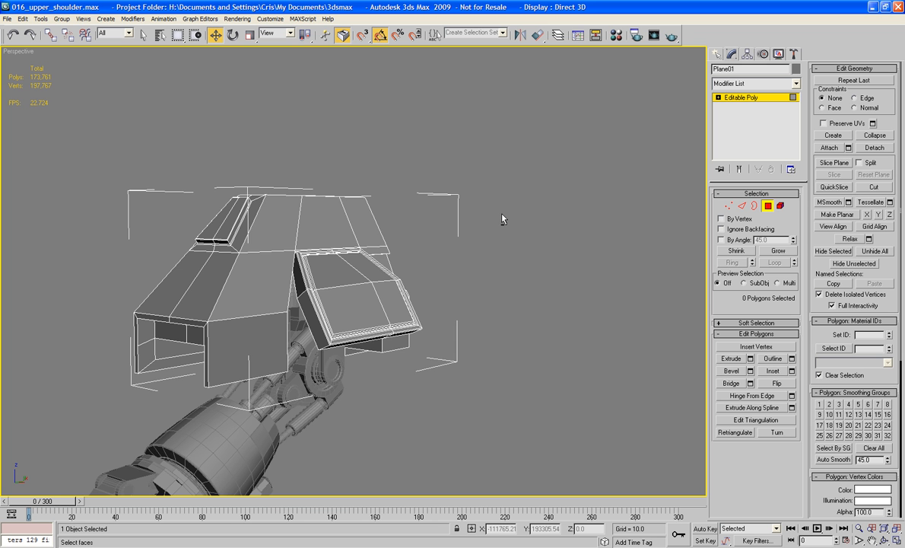
middle_drag(425, 253, 482, 228)
scroll(430, 271, up, 5)
click(484, 188)
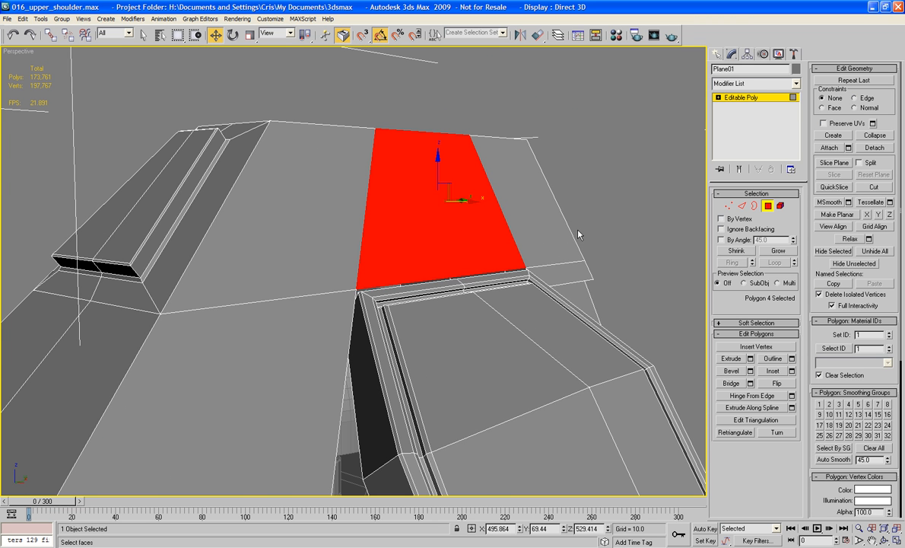
alt+middle_drag(578, 234, 522, 243)
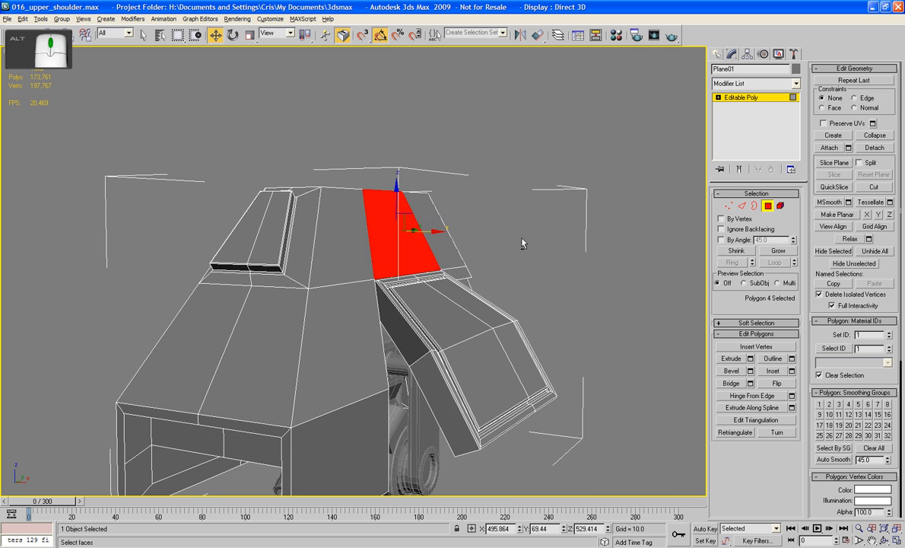
scroll(522, 244, up, 5)
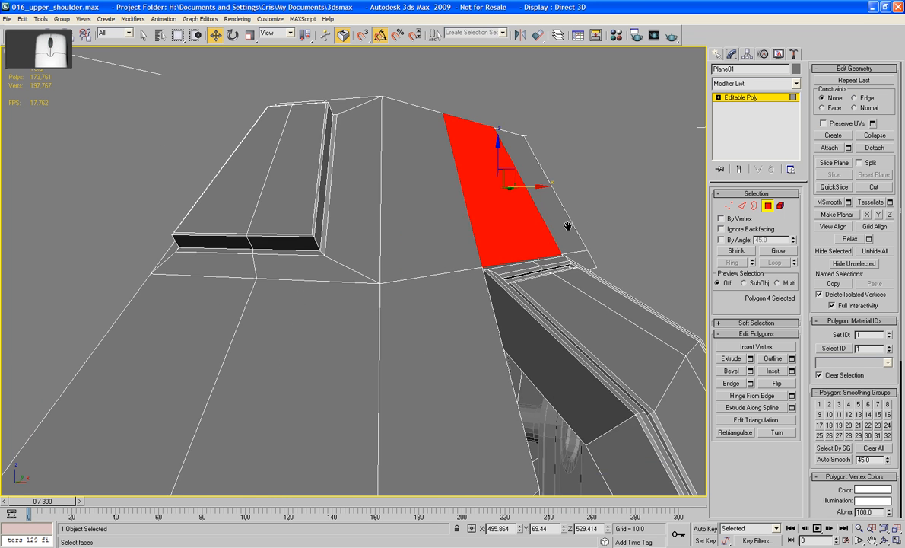
scroll(561, 232, down, 5)
scroll(552, 230, up, 4)
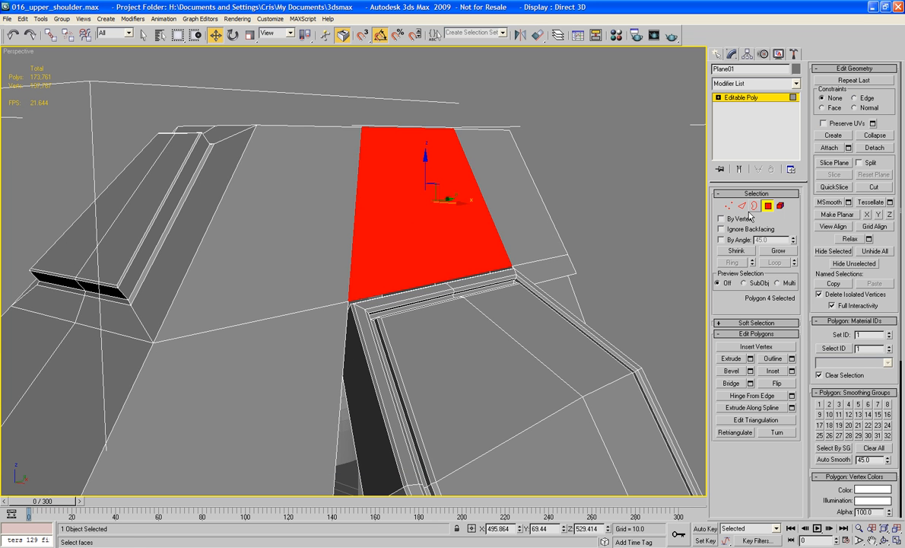
click(766, 207)
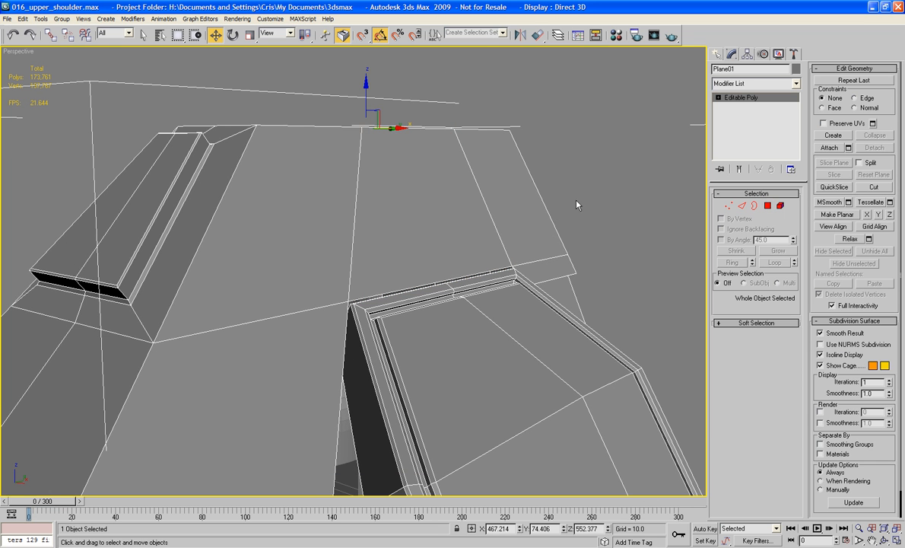
Hide the edged faces and create a box with AutoGrid on the slanted face above the side panel, about 15 x 14.5 x 4.2
click(717, 54)
click(734, 122)
click(732, 113)
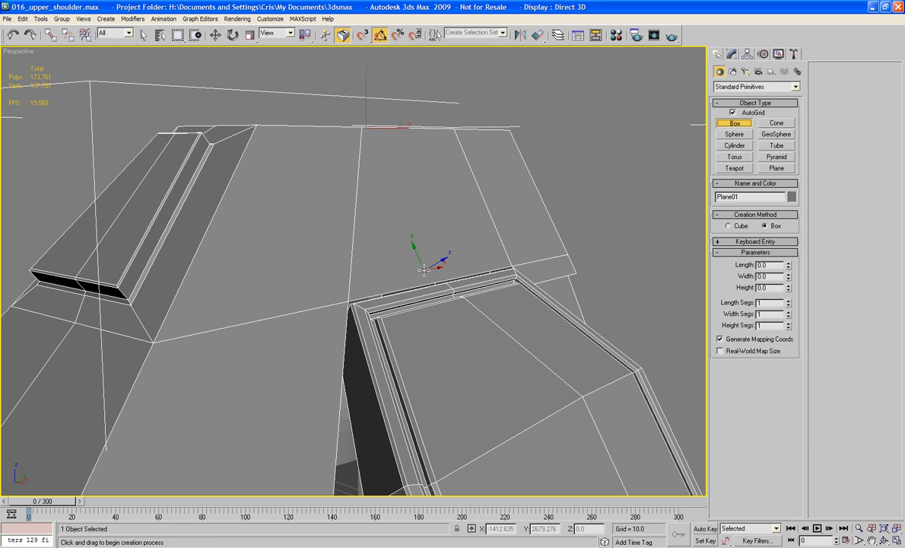
key(F4)
mouse_move(483, 233)
mouse_down()
mouse_move(430, 259)
mouse_move(436, 252)
mouse_move(479, 278)
mouse_up()
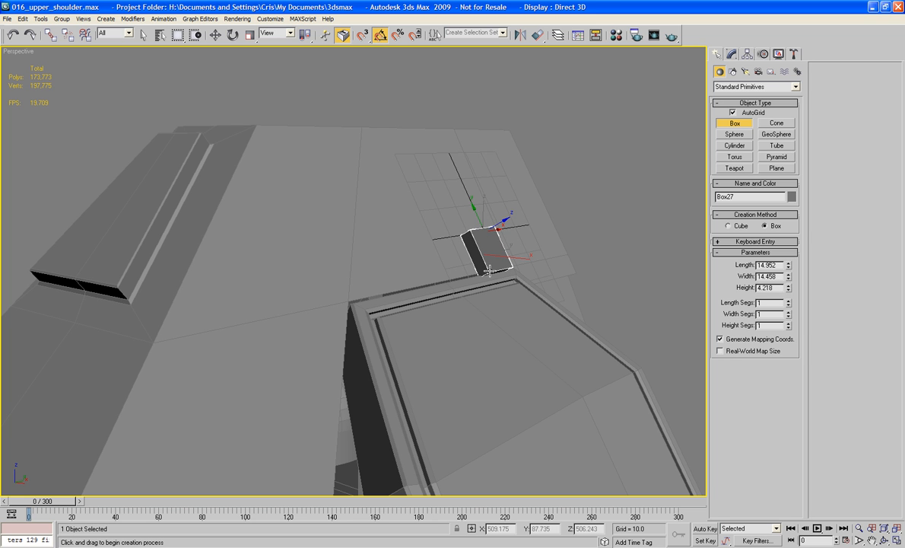
click(489, 270)
Switch to the Local coordinate system and shift the box slightly along its Y and X axes on the slanted face
key(w)
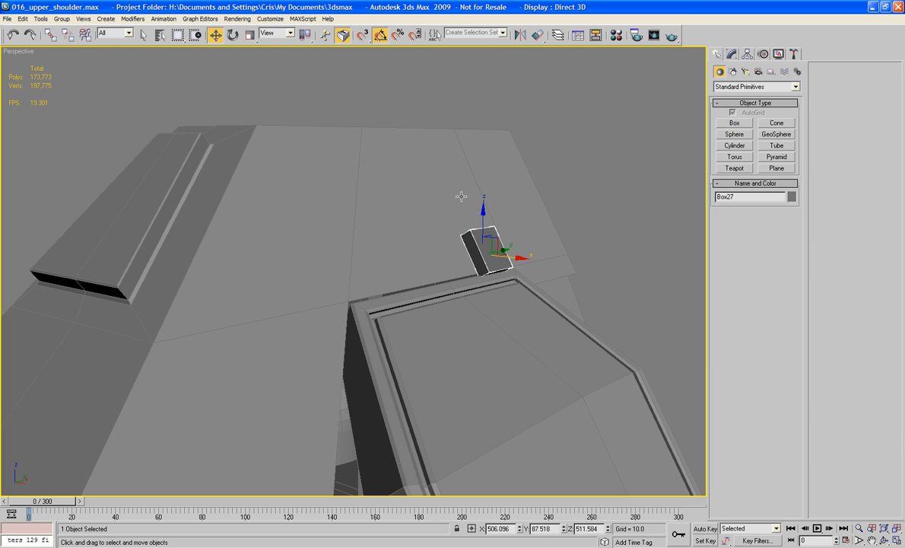
click(274, 32)
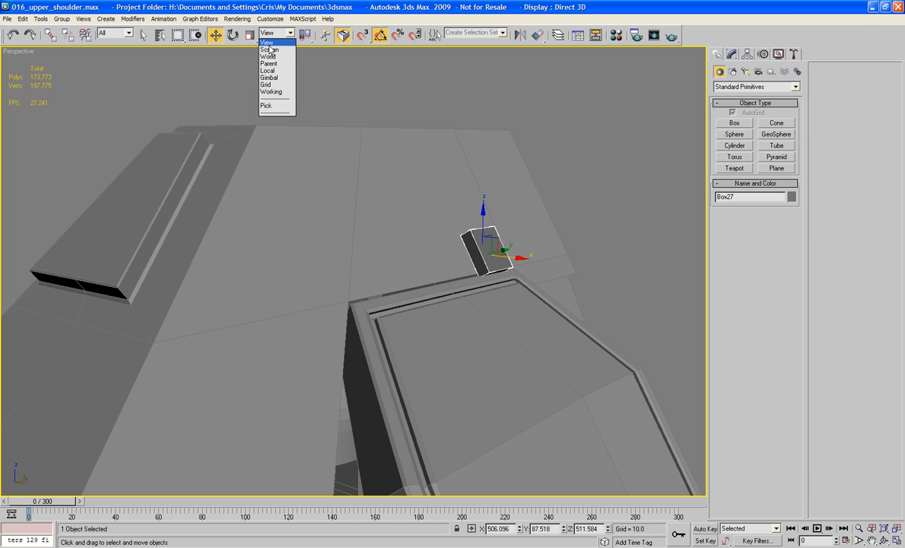
click(268, 70)
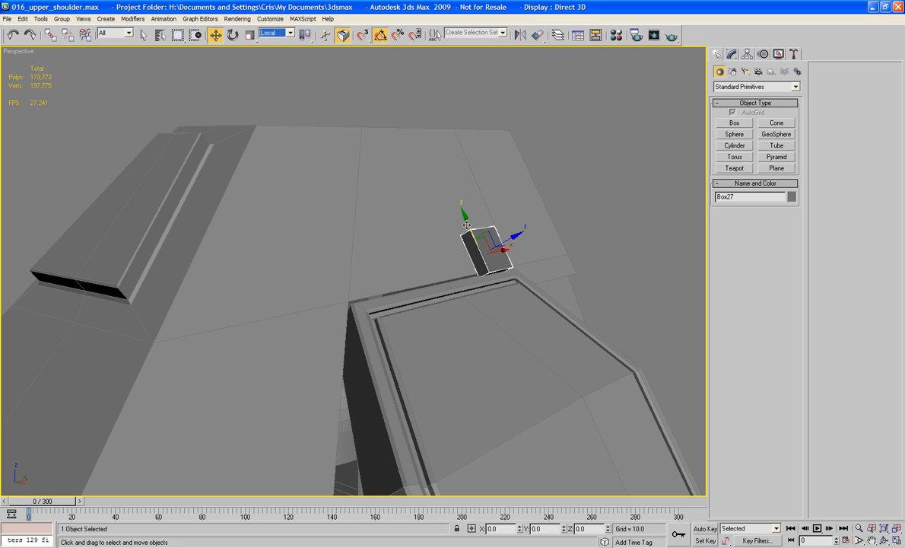
drag(470, 221, 465, 209)
alt+middle_drag(555, 223, 536, 222)
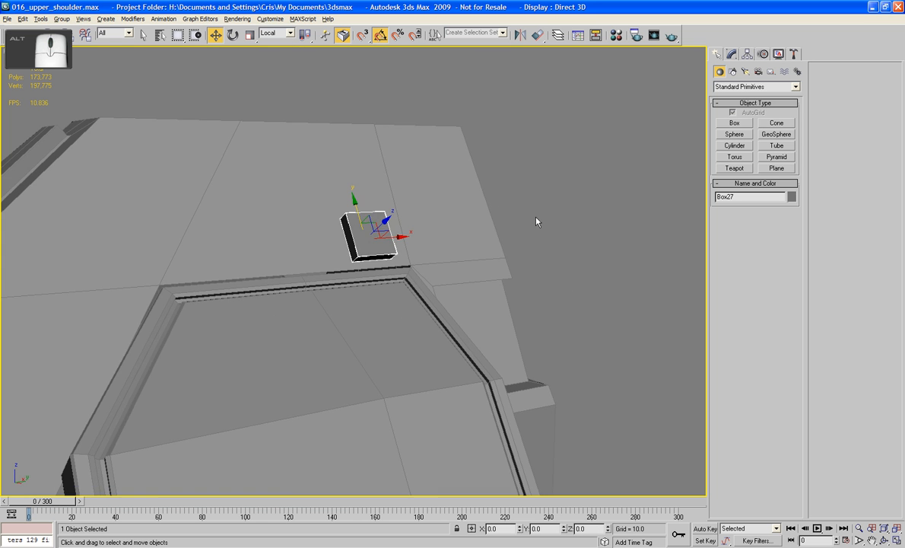
alt+middle_drag(436, 224, 379, 228)
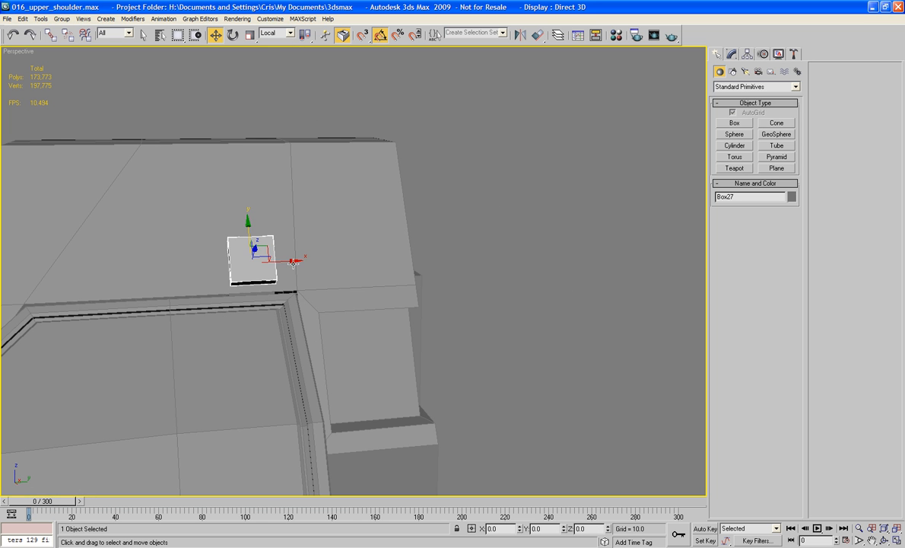
drag(301, 261, 272, 251)
alt+middle_drag(272, 251, 416, 243)
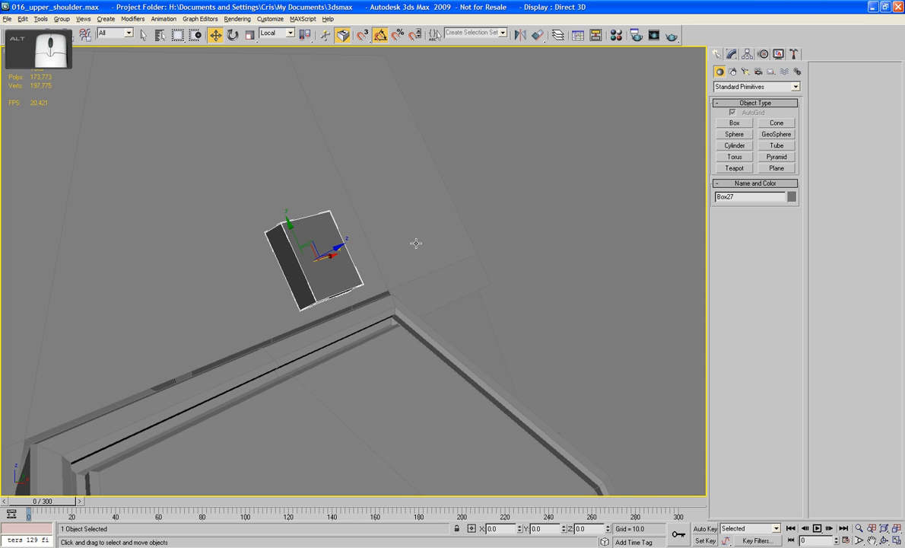
Convert the new box on the slanted face to an editable poly
right_click(312, 263)
mouse_move(349, 364)
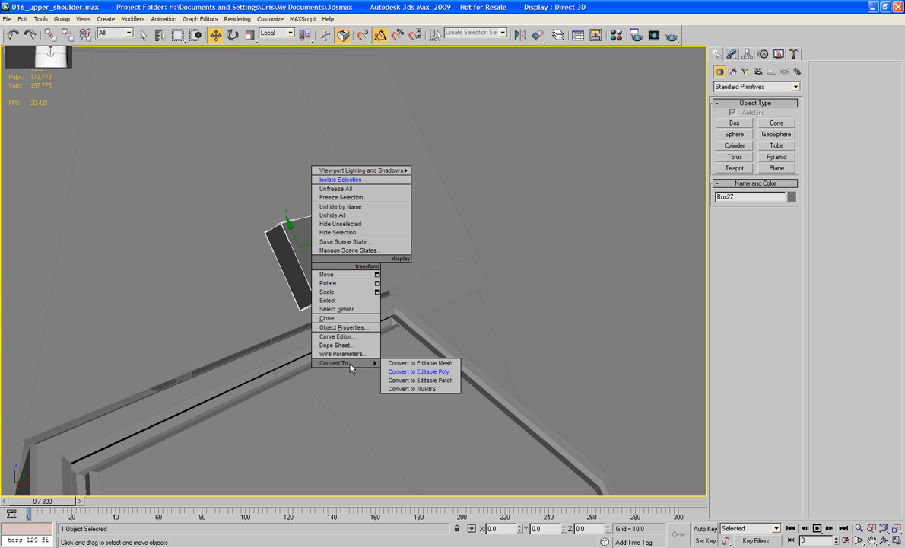
click(418, 372)
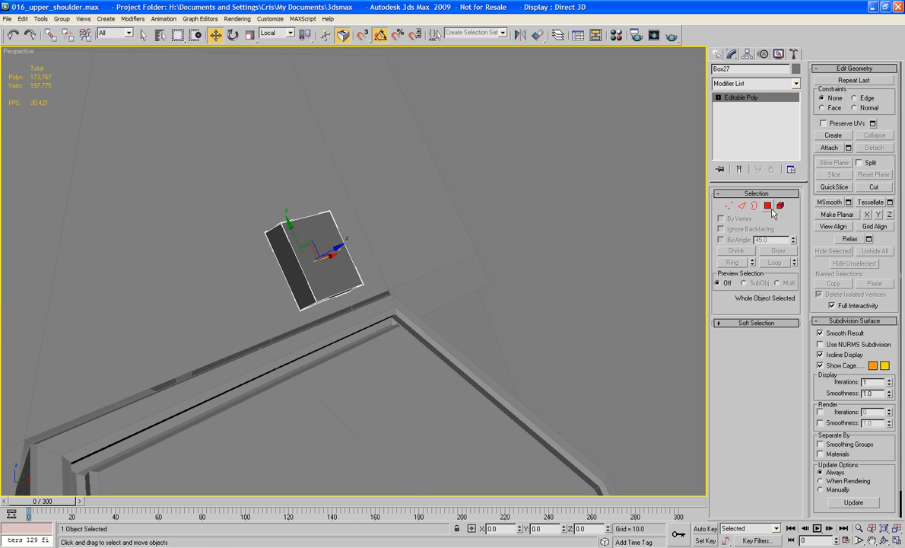
Inset the box's outer polygon to leave a narrow border around it
key(4)
click(739, 211)
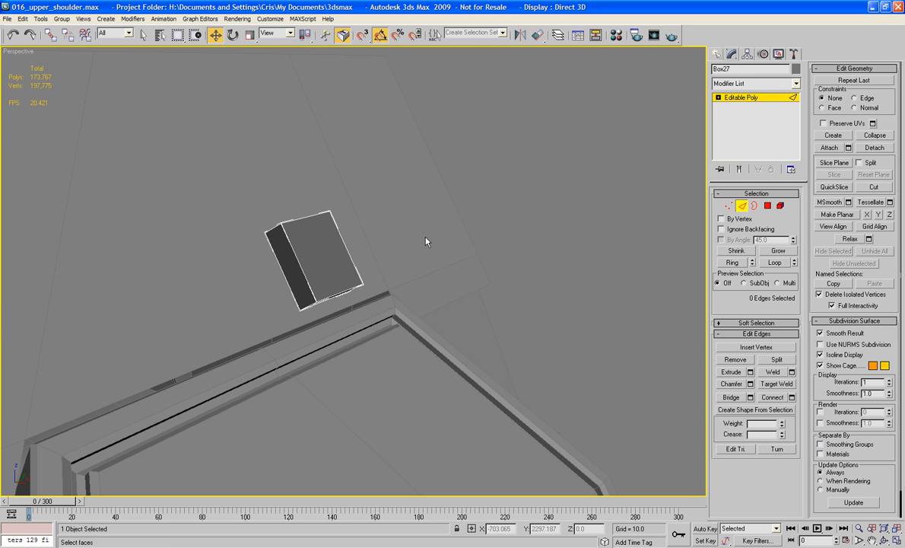
click(769, 206)
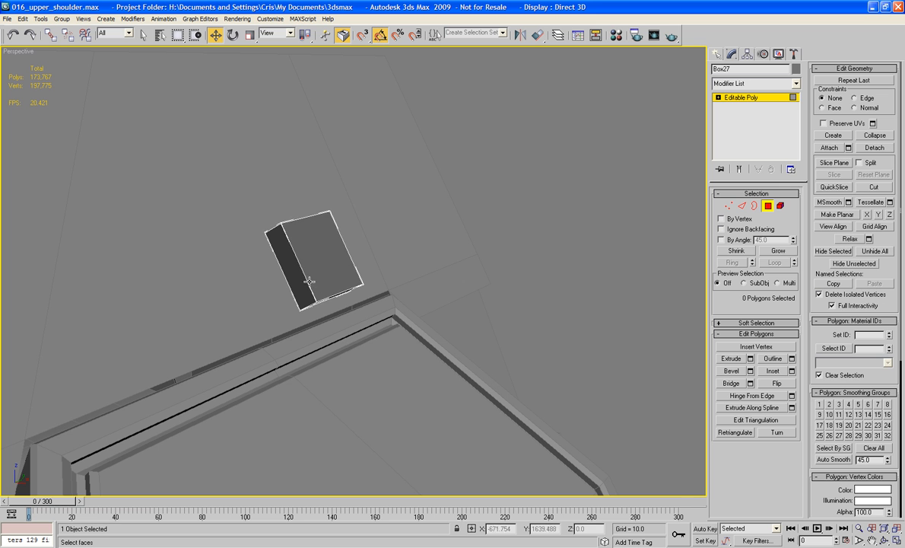
click(323, 251)
click(772, 372)
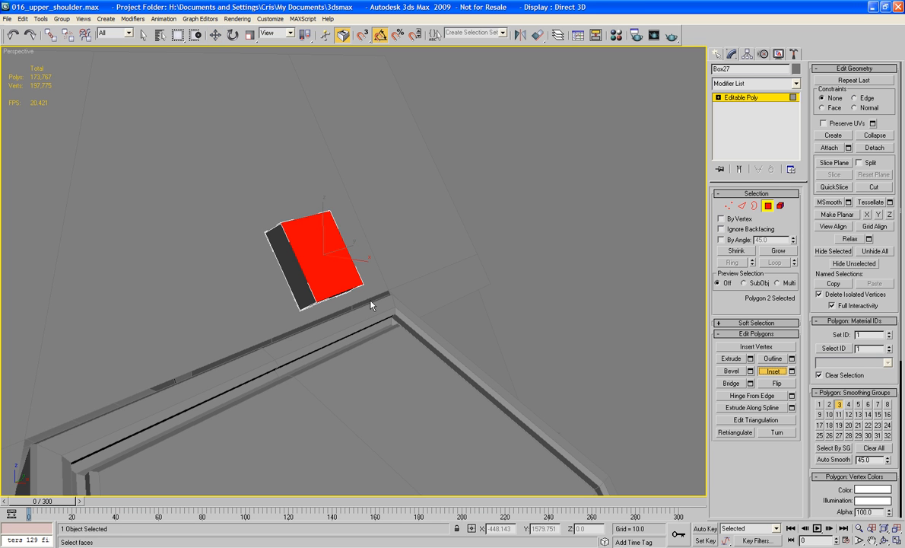
drag(329, 265, 327, 259)
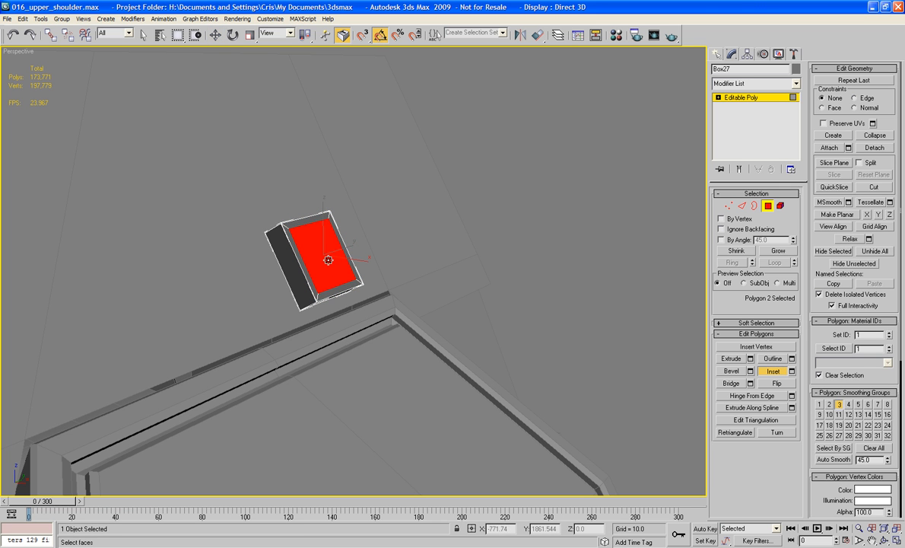
Delete the box's hidden back polygon by growing the outer polygon selection to the other faces and inverting it
key(2)
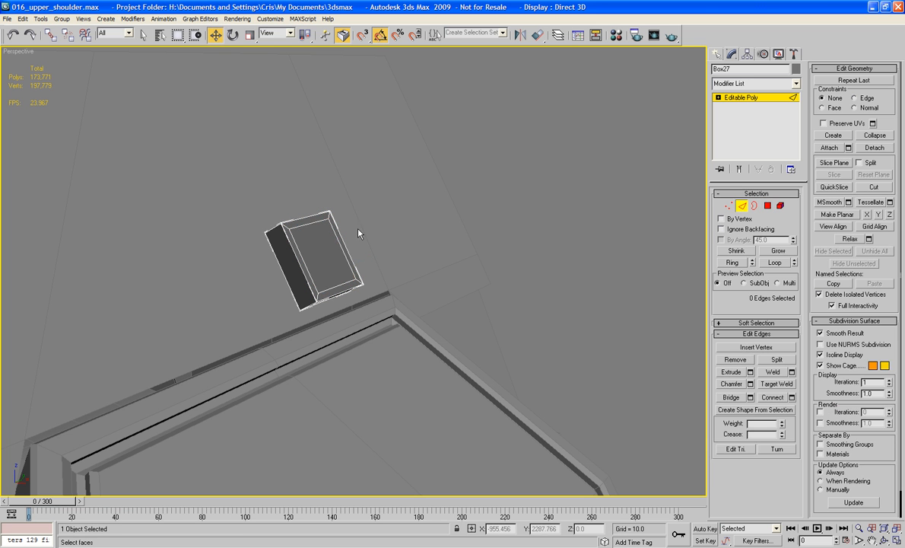
click(276, 226)
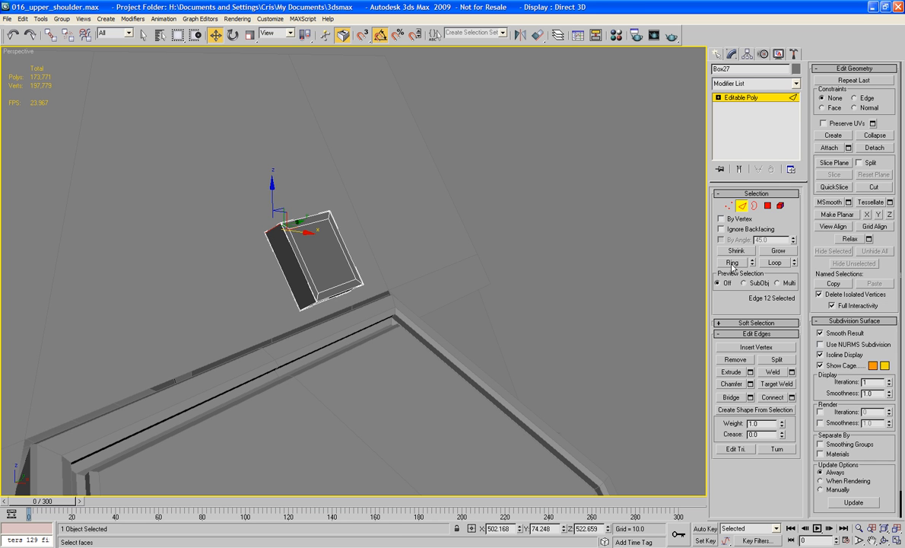
key(4)
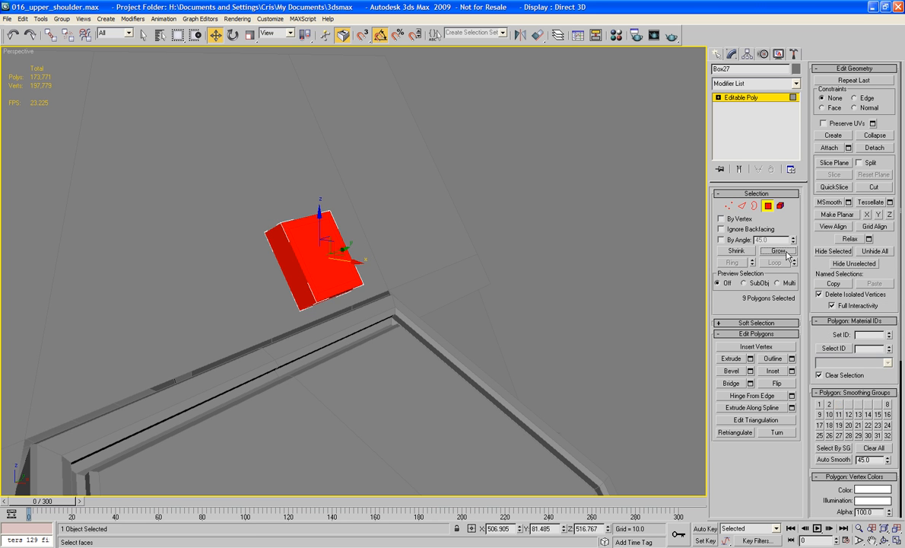
key(ctrl+i)
key(Delete)
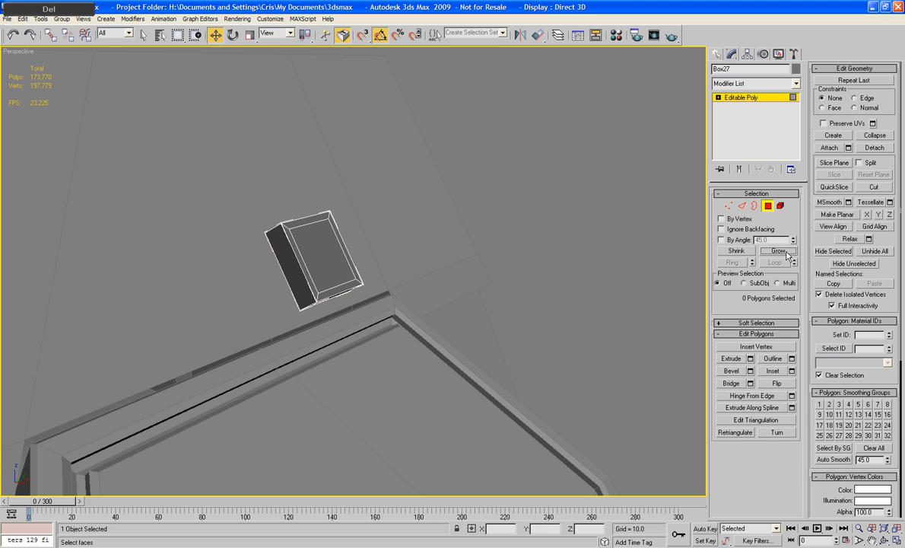
Ring-select the box's four short corner edges and chamfer them into rounded corners
click(742, 205)
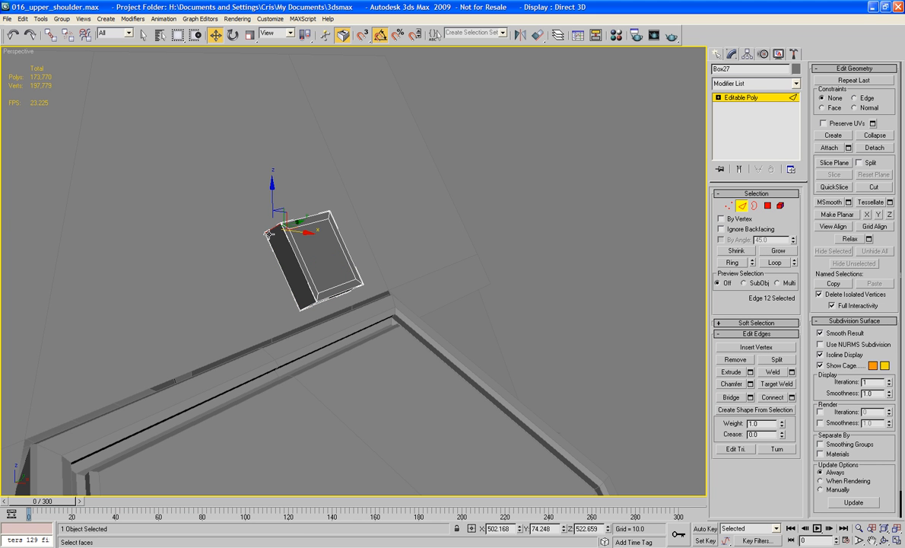
click(732, 263)
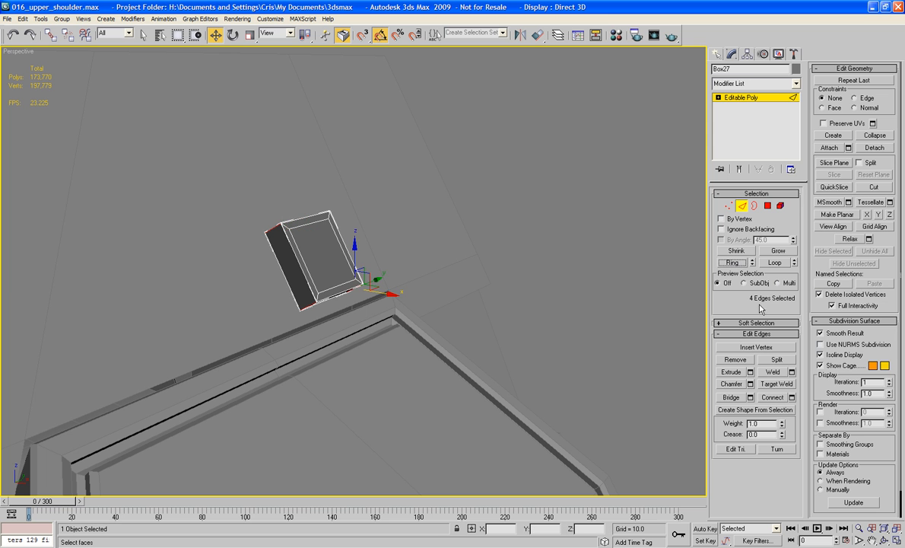
click(733, 384)
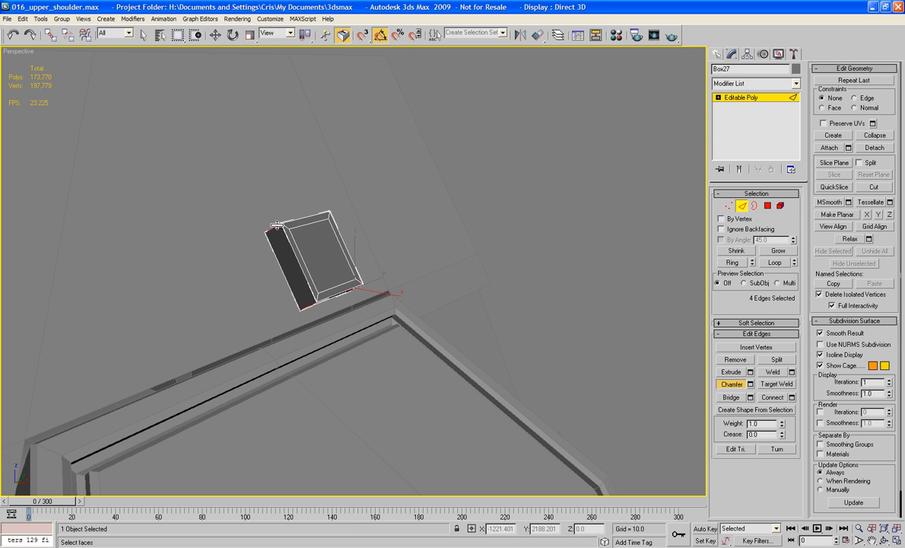
mouse_move(277, 227)
mouse_down()
mouse_move(271, 219)
mouse_move(278, 230)
mouse_up()
middle_drag(509, 238, 477, 232)
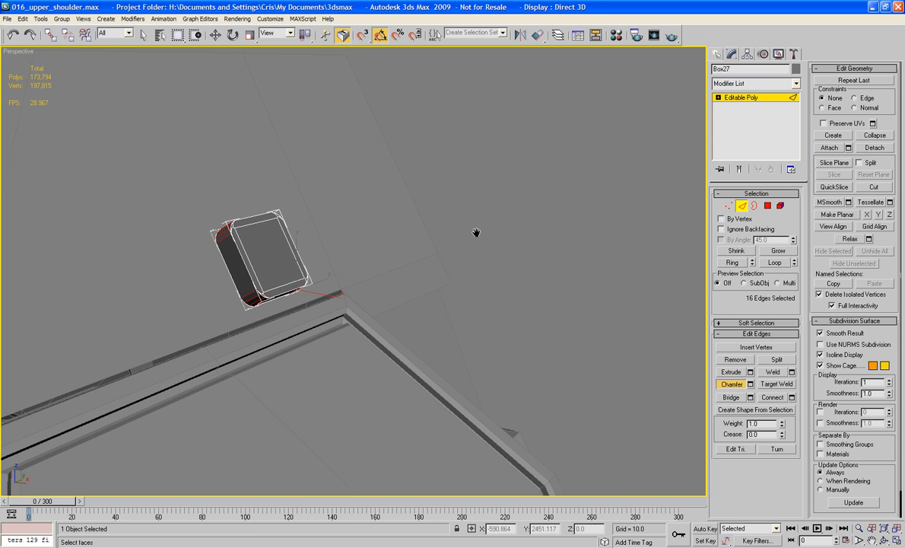
Bevel the box's outer polygon several times into a stepped, raised block with a narrow rim around its front face
click(767, 205)
click(282, 251)
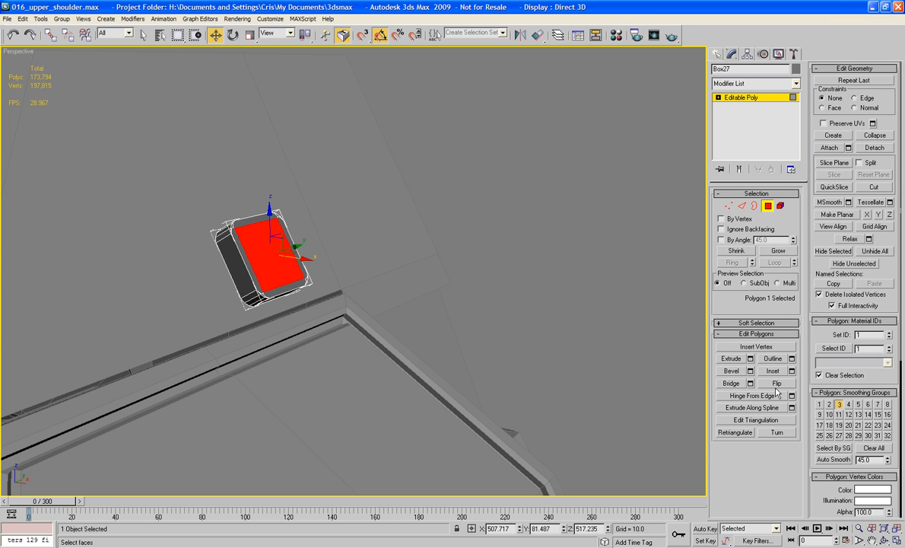
click(742, 372)
click(275, 269)
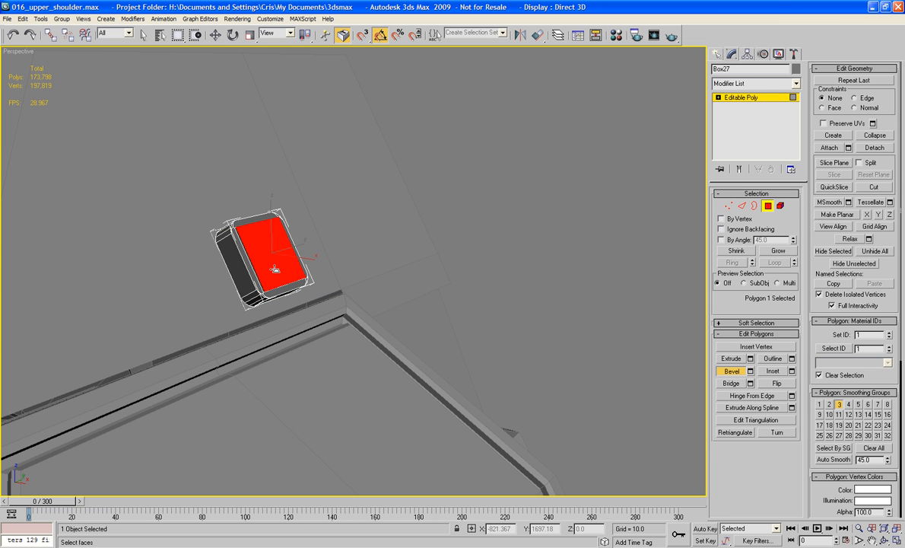
click(276, 270)
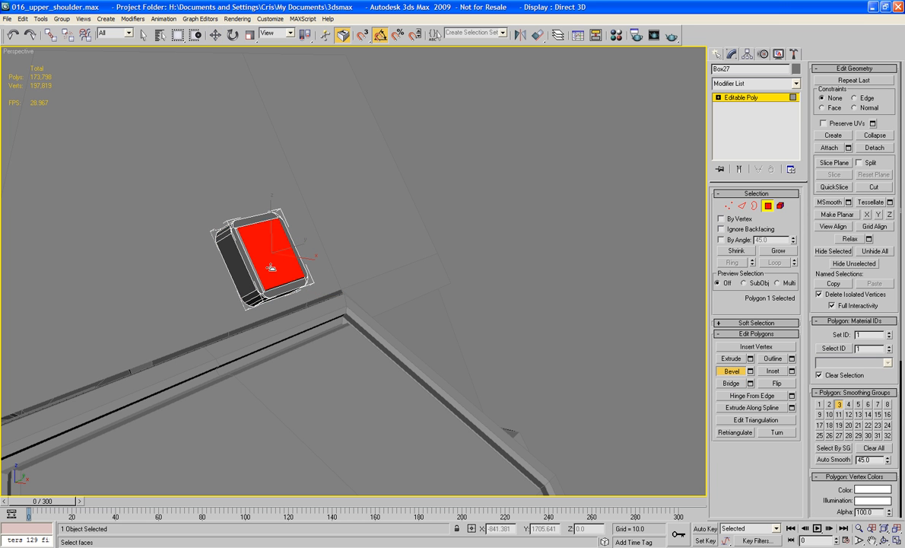
drag(272, 268, 294, 269)
click(283, 263)
click(293, 272)
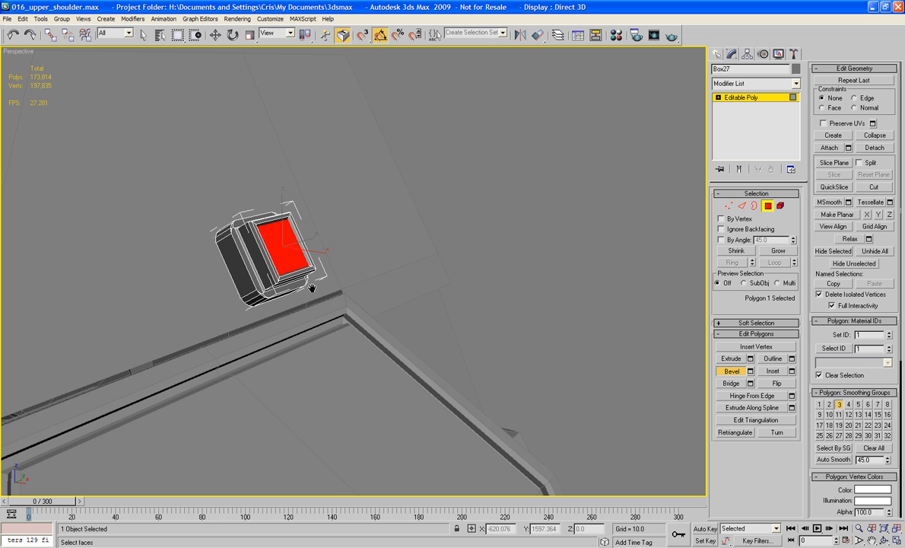
Check the bevelled box against the shoulder armour and save the scene
alt+middle_drag(294, 261, 317, 261)
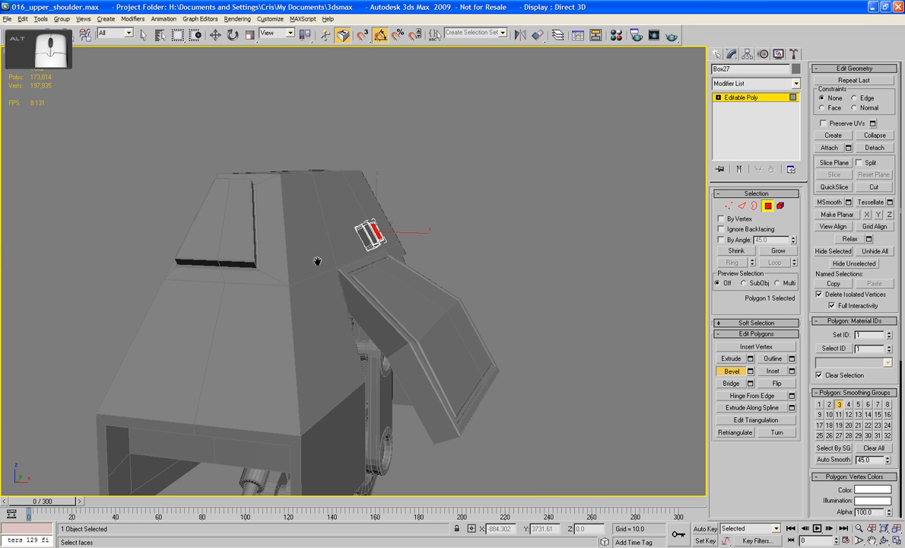
scroll(396, 262, up, 6)
scroll(358, 297, up, 4)
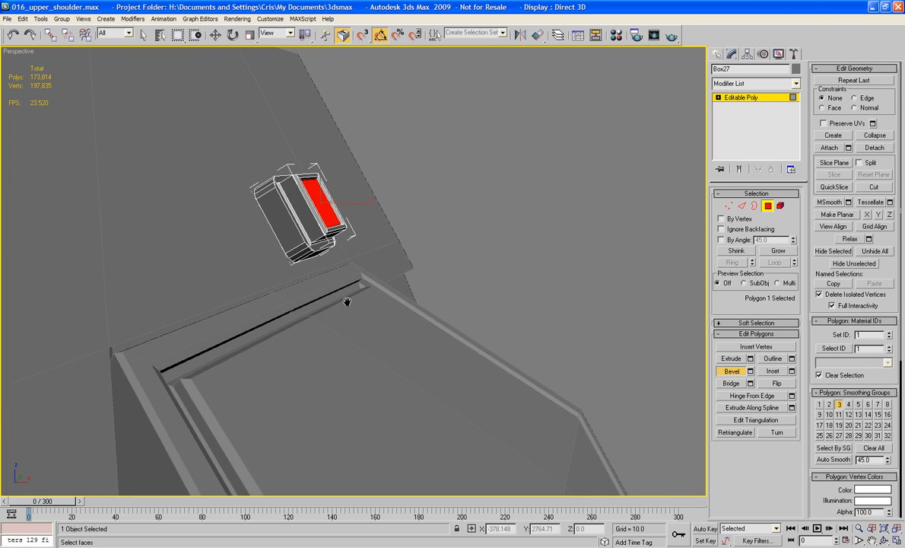
alt+middle_drag(330, 289, 339, 293)
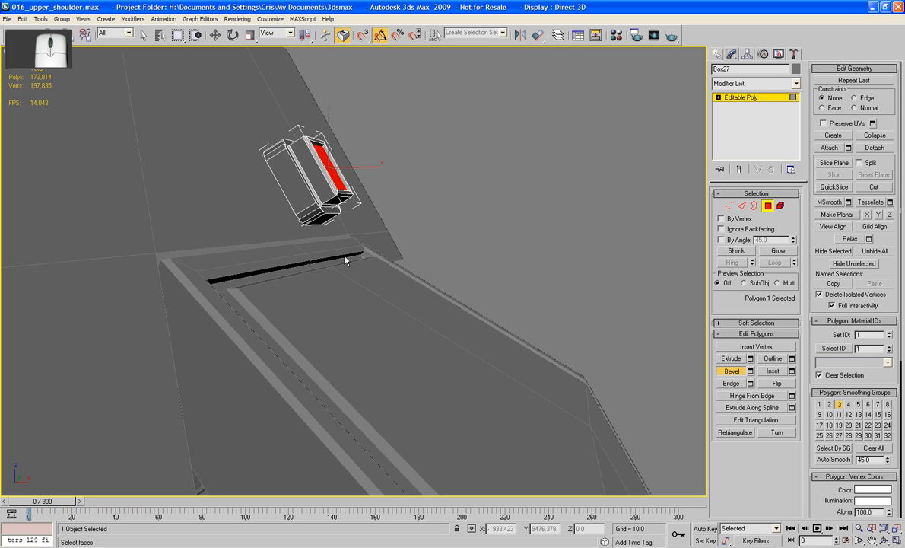
alt+middle_drag(345, 255, 330, 287)
key(ctrl+s)
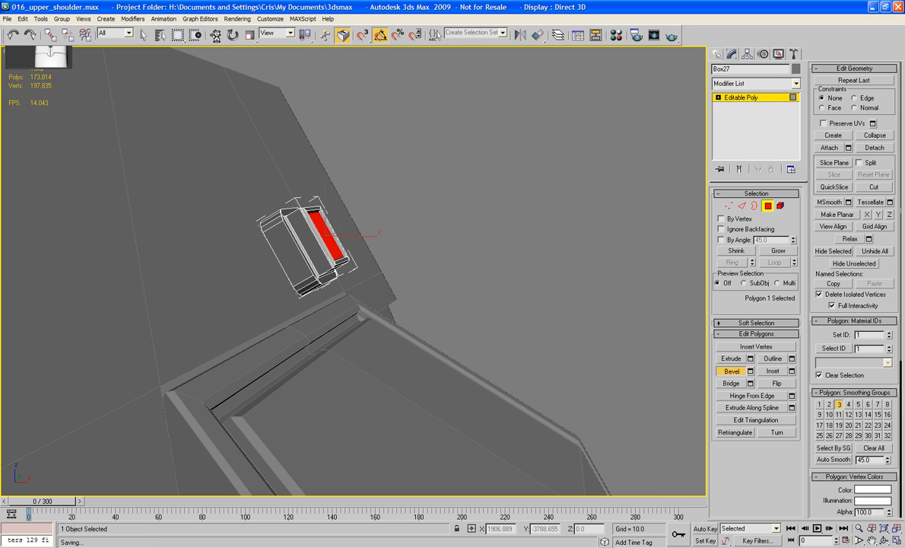
Using the Local coordinate system, clone the box's front polygon as an element, placing the copy below the box over the side panel
click(216, 35)
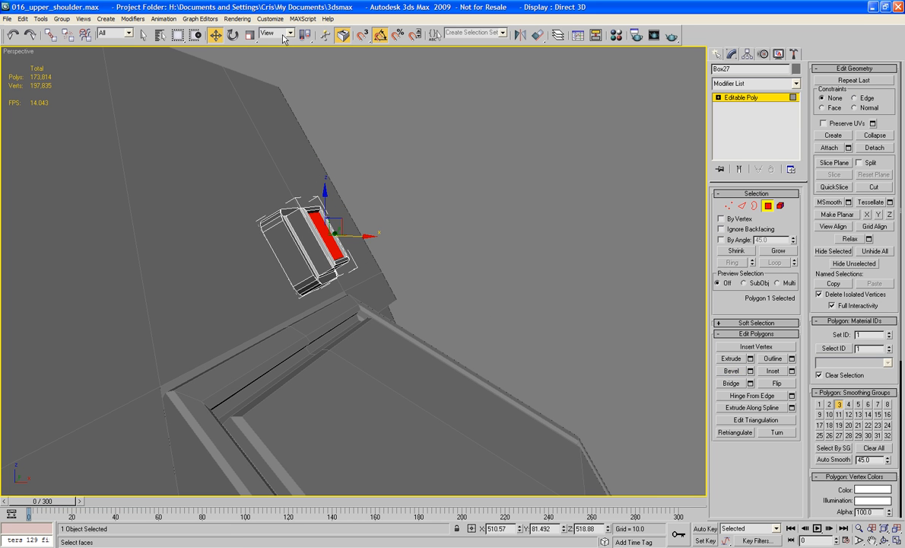
click(275, 33)
click(268, 70)
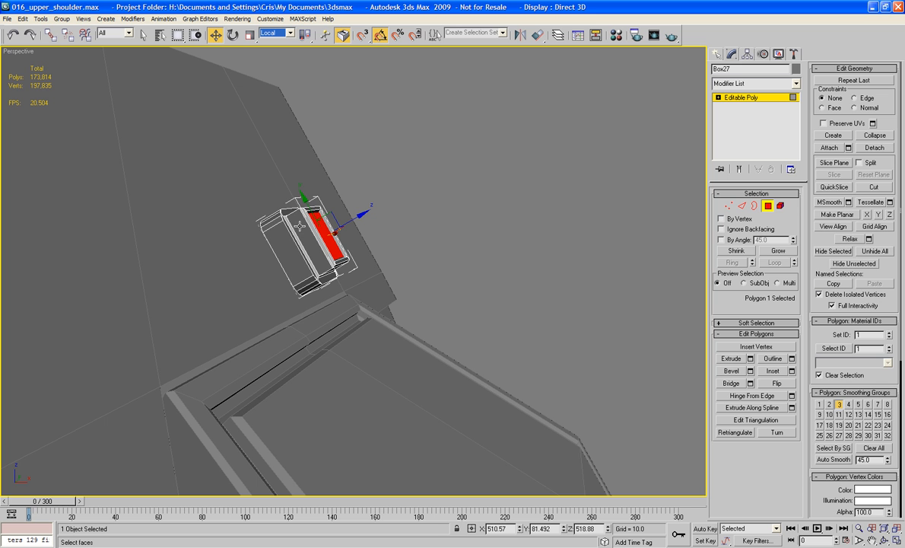
mouse_move(306, 204)
shift+mouse_down()
mouse_move(350, 308)
mouse_move(370, 312)
shift+mouse_up()
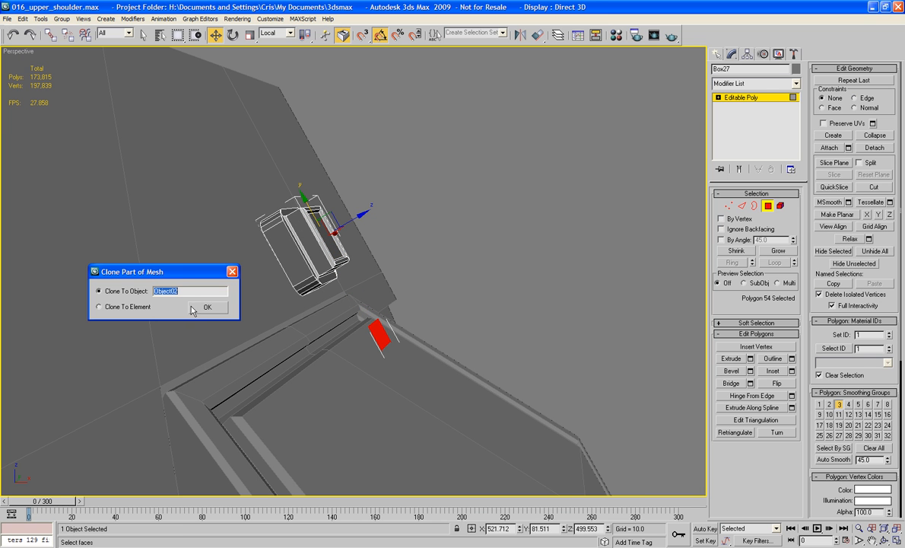
click(114, 306)
click(205, 306)
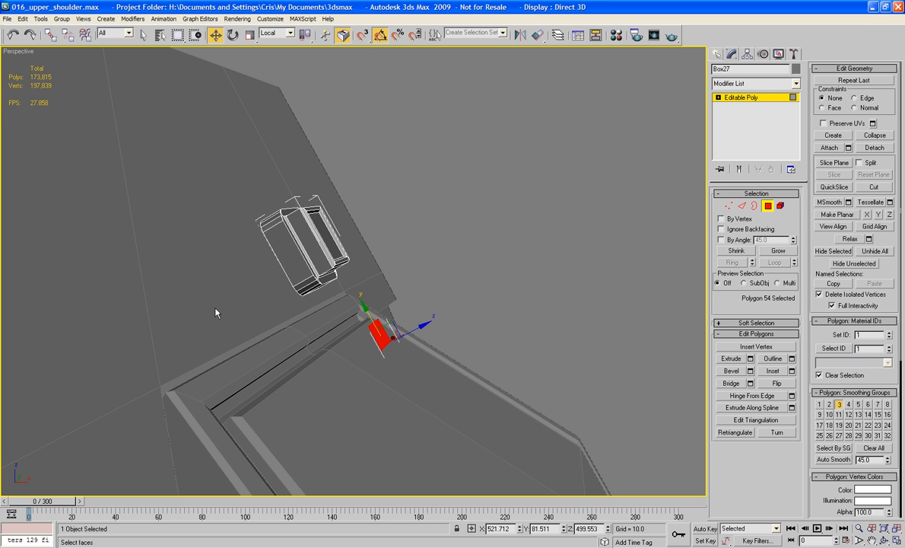
Hinge the box's front polygon from an edge, picking the cloned polygon's upper edge as the hinge
click(335, 245)
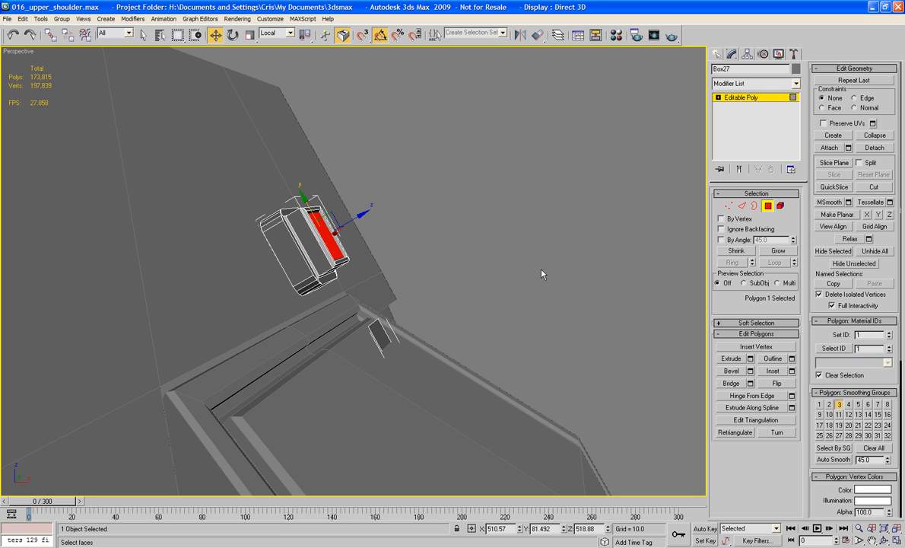
click(791, 396)
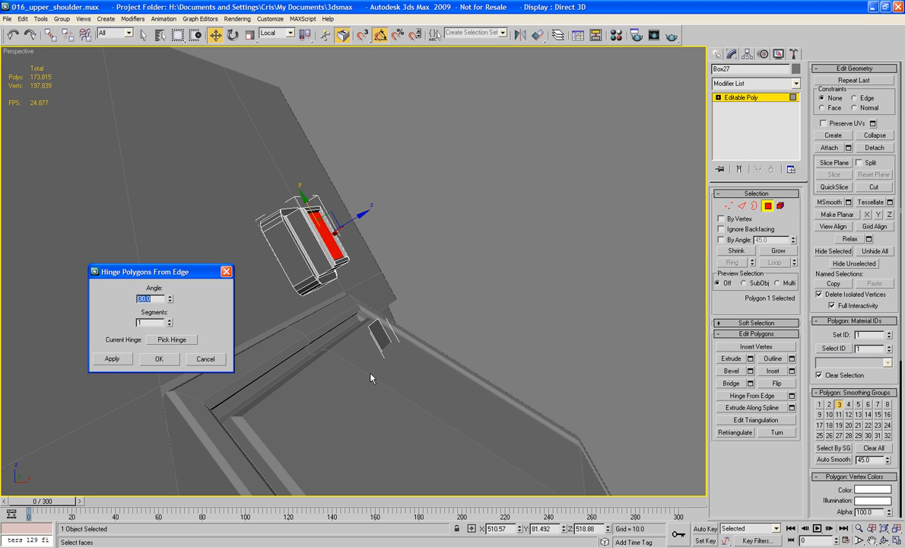
click(180, 340)
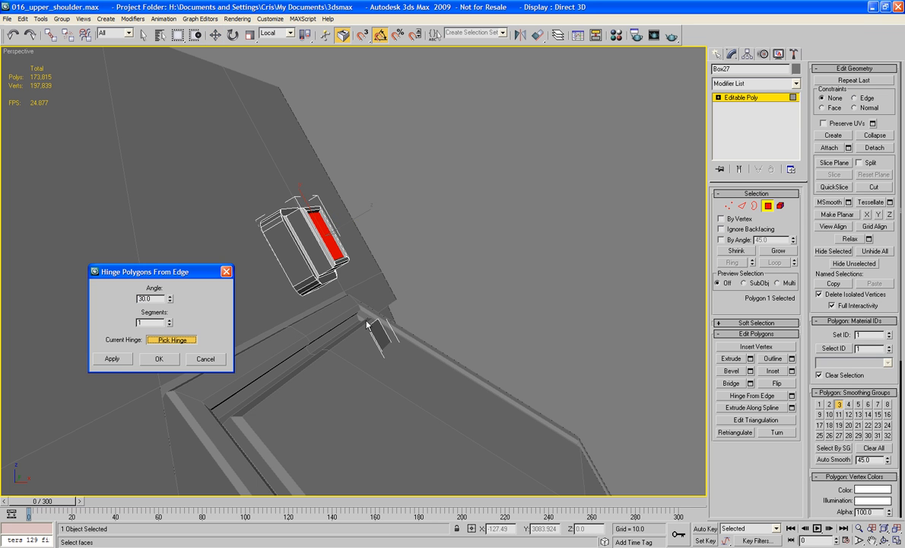
click(372, 325)
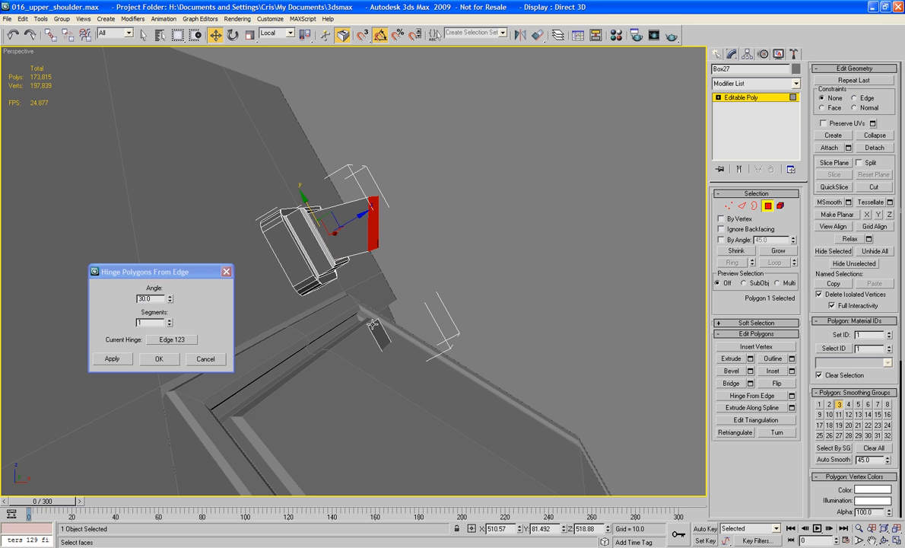
Increase the hinge to 6 segments and its angle to 148.5 so the polygon curves down towards the side panel
key(f)
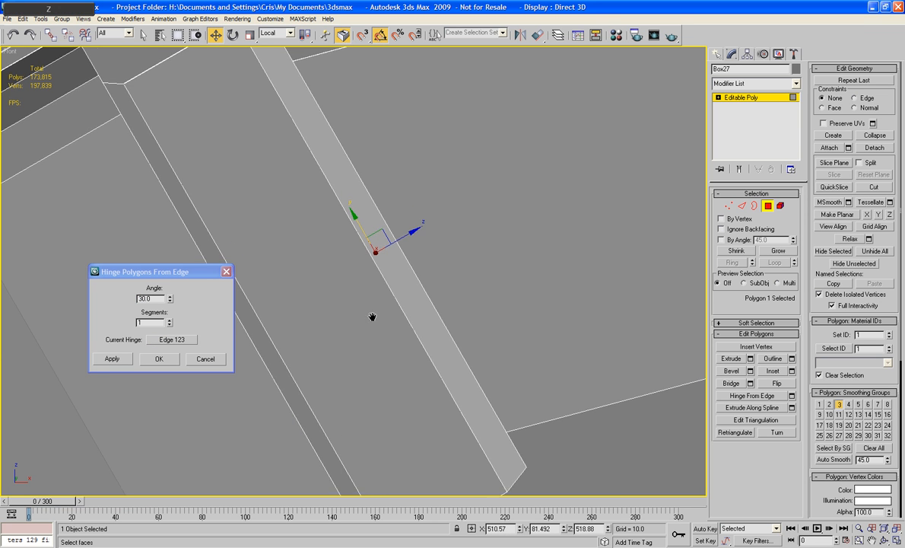
middle_drag(372, 317, 294, 213)
scroll(375, 293, down, 3)
scroll(295, 264, down, 3)
click(169, 320)
click(169, 320)
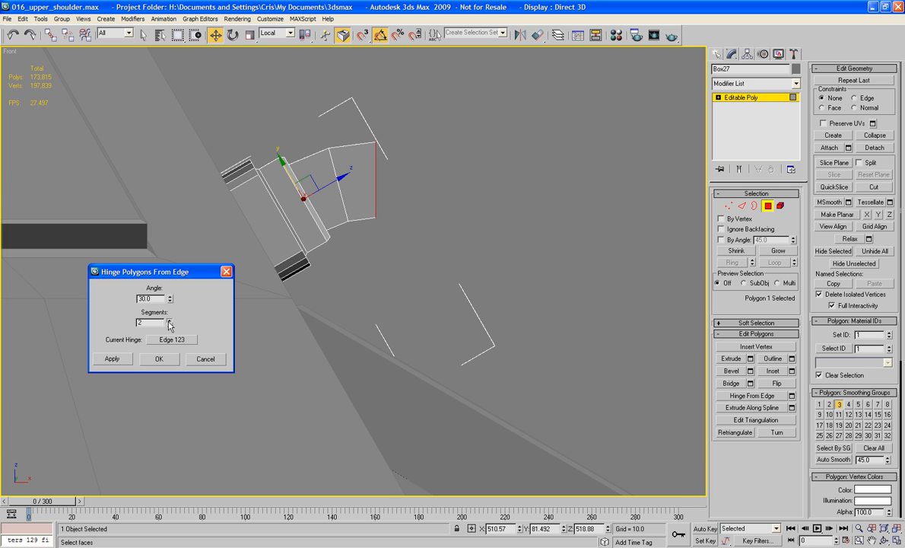
click(170, 320)
click(170, 320)
click(170, 320)
drag(171, 300, 176, 168)
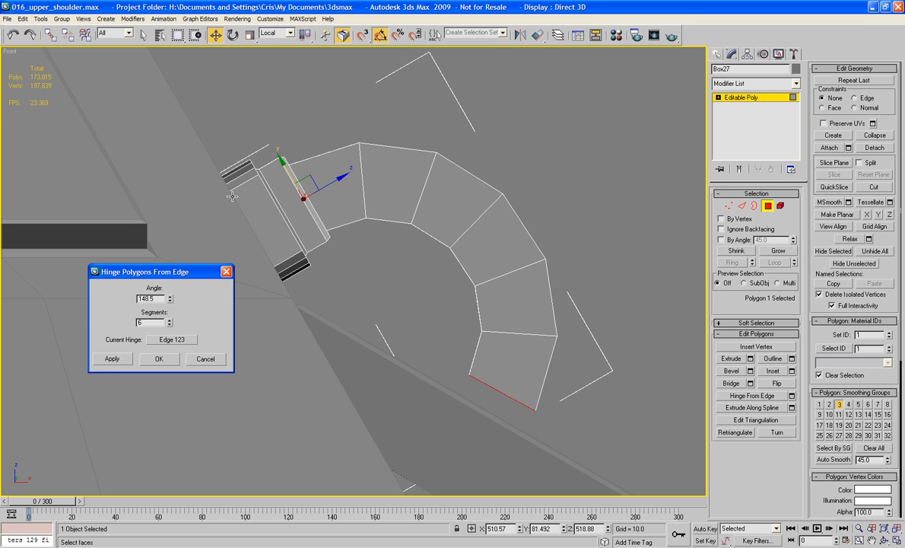
Smooth the hinged arc by setting its segments to 14, and accept the hinge
middle_drag(406, 230, 368, 195)
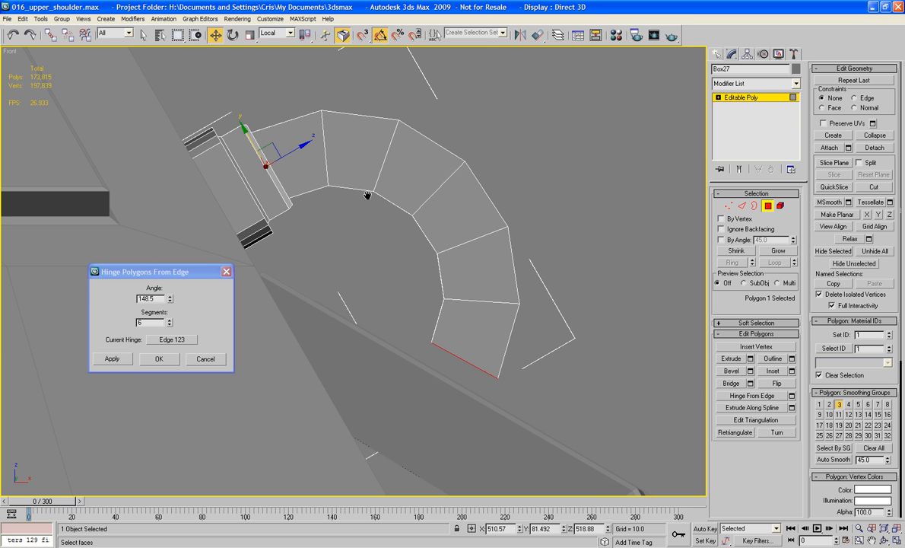
click(172, 321)
click(172, 321)
click(172, 321)
click(171, 321)
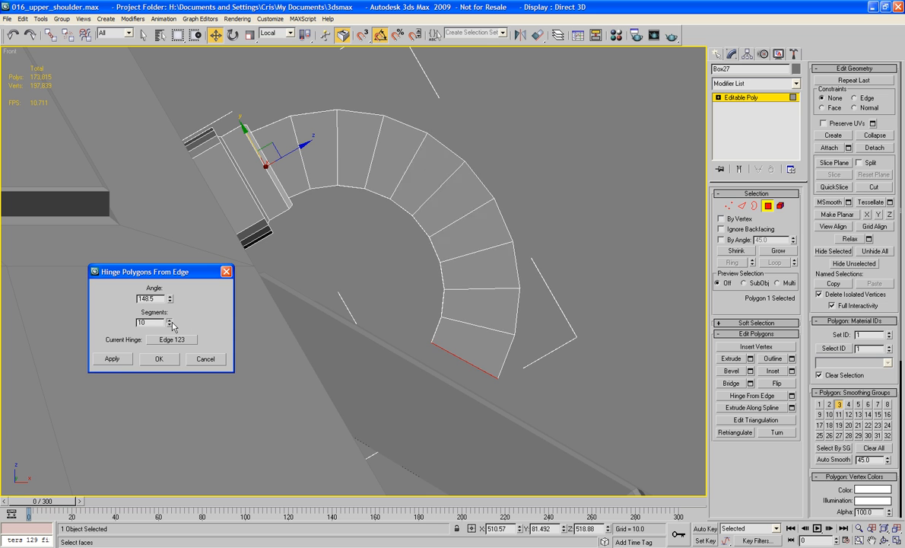
click(171, 321)
click(172, 321)
click(172, 321)
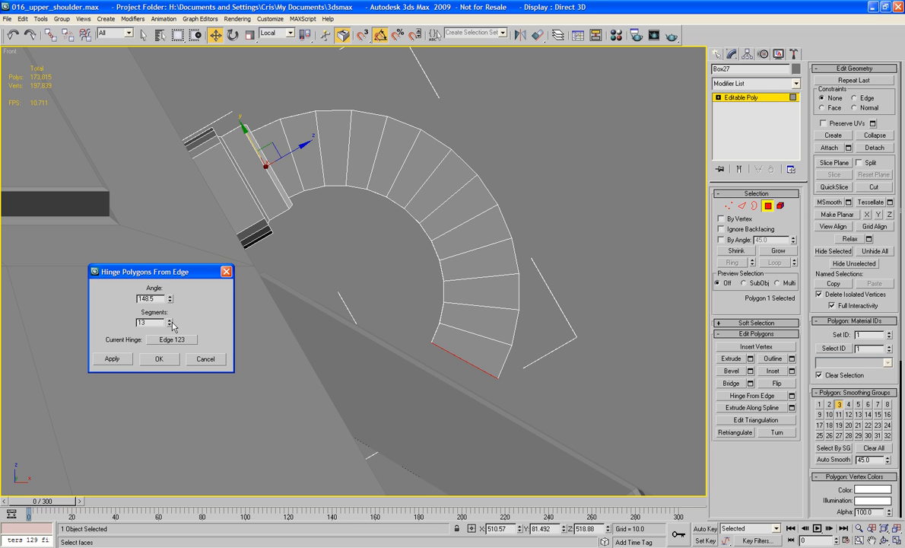
click(172, 321)
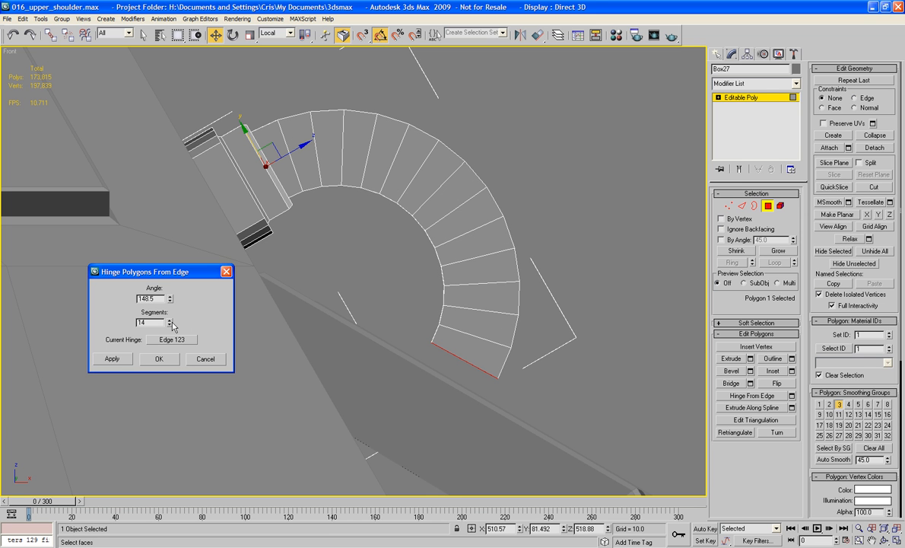
click(158, 359)
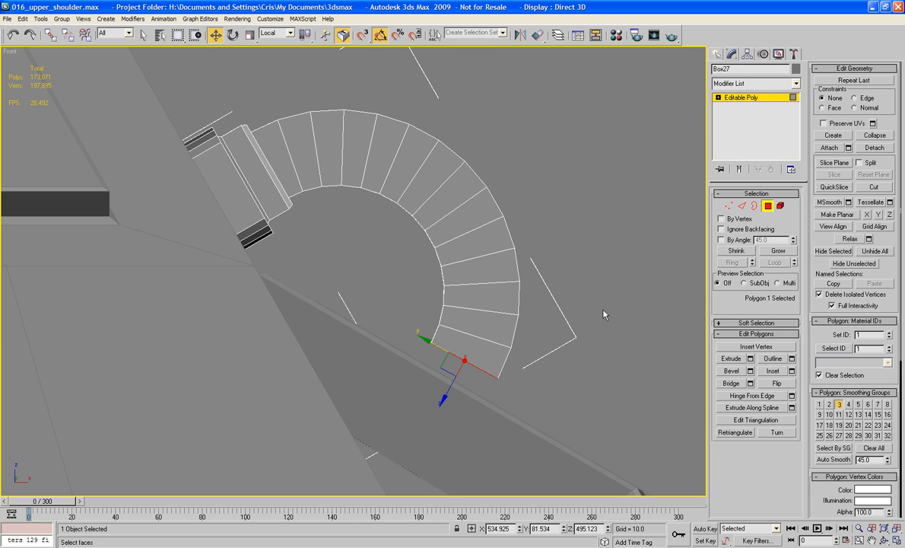
Bevel the polygon at the arc's free end by a very small step
key(p)
key(z)
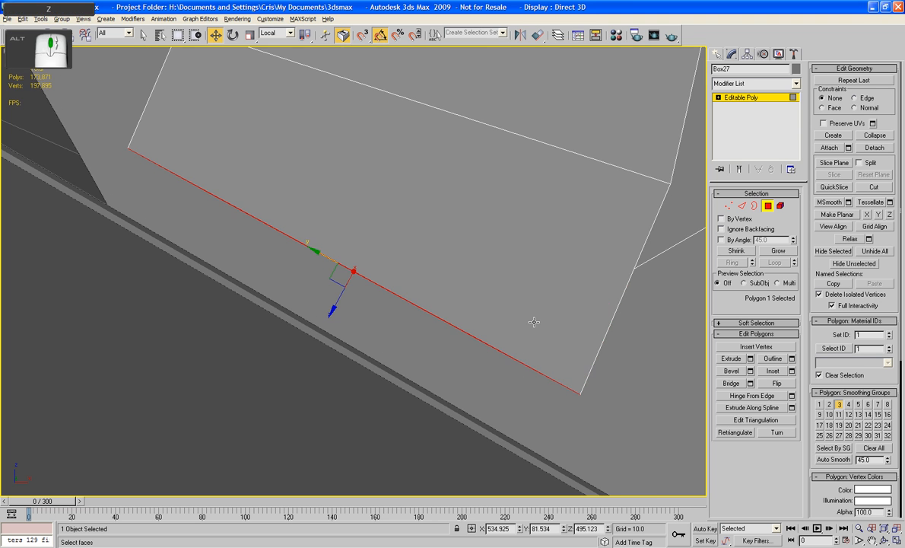
alt+middle_drag(536, 321, 451, 335)
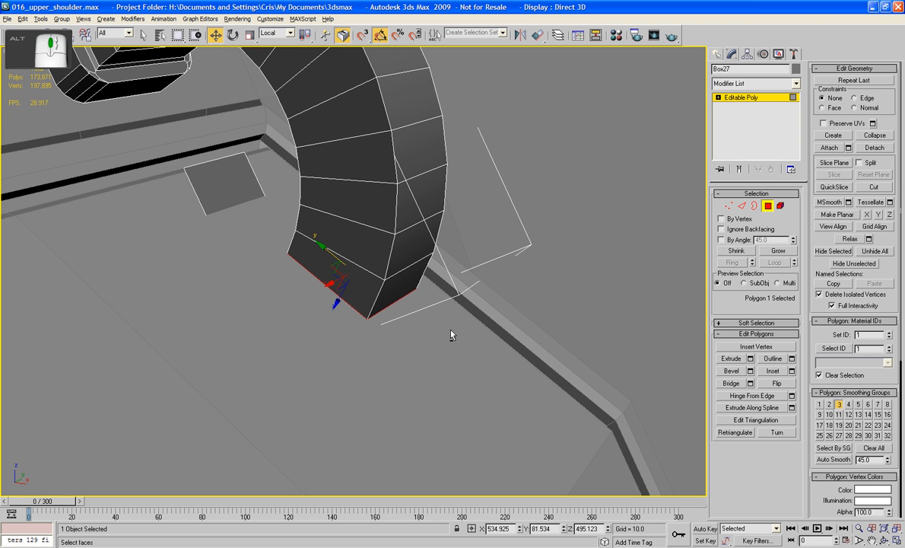
click(733, 372)
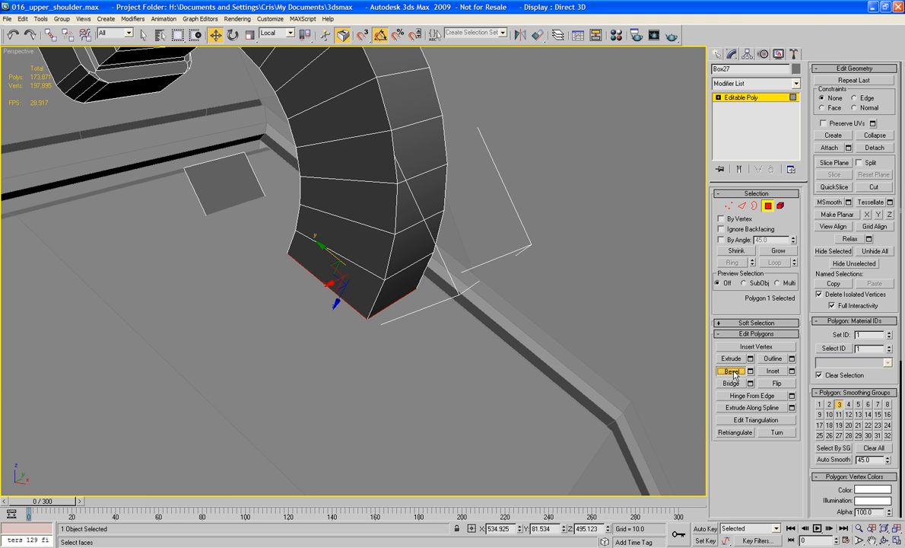
drag(357, 308, 366, 301)
click(363, 310)
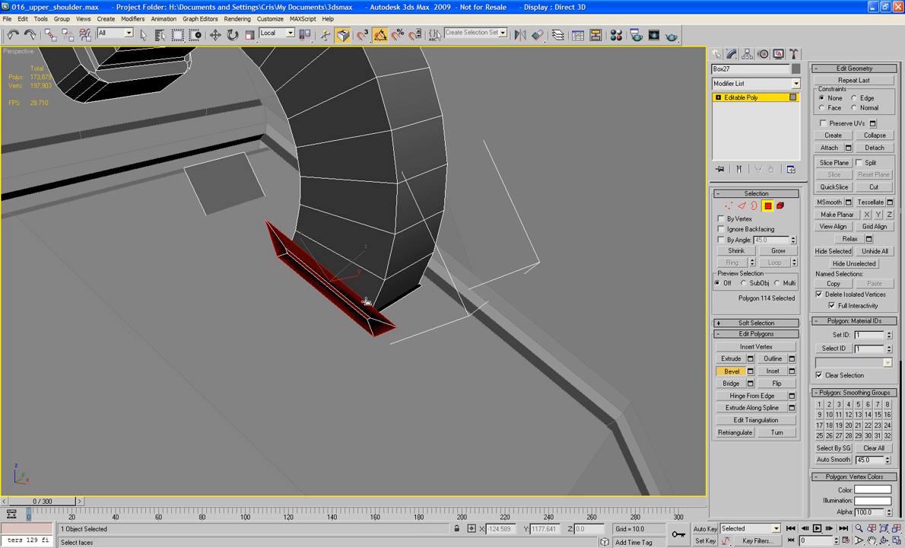
right_click(366, 301)
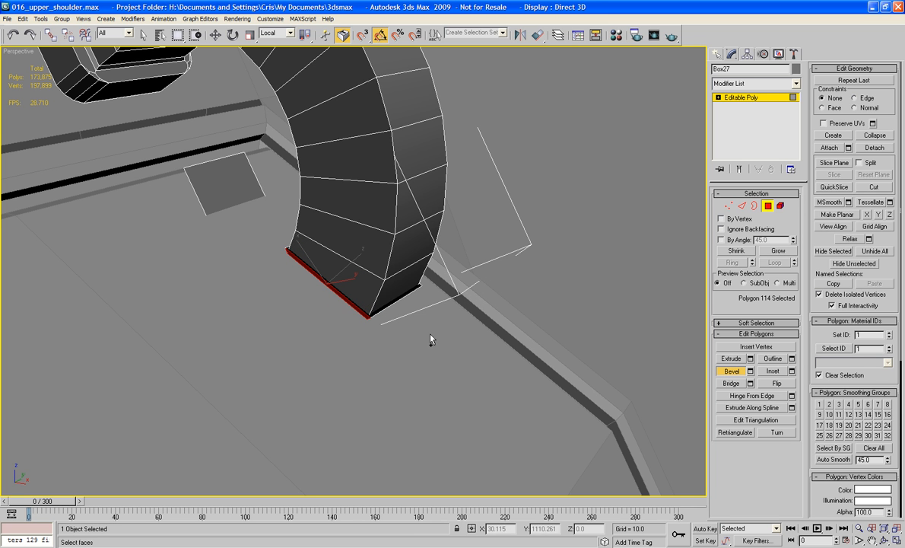
Bevel the arc's end polygon outward into a flared collar and extend it into a solid block towards the side panel
click(367, 310)
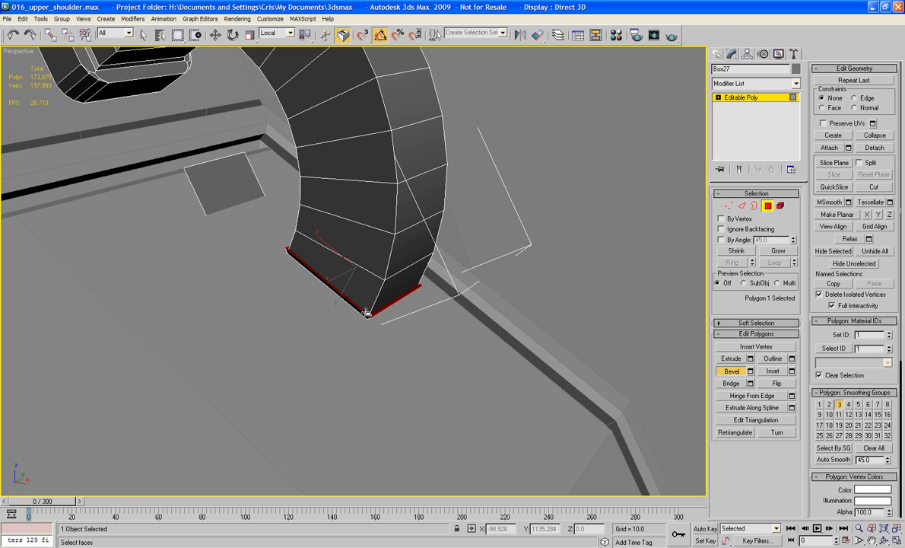
drag(367, 313, 372, 313)
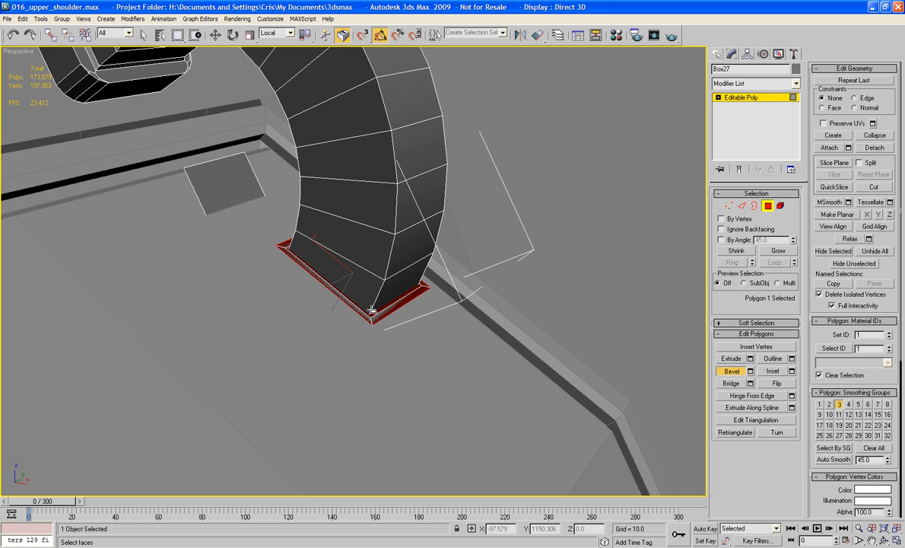
drag(373, 318, 374, 315)
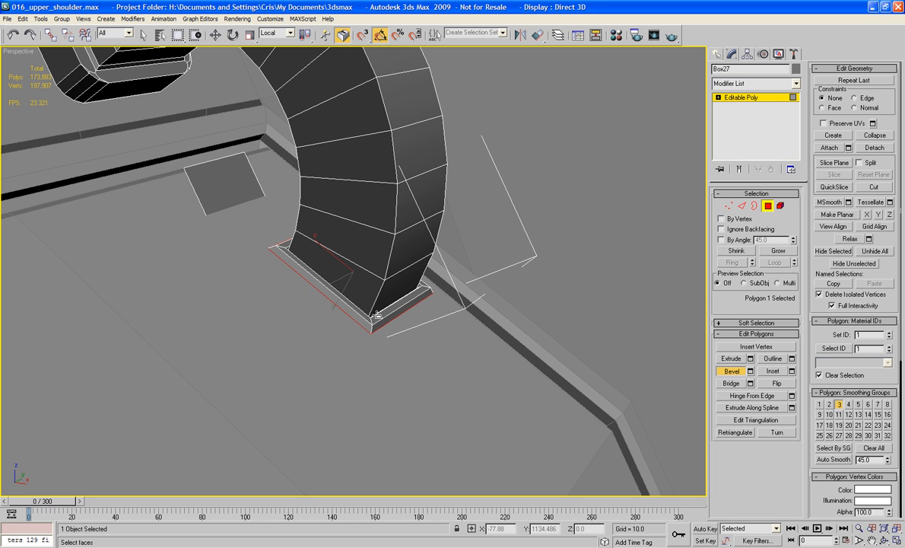
mouse_move(375, 316)
mouse_down()
mouse_move(368, 321)
mouse_move(458, 304)
mouse_move(386, 305)
mouse_up()
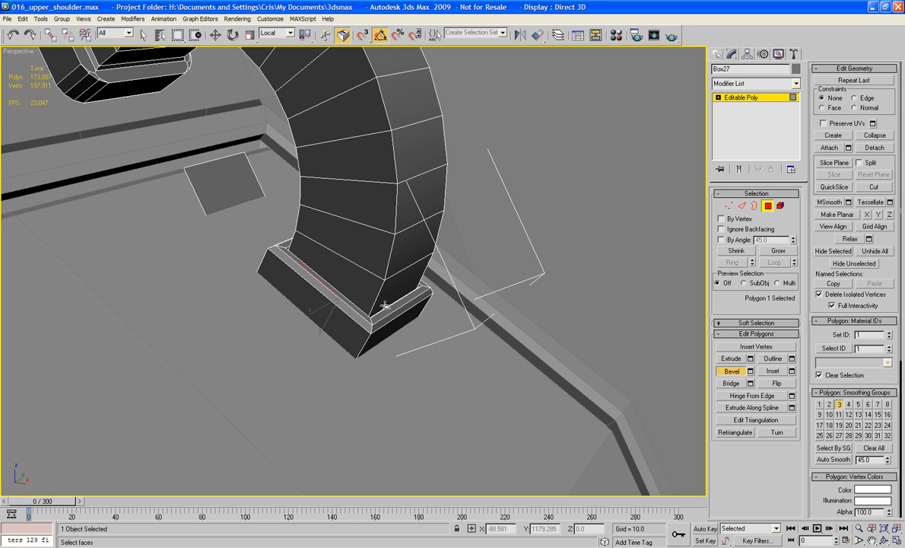
Delete the end polygon of the collar block and switch to edge selection
key(Delete)
alt+middle_drag(330, 272, 391, 274)
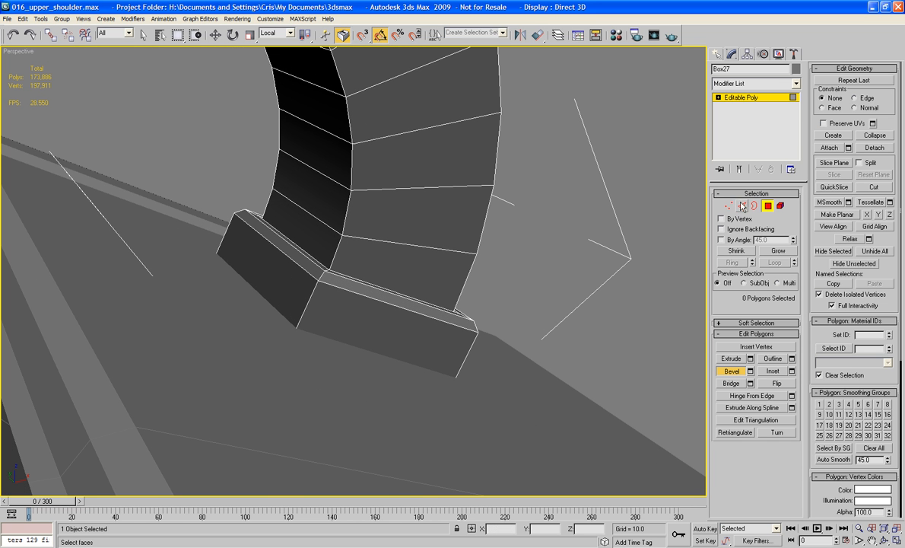
click(742, 205)
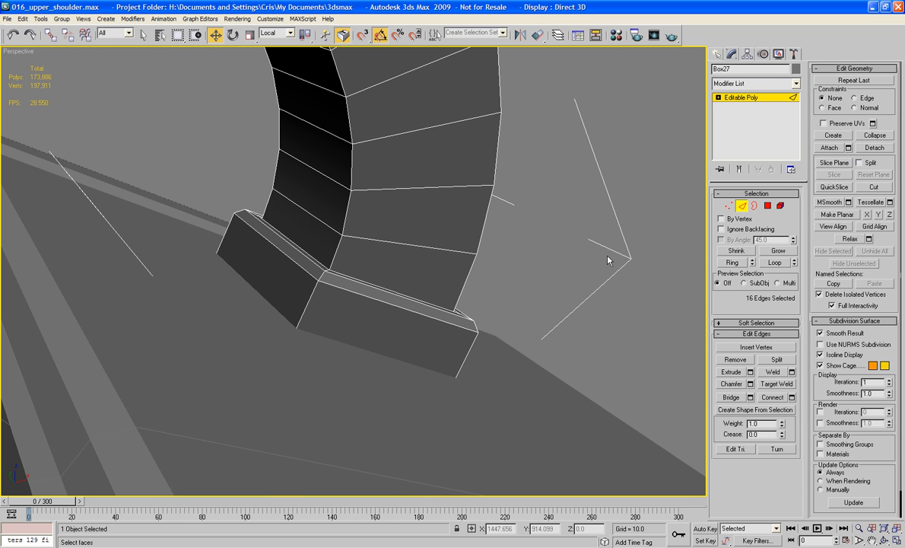
Nudge two edges of the collar block's open end slightly along their local X axes to fit the block to the side panel
key(F3)
click(281, 321)
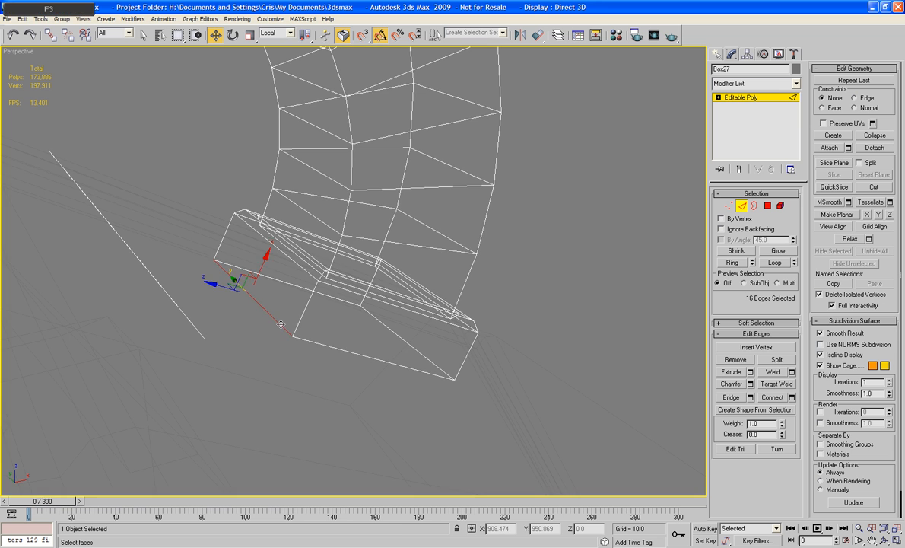
key(F3)
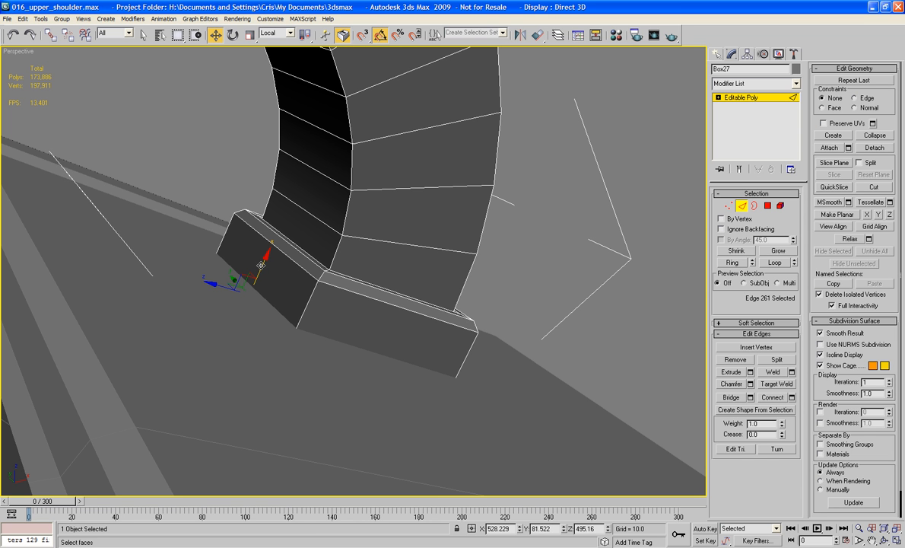
drag(262, 259, 280, 264)
alt+middle_drag(427, 274, 504, 281)
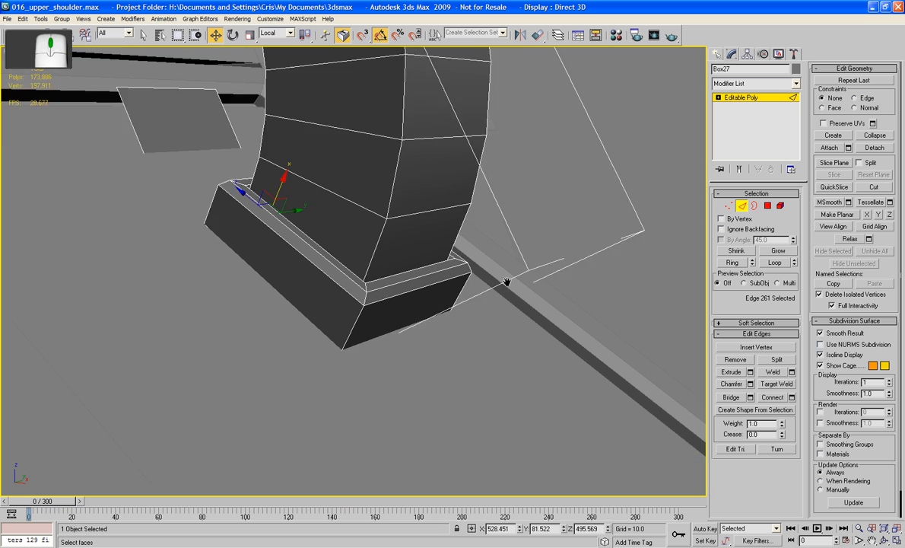
scroll(509, 279, up, 2)
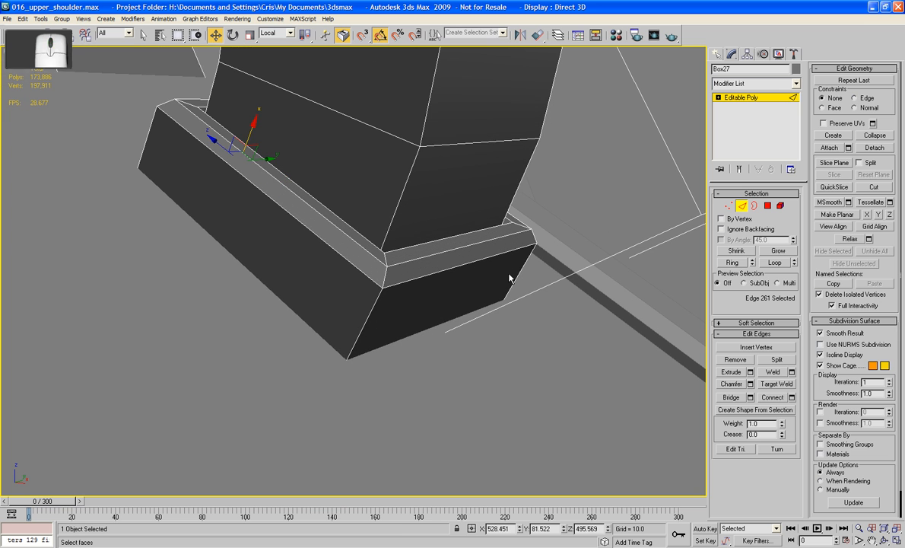
click(452, 322)
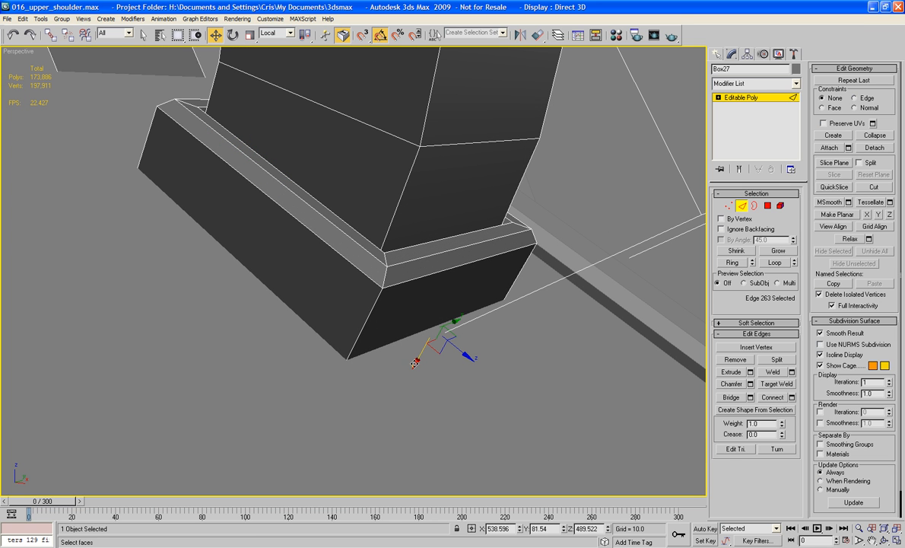
drag(414, 363, 419, 358)
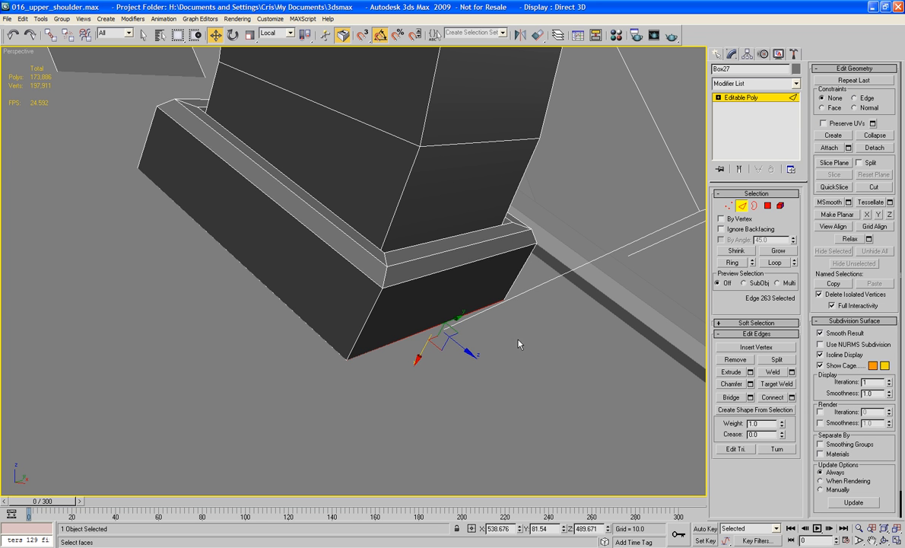
click(741, 206)
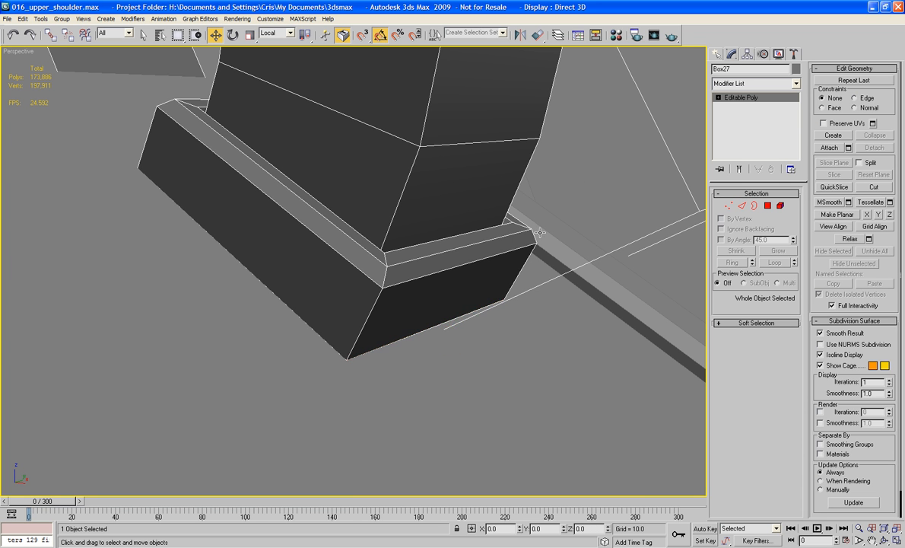
Chamfer all four lengthwise corner edge lines of the arc between the two collars to give the tube a rounded profile
alt+middle_drag(457, 304, 340, 225)
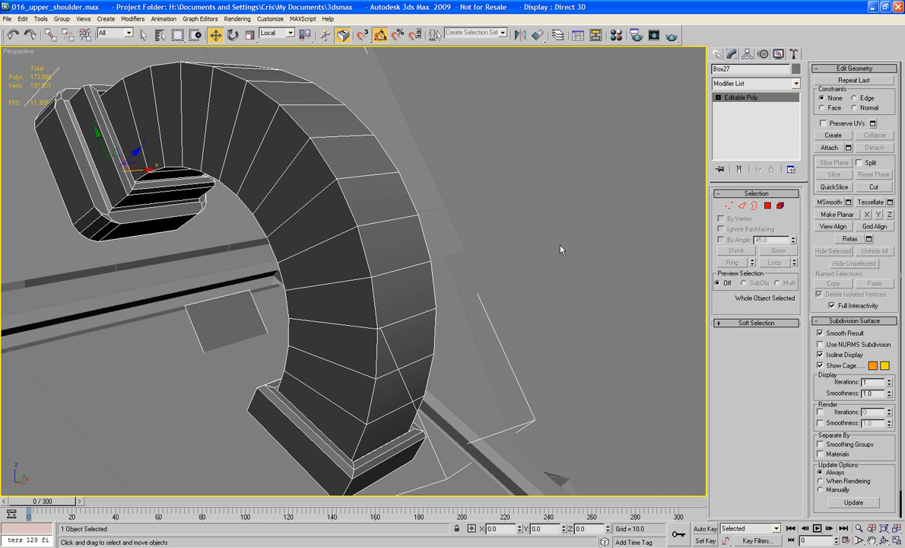
click(741, 206)
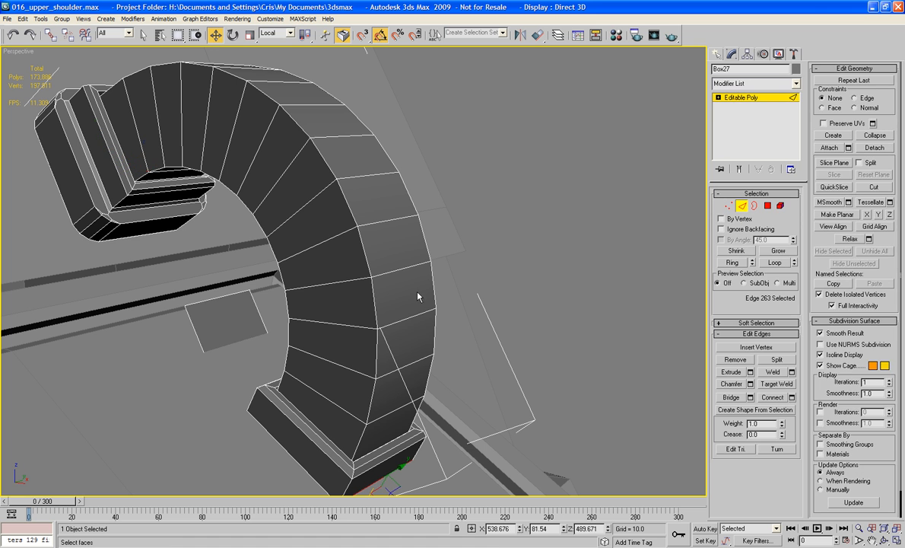
click(374, 297)
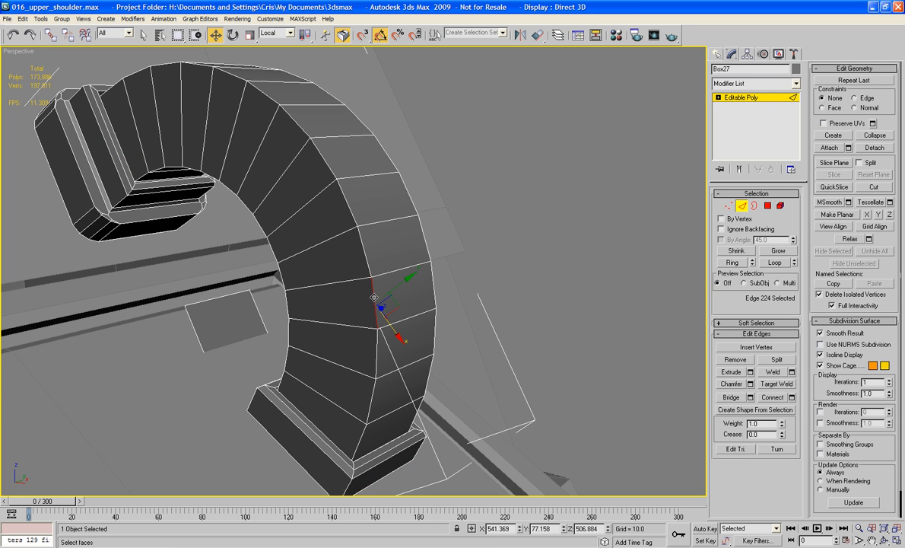
ctrl+click(366, 254)
ctrl+click(335, 185)
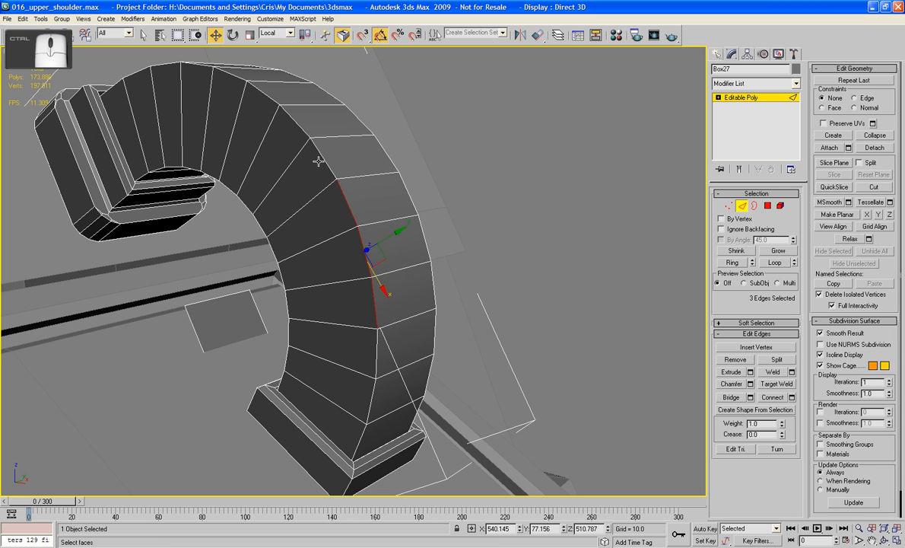
ctrl+click(323, 153)
ctrl+click(299, 125)
alt+middle_drag(298, 124, 285, 116)
ctrl+click(312, 133)
ctrl+click(236, 104)
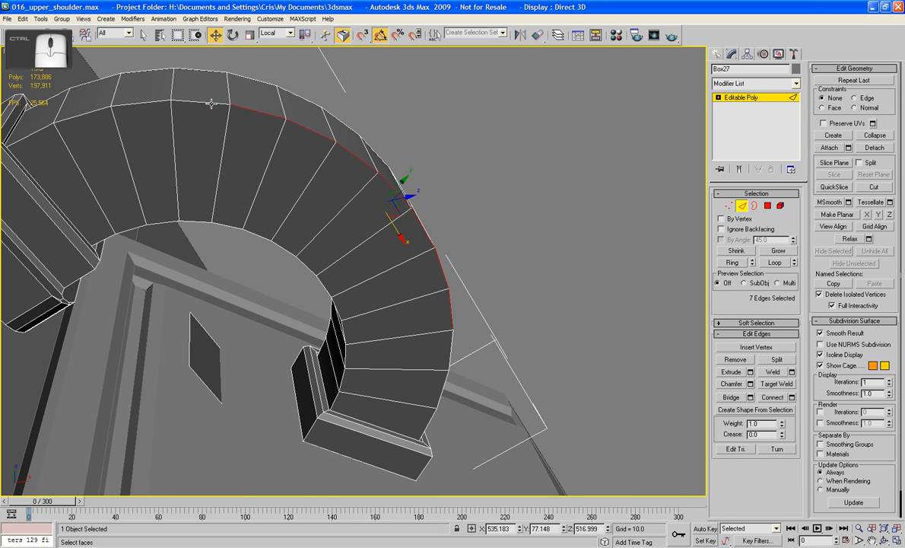
ctrl+click(195, 96)
alt+middle_drag(195, 96, 320, 129)
ctrl+click(323, 114)
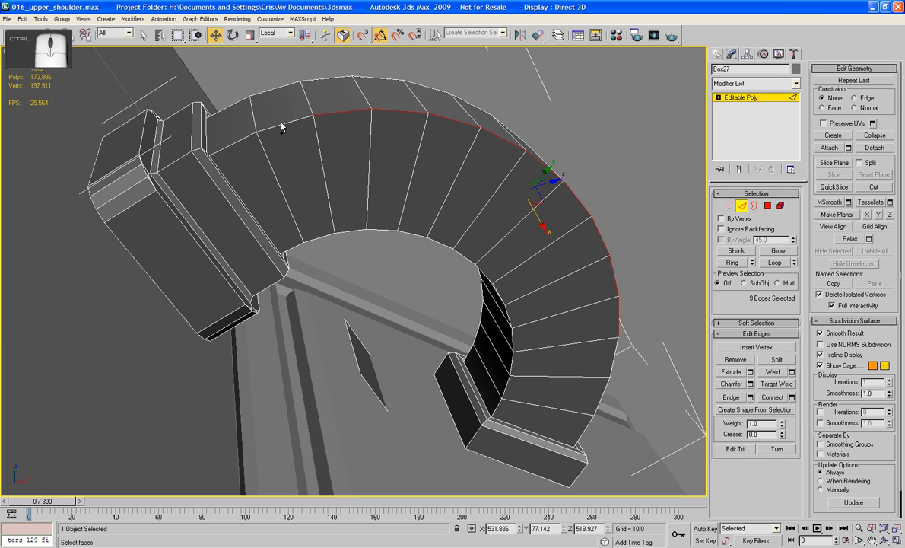
ctrl+click(281, 121)
ctrl+click(227, 135)
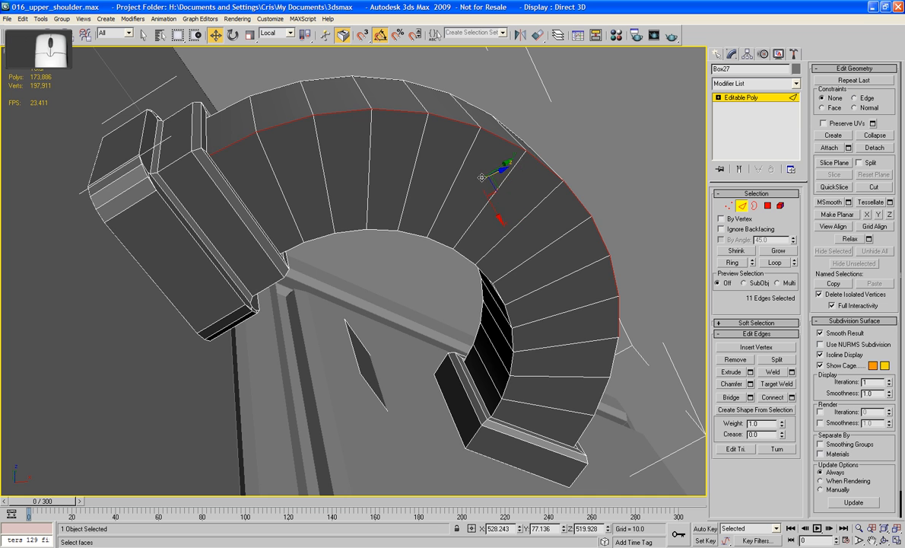
alt+middle_drag(226, 135, 529, 247)
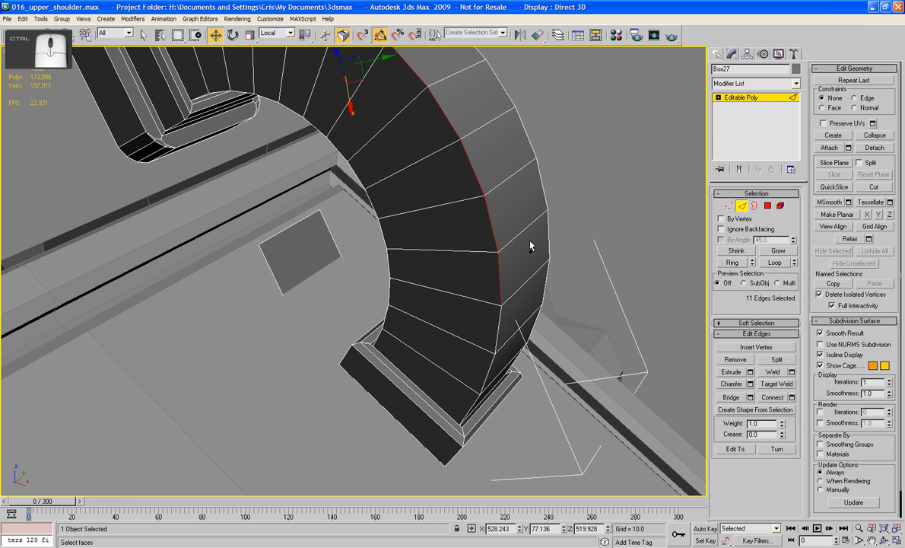
ctrl+click(497, 332)
ctrl+click(487, 372)
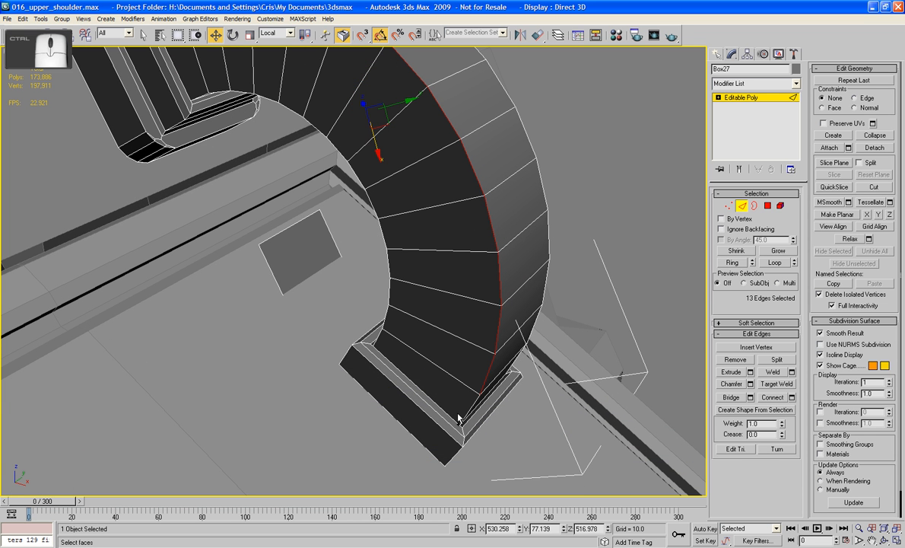
ctrl+click(472, 409)
middle_drag(474, 328, 461, 330)
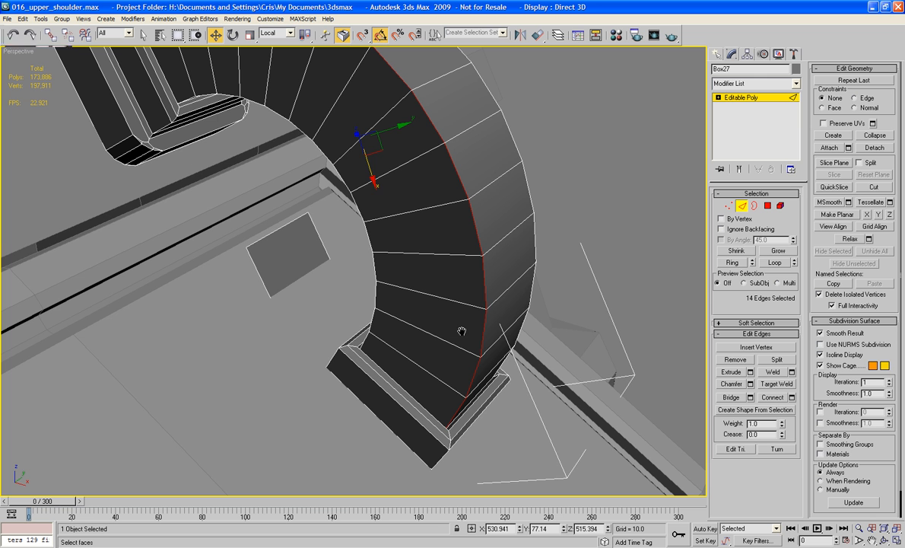
click(736, 263)
alt+middle_drag(573, 238, 631, 335)
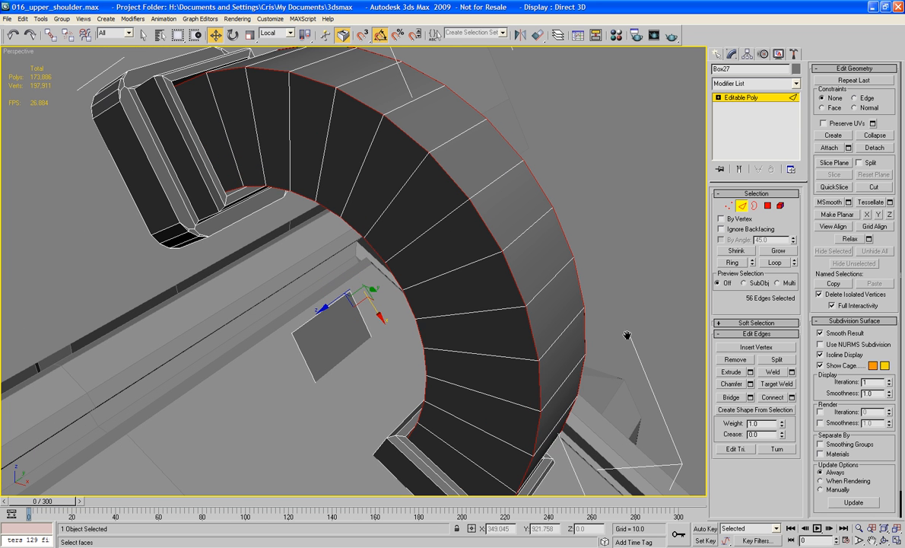
click(731, 383)
drag(507, 268, 526, 261)
mouse_move(409, 235)
alt+middle_down()
mouse_move(457, 240)
mouse_move(450, 262)
mouse_move(421, 245)
alt+middle_up()
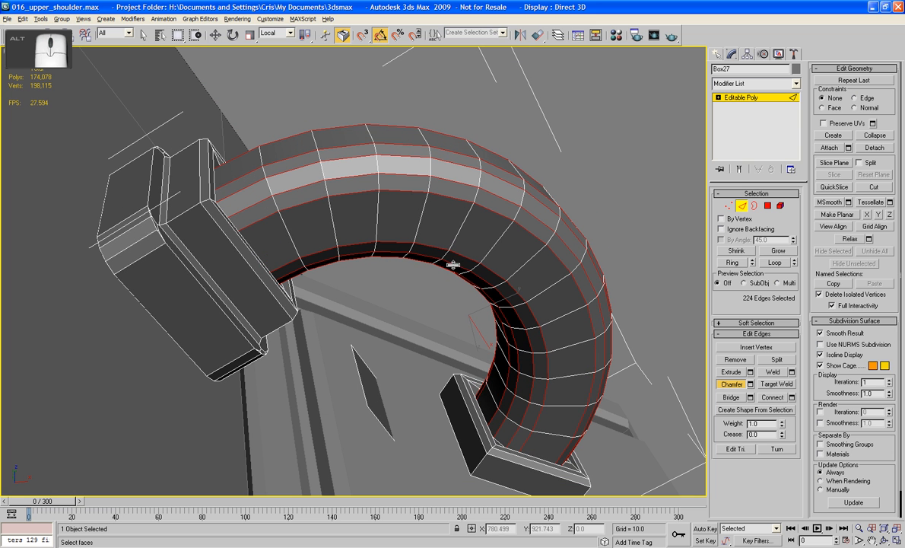
Extrude the edge loops around the arc's segment joints inward with height -0.23 and base width 0.3 to form grooves
click(435, 203)
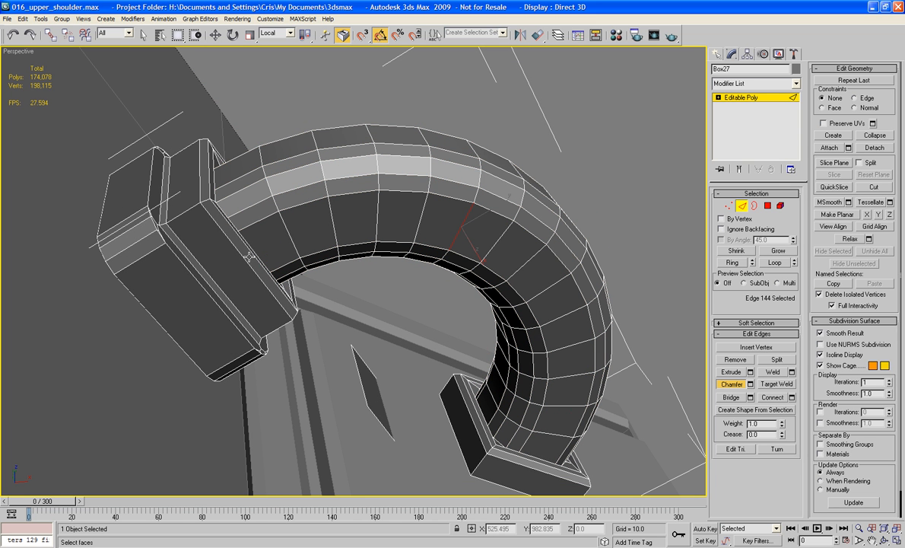
ctrl+click(293, 238)
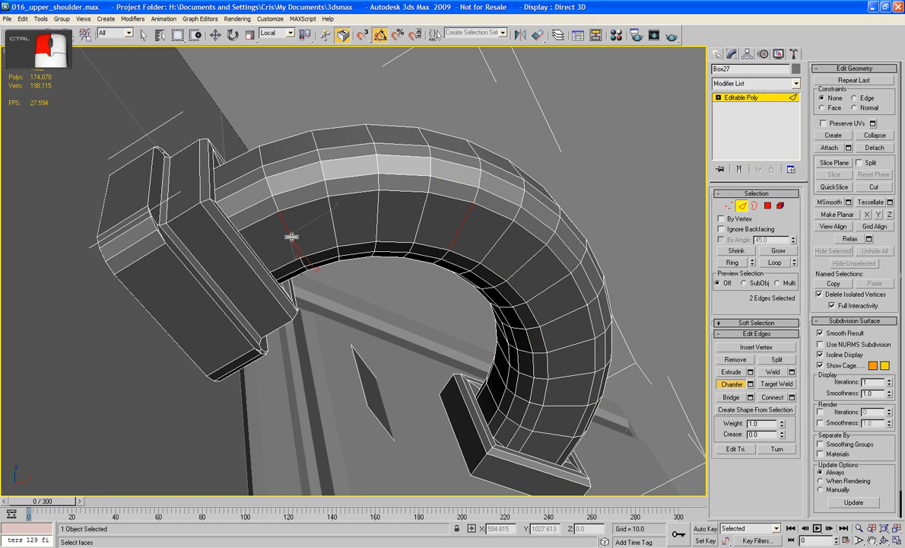
ctrl+click(333, 217)
ctrl+click(377, 223)
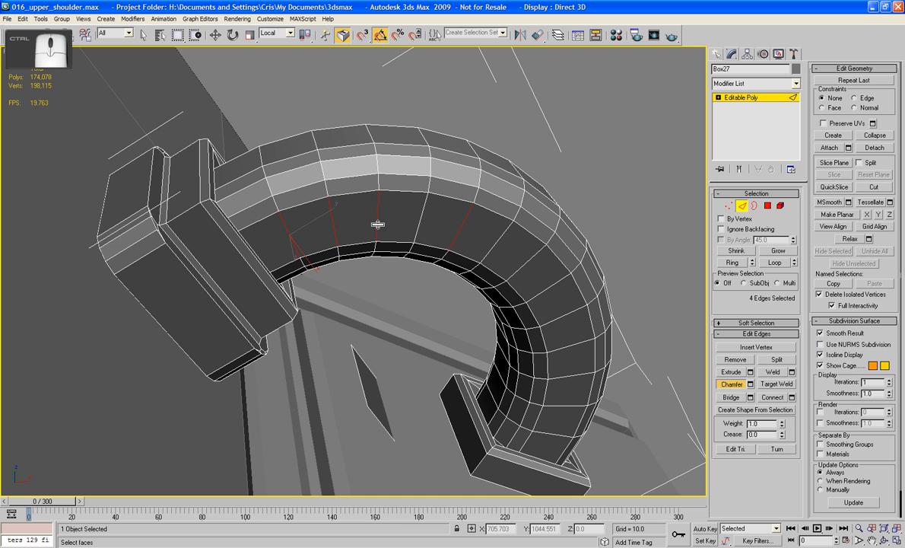
ctrl+click(426, 228)
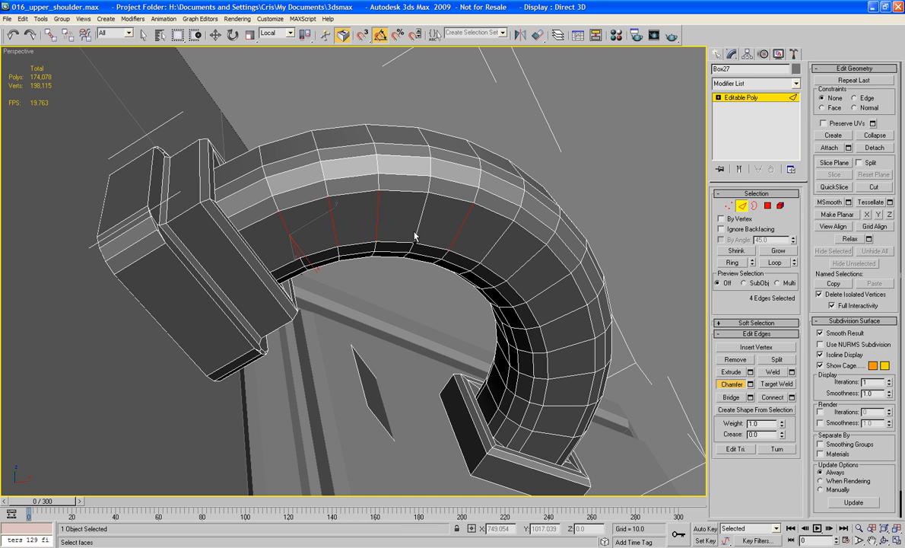
ctrl+click(509, 243)
ctrl+click(537, 264)
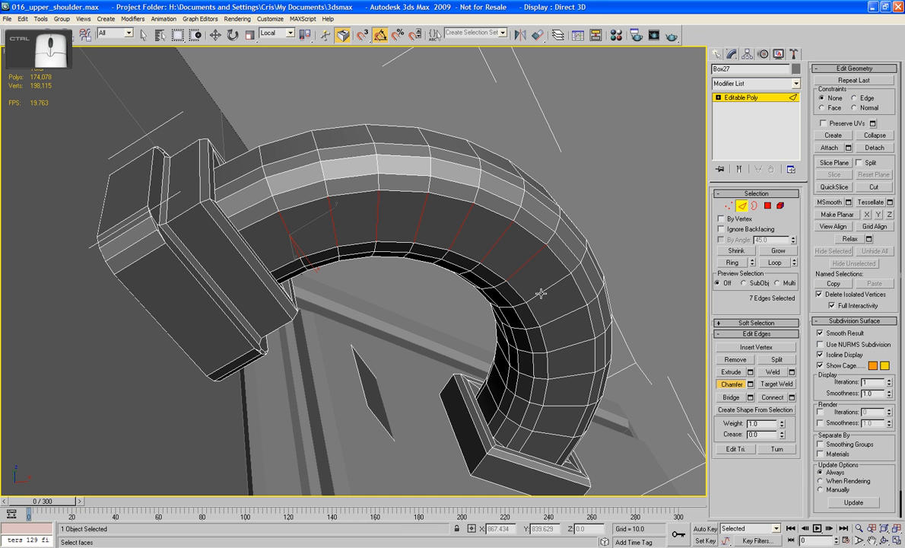
ctrl+click(516, 296)
ctrl+click(526, 321)
ctrl+click(568, 348)
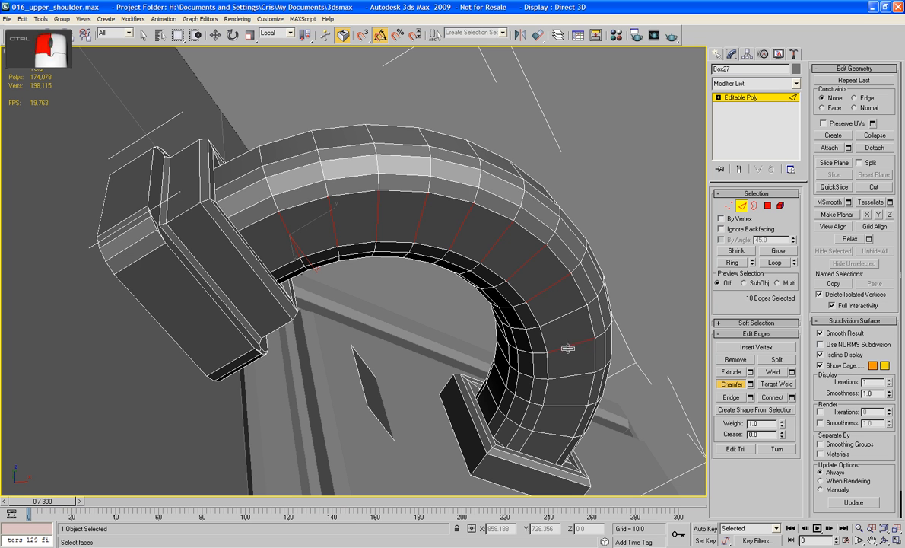
ctrl+click(572, 375)
ctrl+click(559, 318)
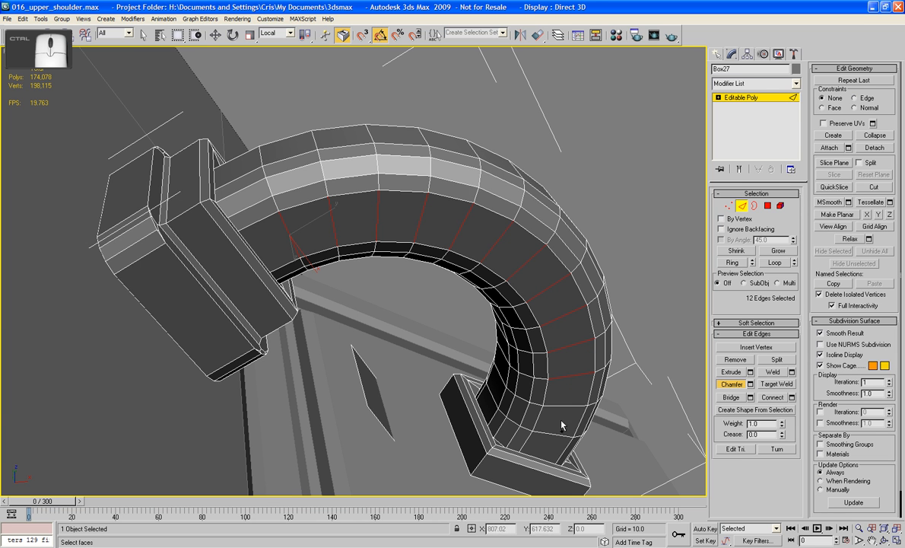
ctrl+click(562, 432)
ctrl+click(574, 403)
click(773, 262)
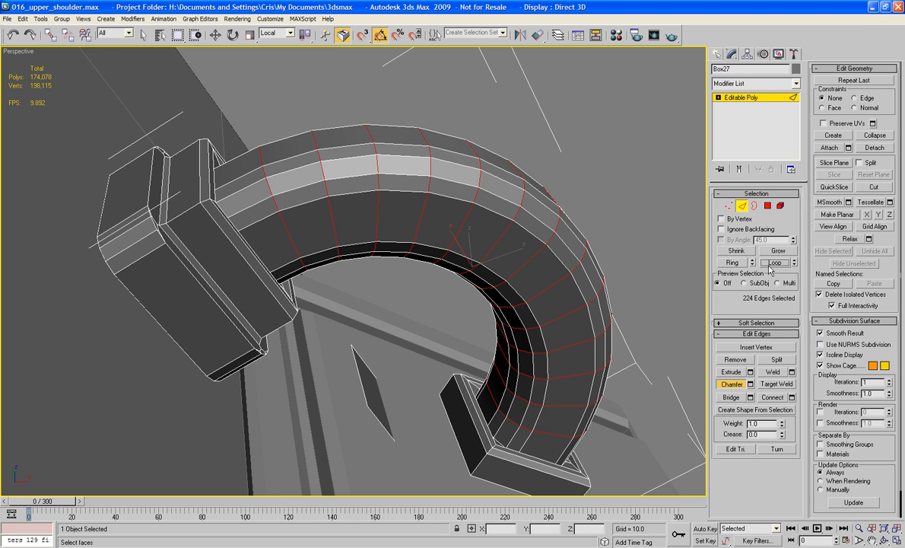
click(750, 372)
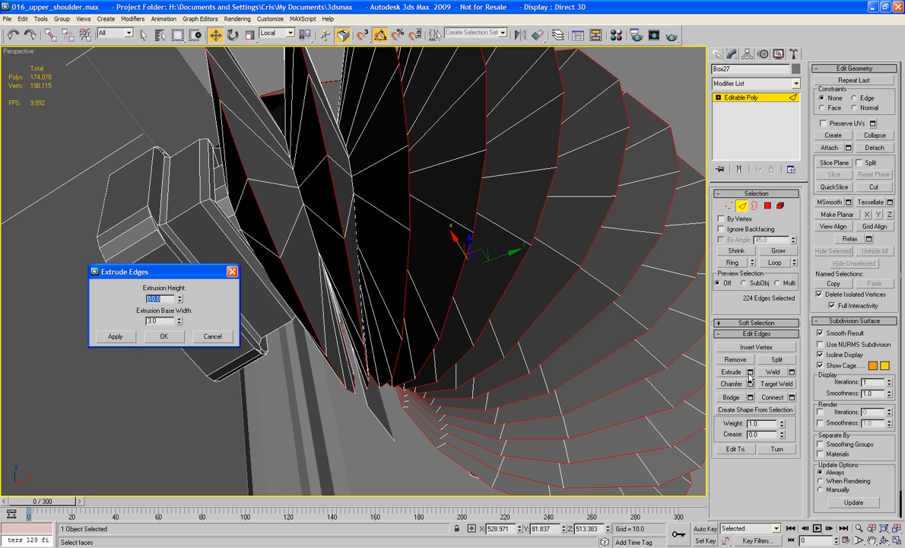
drag(179, 302, 194, 370)
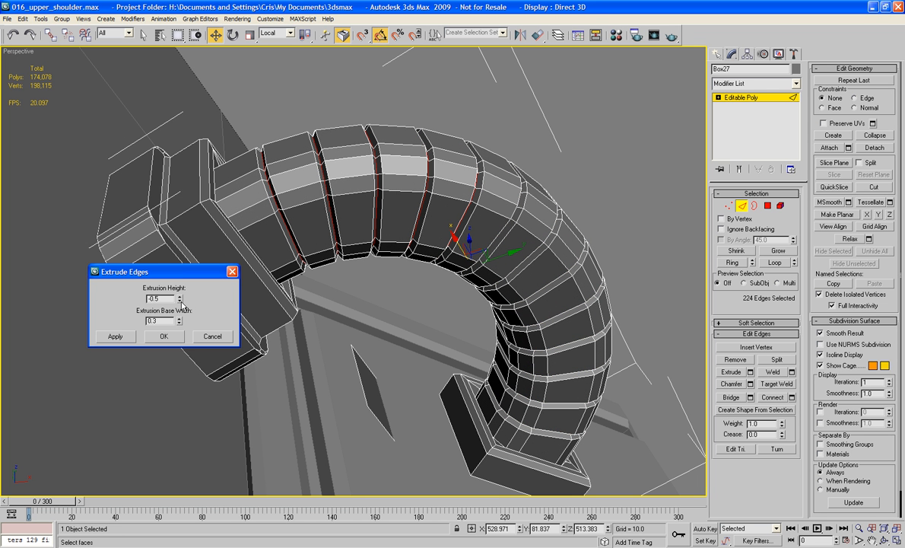
mouse_move(180, 299)
mouse_down()
mouse_move(170, 273)
mouse_move(181, 281)
mouse_up()
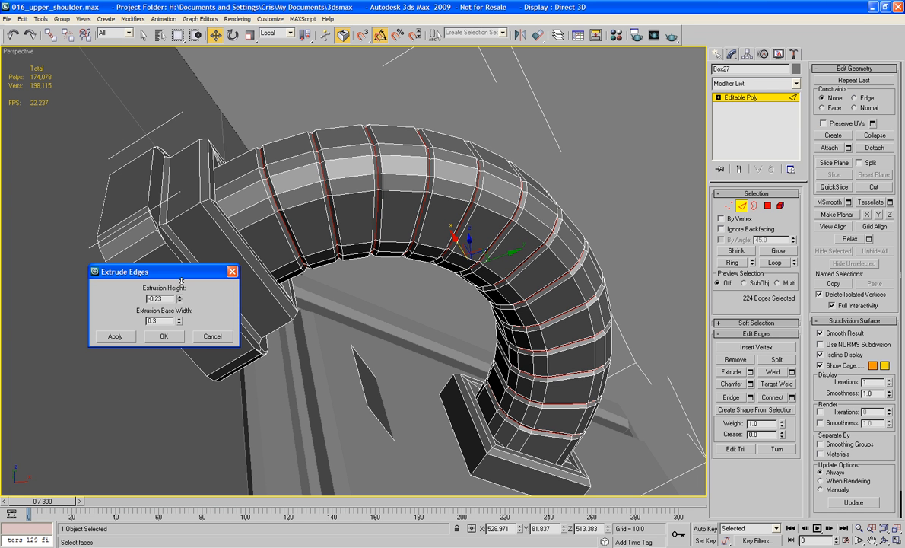
click(163, 336)
Clear the edge selection, leave edge editing and turn off the edged-face display to show the connector on the whole shoulder
alt+middle_drag(432, 131, 428, 111)
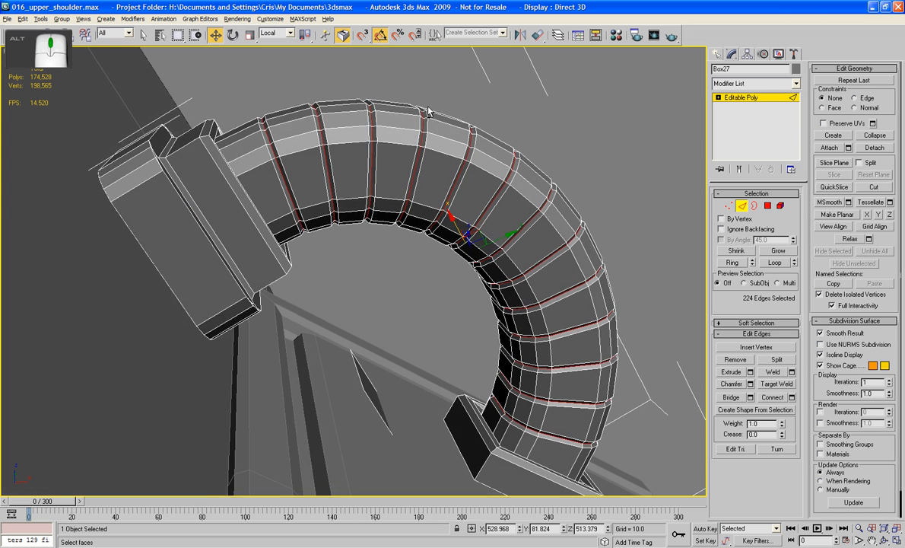
scroll(428, 111, down, 4)
click(537, 144)
alt+middle_drag(537, 144, 471, 146)
key(F4)
scroll(483, 141, down, 5)
scroll(471, 145, up, 3)
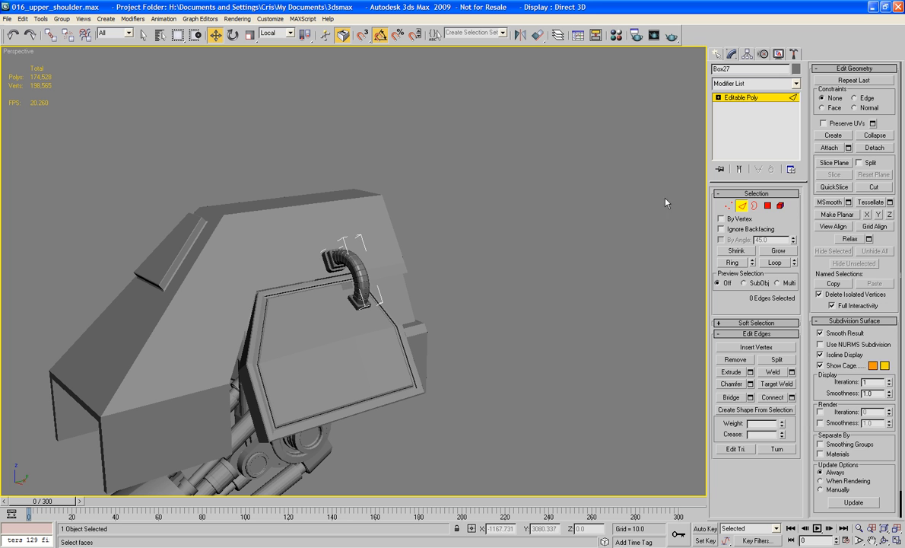
click(741, 206)
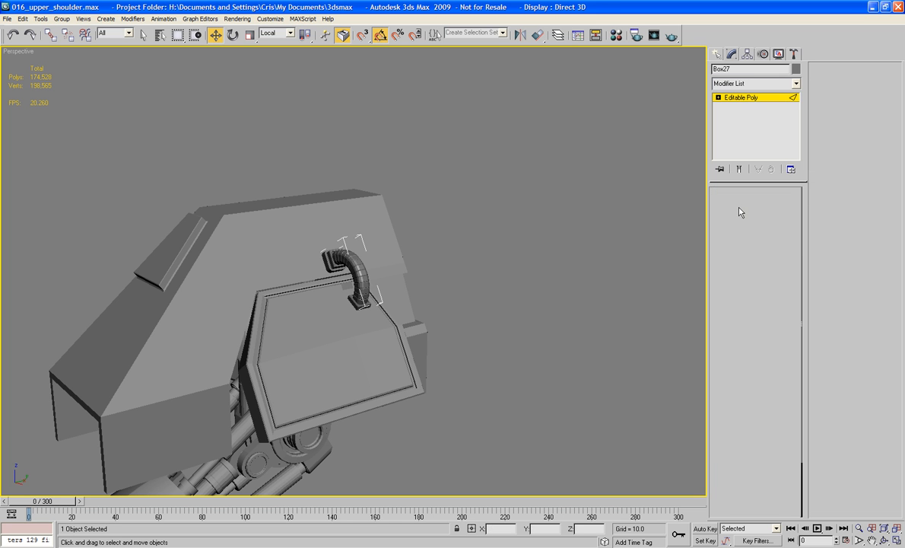
Using the View coordinate system, clone the connector as one independent copy about 46 units along the Y axis
click(276, 33)
click(259, 43)
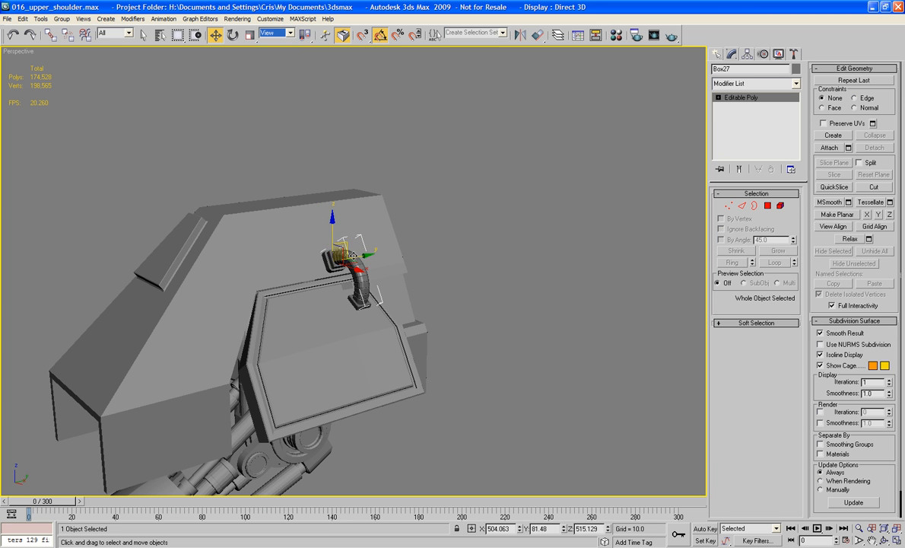
shift+drag(353, 255, 303, 249)
click(455, 331)
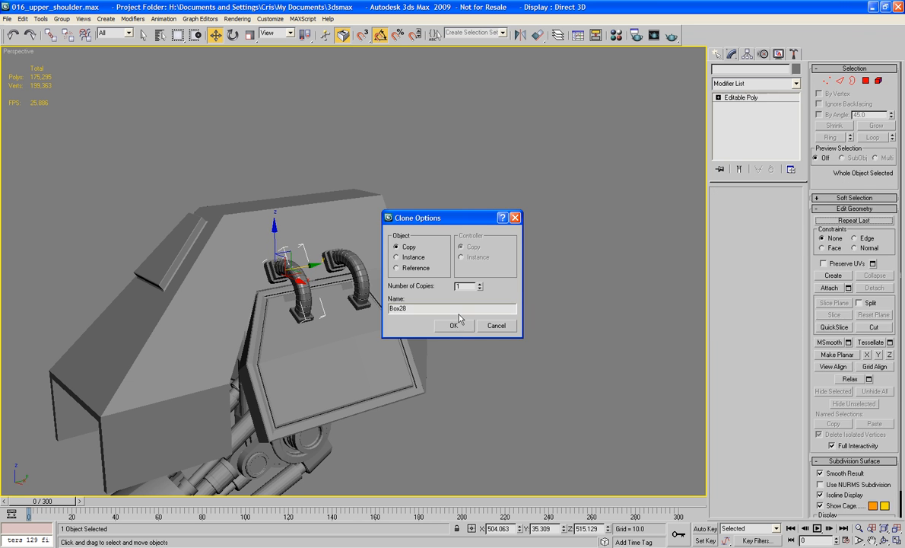
Select the shoulder armour mesh beneath the two connectors and turn on the edged-face display
click(521, 267)
alt+middle_drag(494, 279, 512, 270)
scroll(511, 269, up, 4)
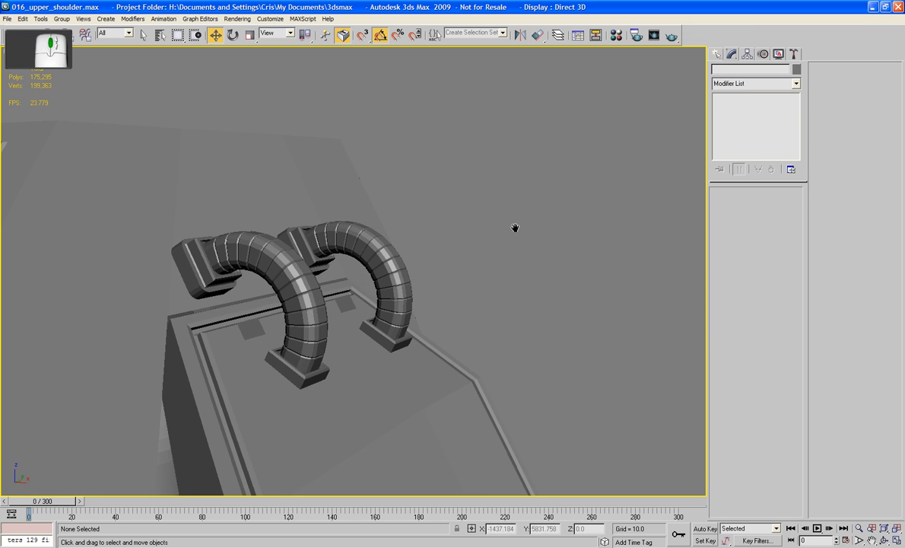
alt+middle_drag(515, 228, 510, 226)
click(372, 317)
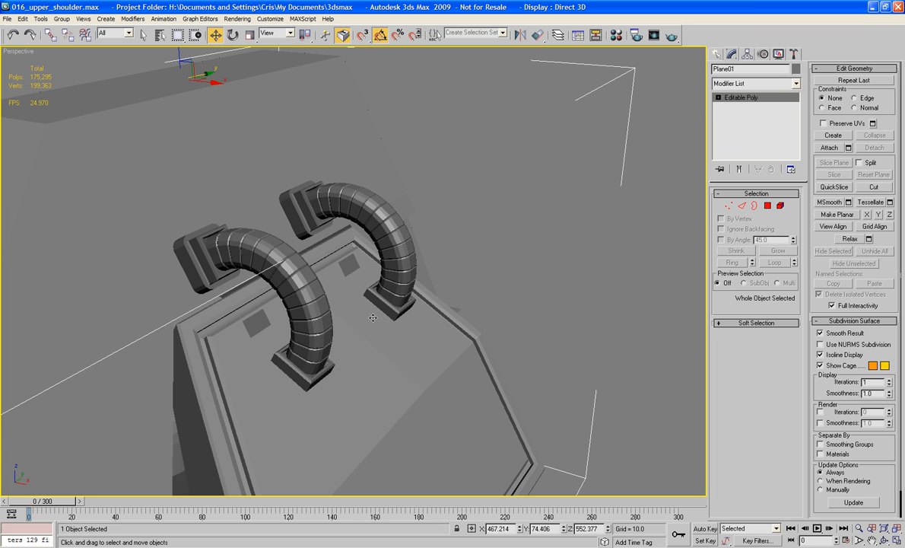
key(F4)
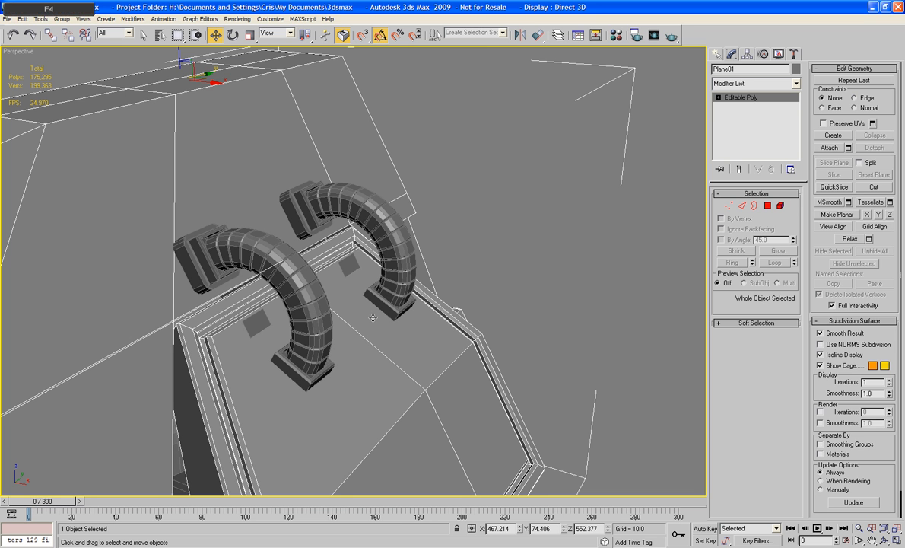
Attach both curved connectors to the shoulder armour mesh and end the Attach command
click(769, 206)
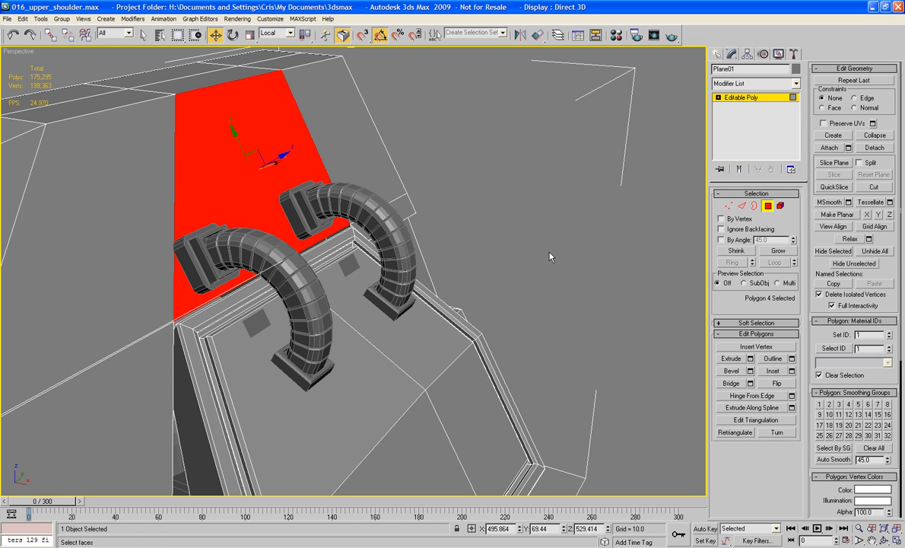
click(769, 207)
click(830, 148)
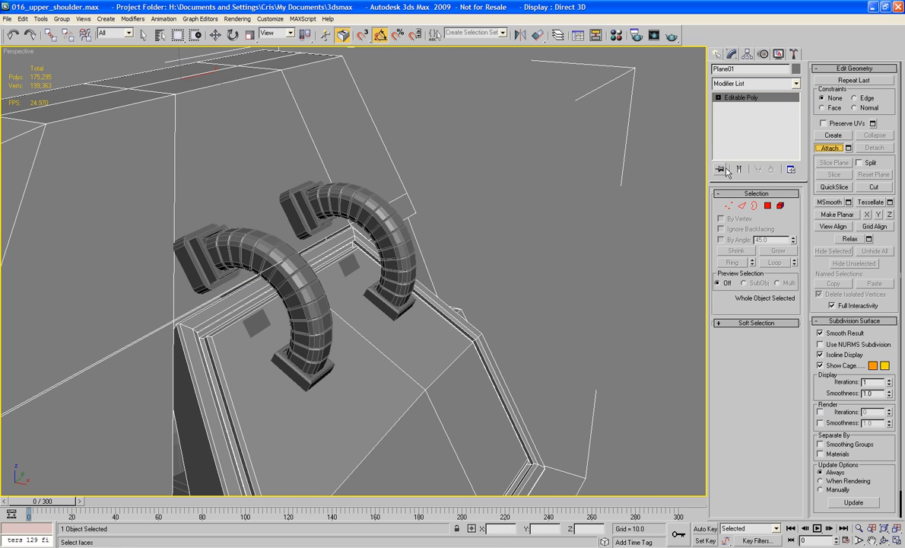
click(392, 251)
click(312, 320)
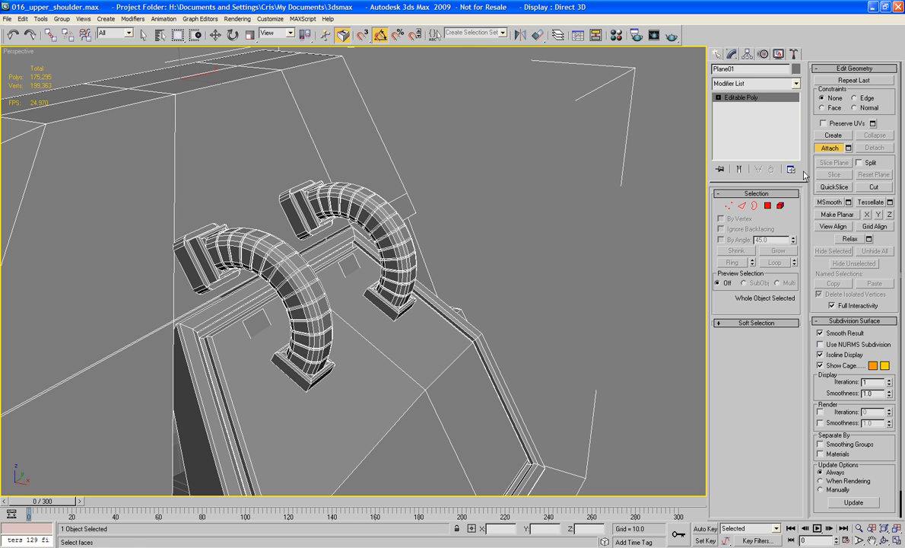
click(830, 149)
Delete the side panel polygon under the connector copy and the small leftover square polygon beside its base
alt+middle_drag(591, 241, 559, 223)
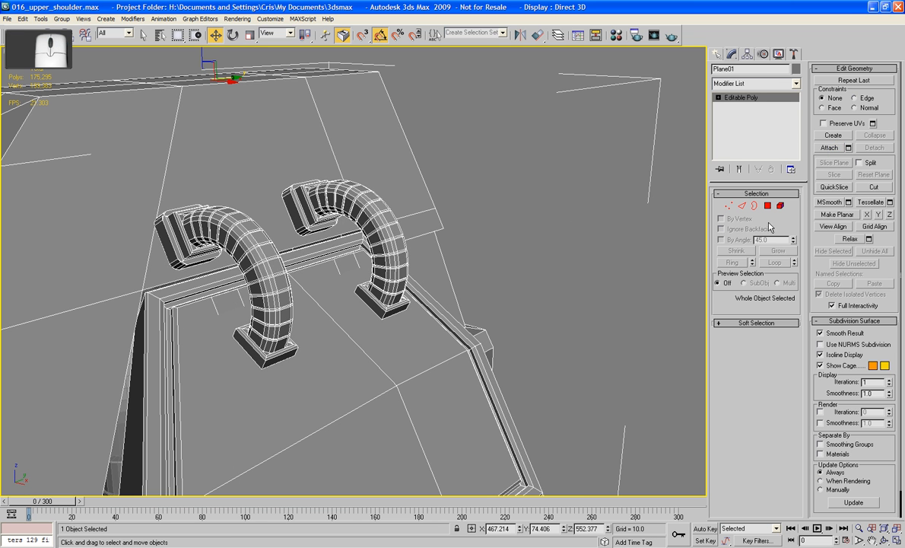
click(768, 207)
click(401, 313)
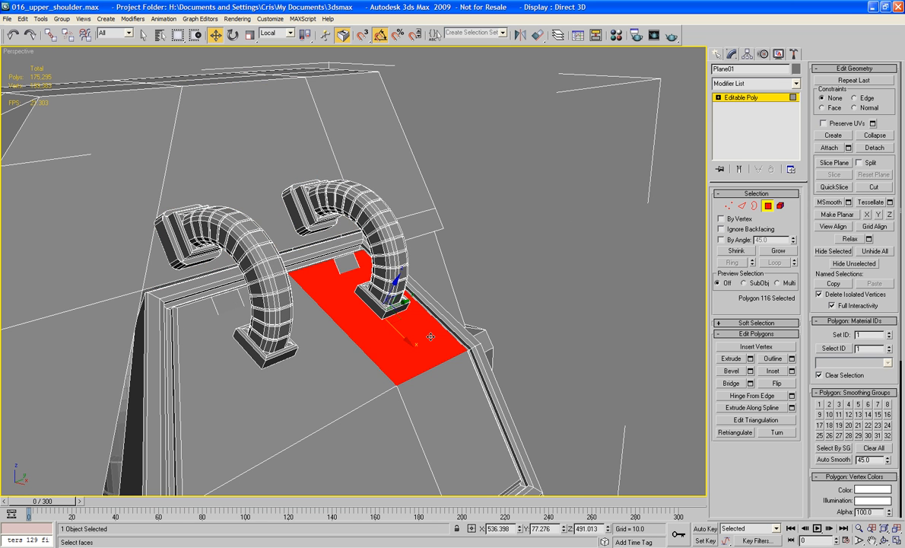
key(Delete)
scroll(431, 336, up, 6)
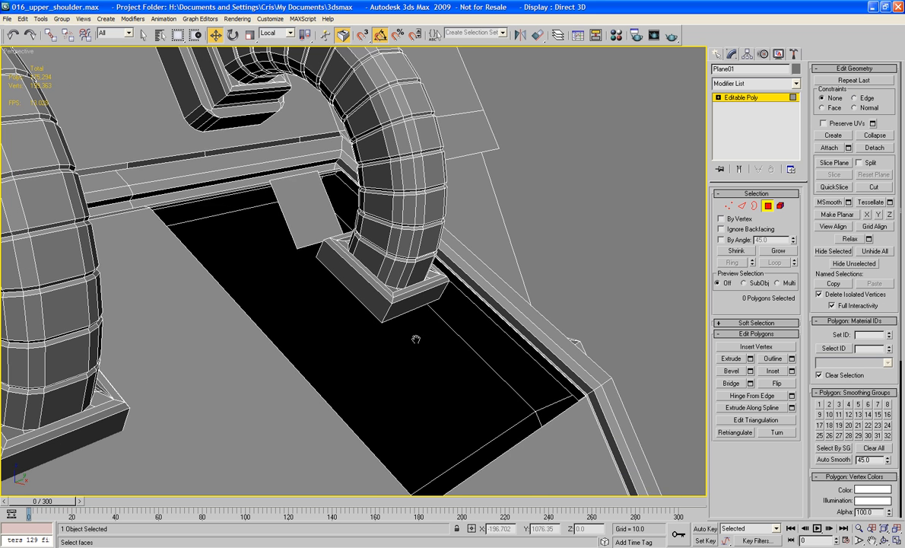
click(310, 216)
key(Delete)
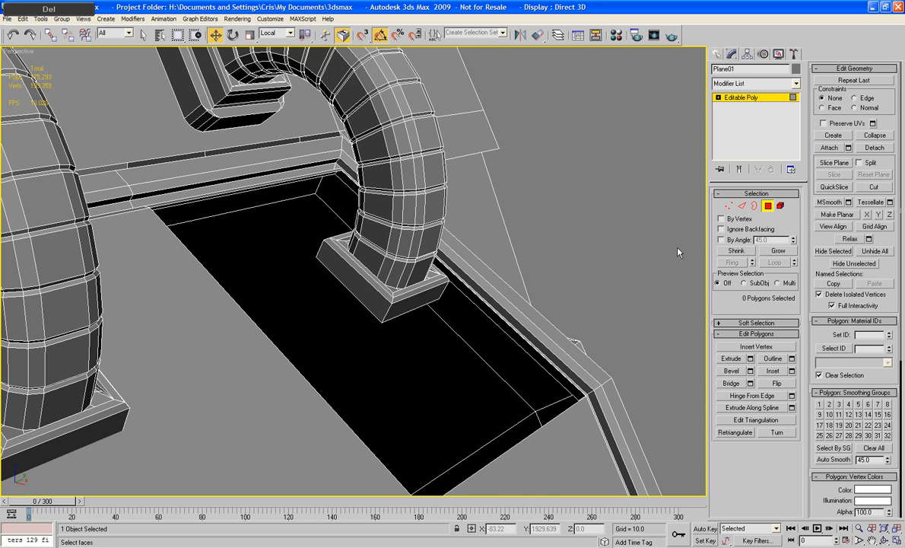
Bridge the front and inner bottom edges of the copied connector's base to the matching edges of the panel hole
click(498, 434)
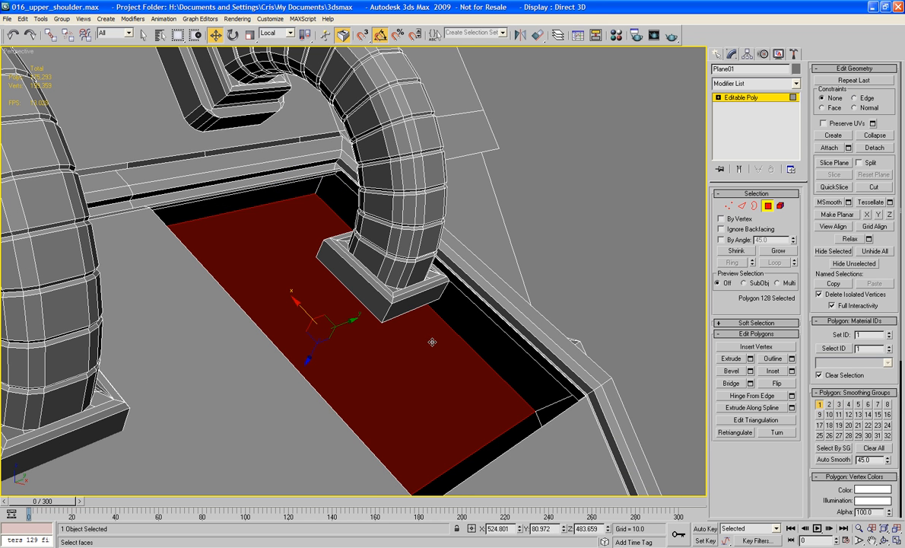
key(1)
key(2)
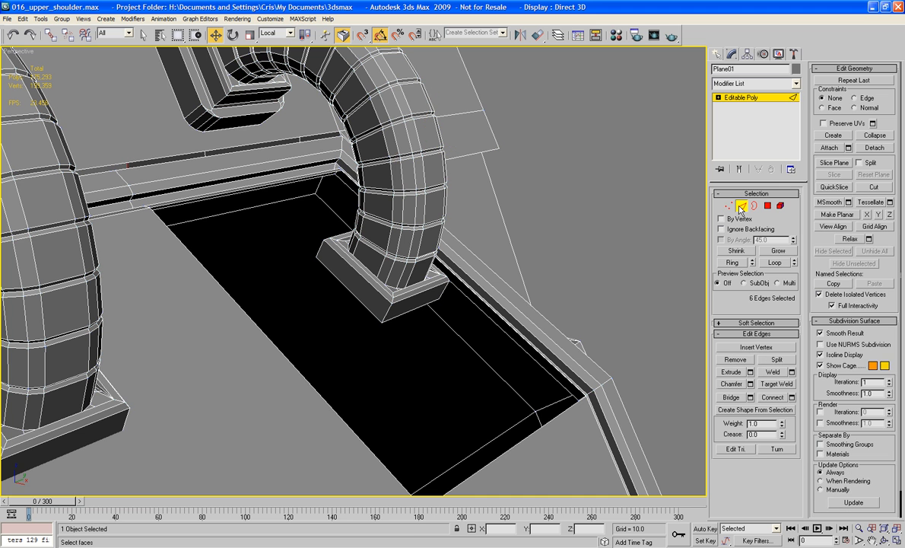
click(409, 312)
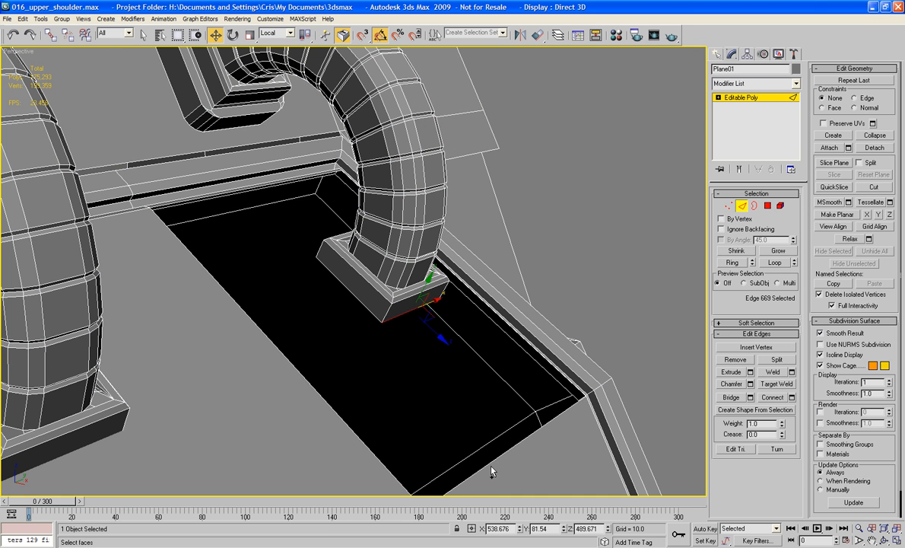
ctrl+click(487, 455)
click(730, 398)
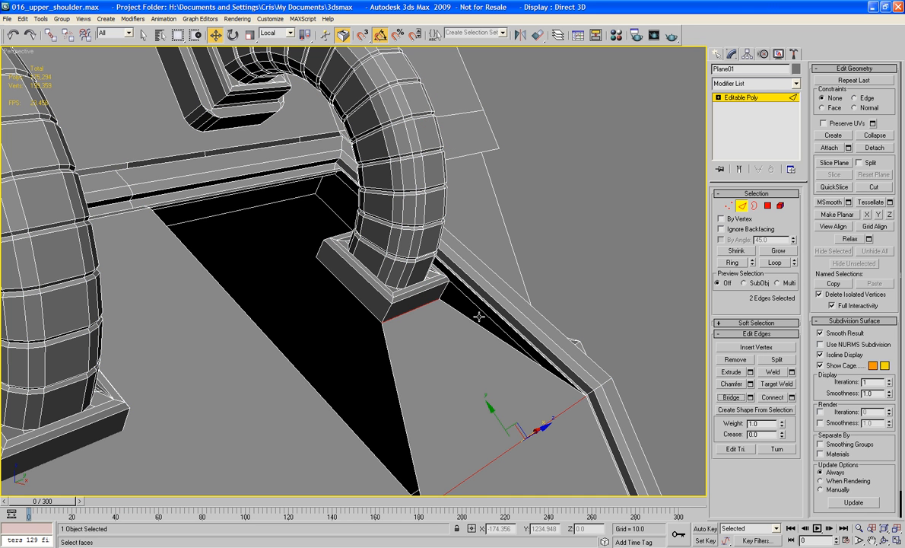
click(347, 290)
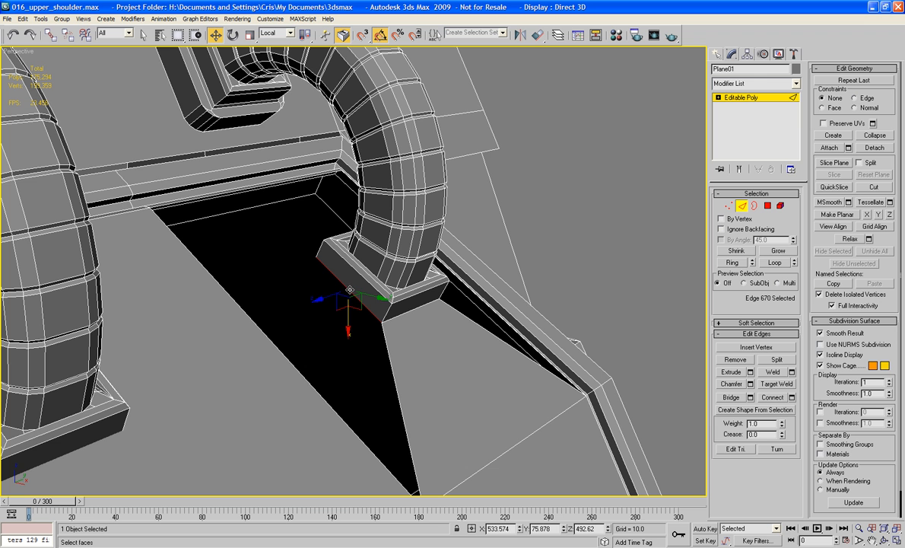
ctrl+click(261, 333)
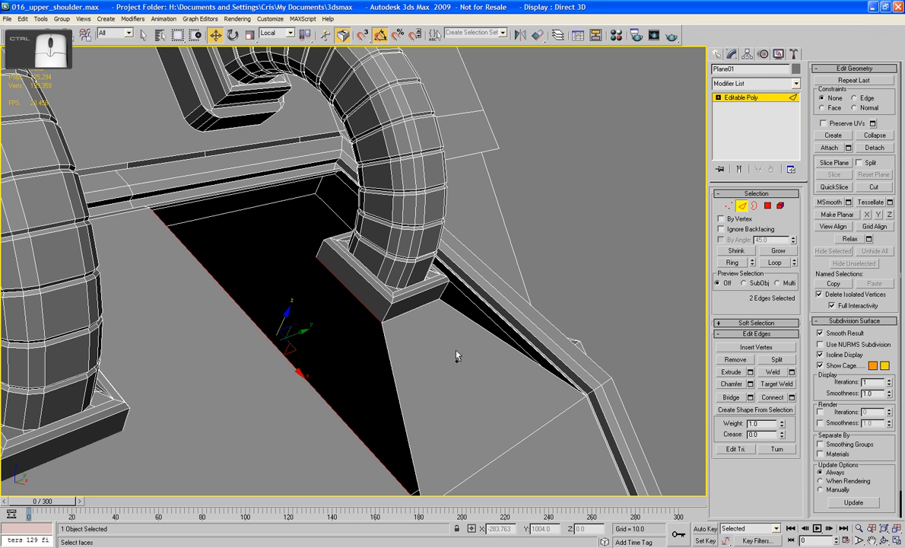
click(730, 397)
Bridge the outer and rear bottom edges of the copied connector's base to the remaining edges of the panel hole
scroll(569, 305, up, 10)
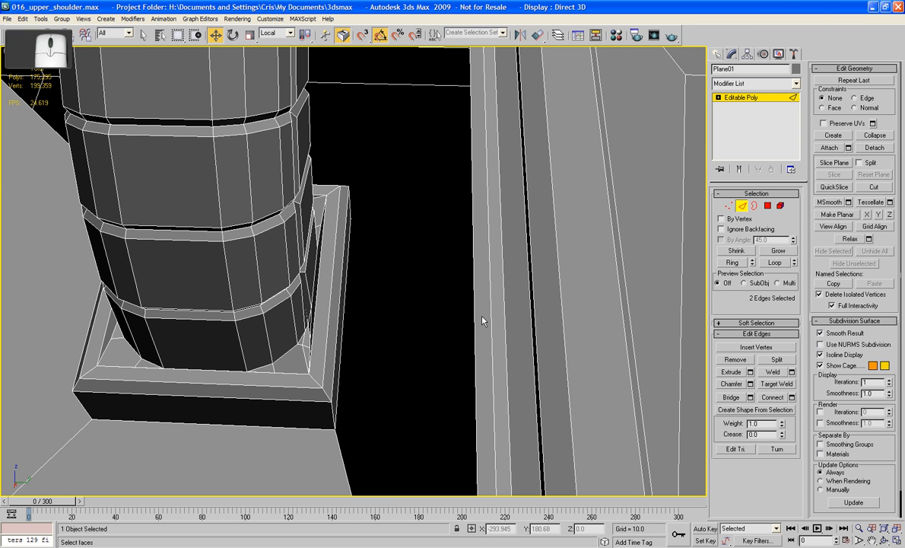
click(341, 323)
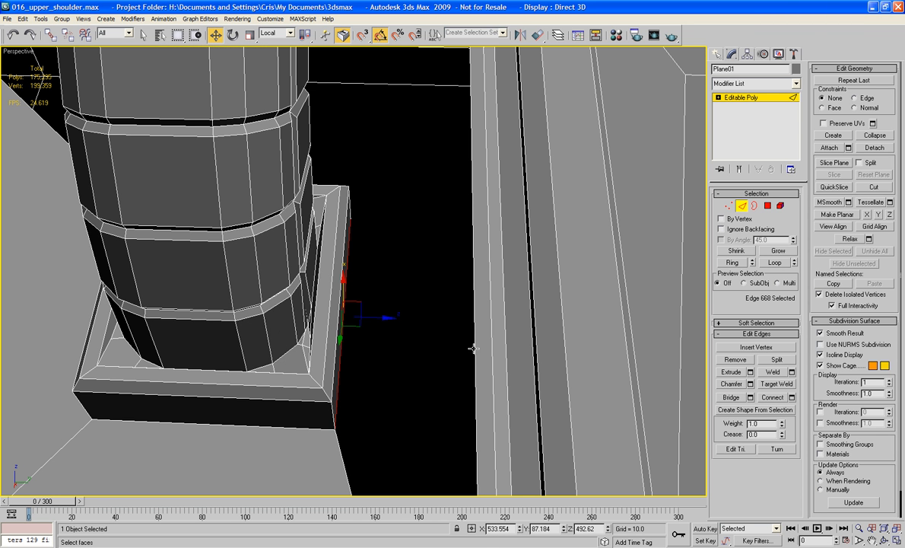
ctrl+click(474, 348)
click(734, 398)
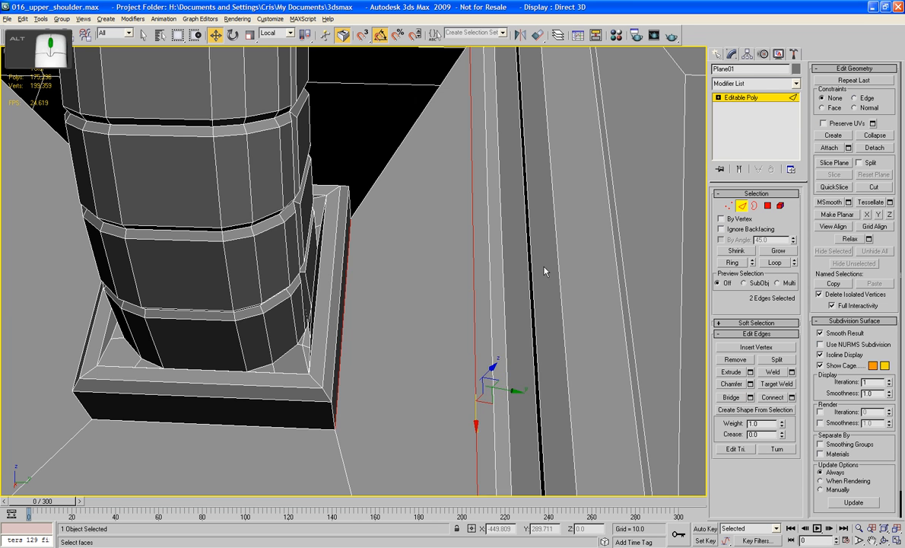
alt+middle_drag(545, 271, 491, 283)
click(527, 124)
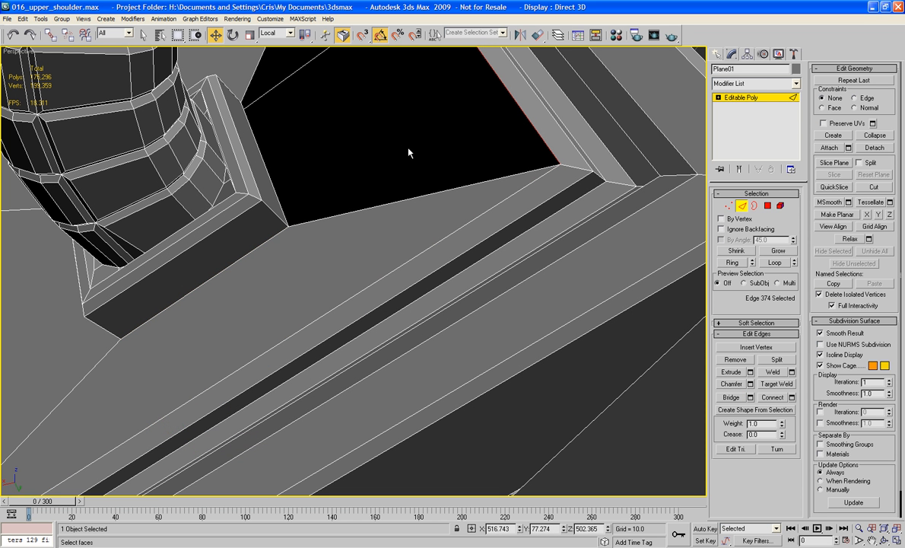
ctrl+click(270, 176)
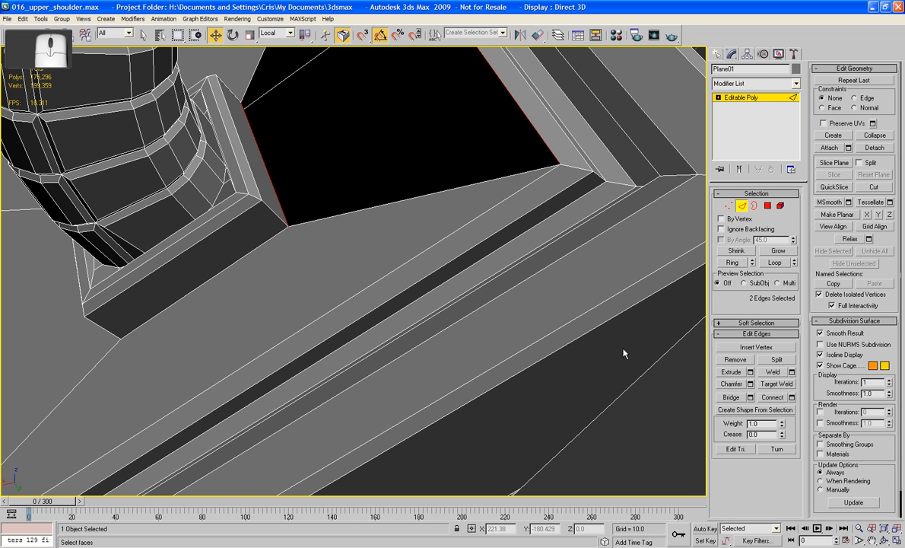
click(731, 397)
Delete the side panel polygon under the original connector together with the small square polygon beside its base
alt+middle_drag(609, 334, 458, 173)
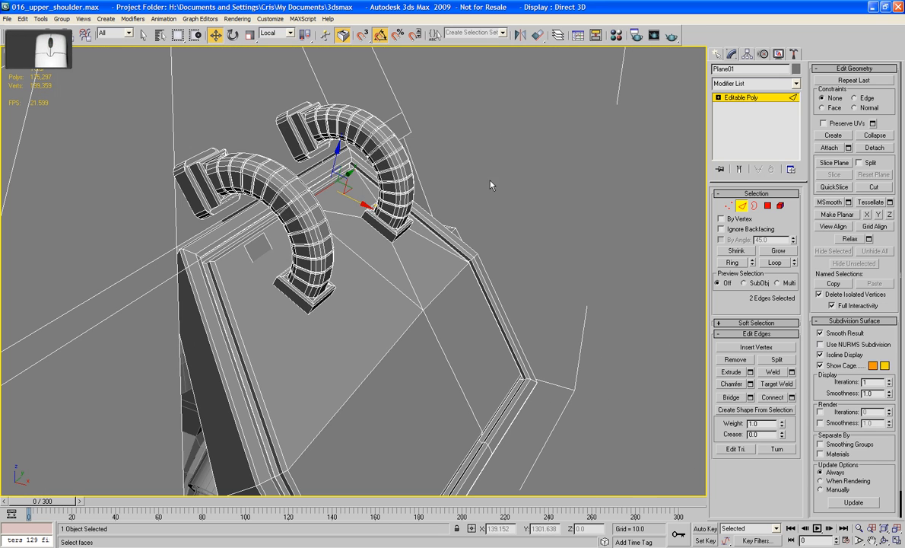
click(266, 340)
key(ctrl+z)
ctrl+click(266, 304)
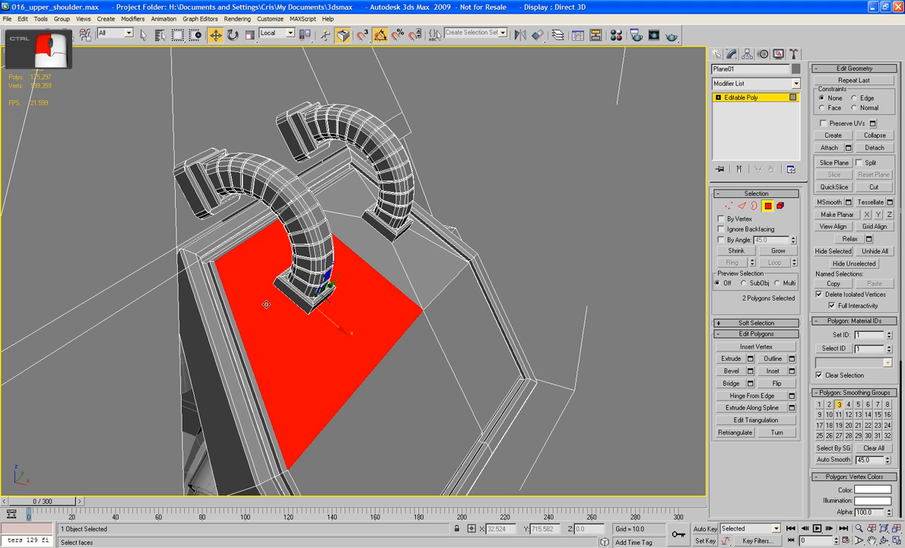
key(Delete)
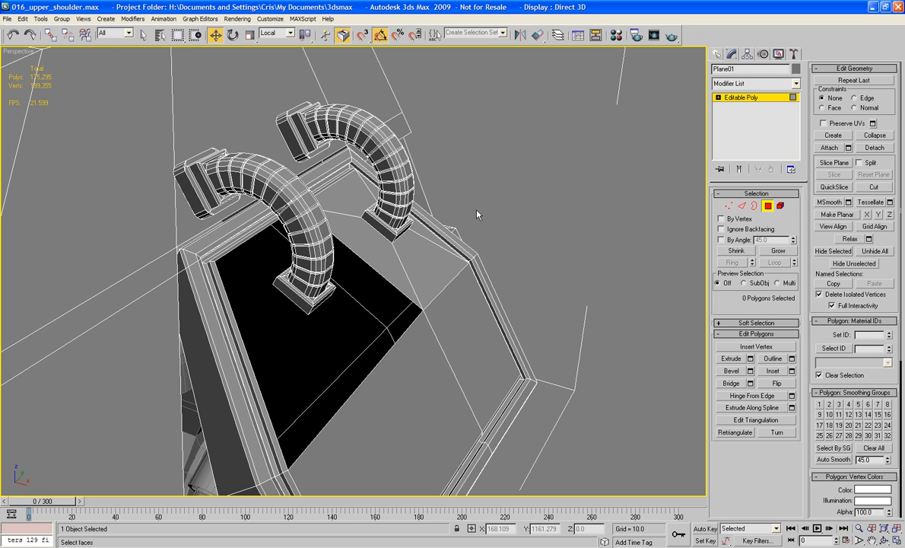
Bridge the open border of the original connector's base to the border of the panel hole around it
key(2)
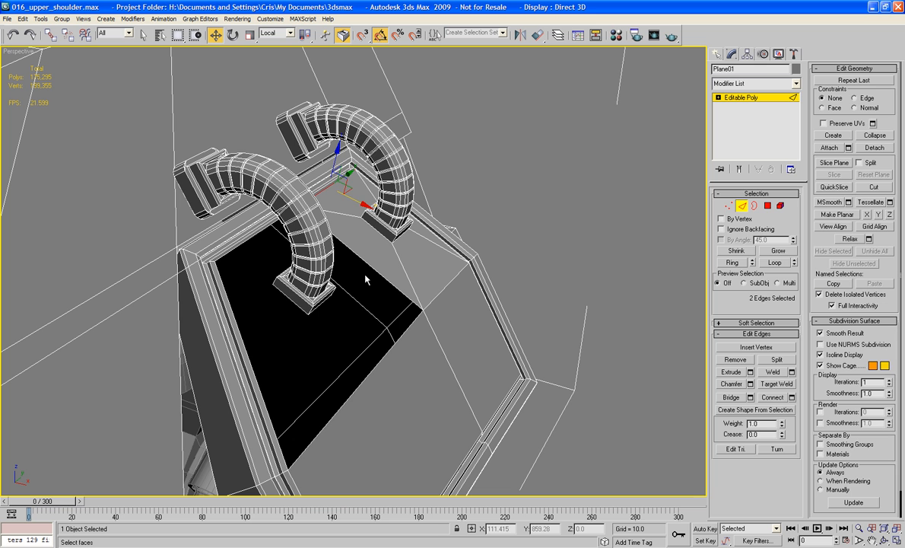
click(292, 304)
key(3)
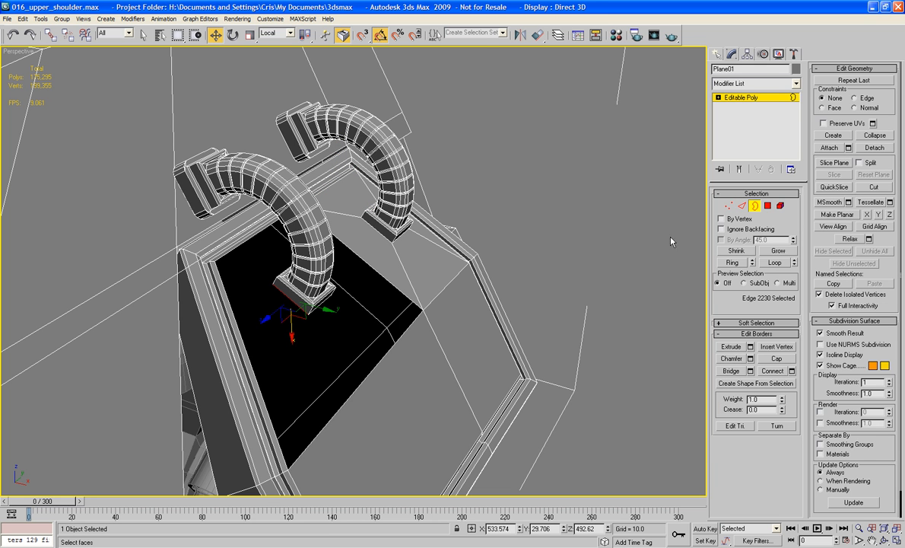
click(370, 368)
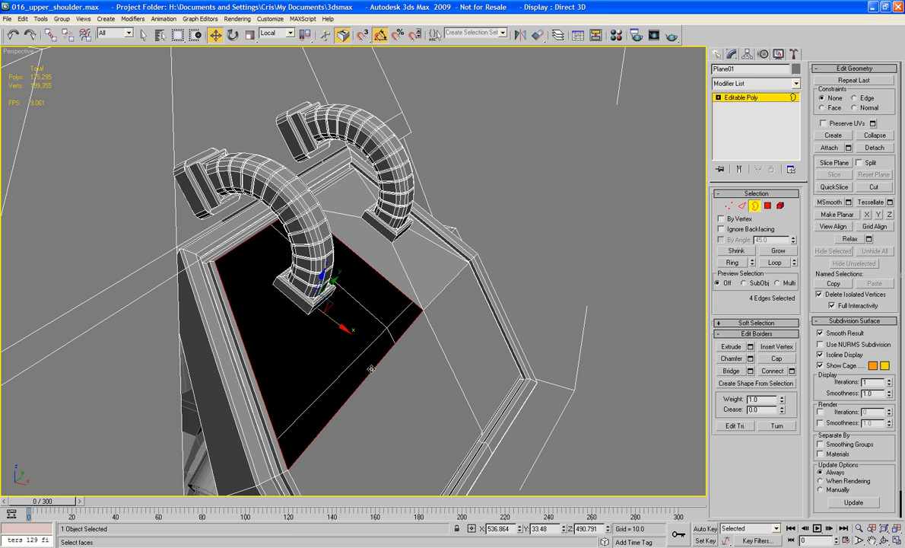
ctrl+click(297, 309)
click(730, 371)
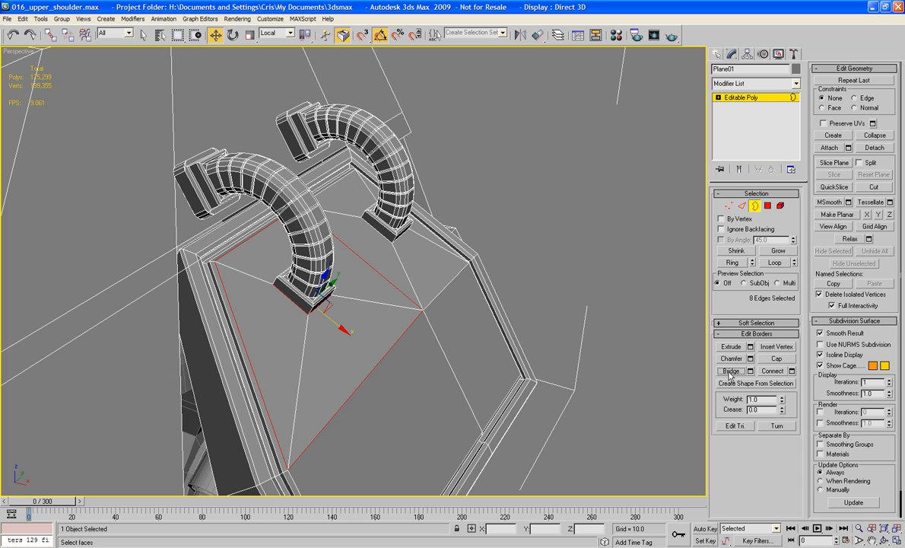
click(511, 220)
Delete the two large polygons of the slanted shoulder face behind the connectors' upper collars
alt+middle_drag(548, 152, 471, 162)
scroll(437, 146, up, 10)
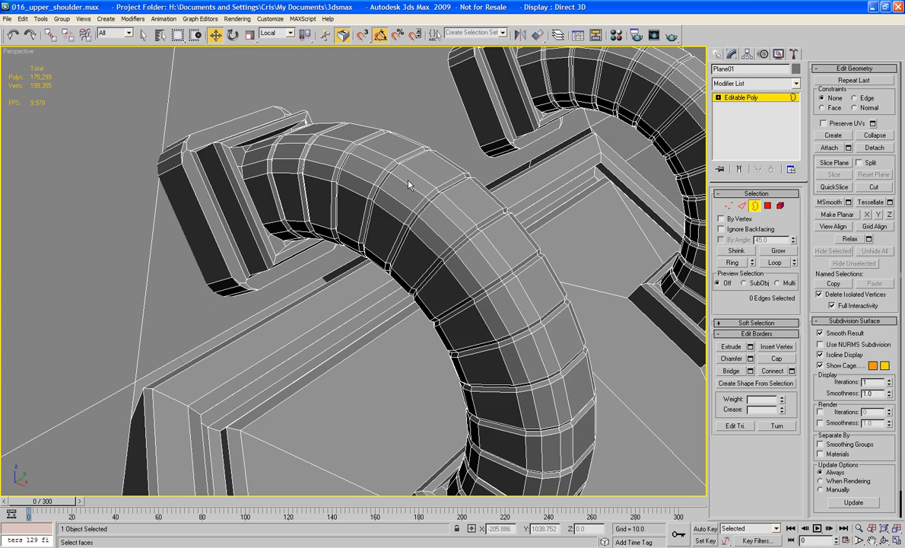
scroll(502, 239, down, 10)
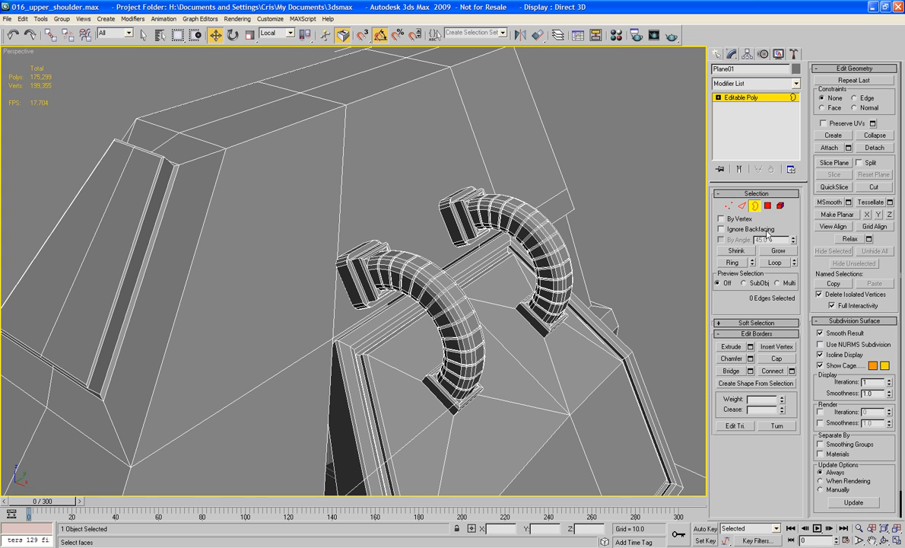
click(768, 206)
click(485, 424)
click(390, 187)
ctrl+click(281, 206)
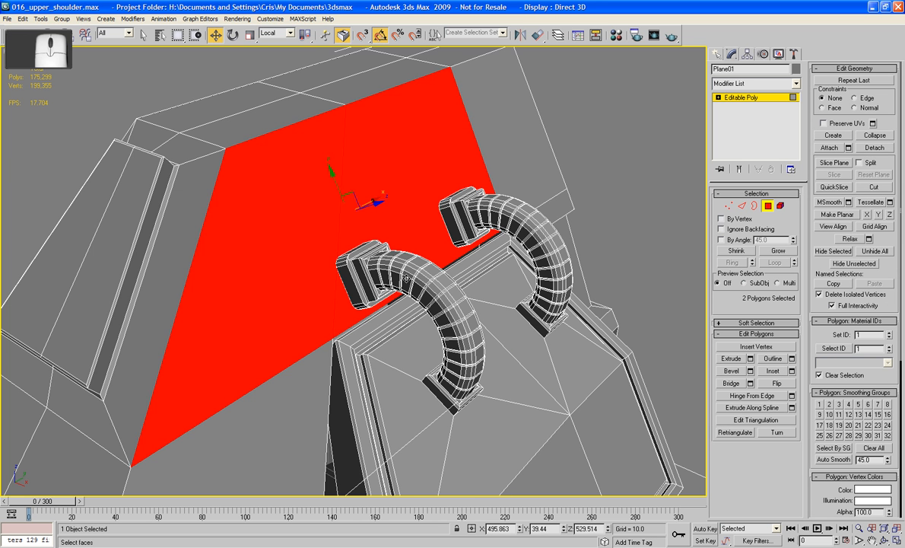
key(Delete)
Bridge the facing vertical back edges of the two upper collars to fill the gap between them
alt+middle_drag(406, 277, 384, 282)
scroll(384, 282, up, 4)
alt+middle_drag(611, 220, 608, 216)
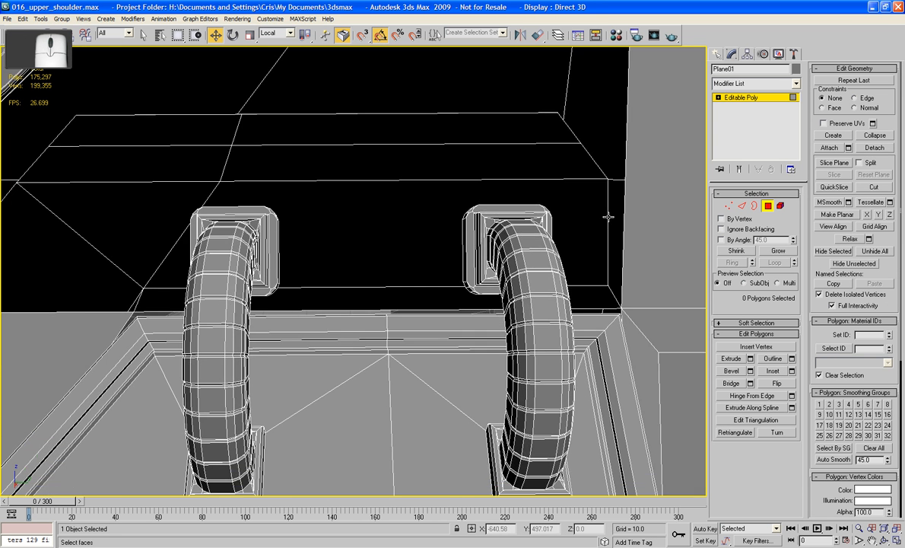
scroll(608, 216, up, 3)
click(742, 207)
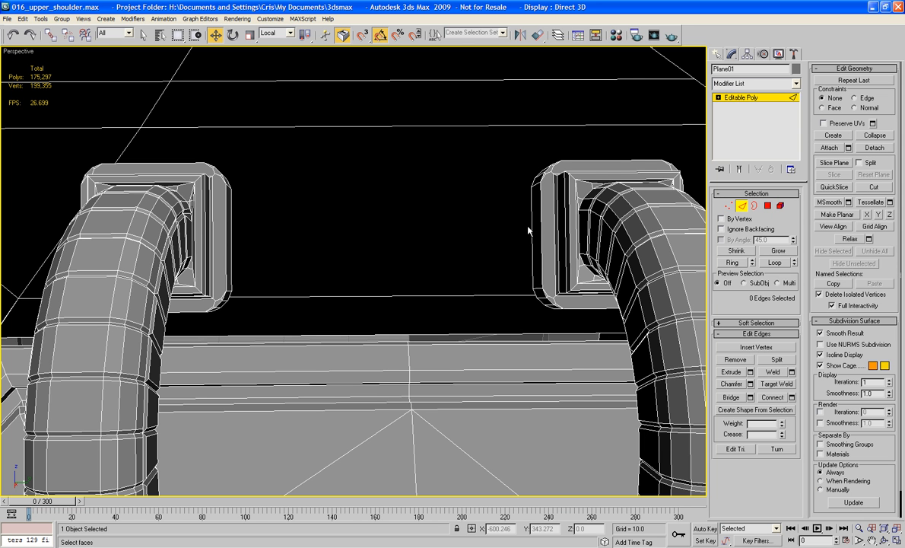
click(531, 223)
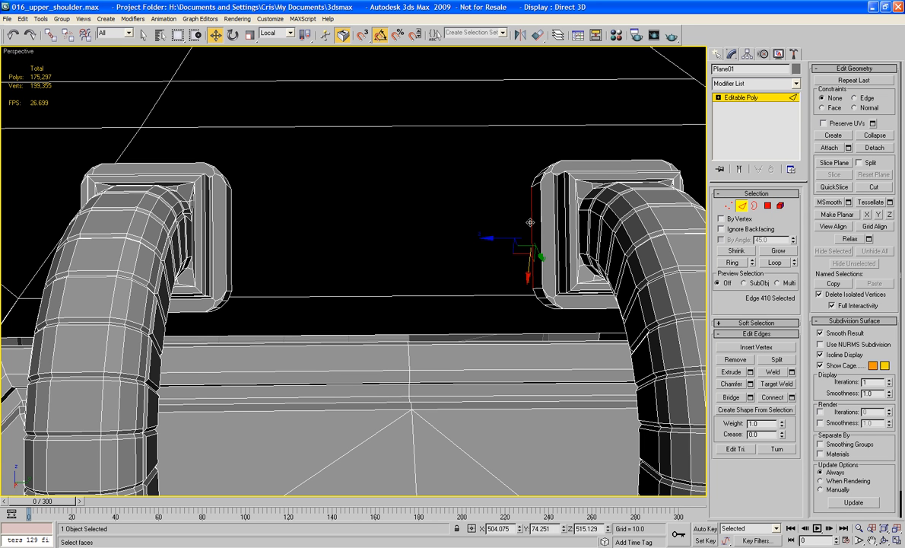
ctrl+click(231, 219)
click(728, 397)
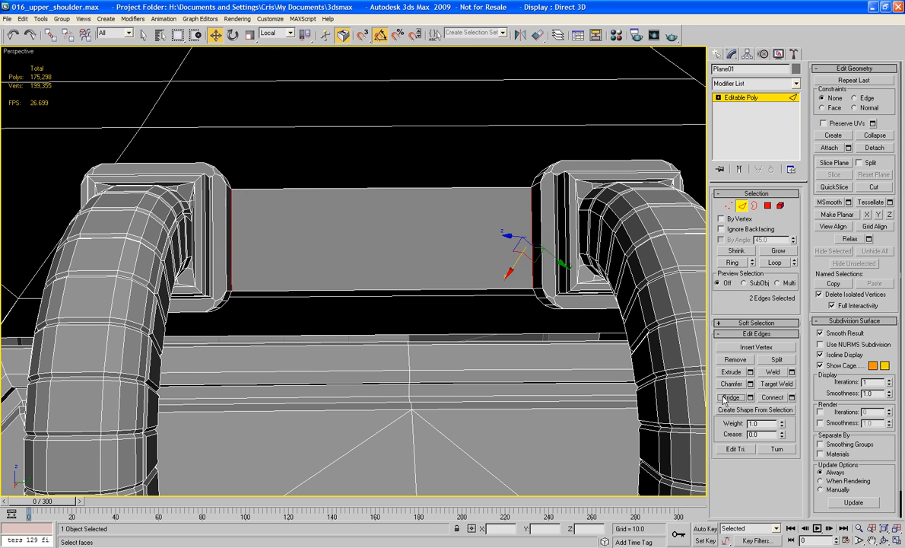
Bridge the top back edge of the farther connector's upper collar to the slanted face opening's upper edge nearest that collar
middle_drag(505, 275, 476, 275)
scroll(505, 272, down, 5)
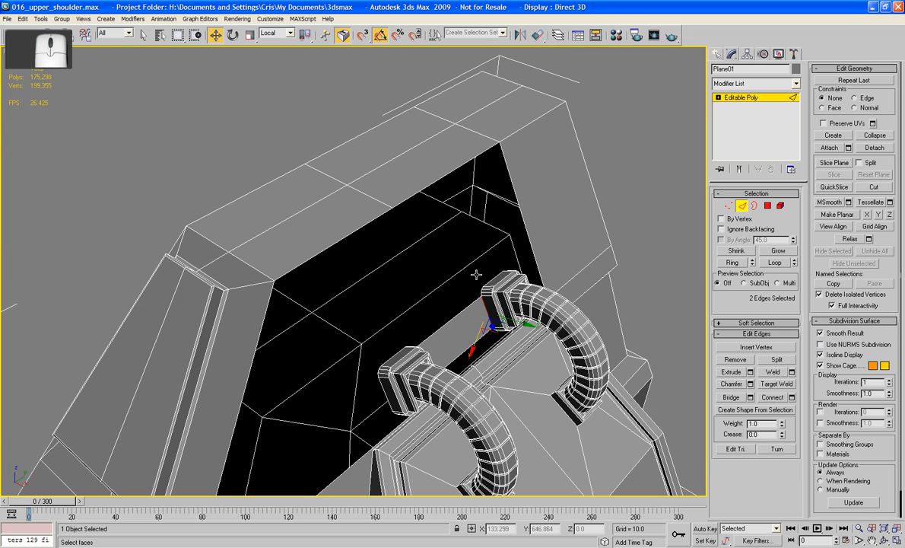
click(494, 278)
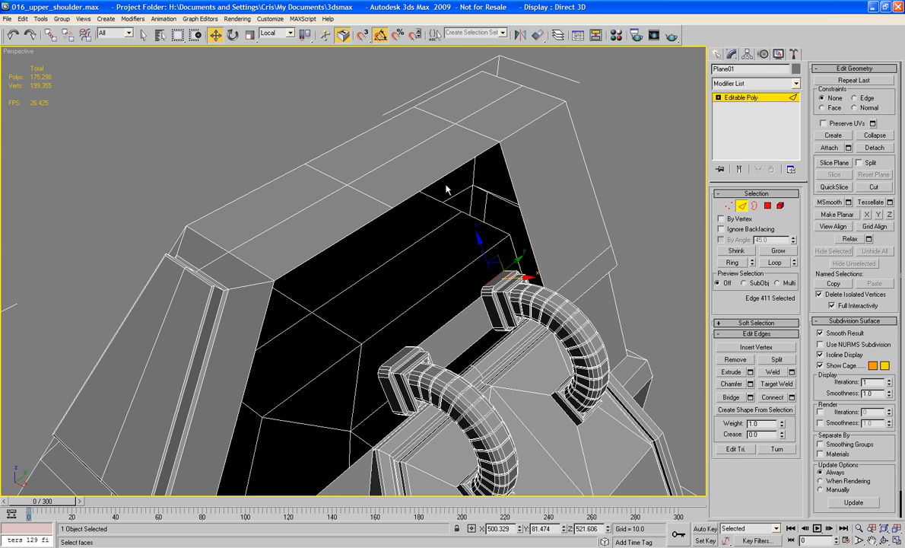
ctrl+click(440, 178)
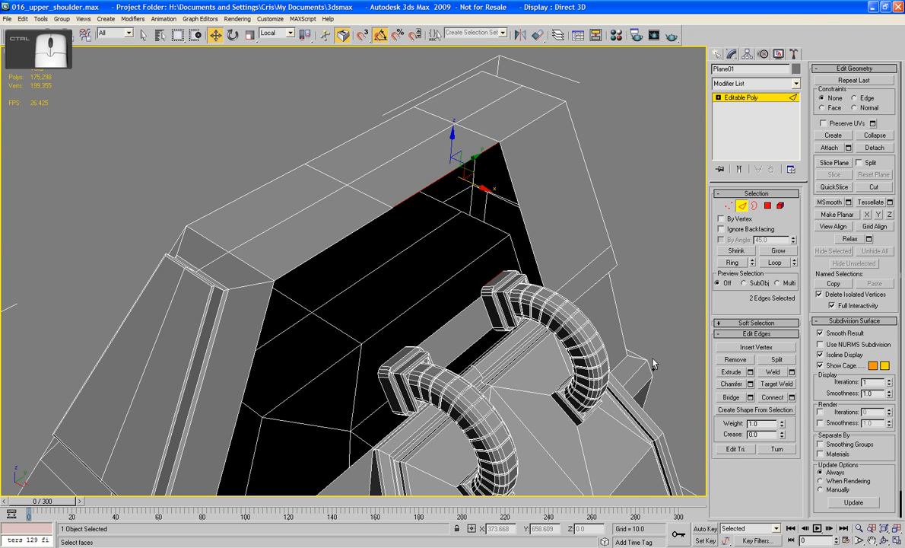
click(728, 397)
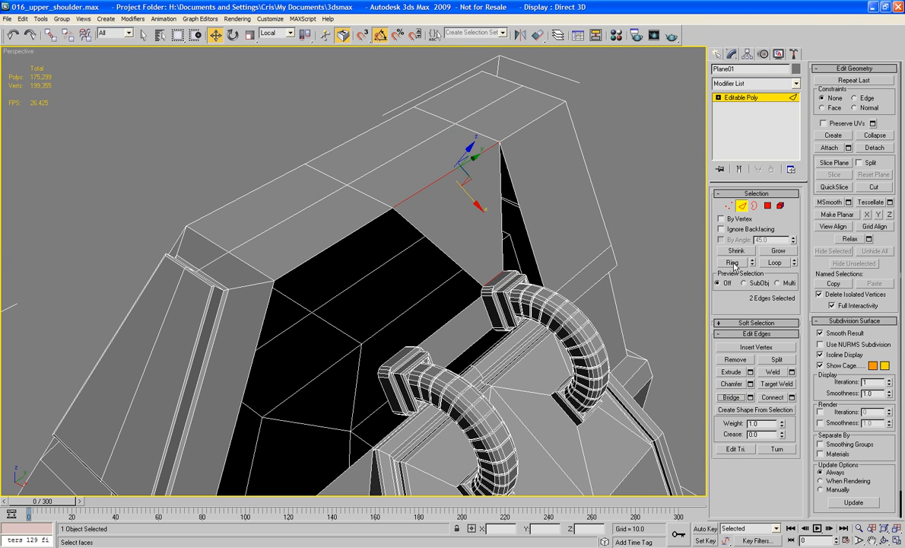
Cap the remaining open border of the slanted face around the upper collars, and turn off the edged faces display to check the shaded armour
click(754, 206)
click(502, 250)
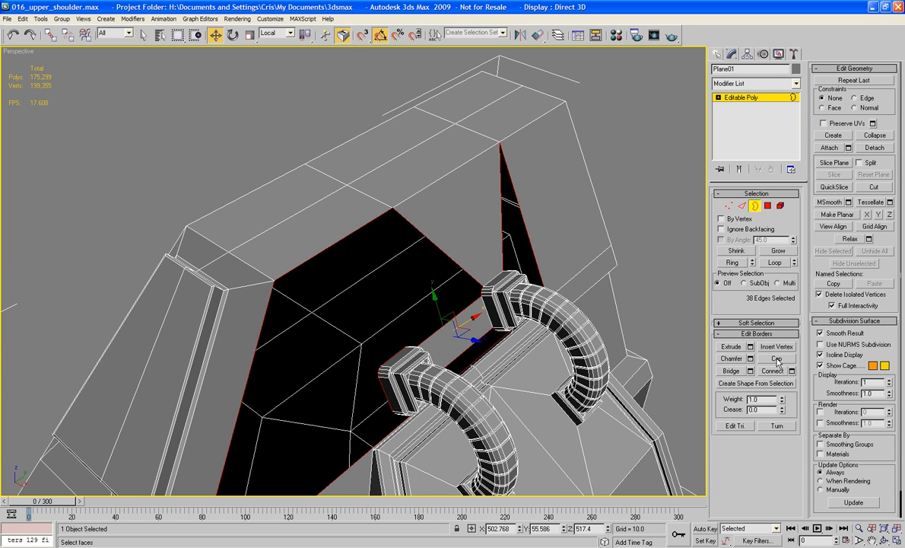
alt+middle_drag(669, 312, 550, 144)
key(F4)
click(548, 175)
scroll(548, 174, down, 5)
scroll(527, 186, up, 3)
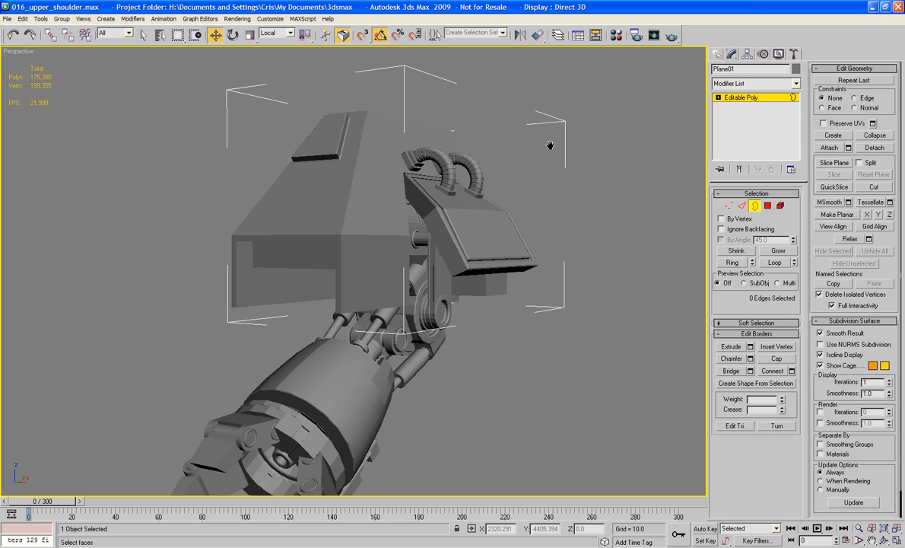